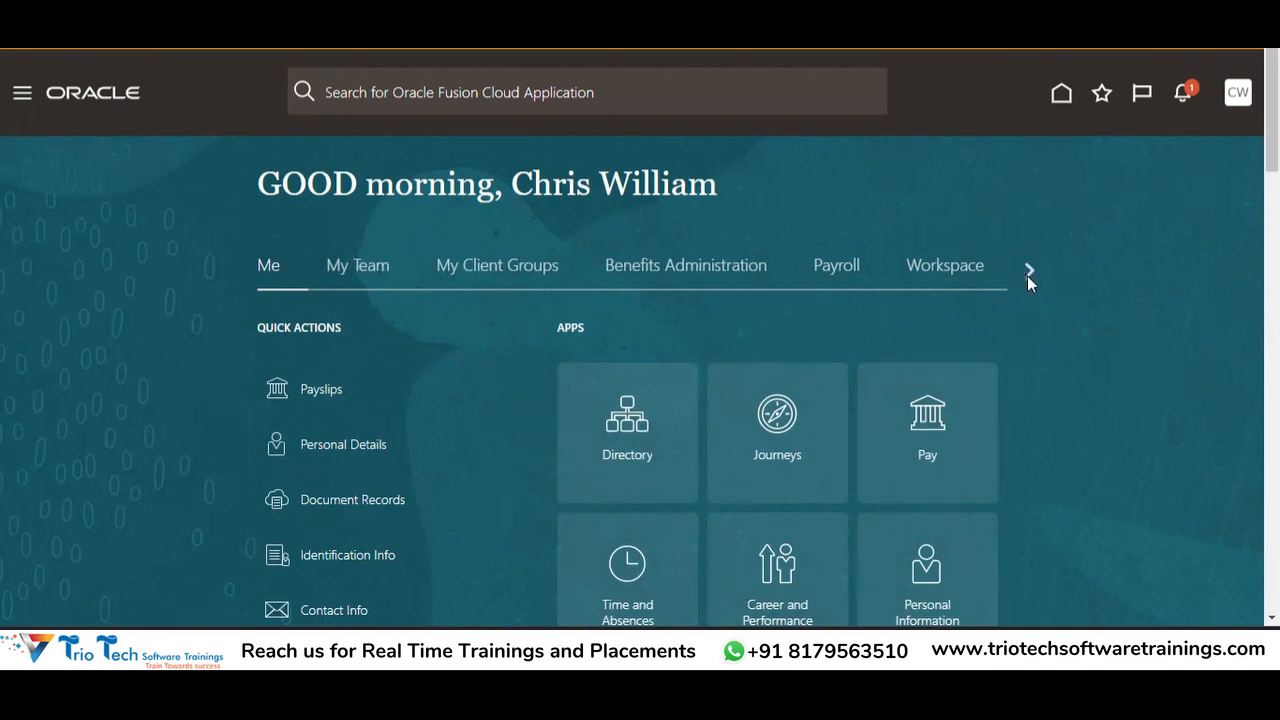
# - Go to Period Close under General Accounting and open the General Ledger period statuses for ABCCORP PRIMARY LEDGER
pyautogui.click(1029, 268)
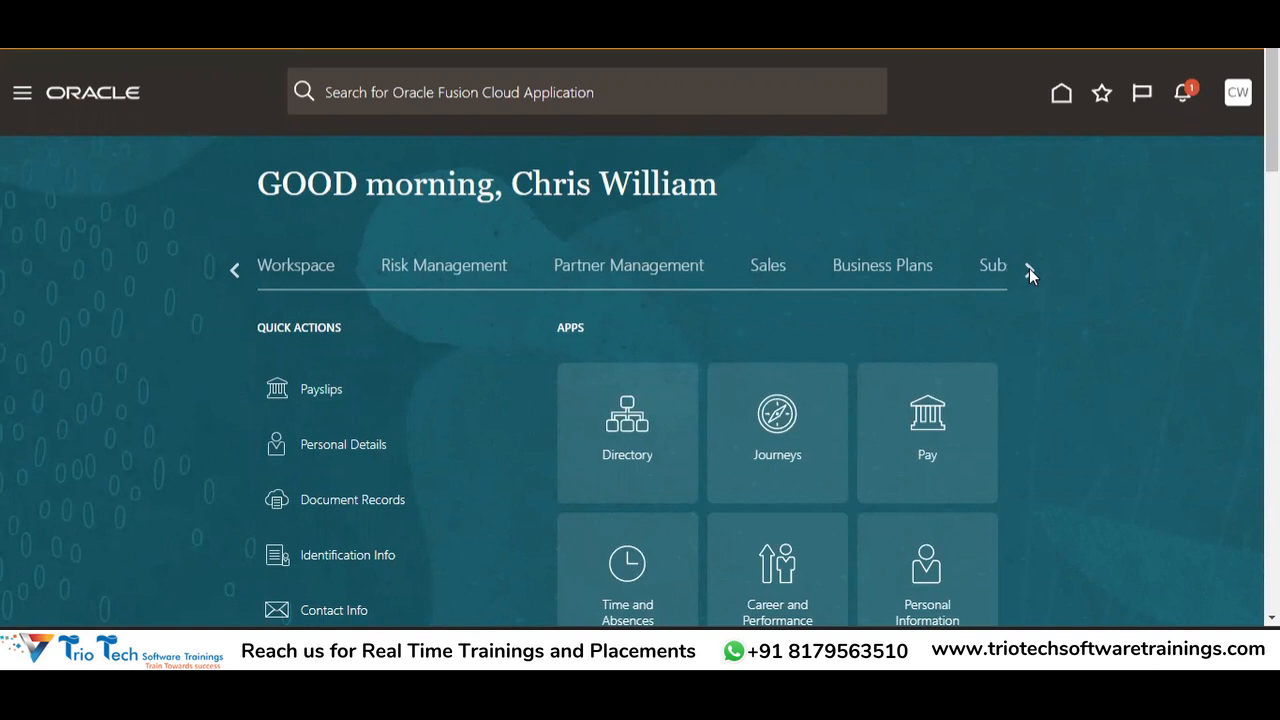
pyautogui.click(1029, 268)
pyautogui.click(1029, 268)
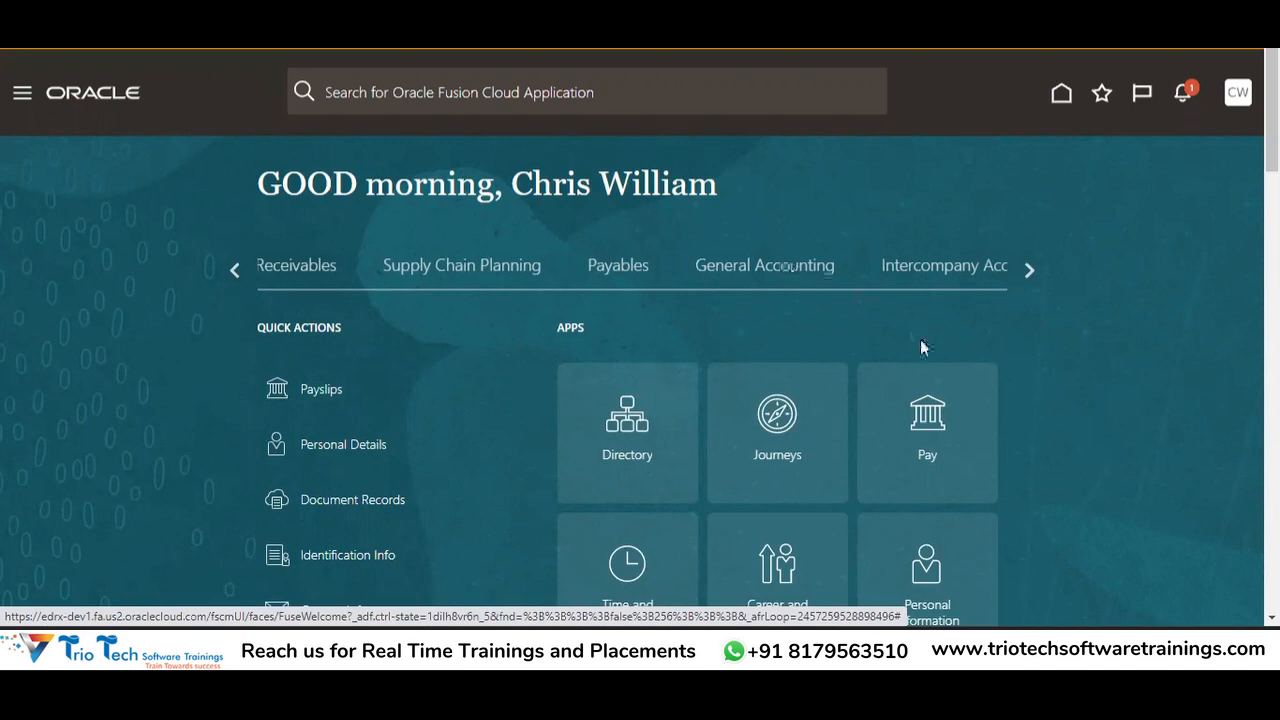
pyautogui.click(786, 281)
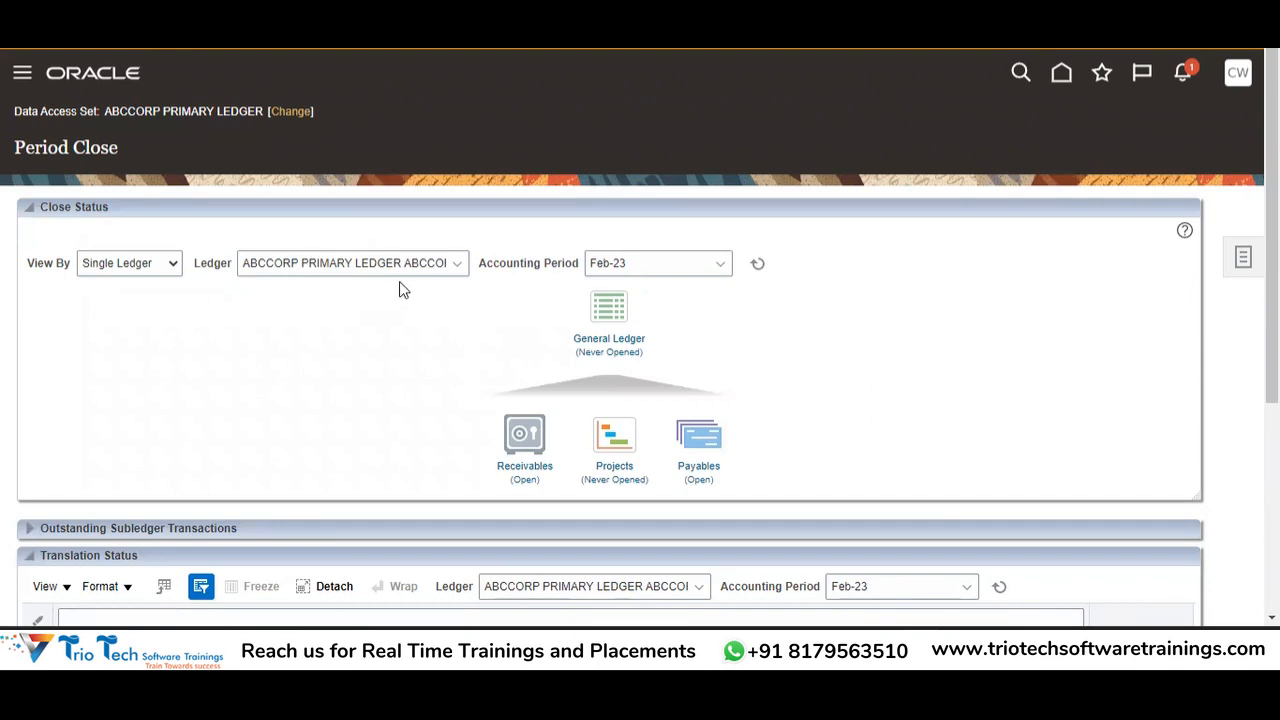
pyautogui.click(612, 350)
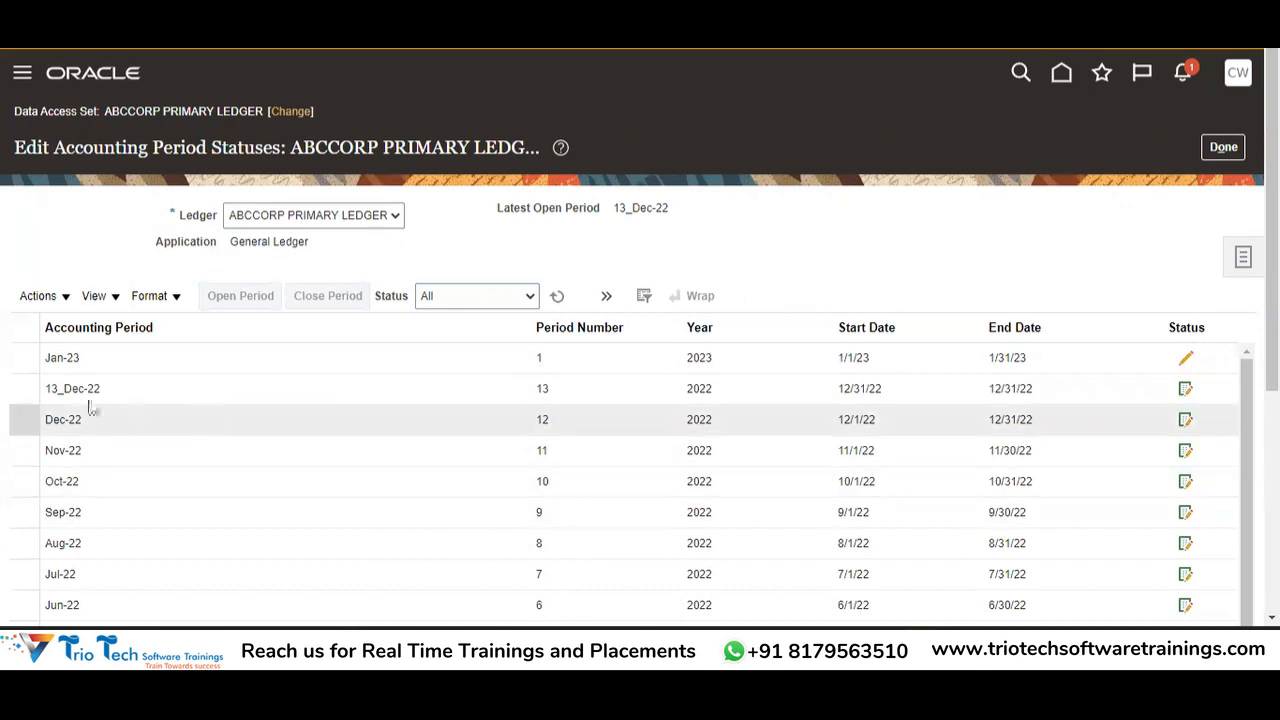
pyautogui.click(118, 360)
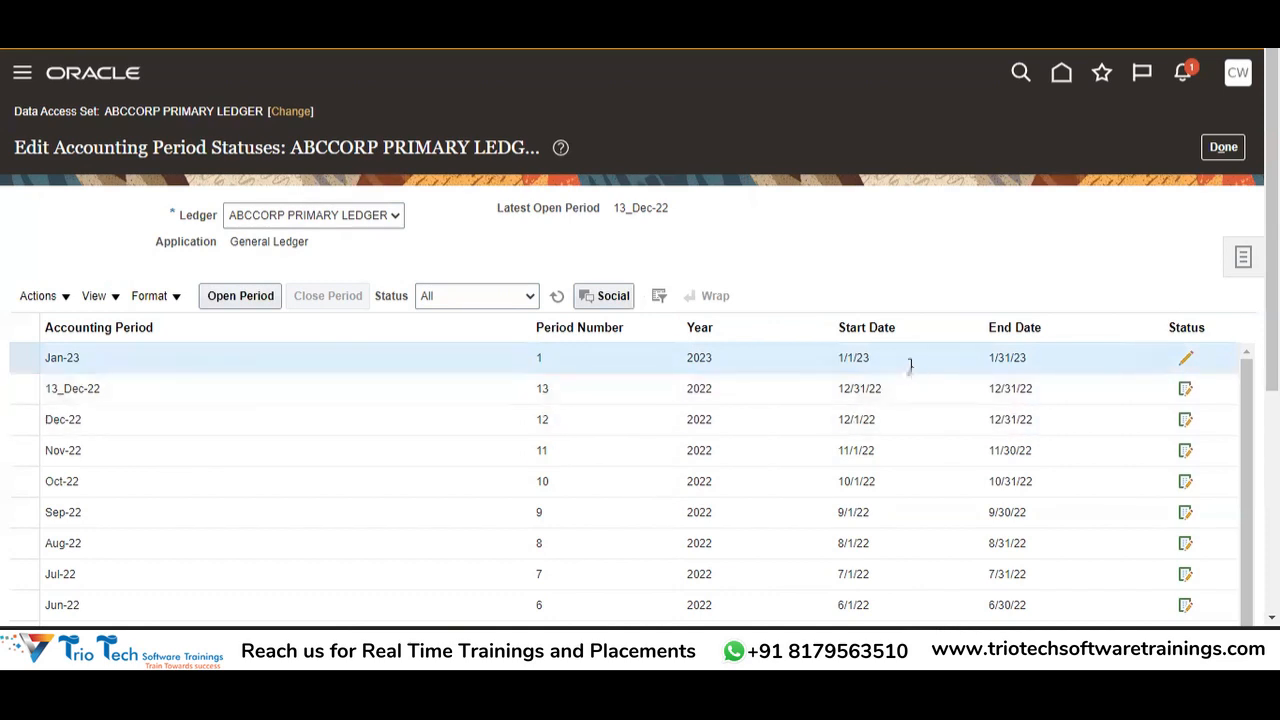
pyautogui.click(243, 299)
pyautogui.click(66, 298)
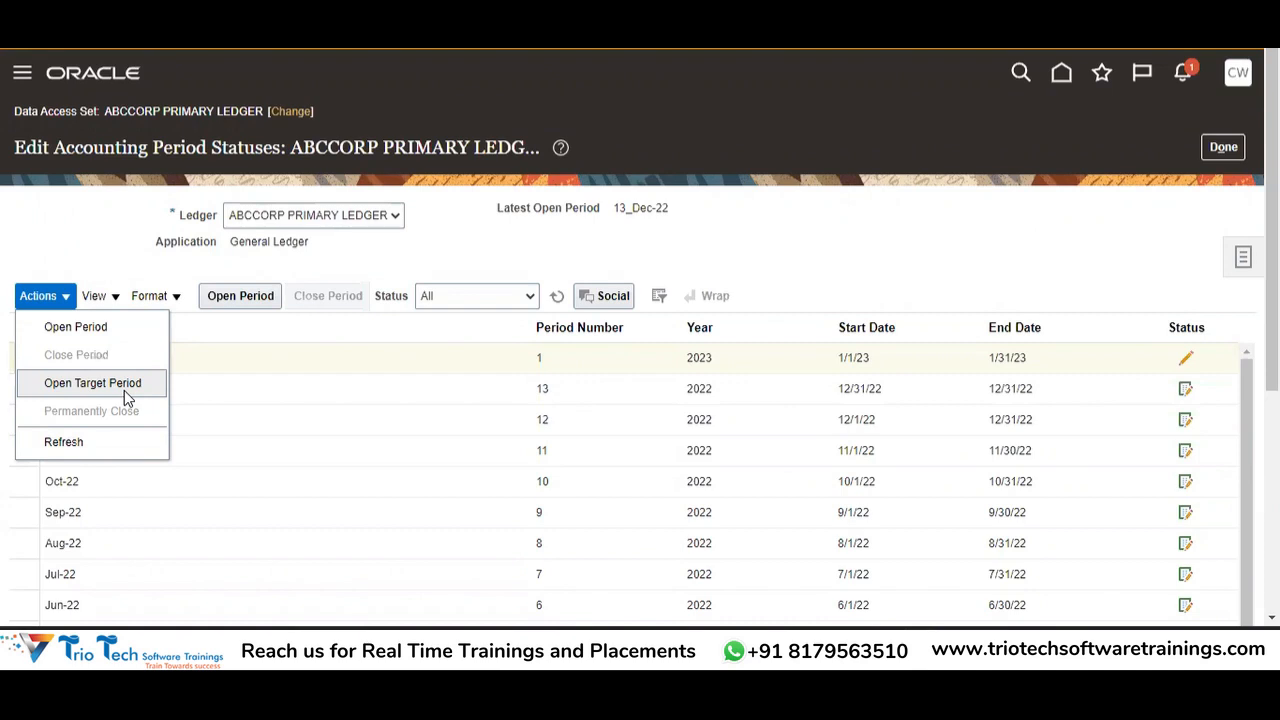
pyautogui.click(271, 371)
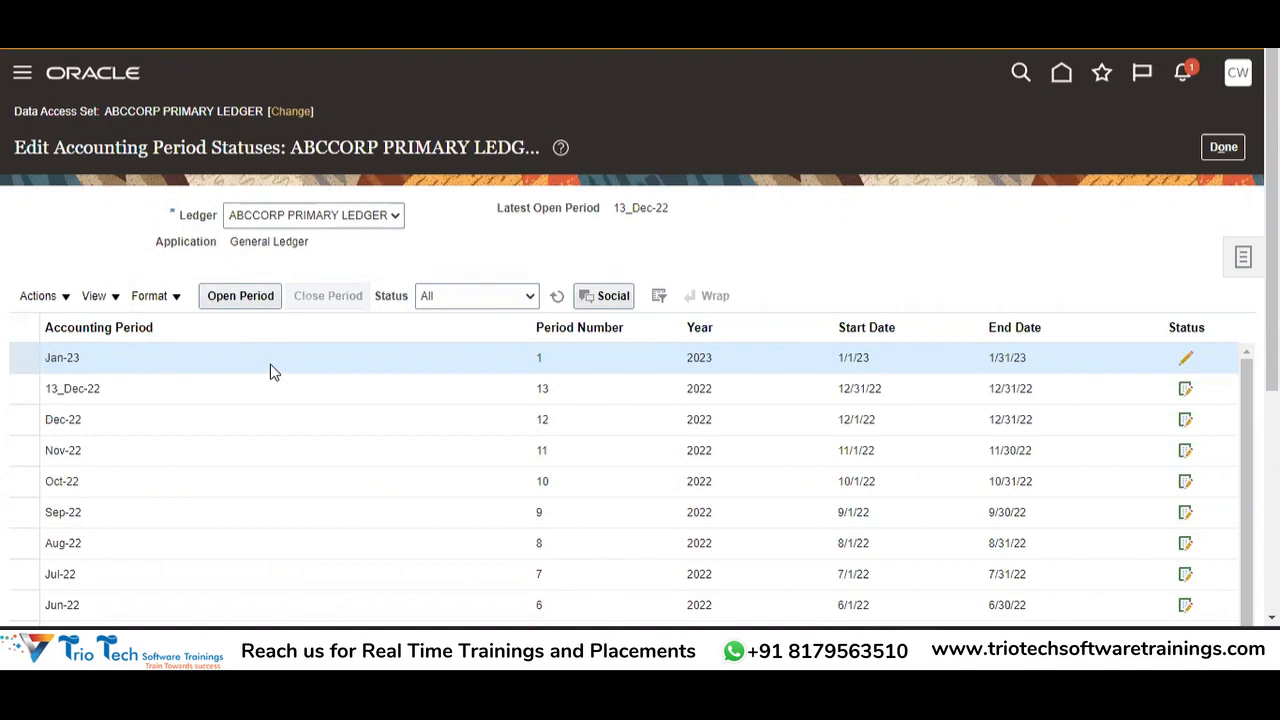
pyautogui.click(58, 296)
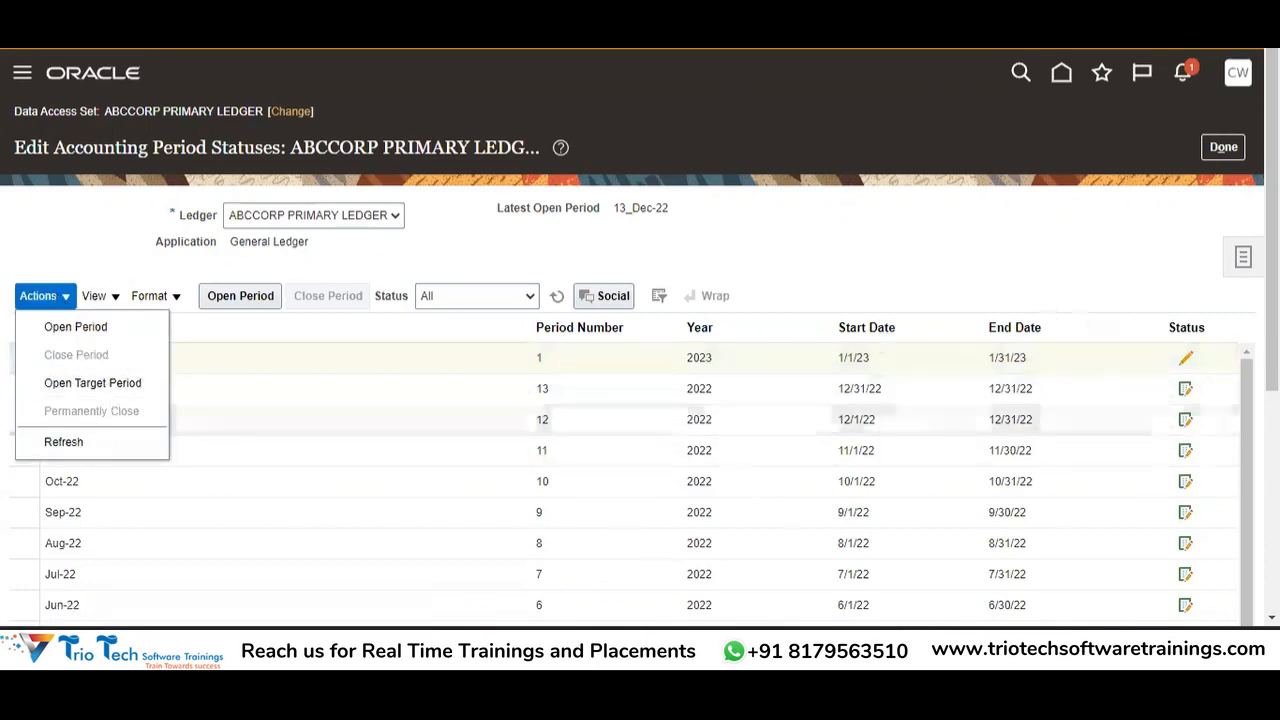
pyautogui.click(620, 366)
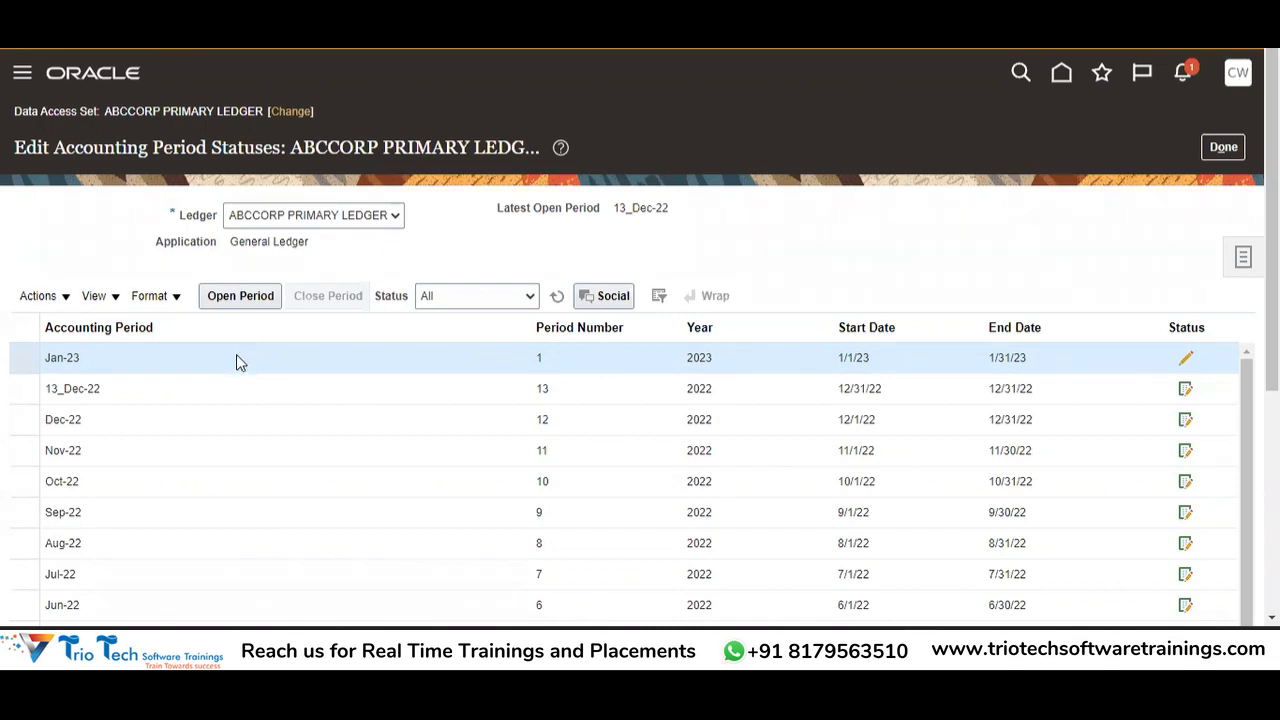
pyautogui.click(105, 390)
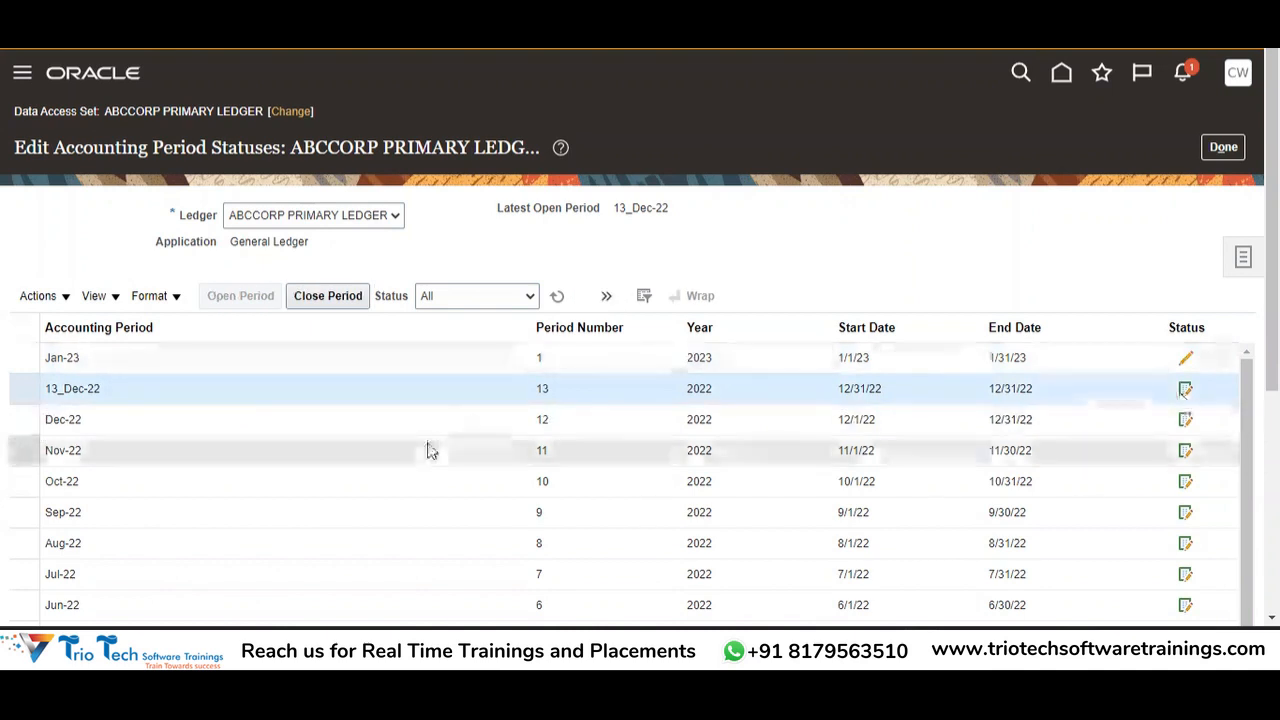
pyautogui.click(84, 360)
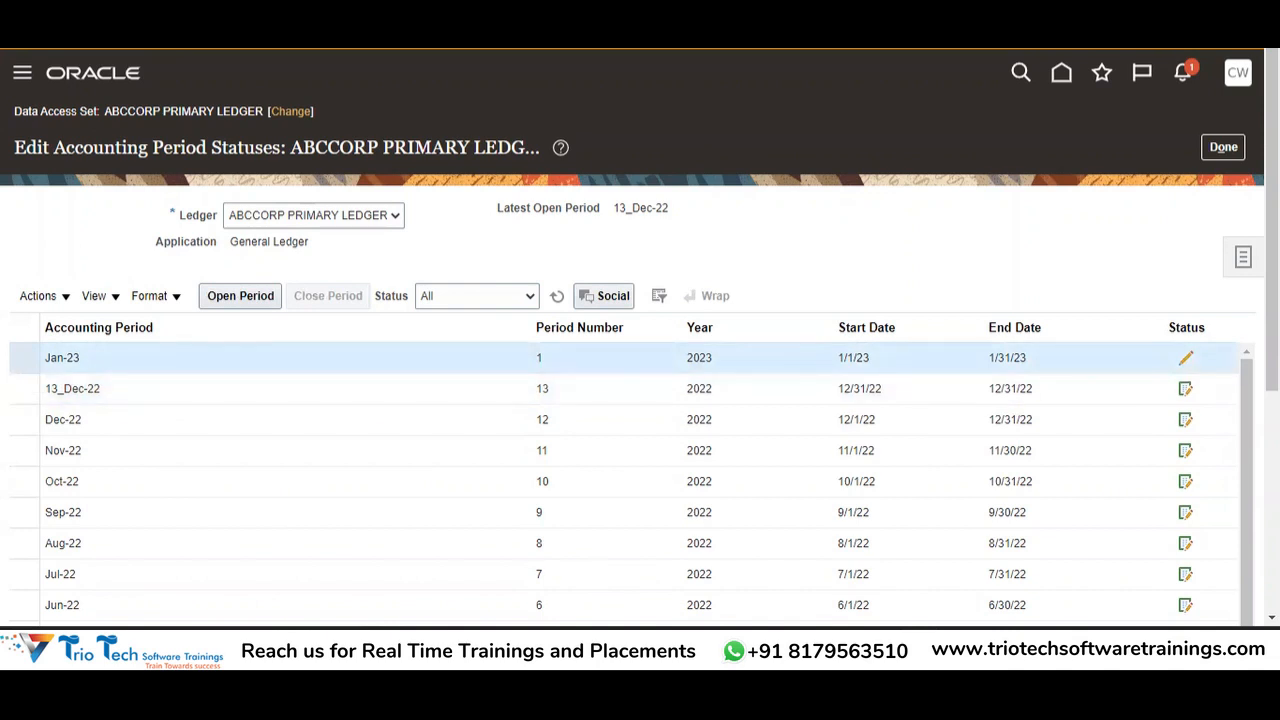
pyautogui.click(52, 297)
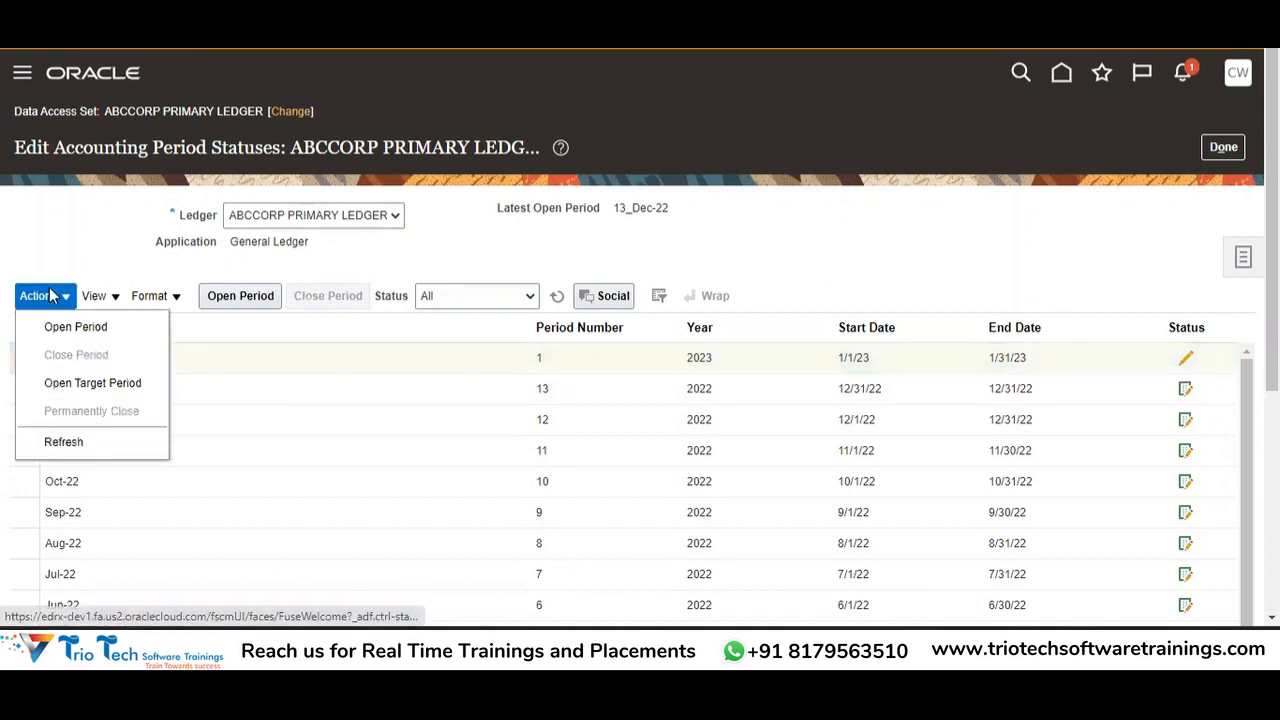
pyautogui.click(139, 388)
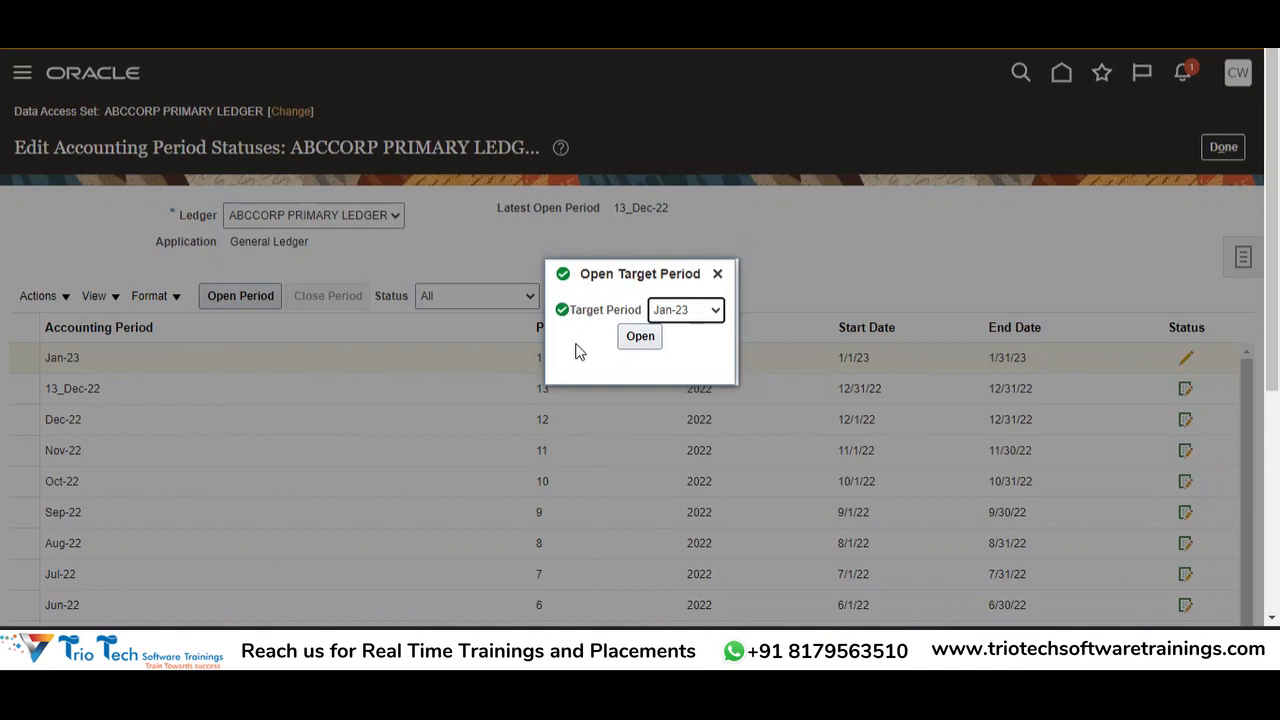
pyautogui.click(708, 312)
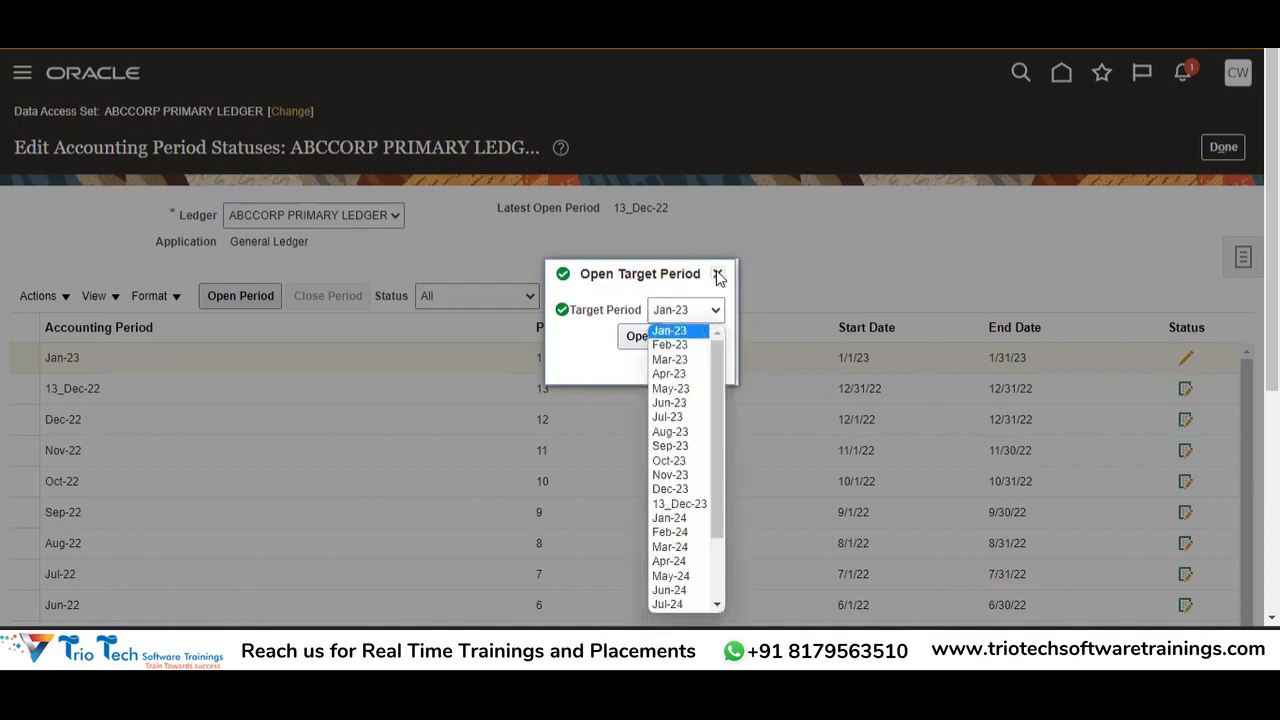
pyautogui.click(718, 275)
pyautogui.click(718, 274)
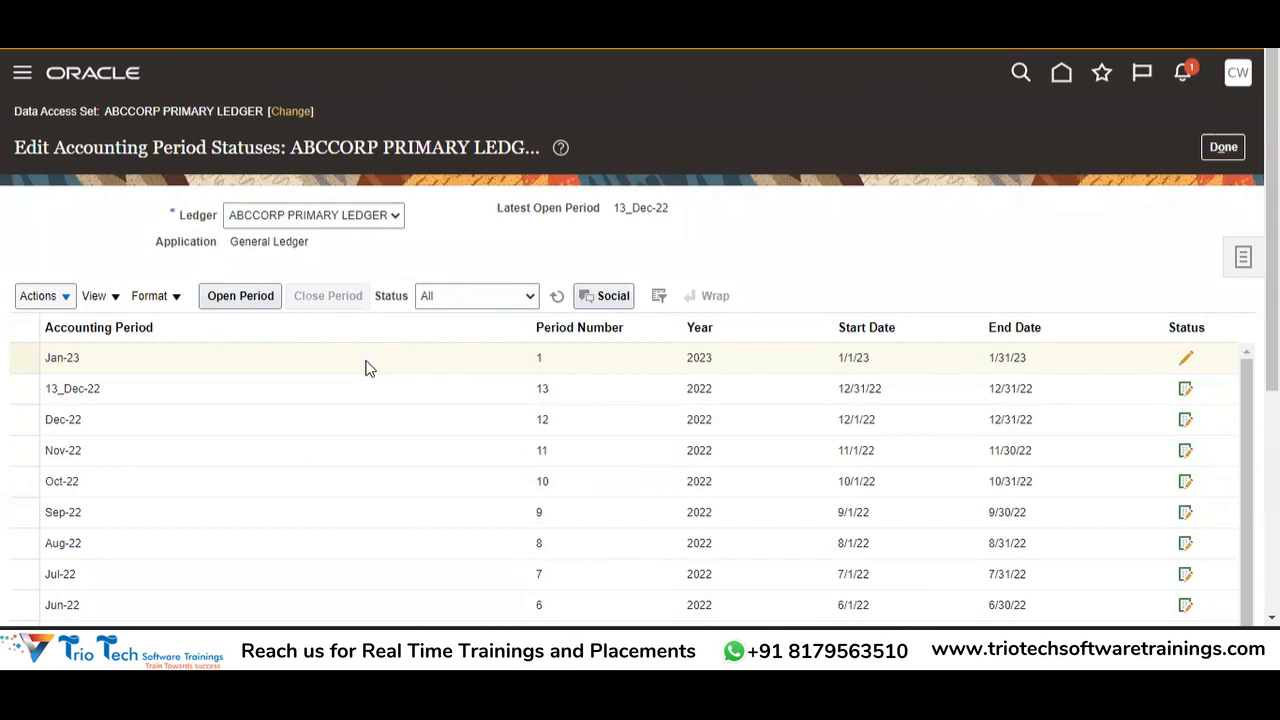
# - Open the general ledger periods up to target period Mar-23, accepting the warning, and refresh the period list
pyautogui.click(50, 298)
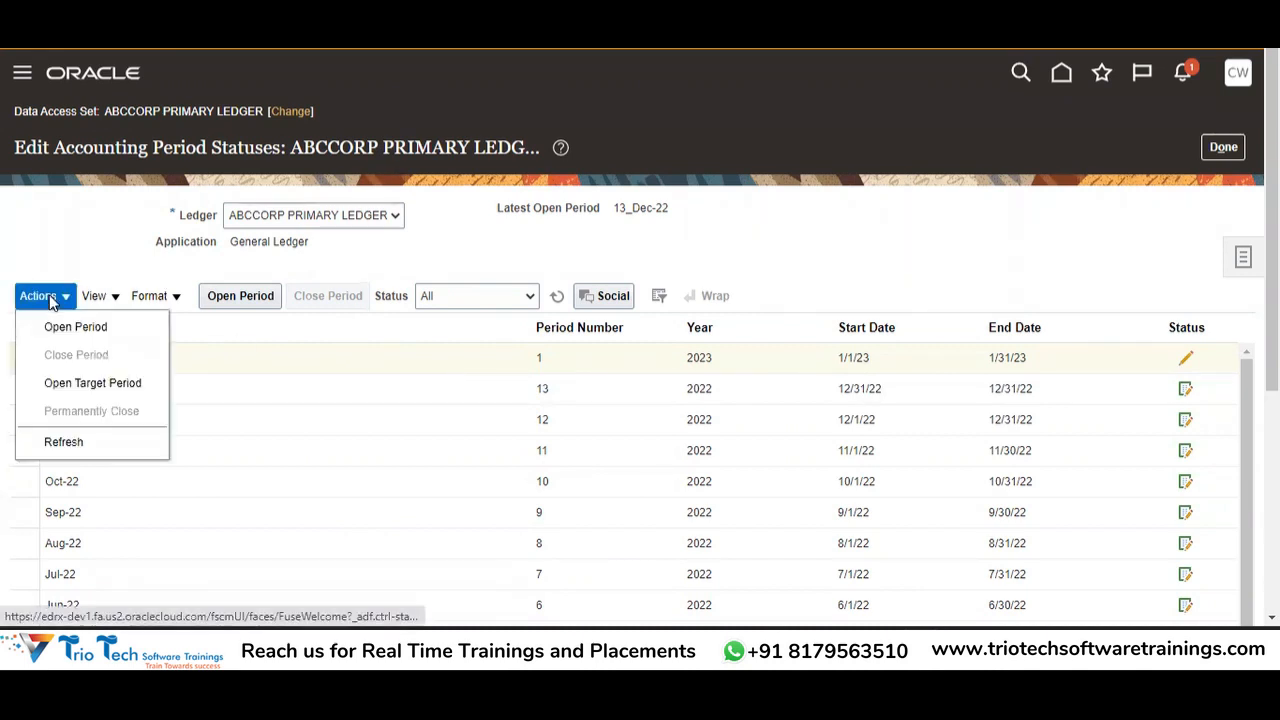
pyautogui.click(92, 384)
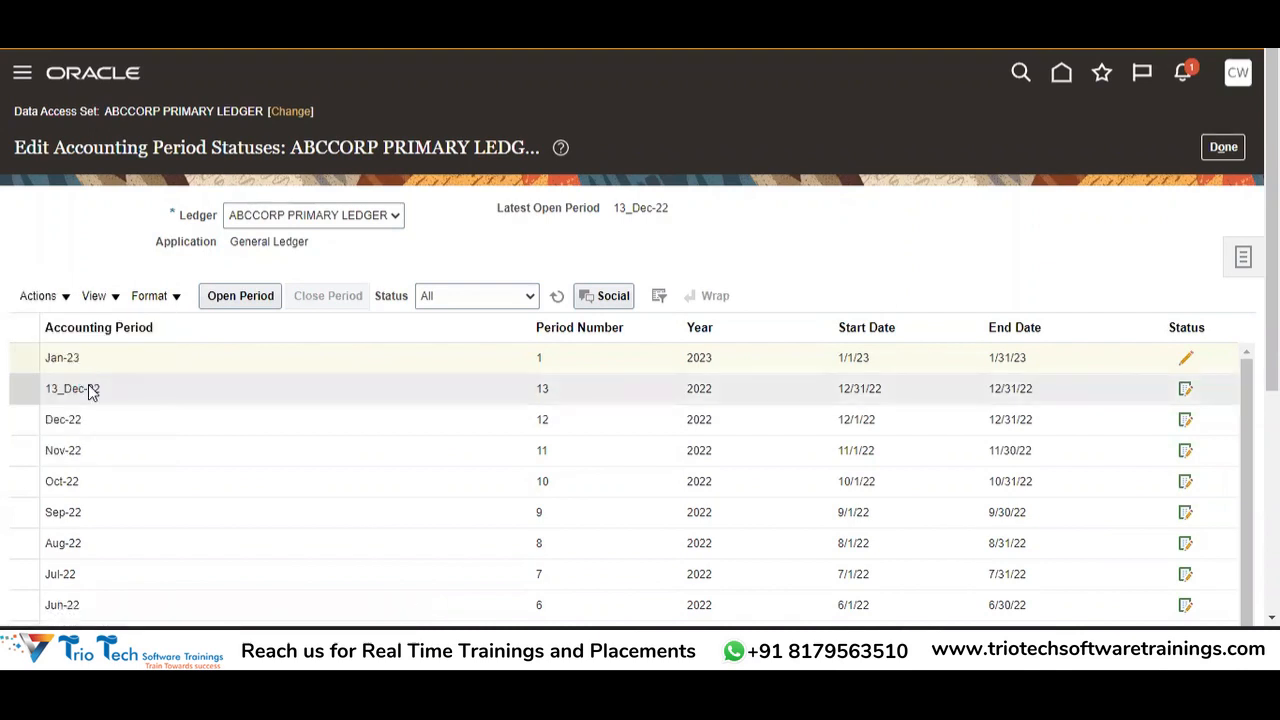
pyautogui.click(692, 309)
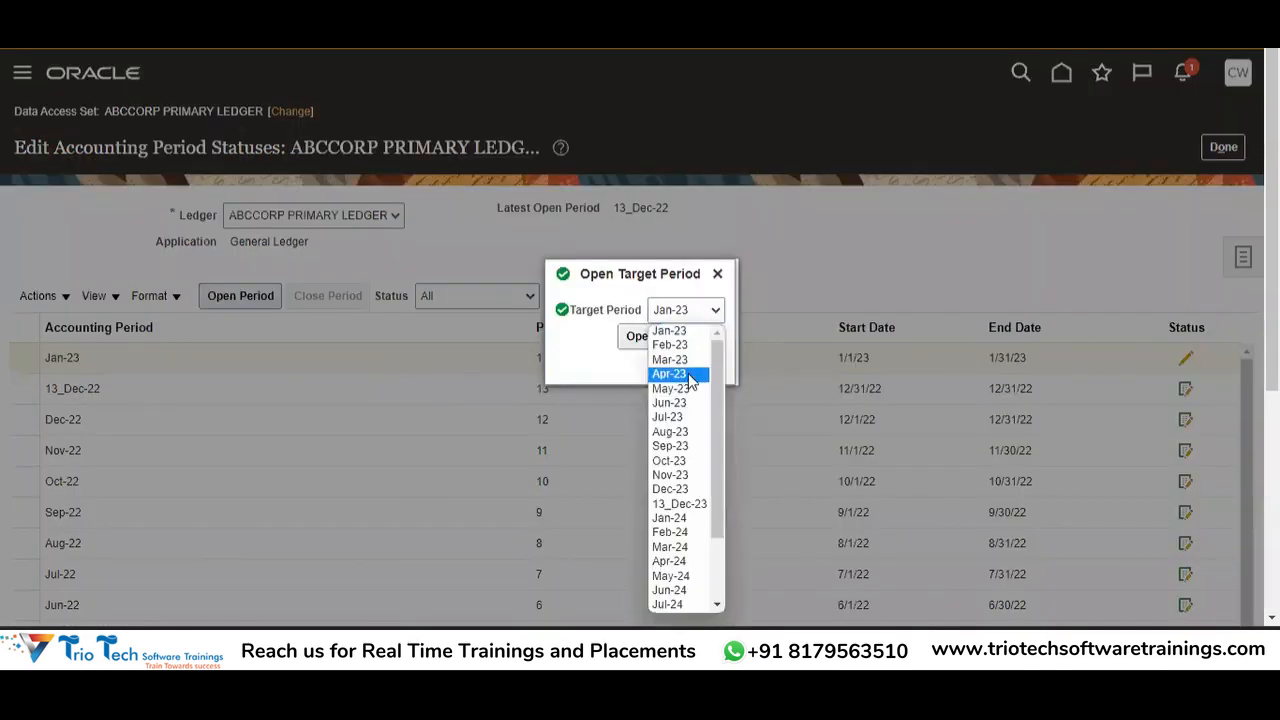
pyautogui.click(690, 360)
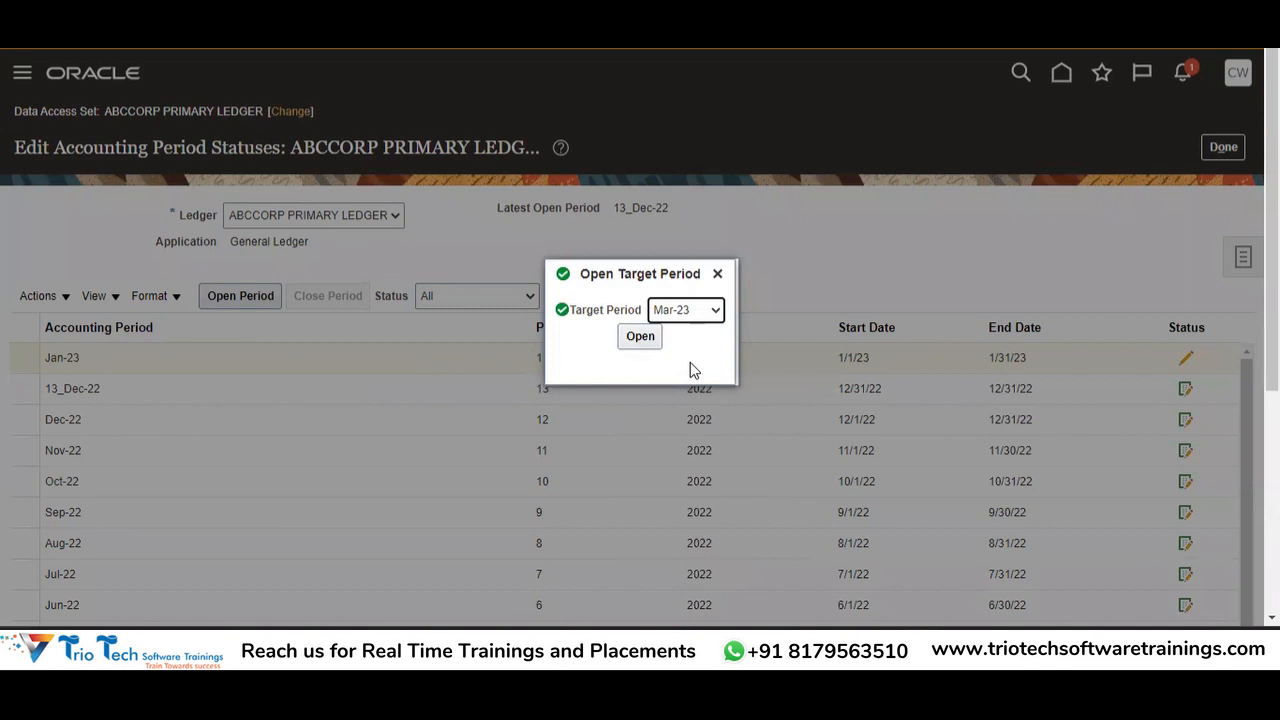
pyautogui.click(646, 338)
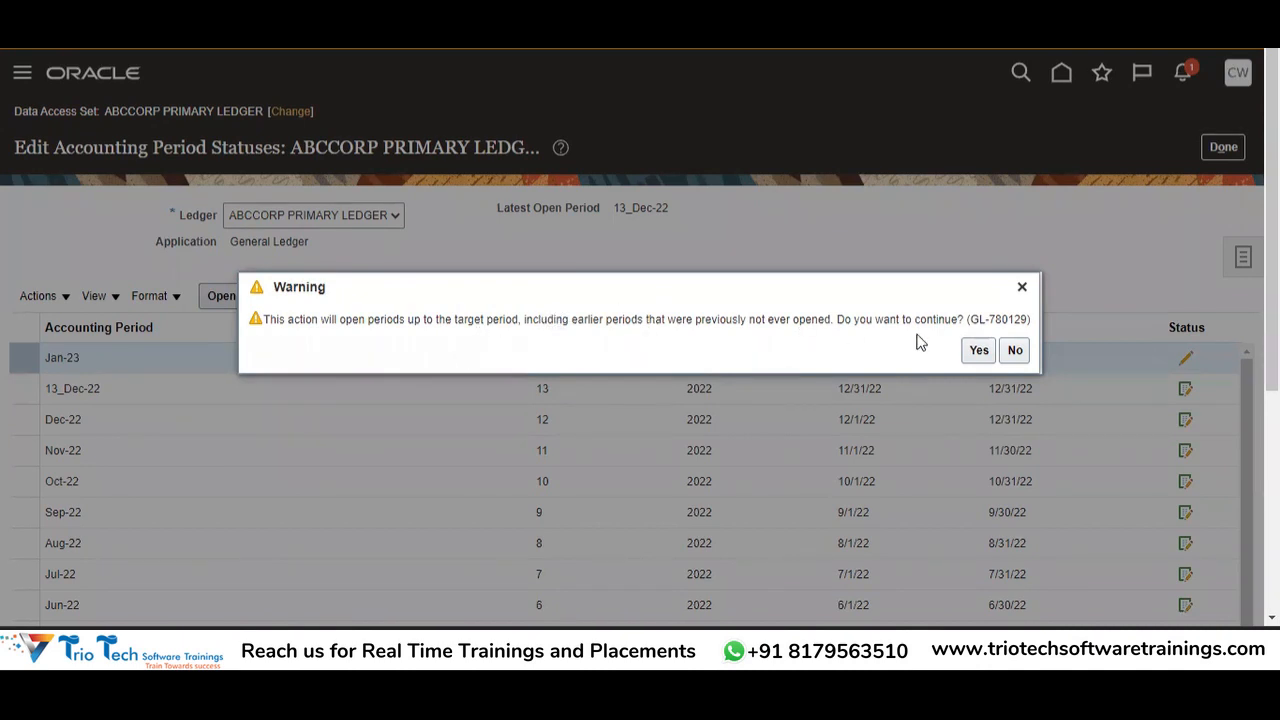
pyautogui.click(975, 356)
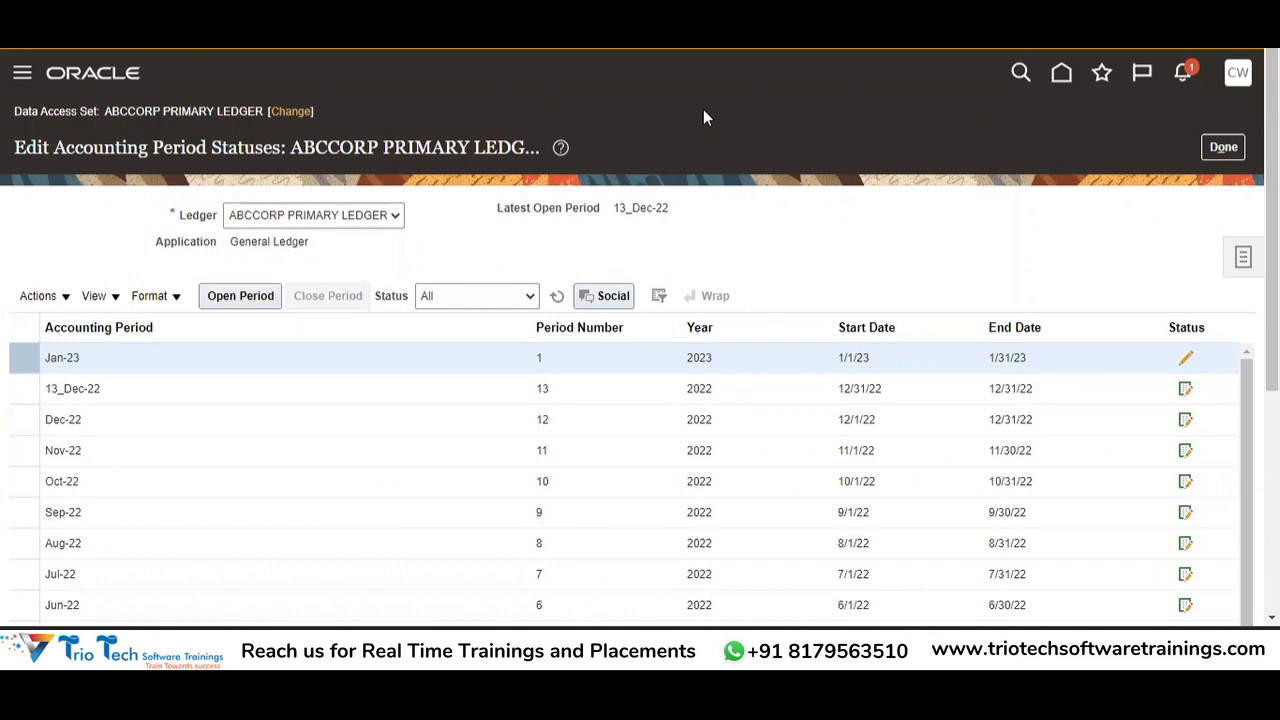
pyautogui.click(561, 299)
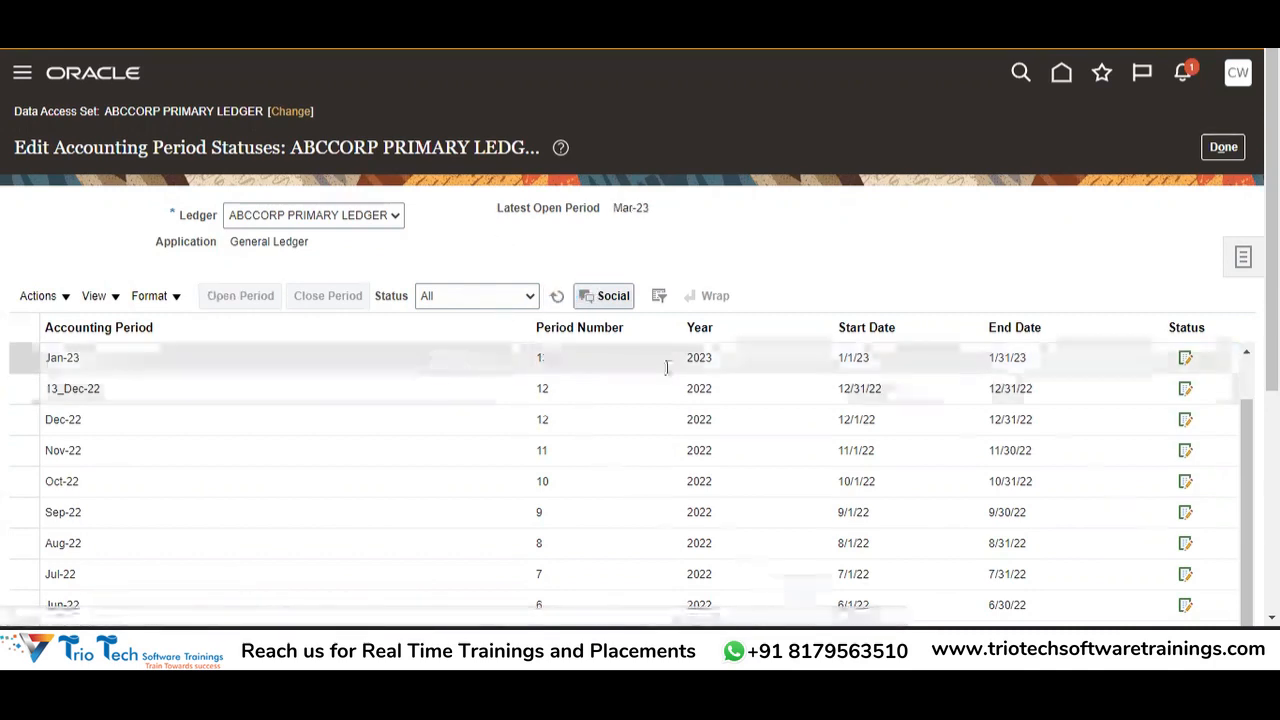
# - Try to close the general ledger periods from 13_Dec-22 back through the earlier 2022 periods, and dismiss the error
pyautogui.moveTo(1246, 457); pyautogui.dragTo(1246, 412)
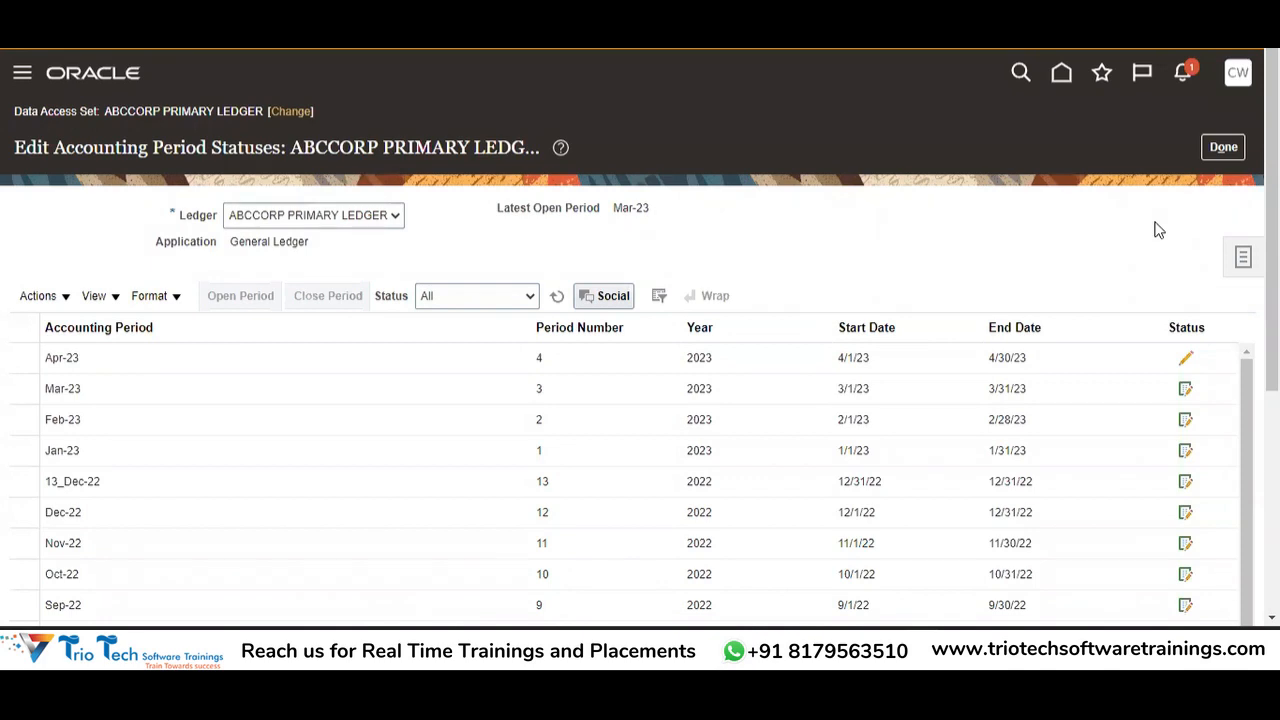
pyautogui.scroll(-2, 1268, 250)
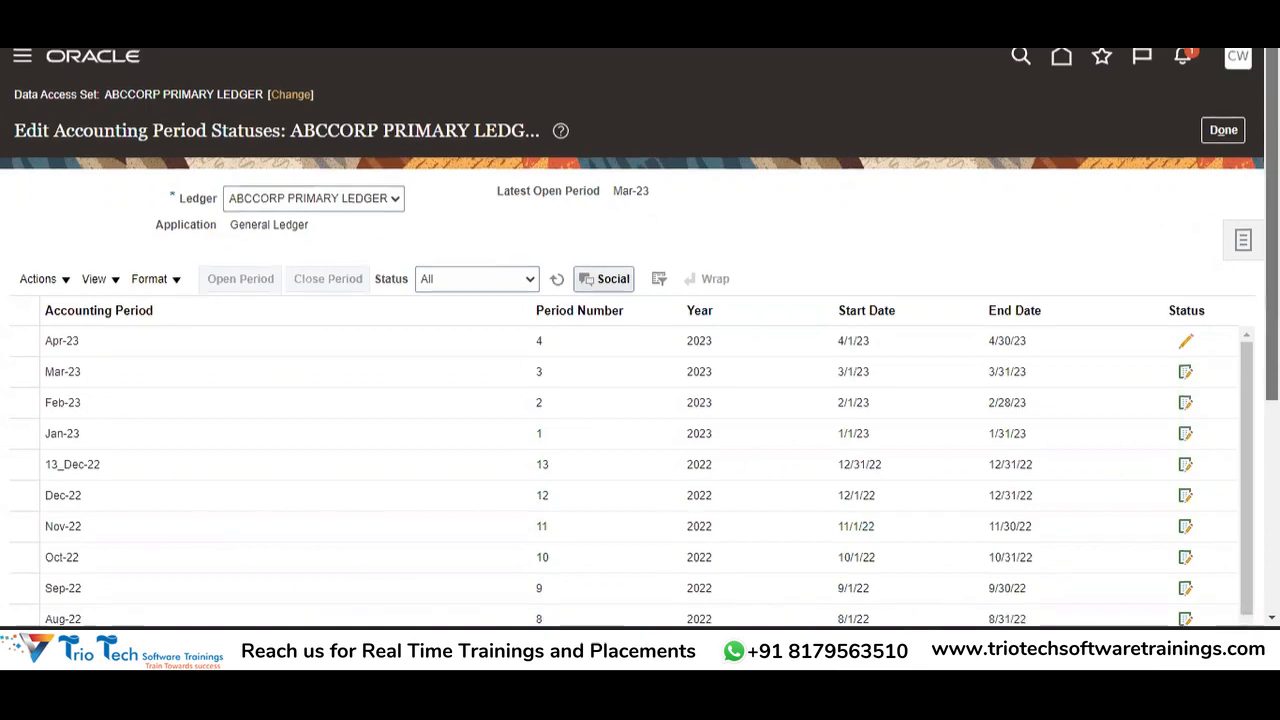
pyautogui.scroll(-1, 640, 400)
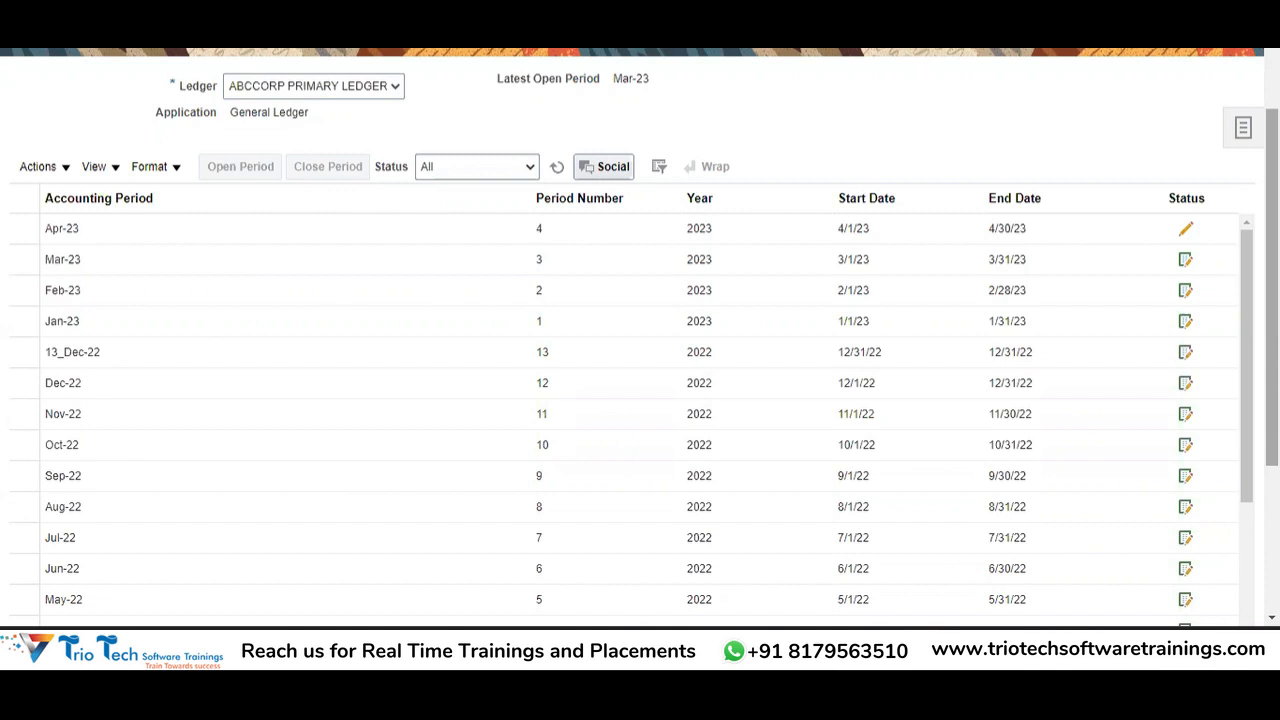
pyautogui.moveTo(1272, 288)
pyautogui.mouseDown()
pyautogui.moveTo(1272, 358)
pyautogui.moveTo(1272, 271)
pyautogui.mouseUp()
pyautogui.moveTo(1272, 271); pyautogui.dragTo(1272, 243)
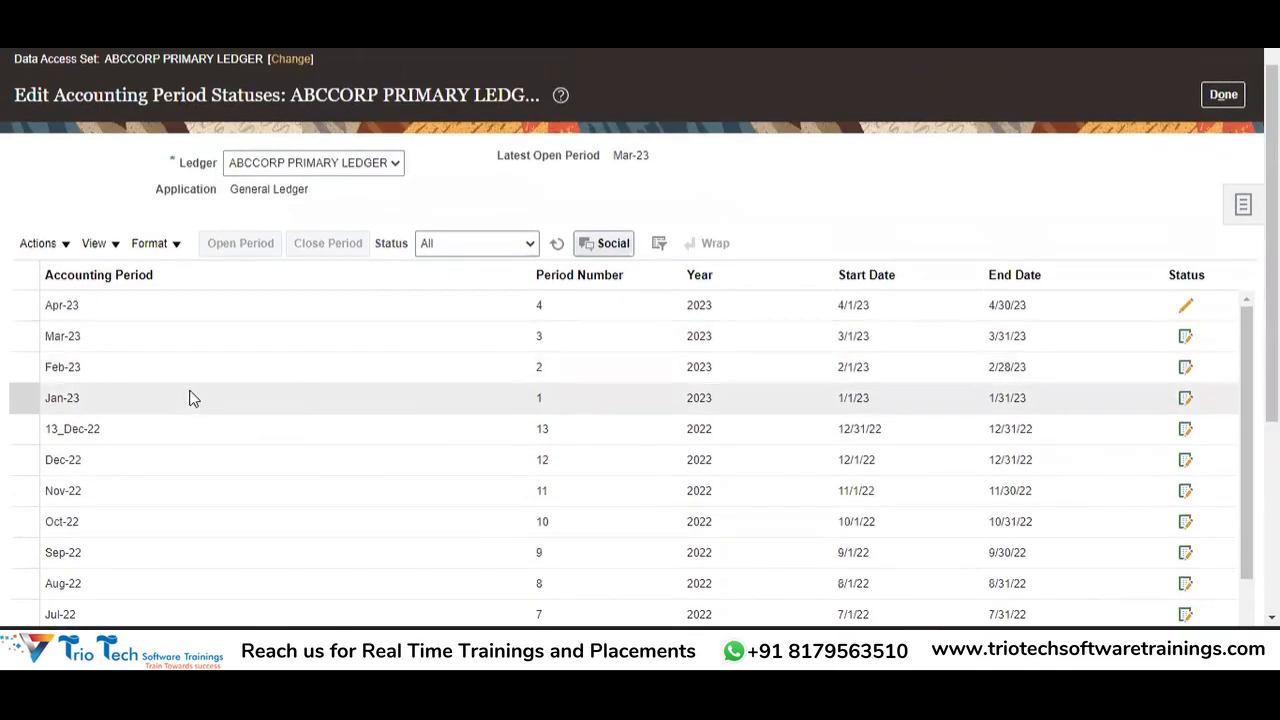
pyautogui.moveTo(1272, 358); pyautogui.dragTo(1272, 398)
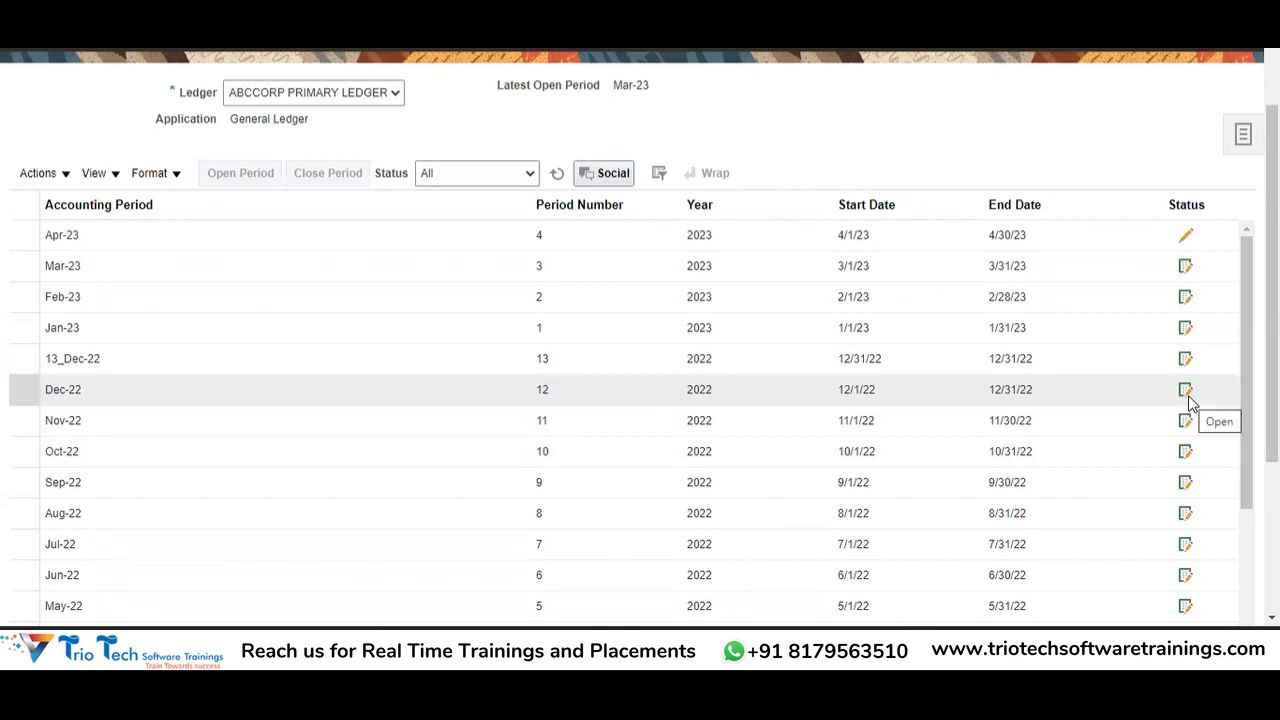
pyautogui.click(20, 396)
pyautogui.moveTo(19, 408); pyautogui.dragTo(25, 598)
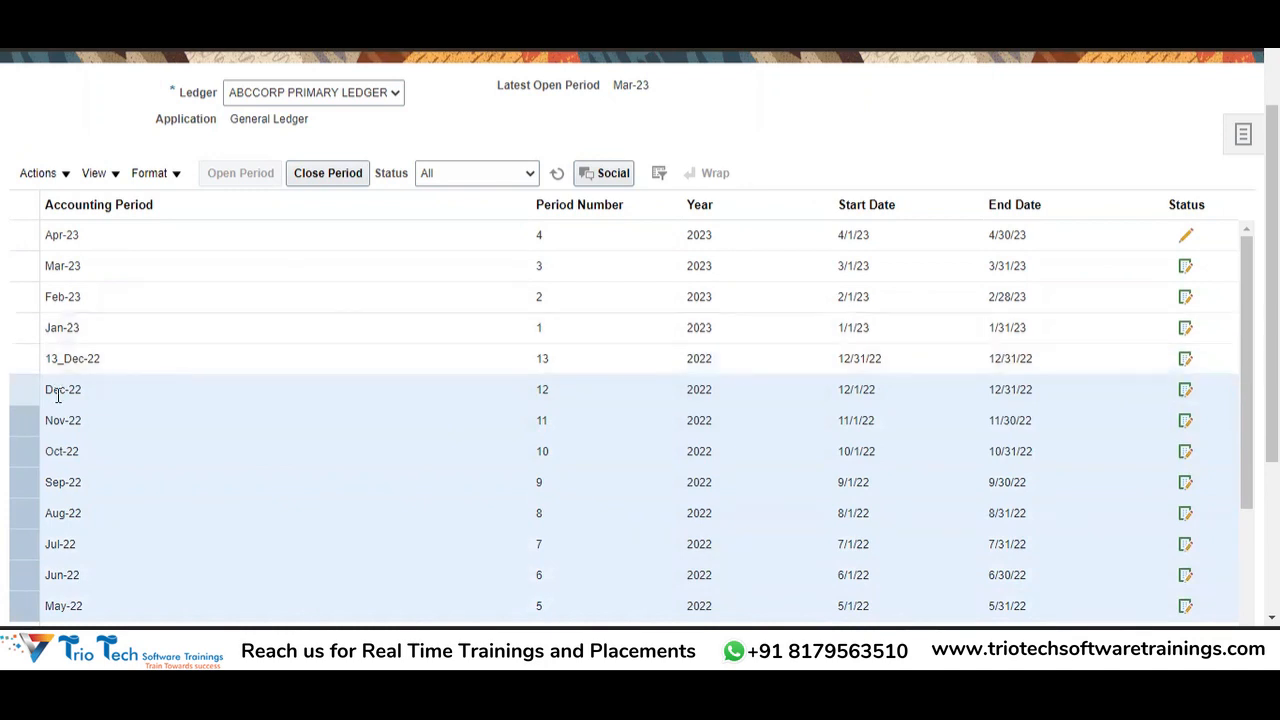
pyautogui.click(157, 364)
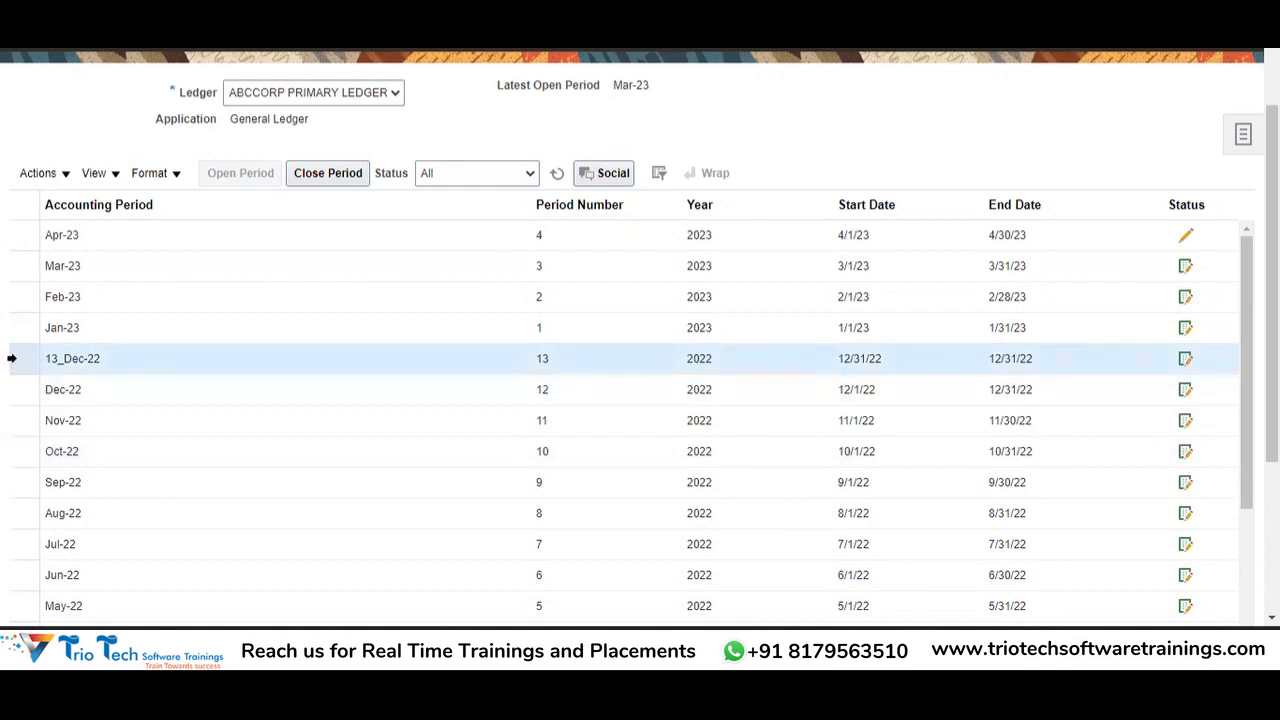
pyautogui.moveTo(12, 358); pyautogui.dragTo(15, 588)
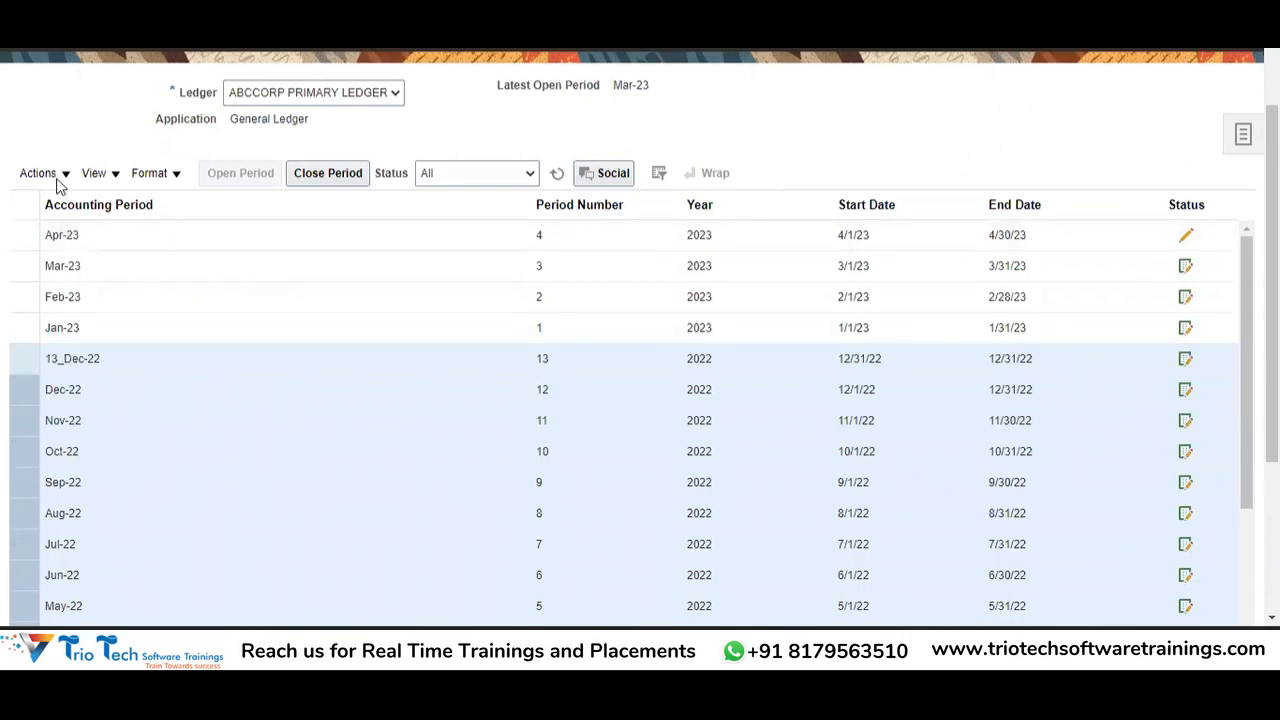
pyautogui.click(330, 174)
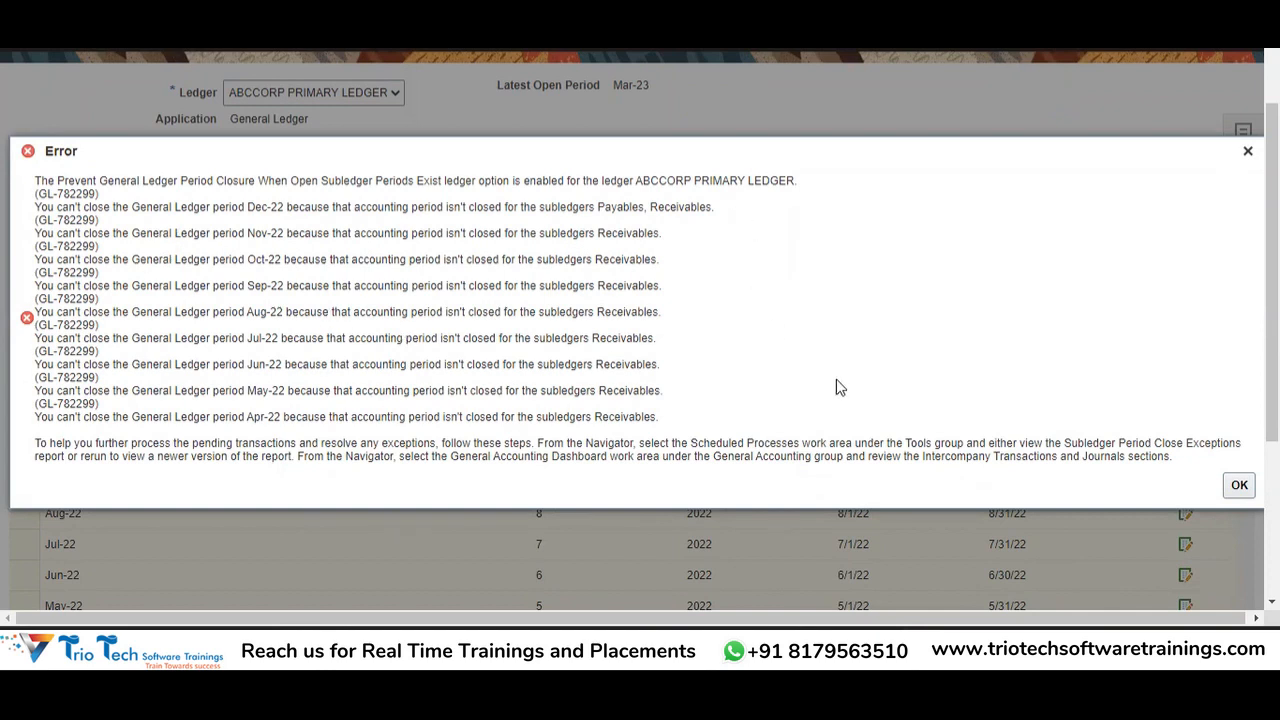
pyautogui.click(1247, 151)
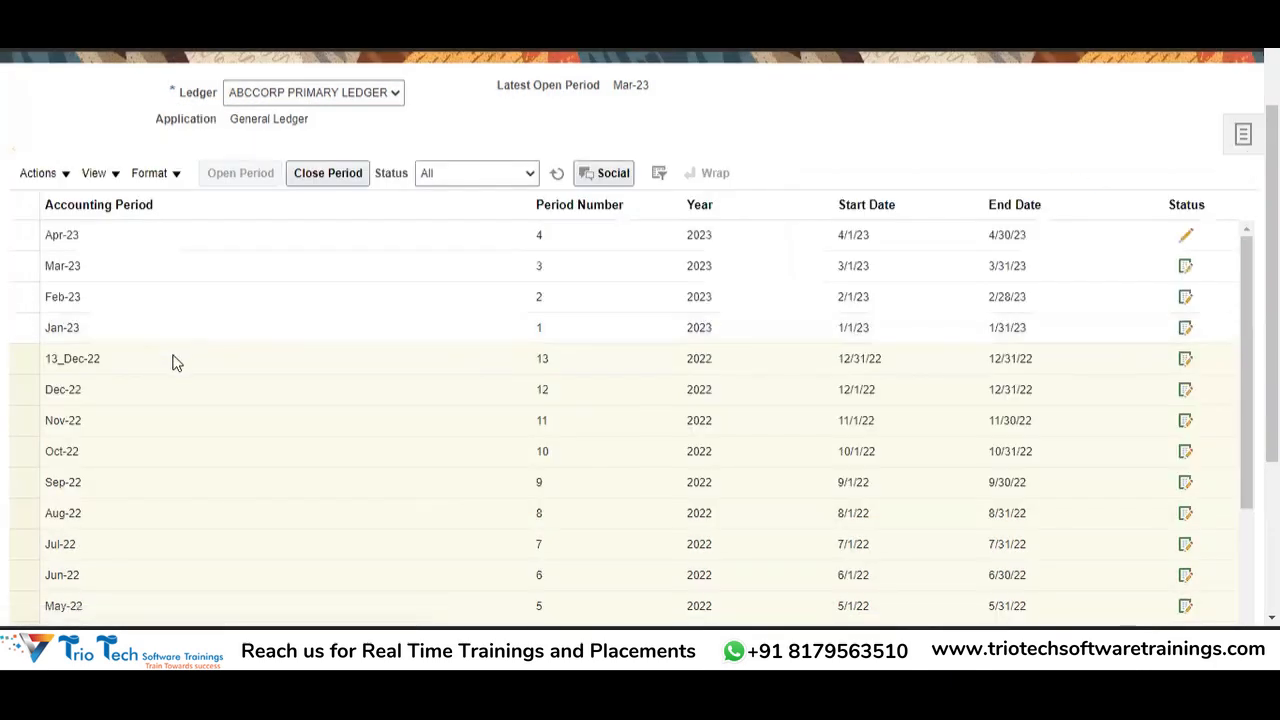
# - Retry closing the selected 2022 general ledger periods and finish editing the statuses to return to the Period Close page
pyautogui.click(24, 386)
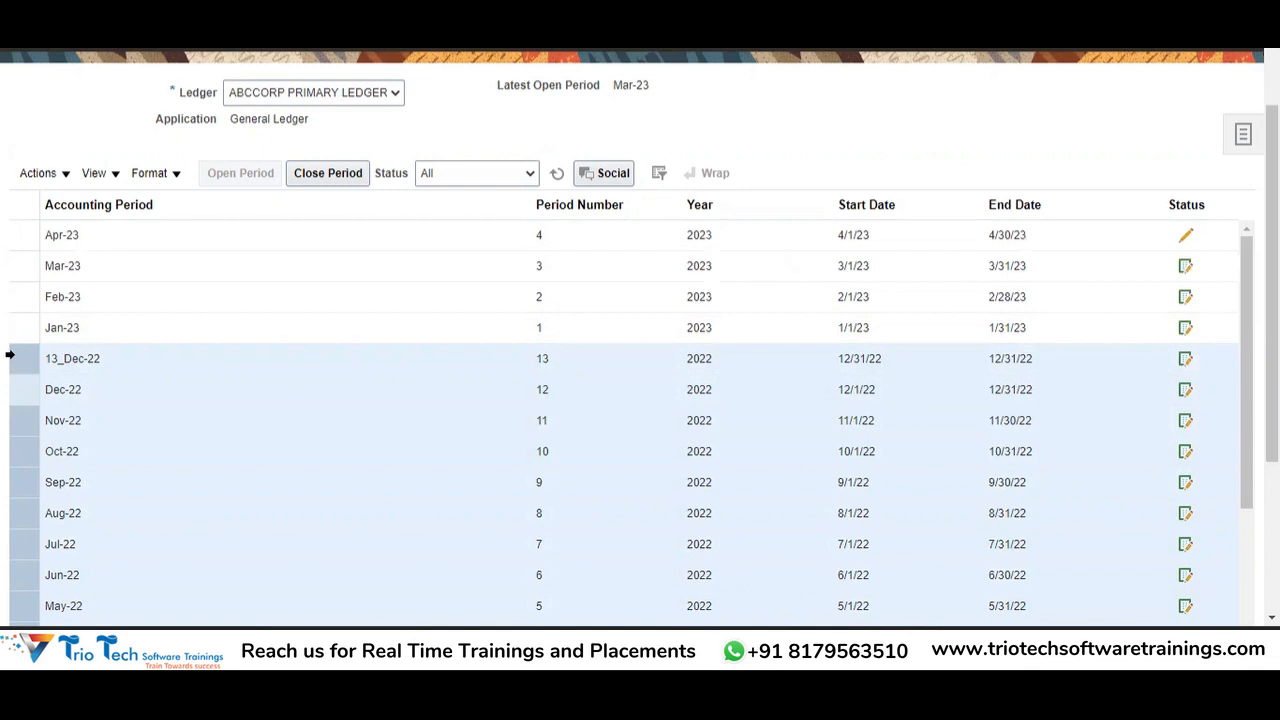
pyautogui.click(350, 178)
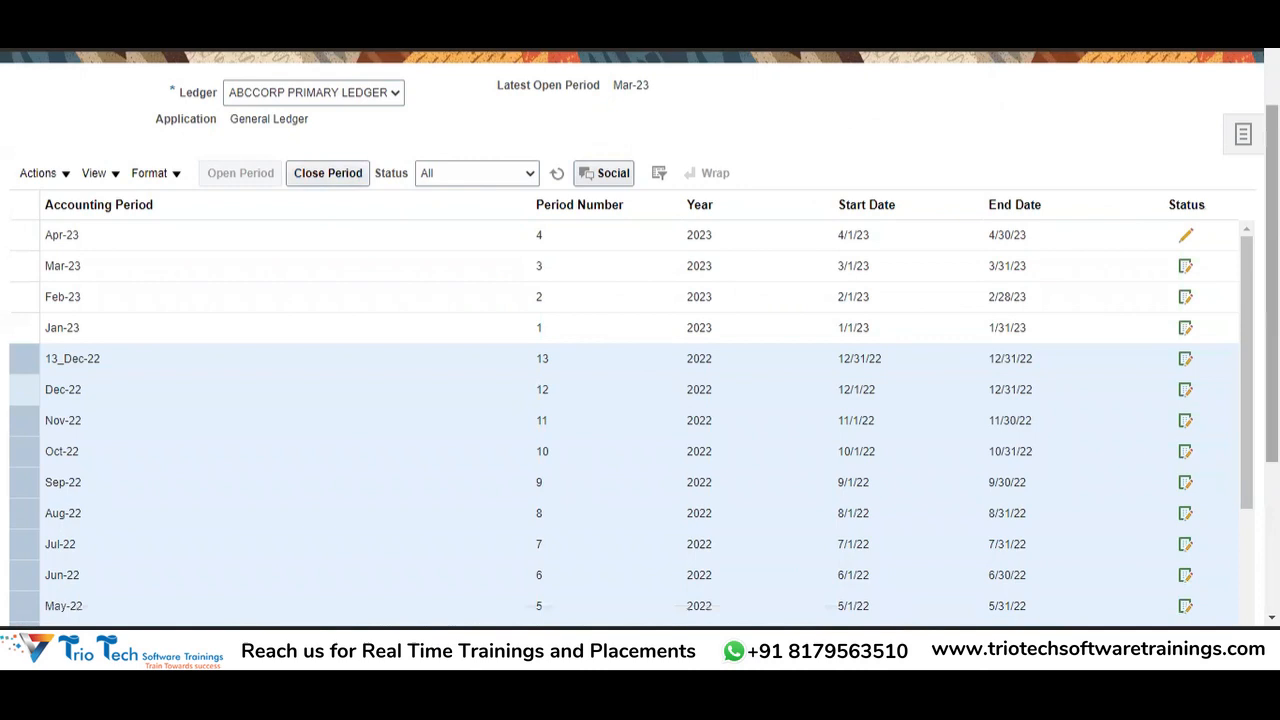
pyautogui.moveTo(1272, 200); pyautogui.dragTo(1272, 140)
pyautogui.click(1228, 147)
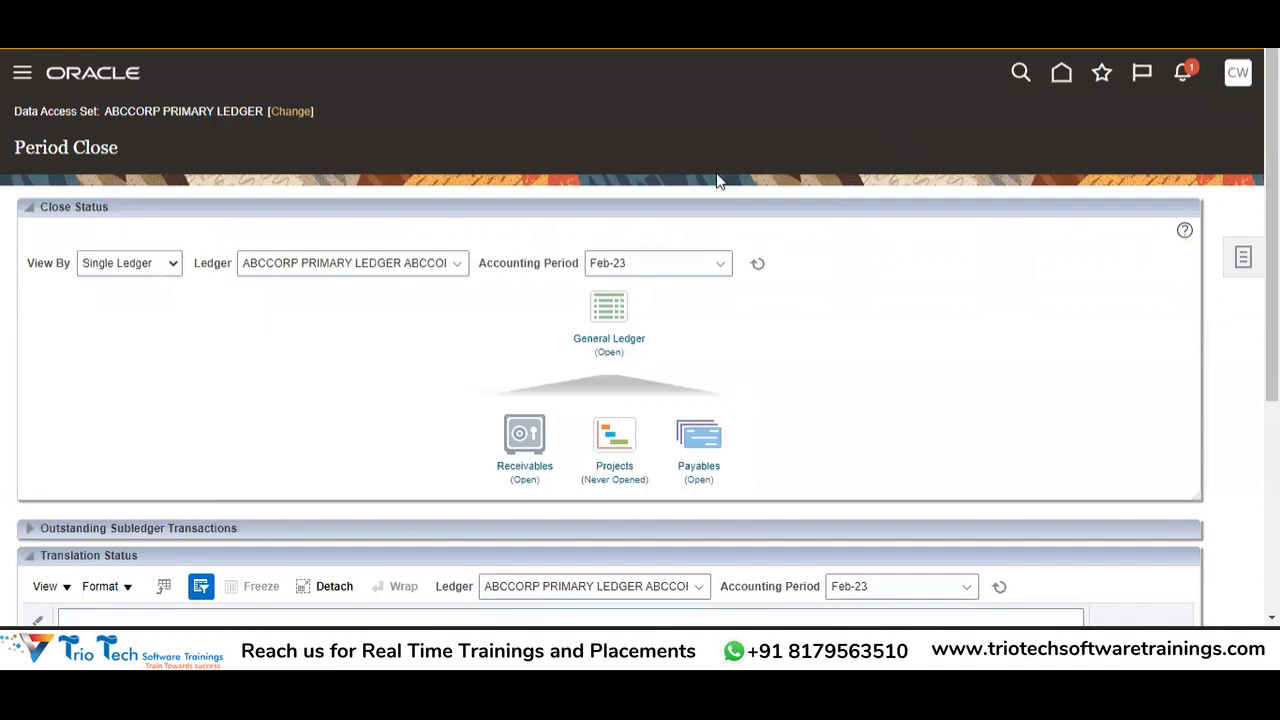
# - Go to Journals under General Accounting and open the Manage Journals task
pyautogui.click(22, 76)
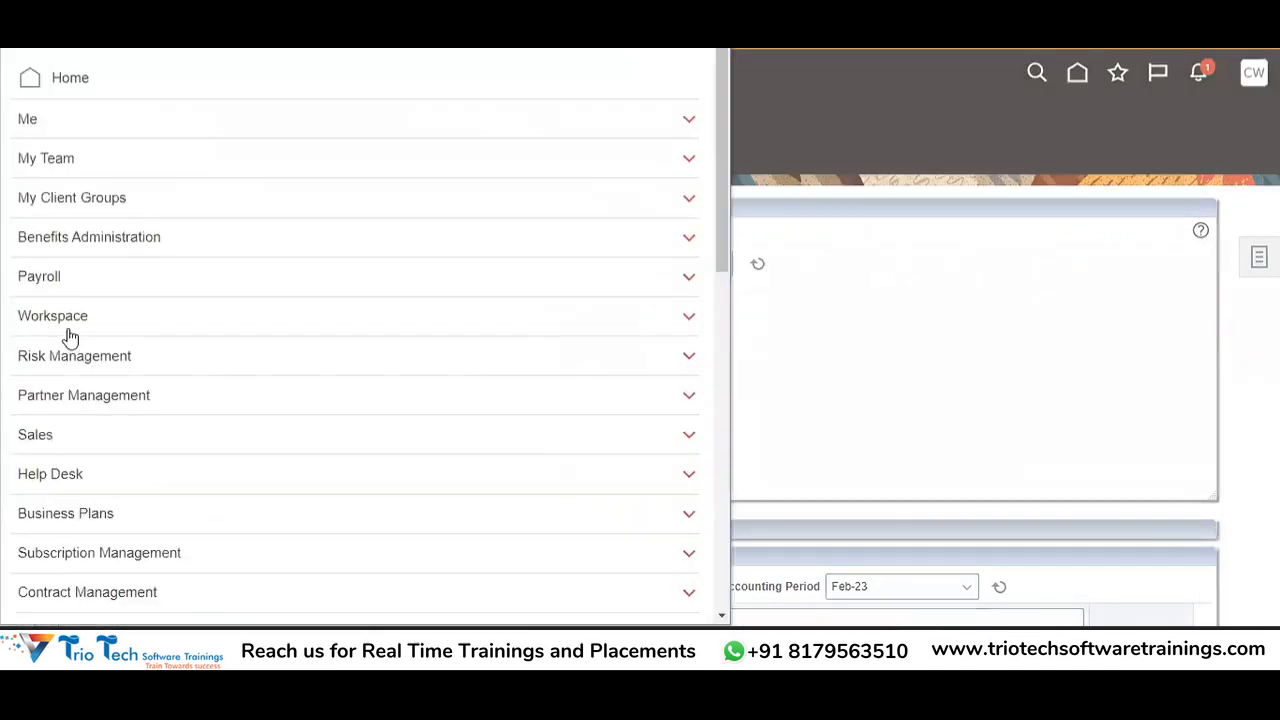
pyautogui.moveTo(725, 218); pyautogui.dragTo(725, 548)
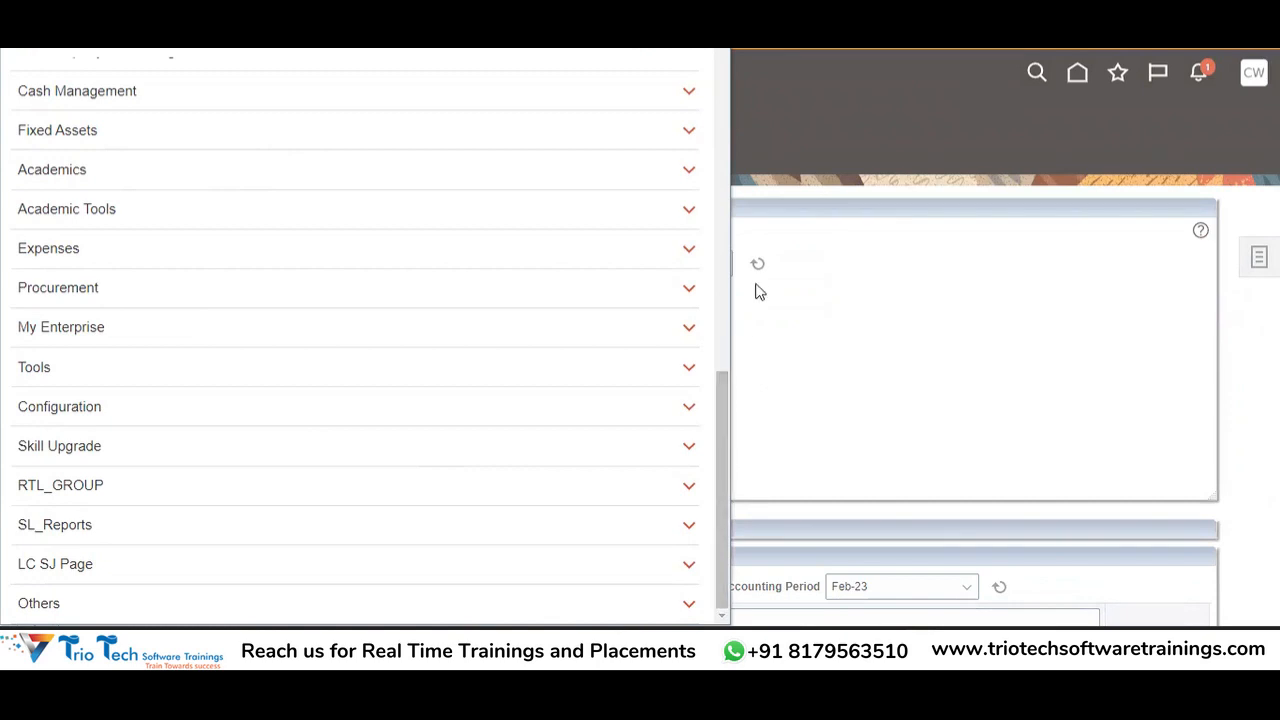
pyautogui.moveTo(720, 386); pyautogui.dragTo(714, 251)
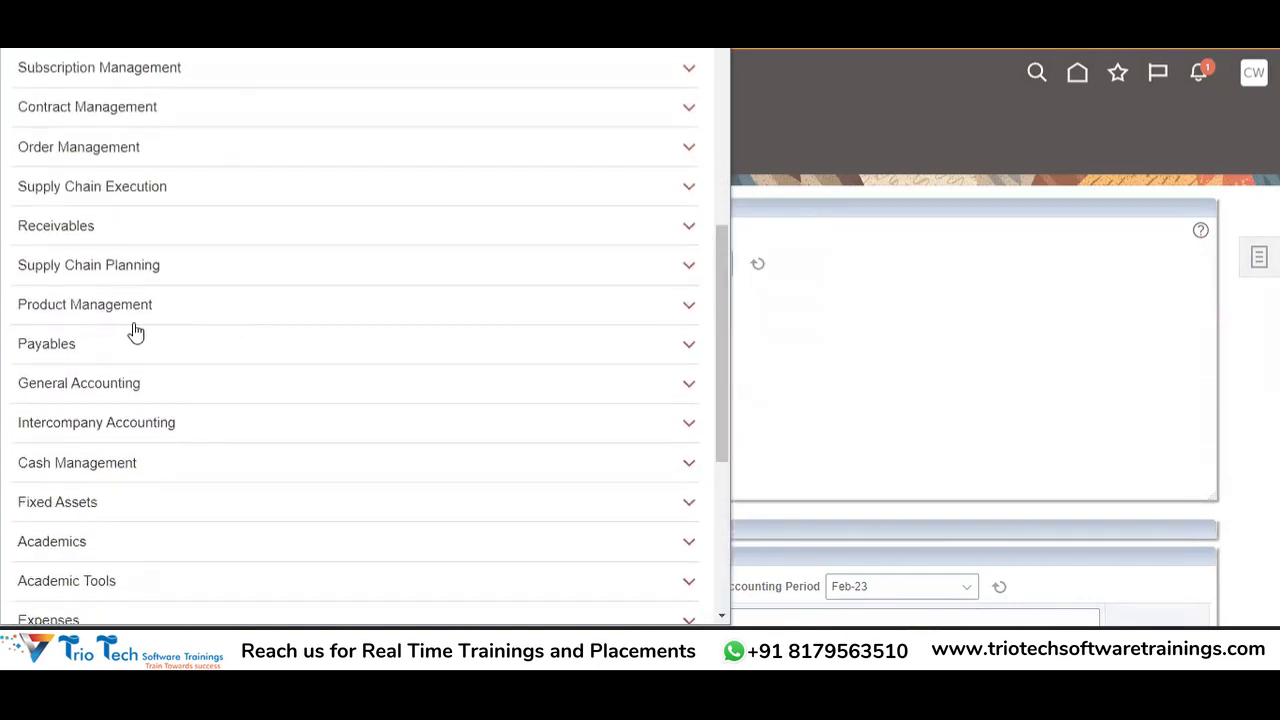
pyautogui.click(117, 381)
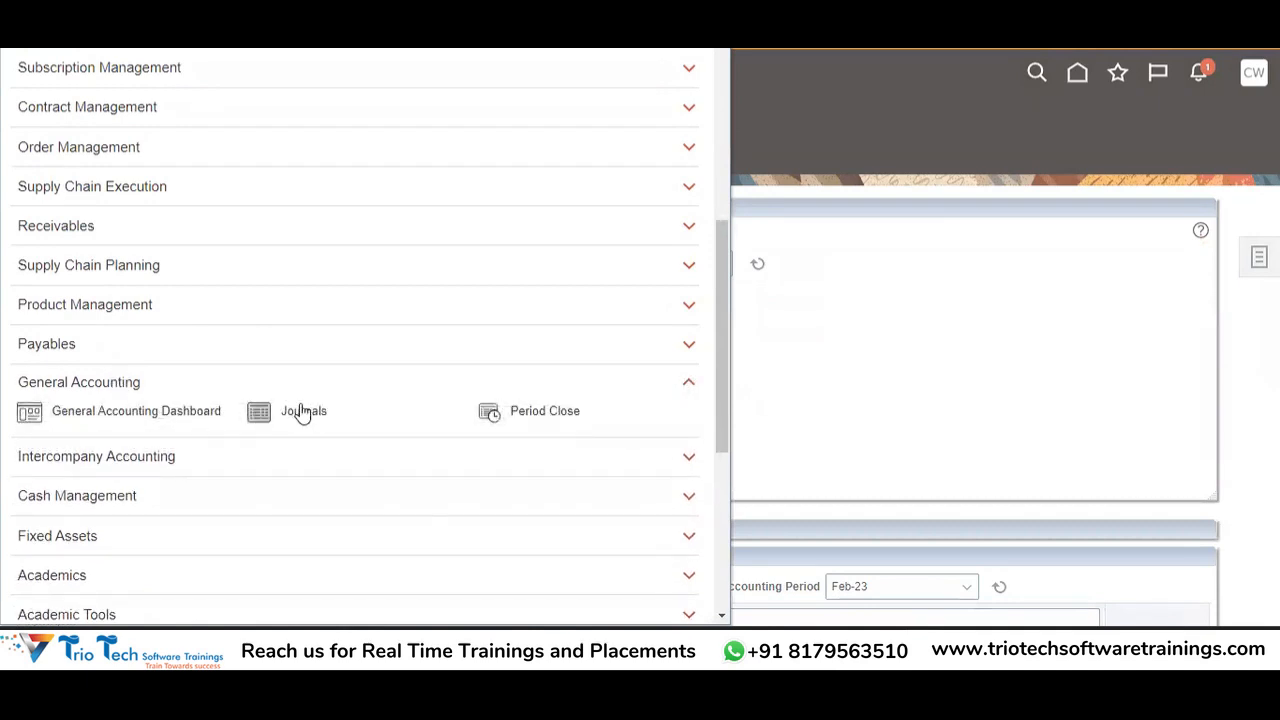
pyautogui.click(268, 410)
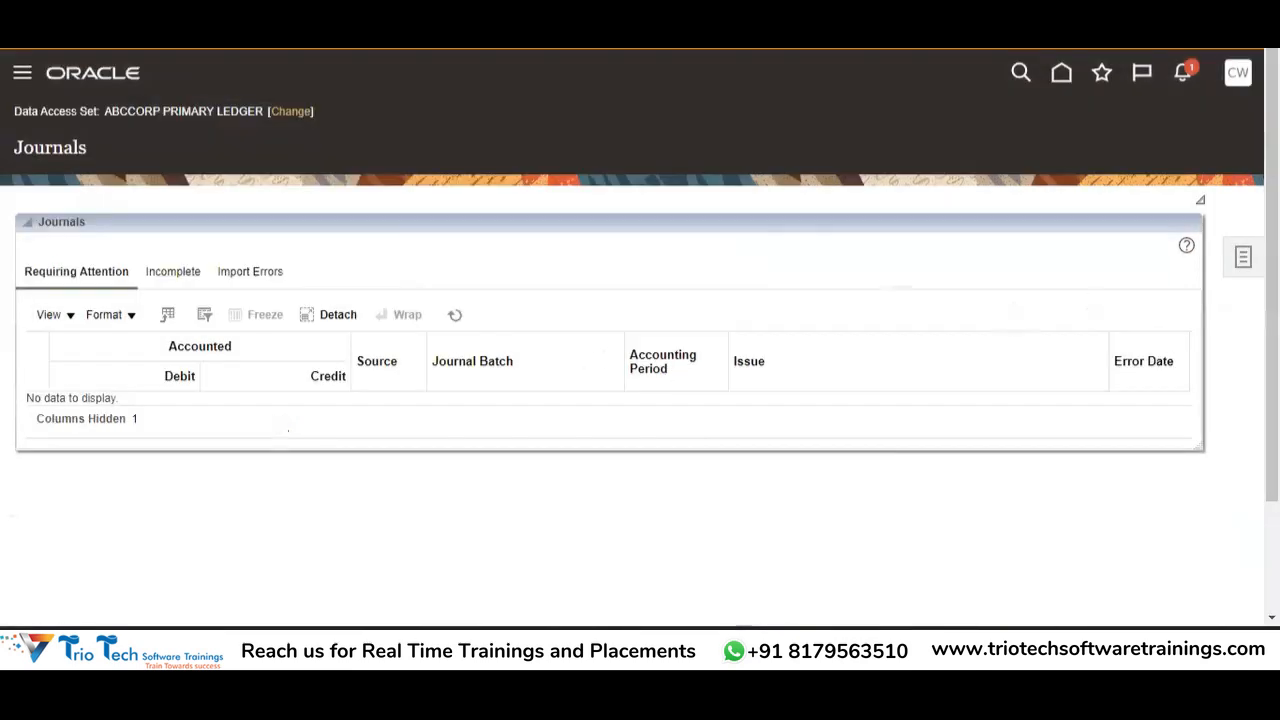
pyautogui.click(1244, 268)
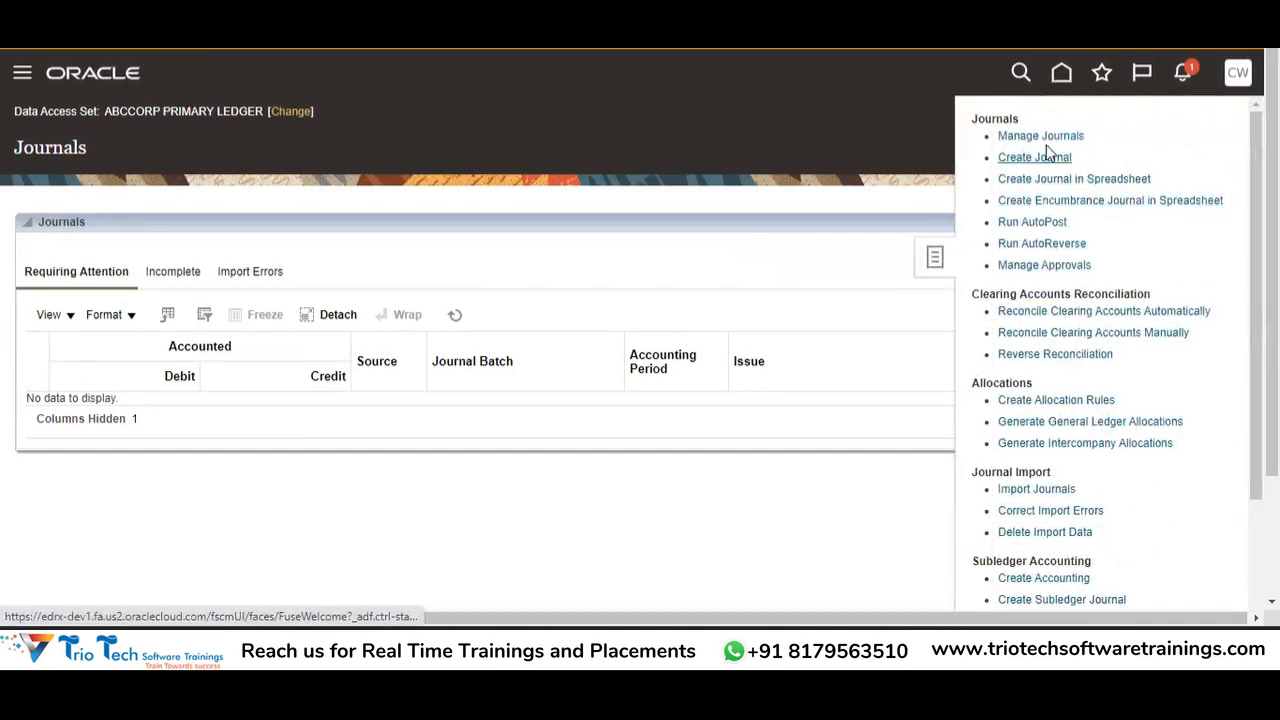
pyautogui.click(1038, 140)
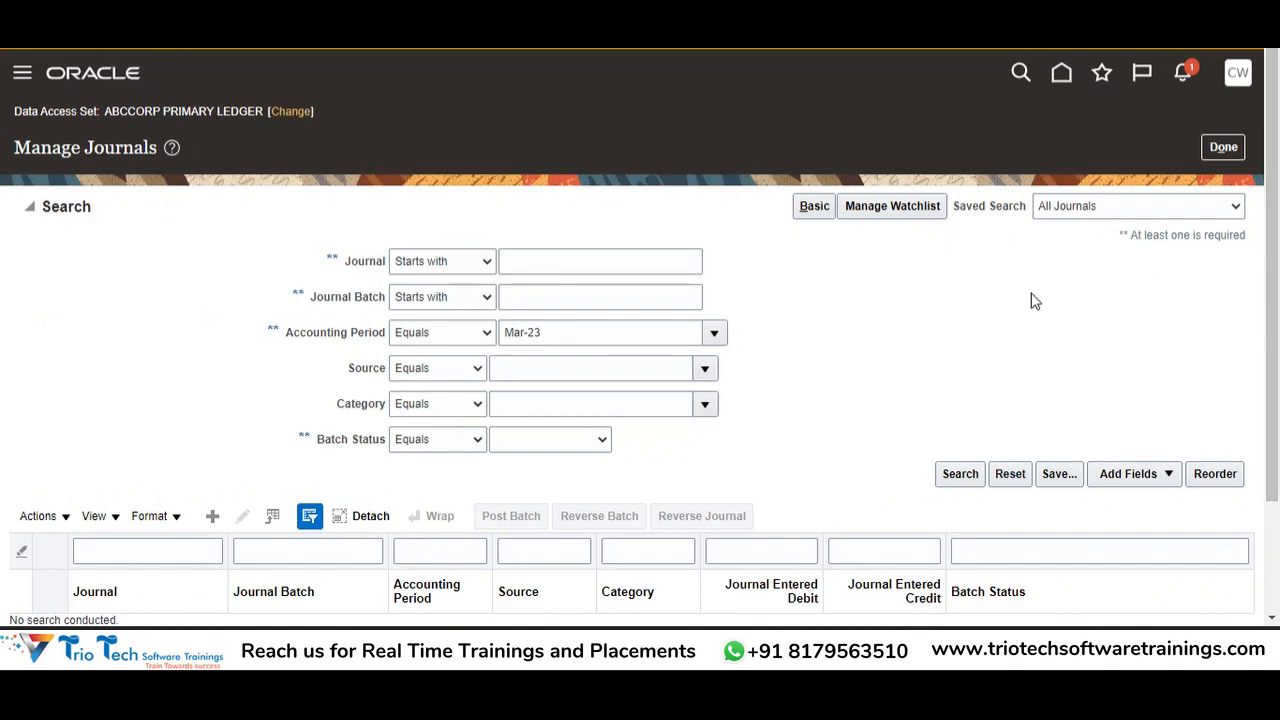
# - Examine the journal search criteria in both basic and advanced mode, ending in advanced mode
pyautogui.moveTo(1228, 321); pyautogui.dragTo(1272, 445)
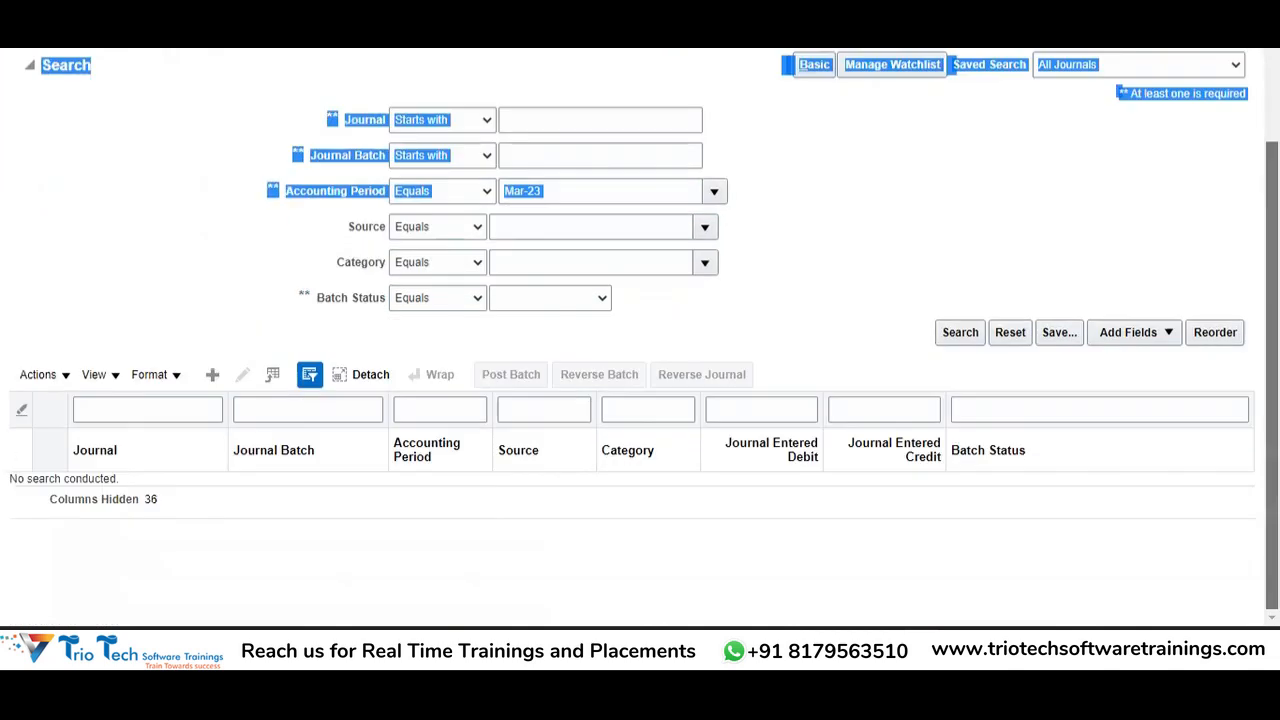
pyautogui.scroll(2, 640, 333)
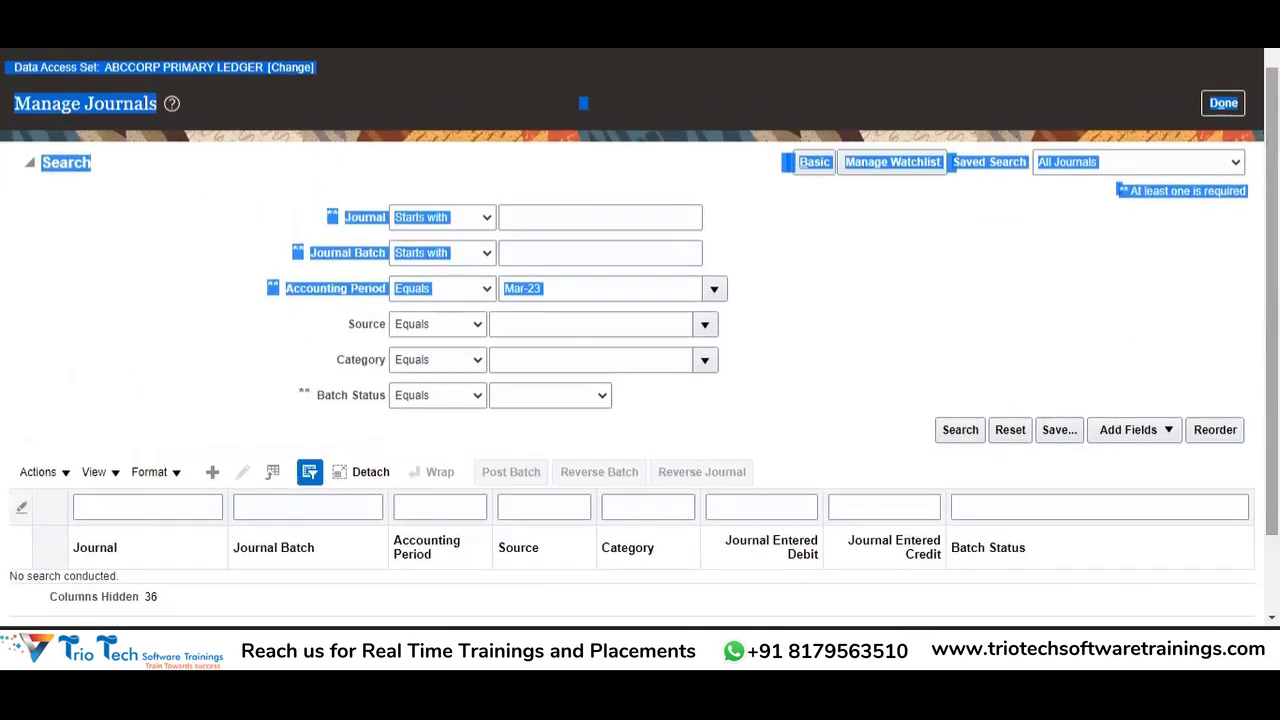
pyautogui.click(830, 285)
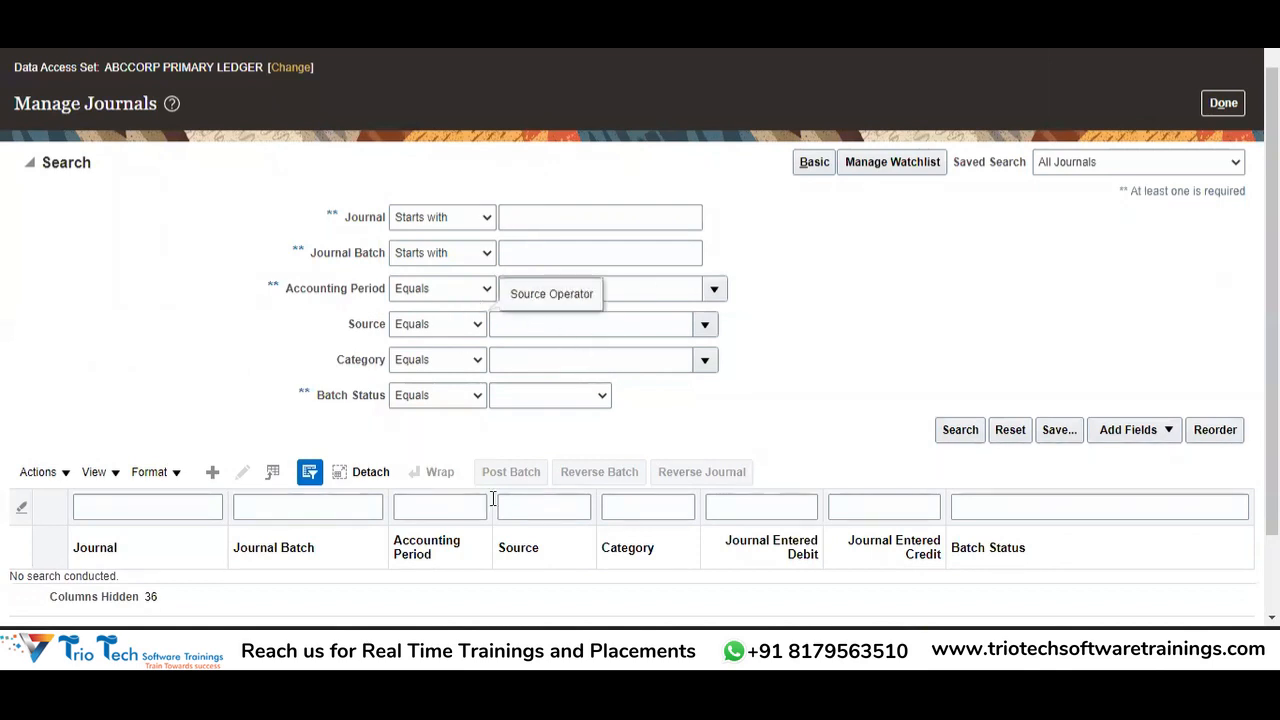
pyautogui.click(437, 325)
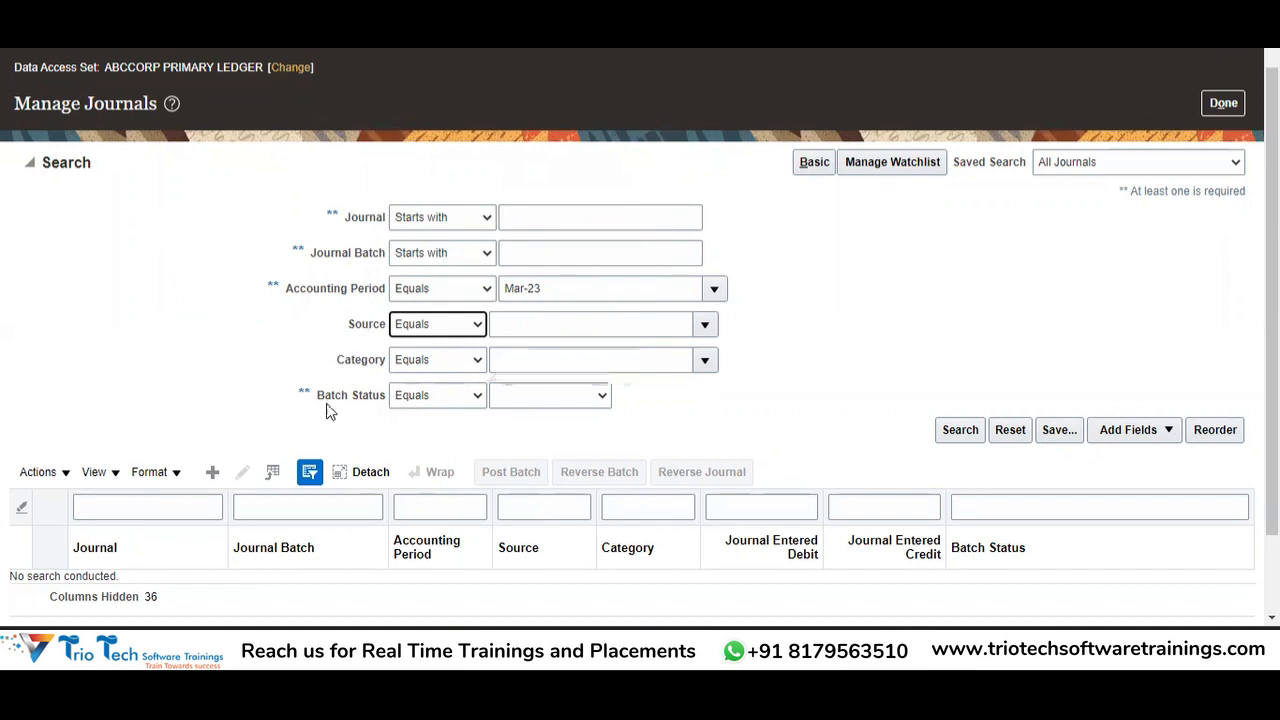
pyautogui.click(814, 163)
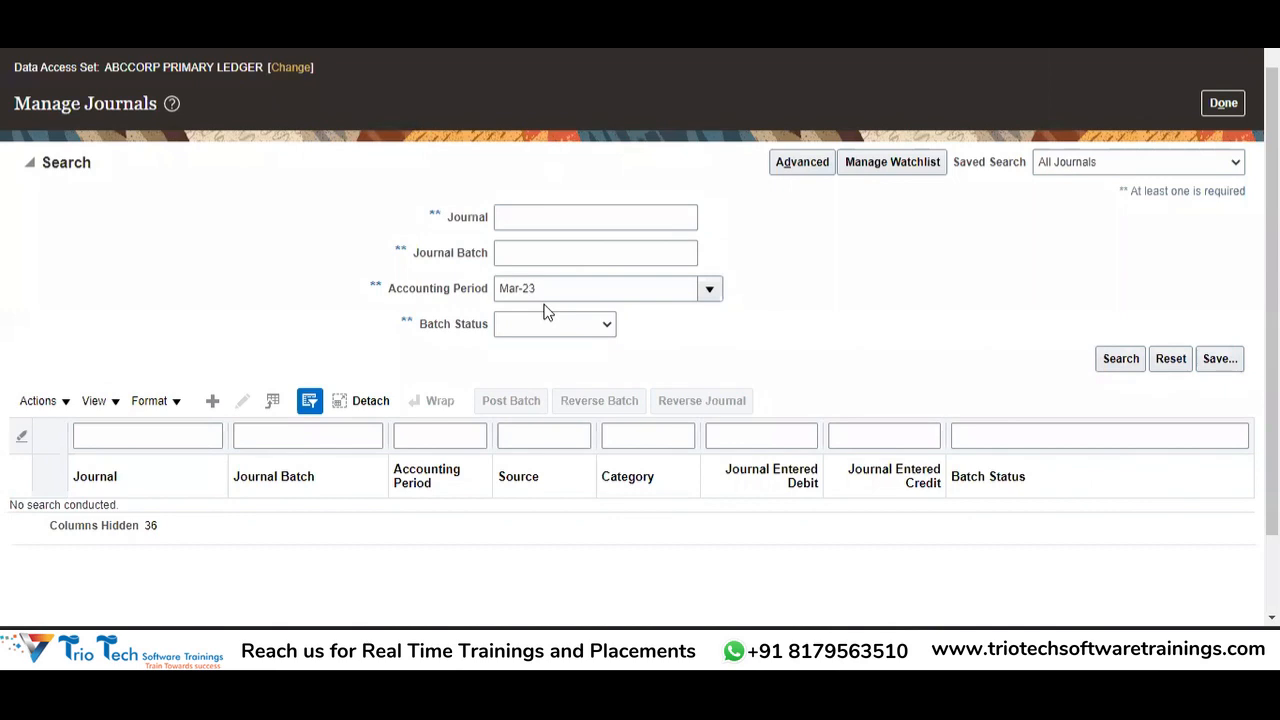
pyautogui.click(810, 165)
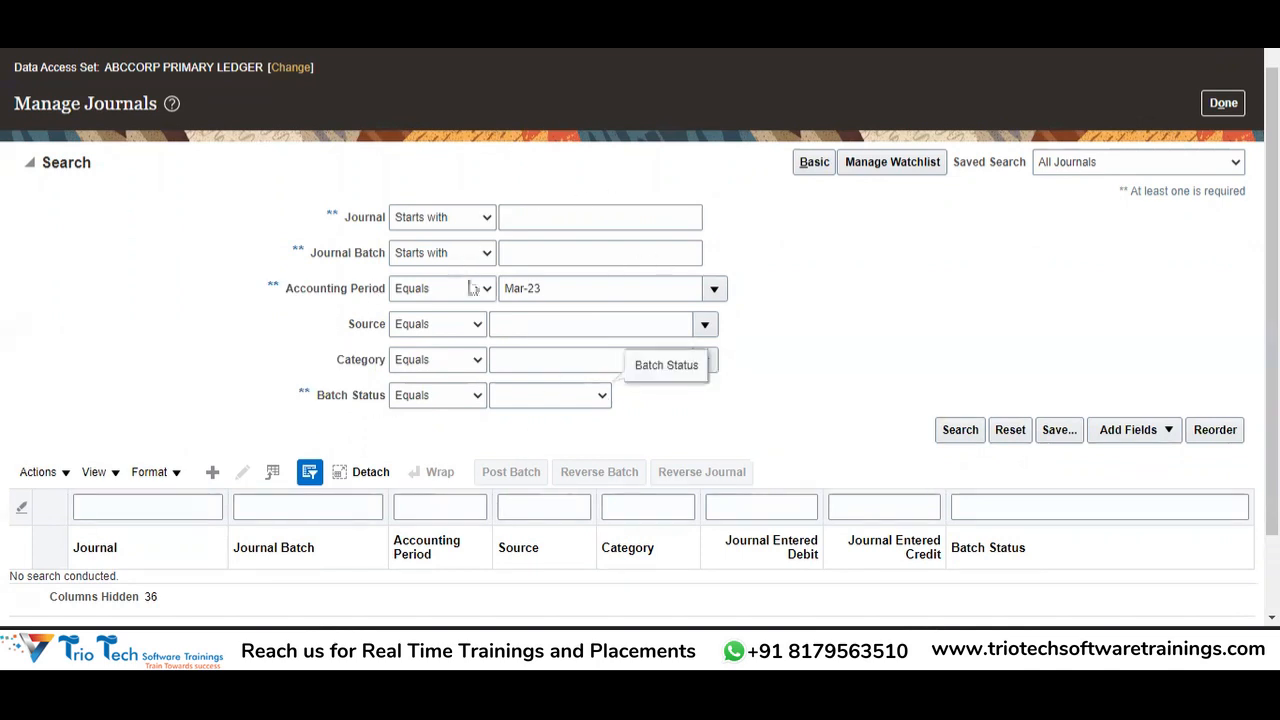
# - Add Posting Date as an extra criterion to the advanced journal search
pyautogui.click(1157, 438)
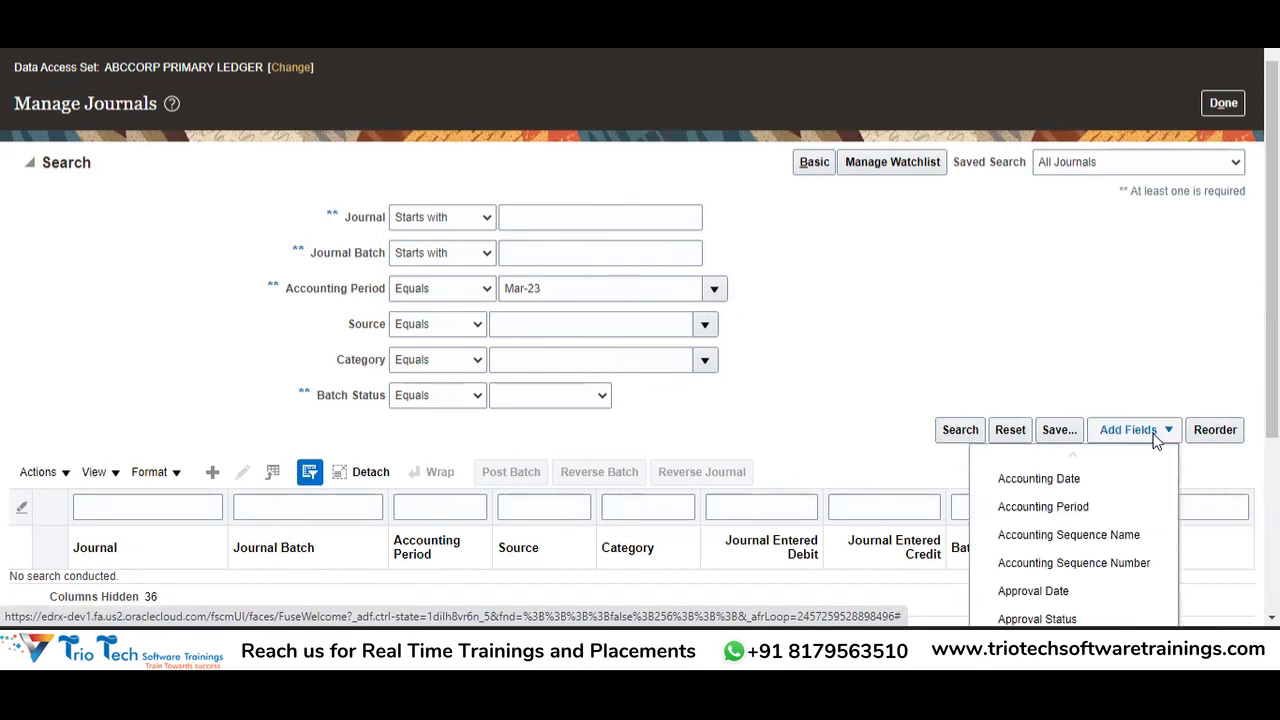
pyautogui.moveTo(1271, 345); pyautogui.dragTo(1271, 519)
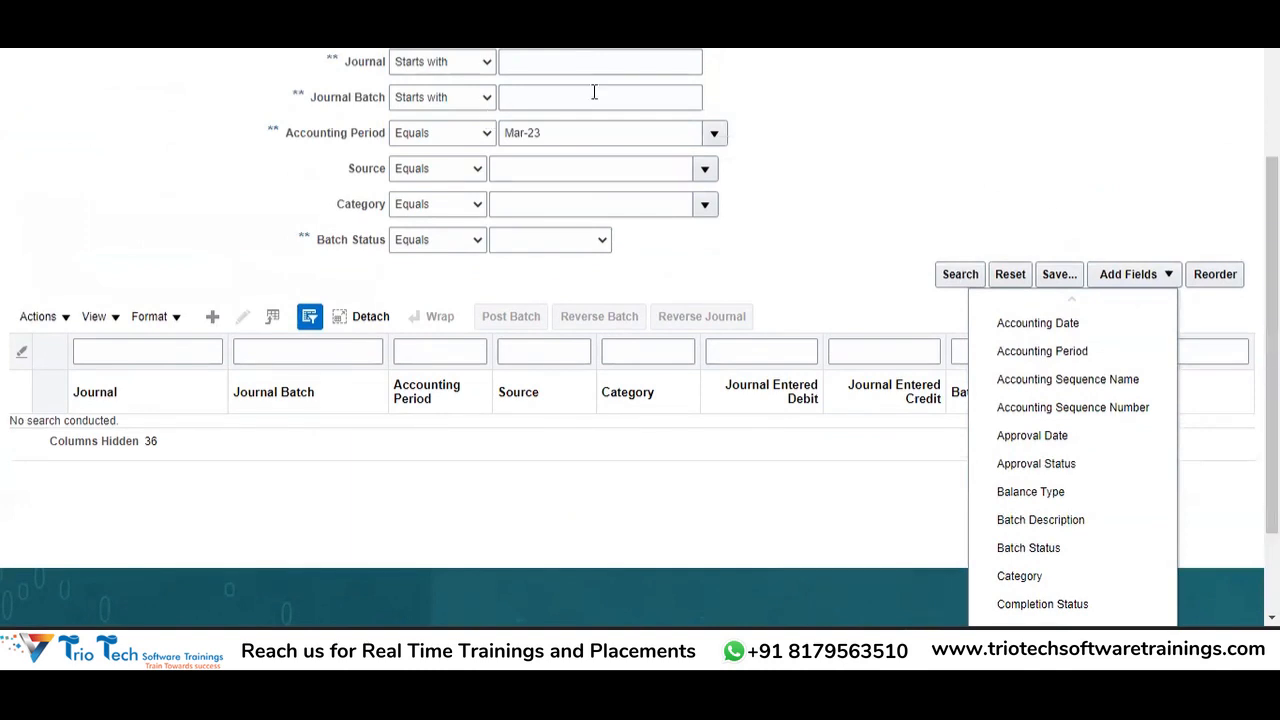
pyautogui.scroll(1, 546, 117)
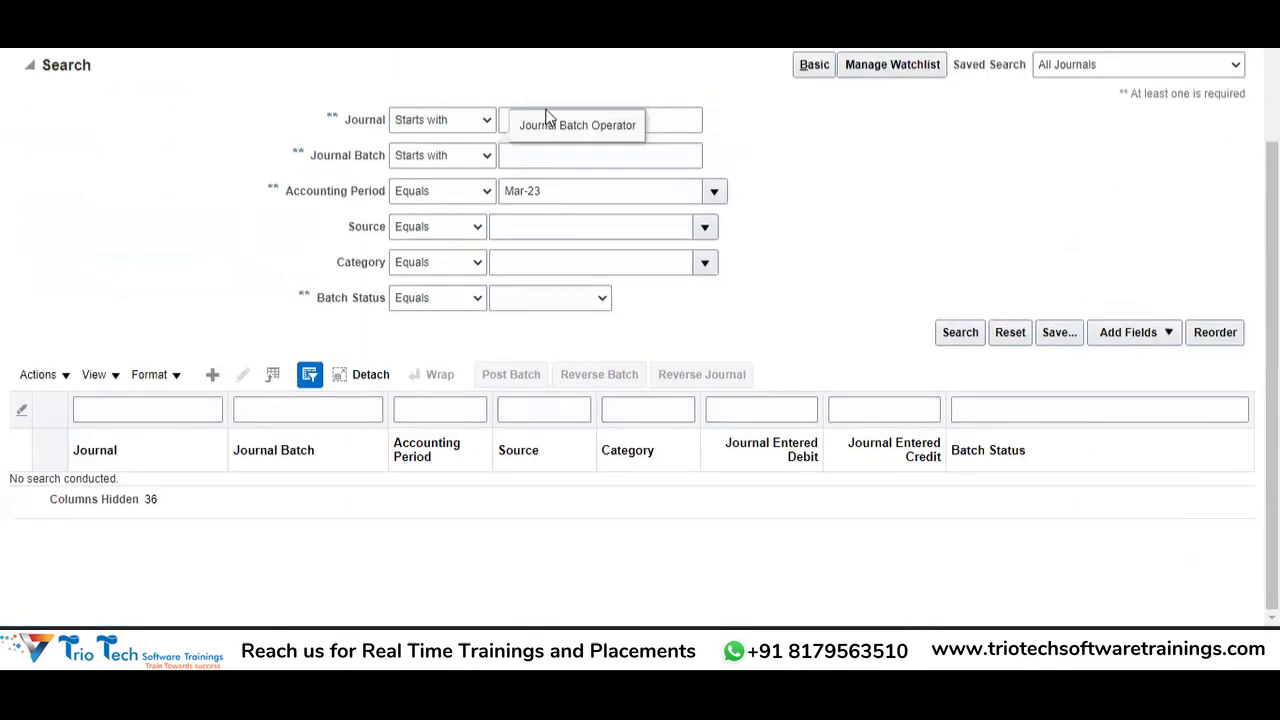
pyautogui.click(1142, 343)
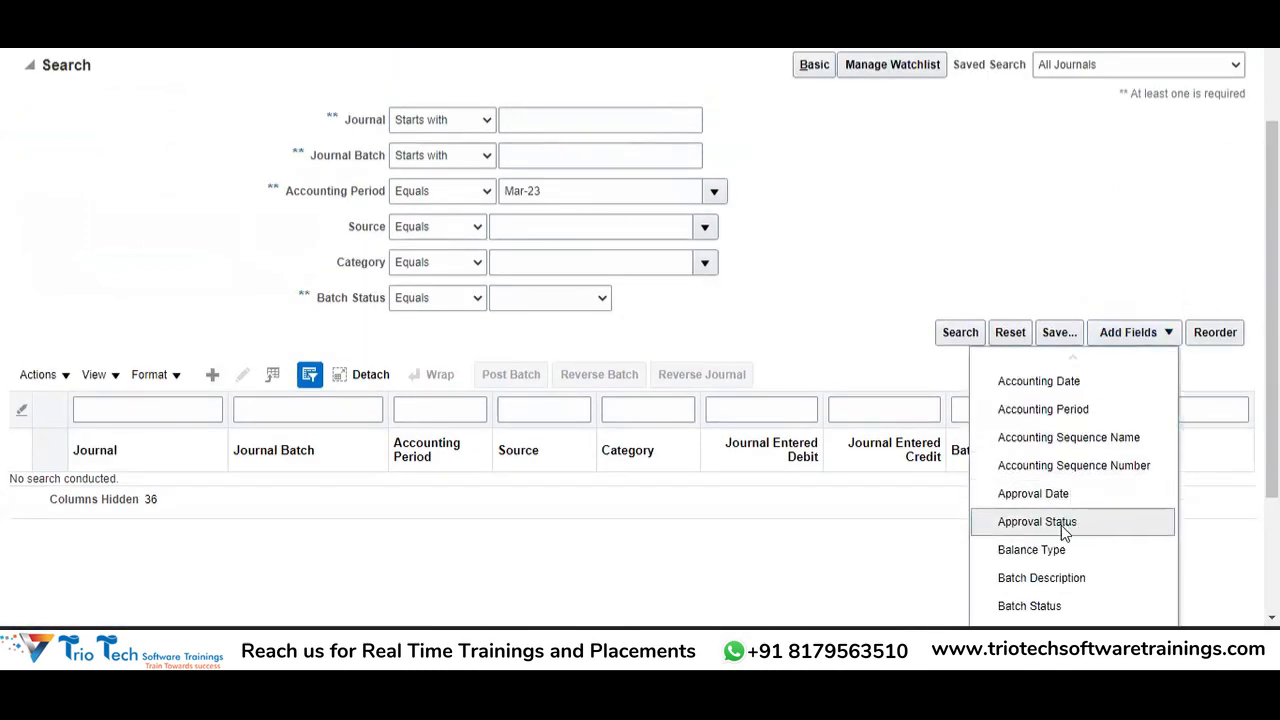
pyautogui.scroll(-2, 1220, 505)
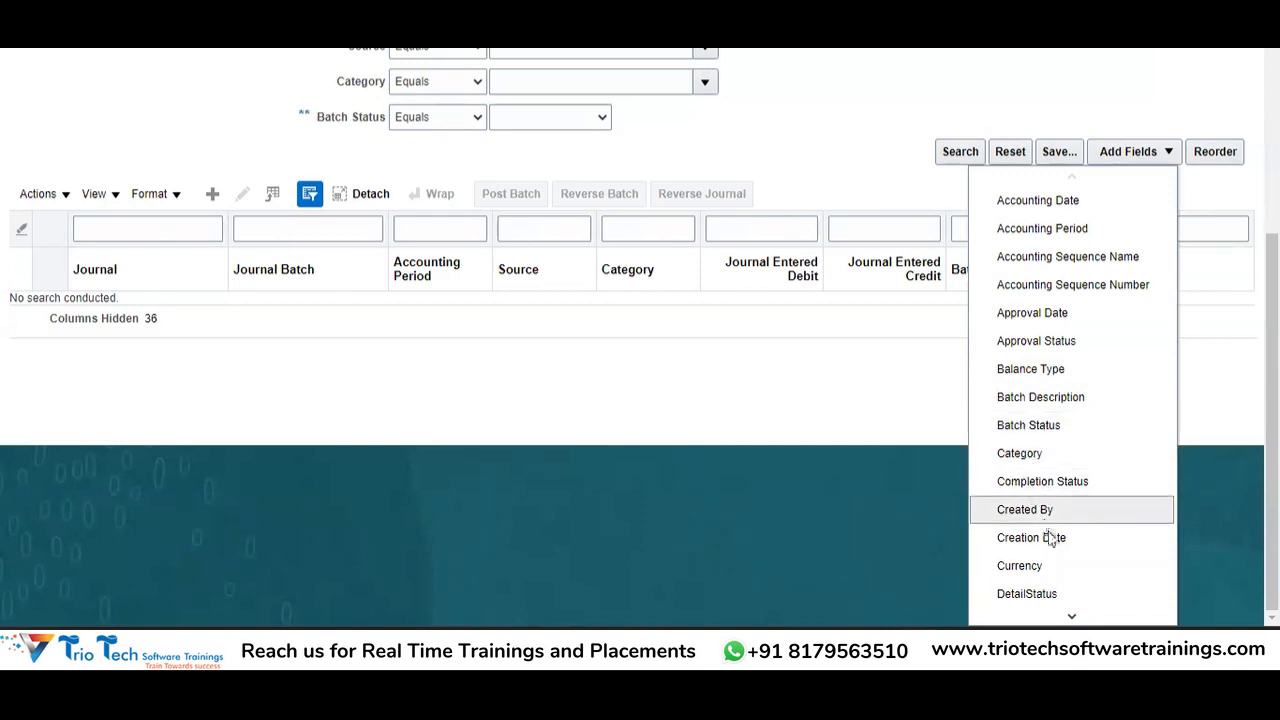
pyautogui.click(1077, 619)
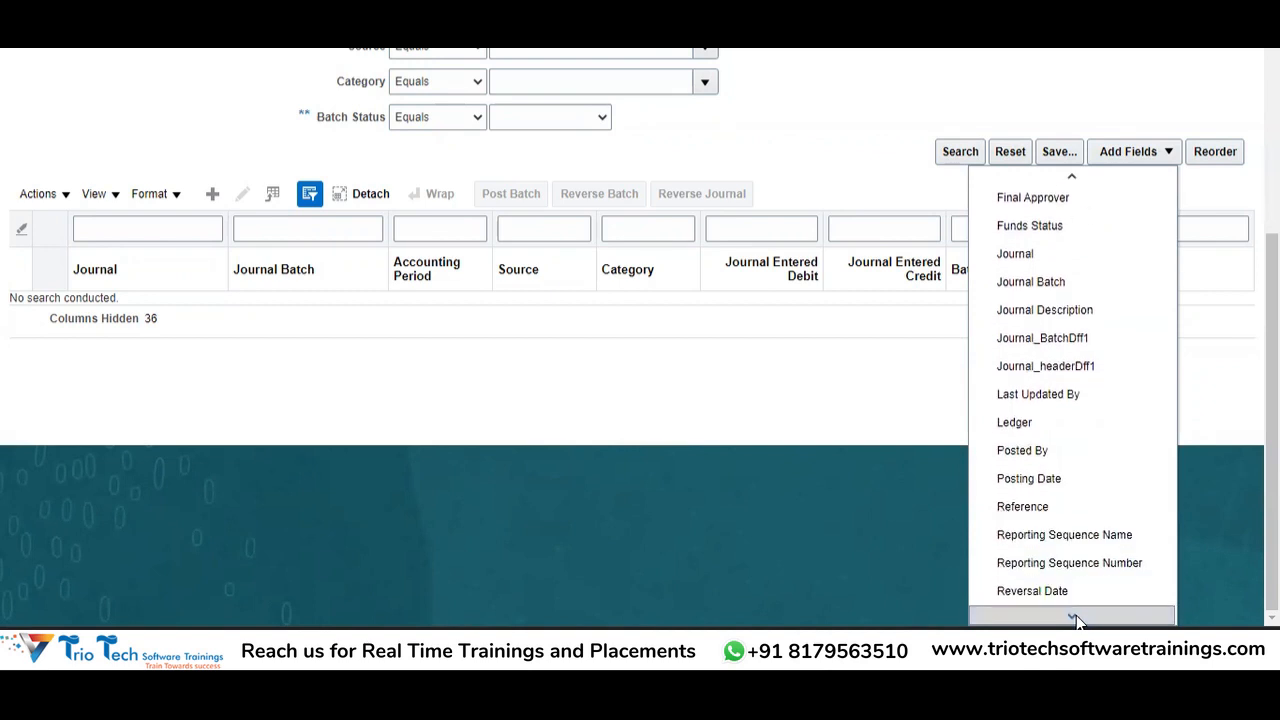
pyautogui.click(1034, 478)
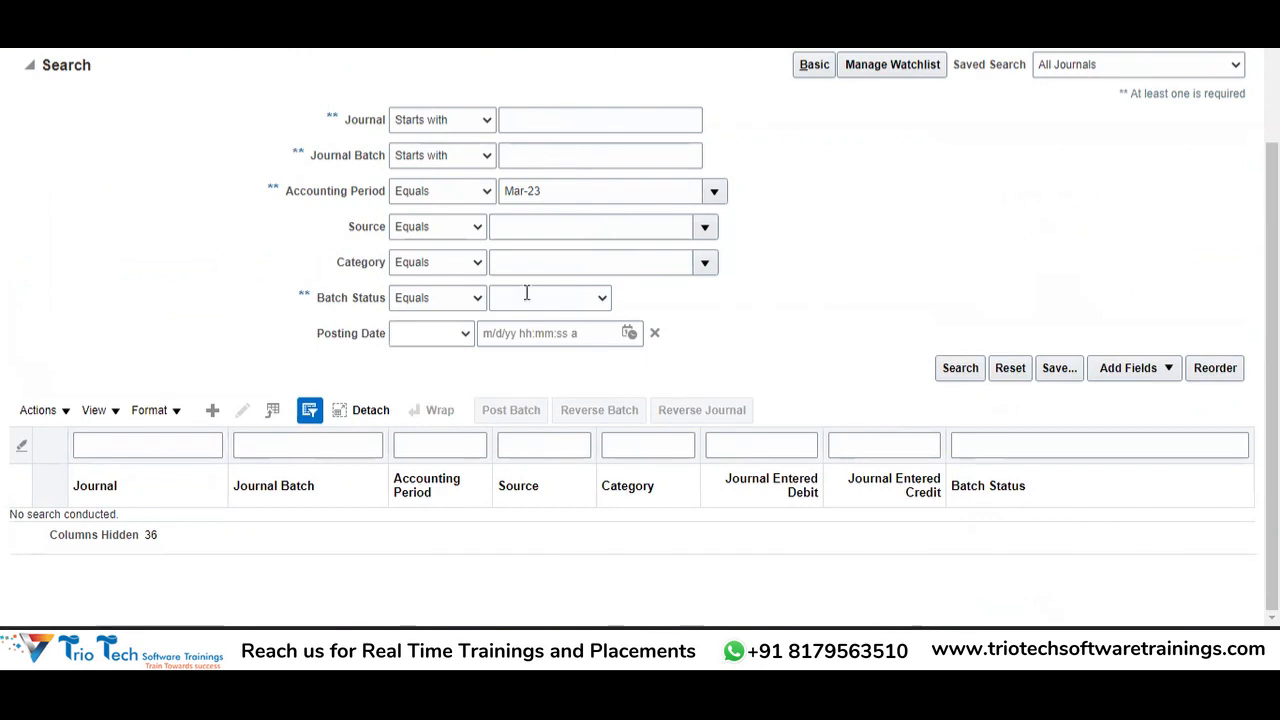
pyautogui.click(521, 333)
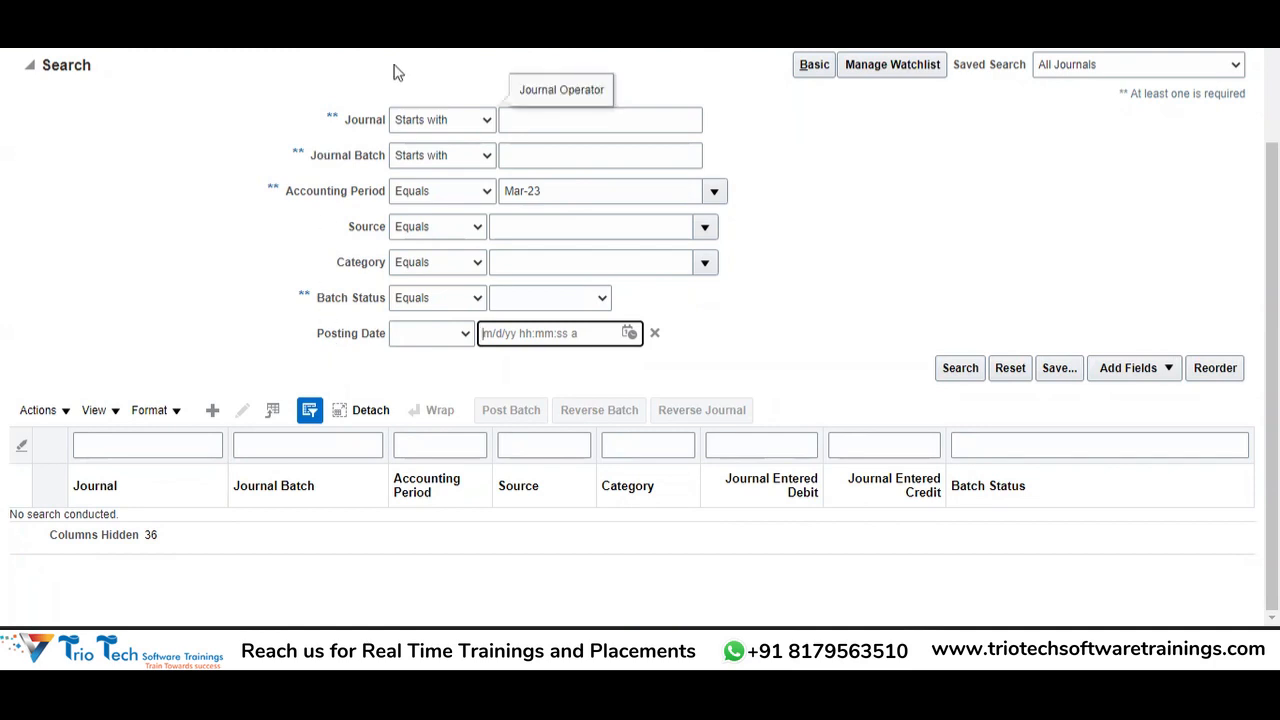
# - Set the accounting period criterion of the journal search to 13_Dec-22
pyautogui.click(720, 194)
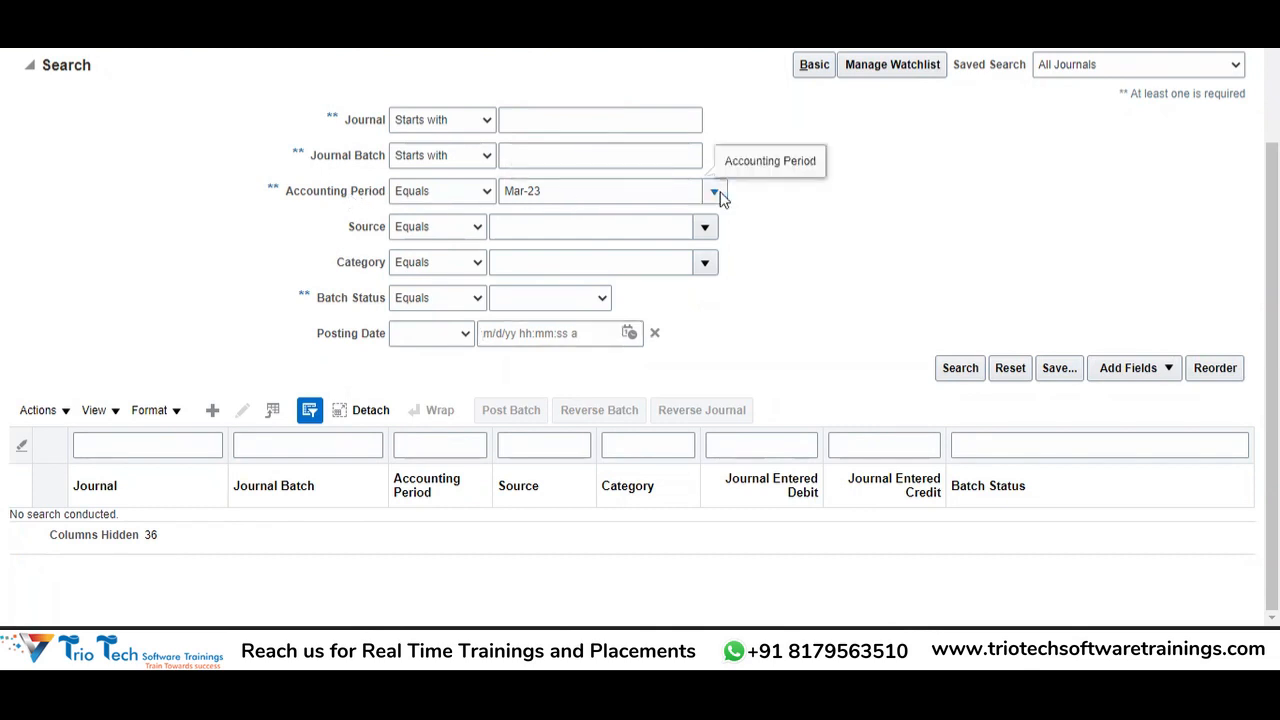
pyautogui.click(714, 192)
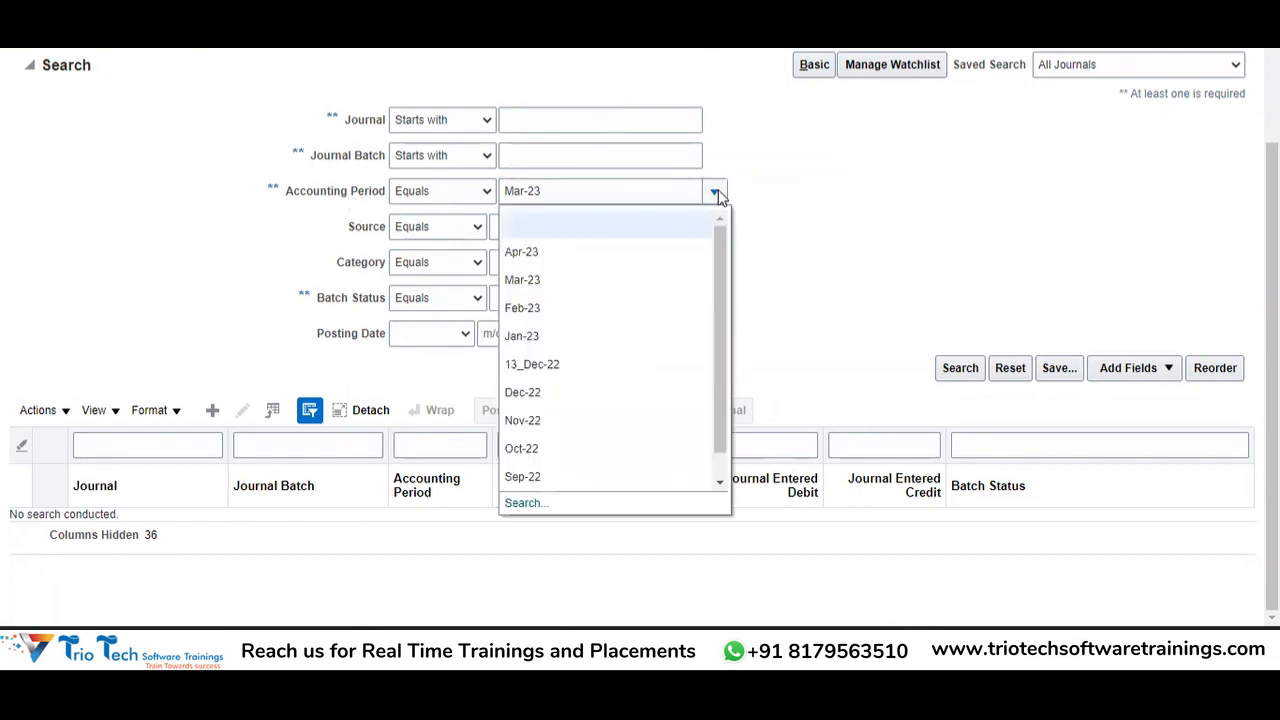
pyautogui.click(548, 366)
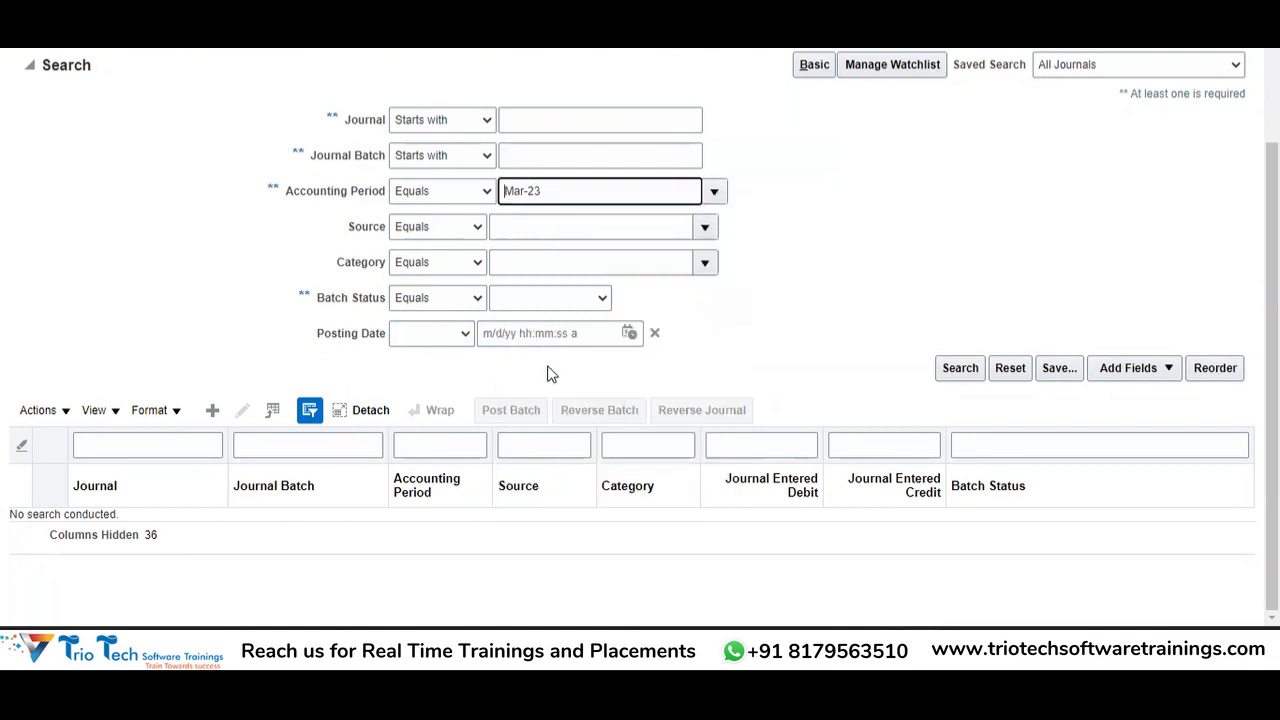
# - Set the Posting Date operator to Before in the journal search criteria
pyautogui.click(629, 333)
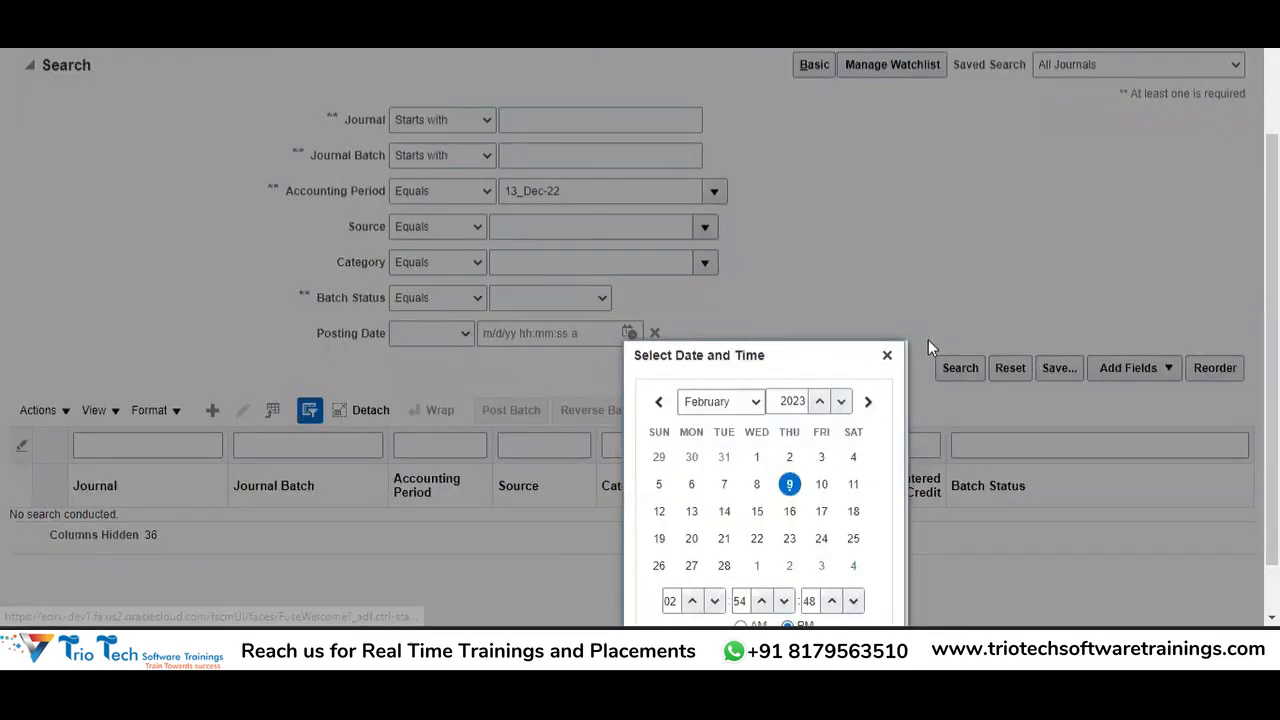
pyautogui.click(887, 355)
pyautogui.click(467, 336)
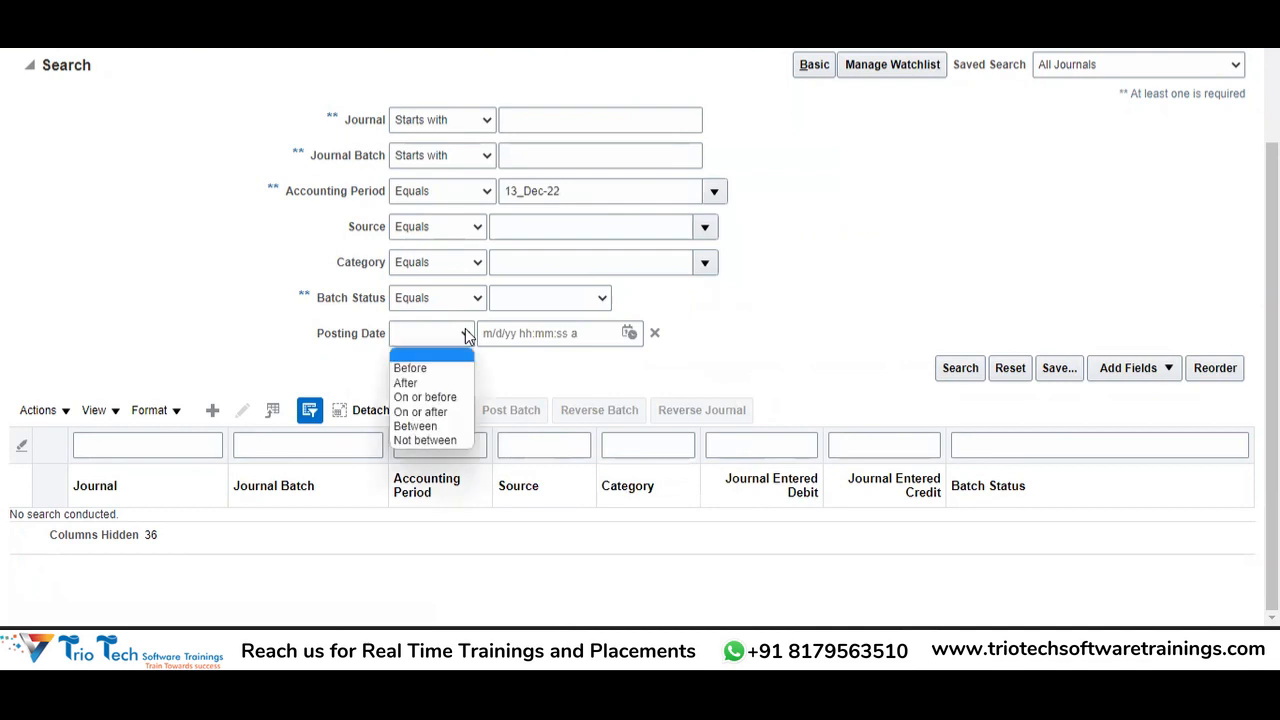
pyautogui.click(412, 368)
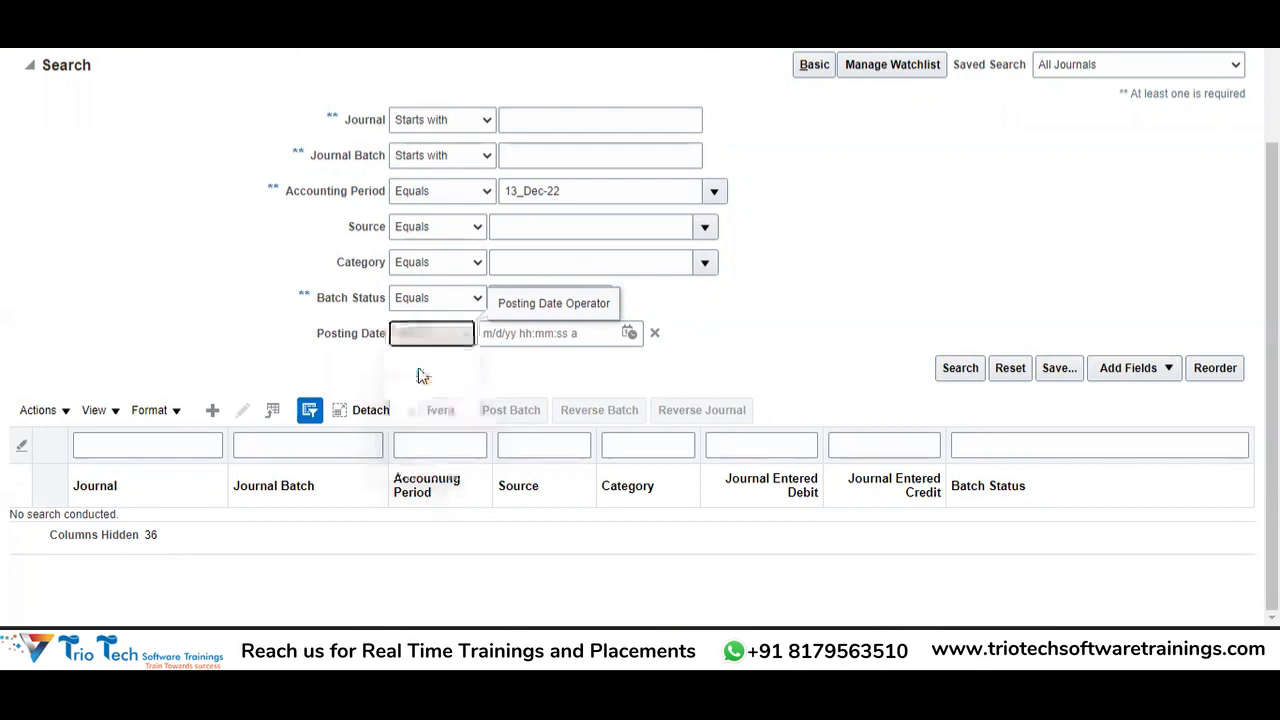
# - Set the Posting Date criterion to 1/6/23 02:54:48 PM and run the journal search
pyautogui.click(629, 334)
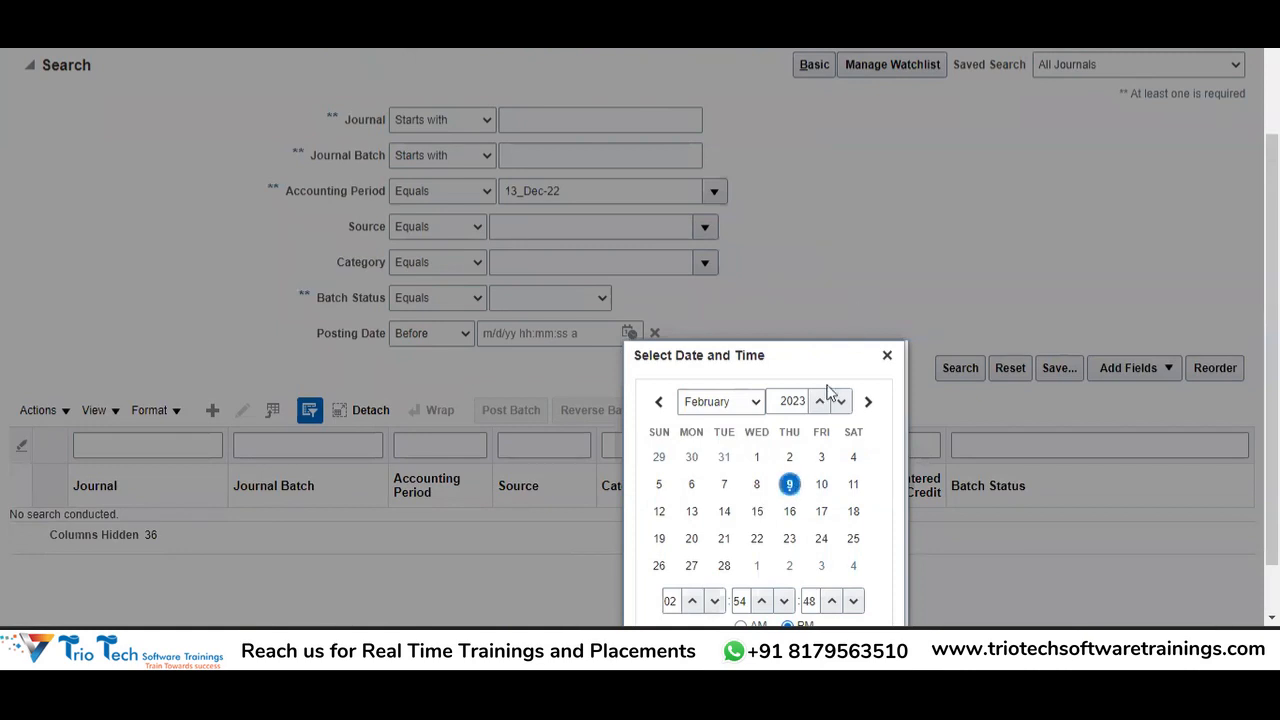
pyautogui.click(700, 401)
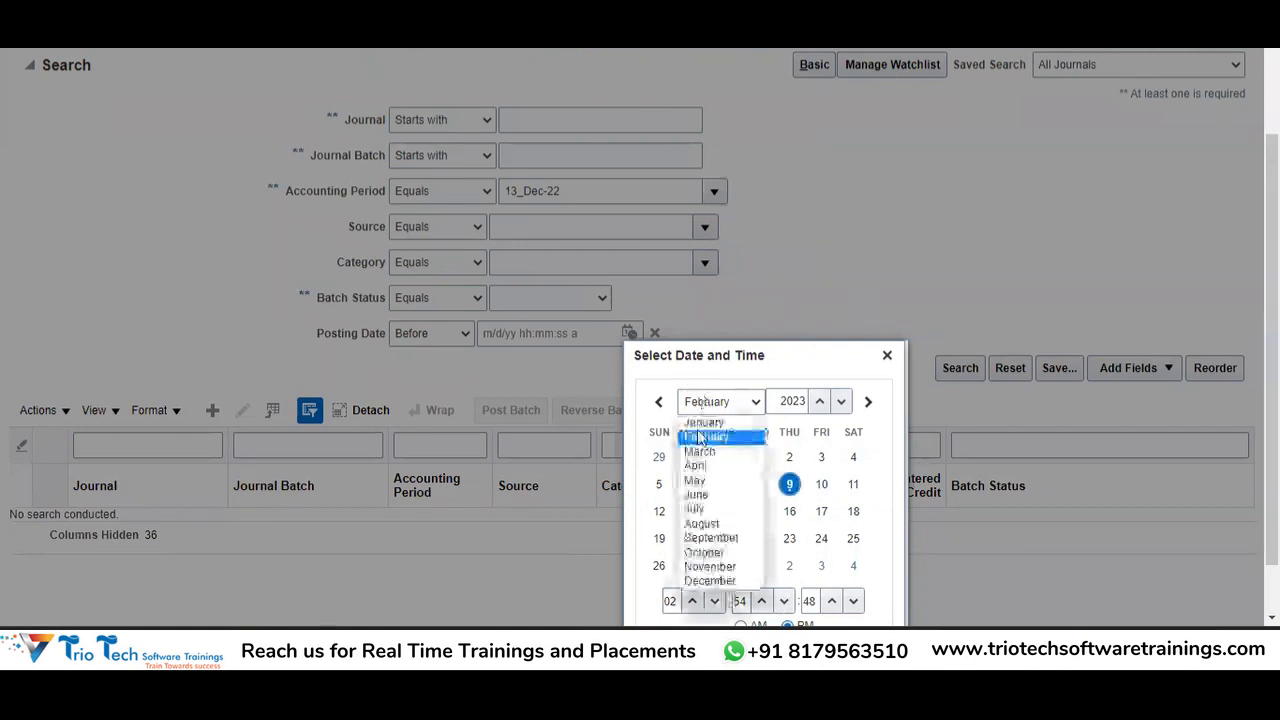
pyautogui.click(710, 580)
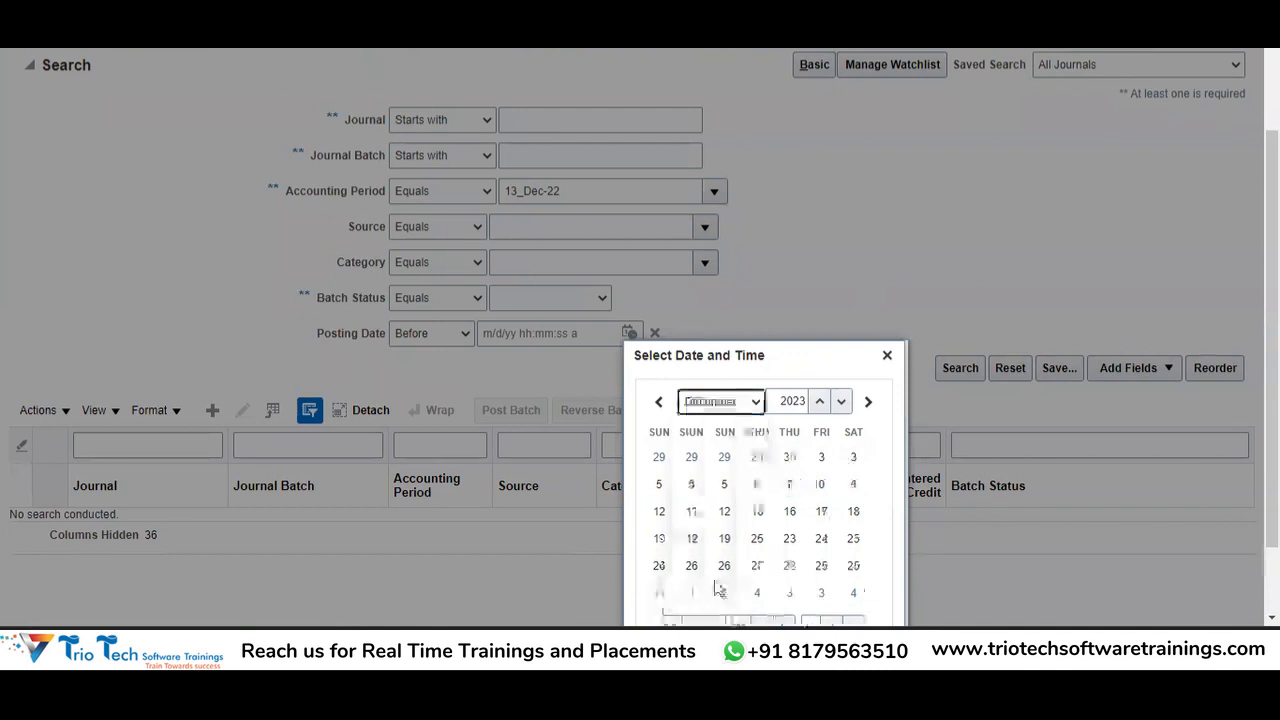
pyautogui.click(841, 402)
pyautogui.click(841, 402)
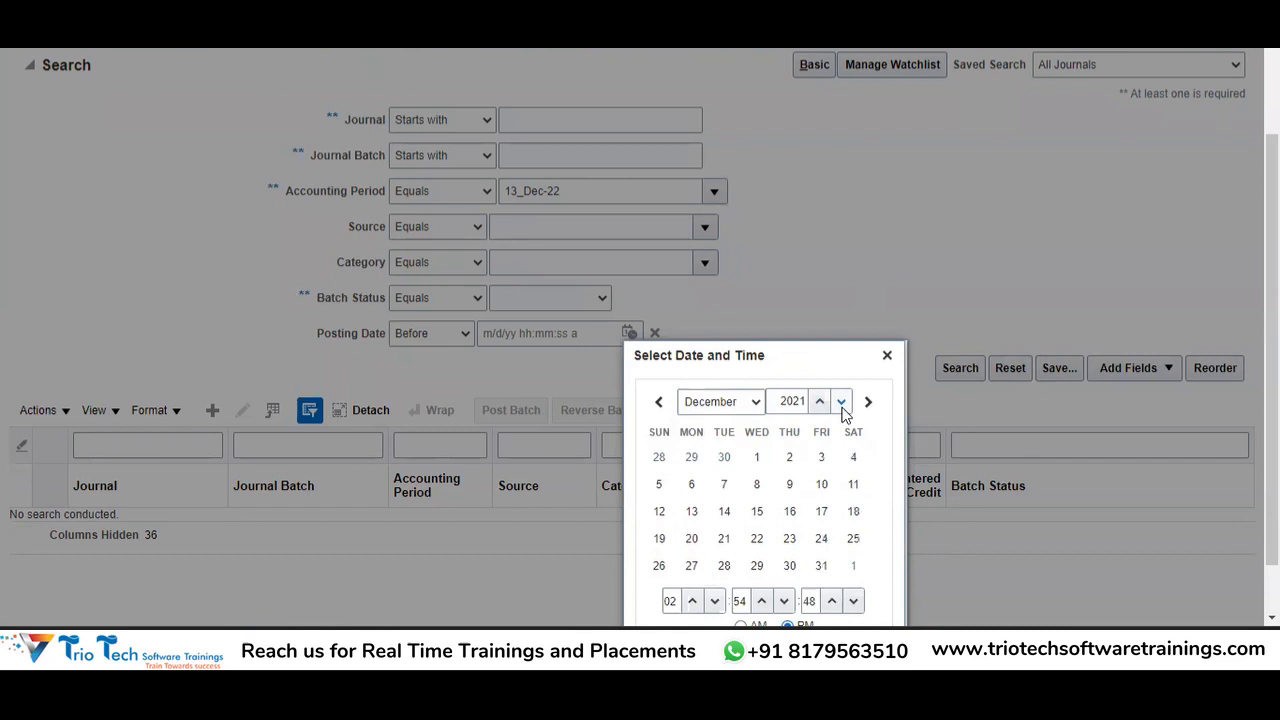
pyautogui.click(820, 402)
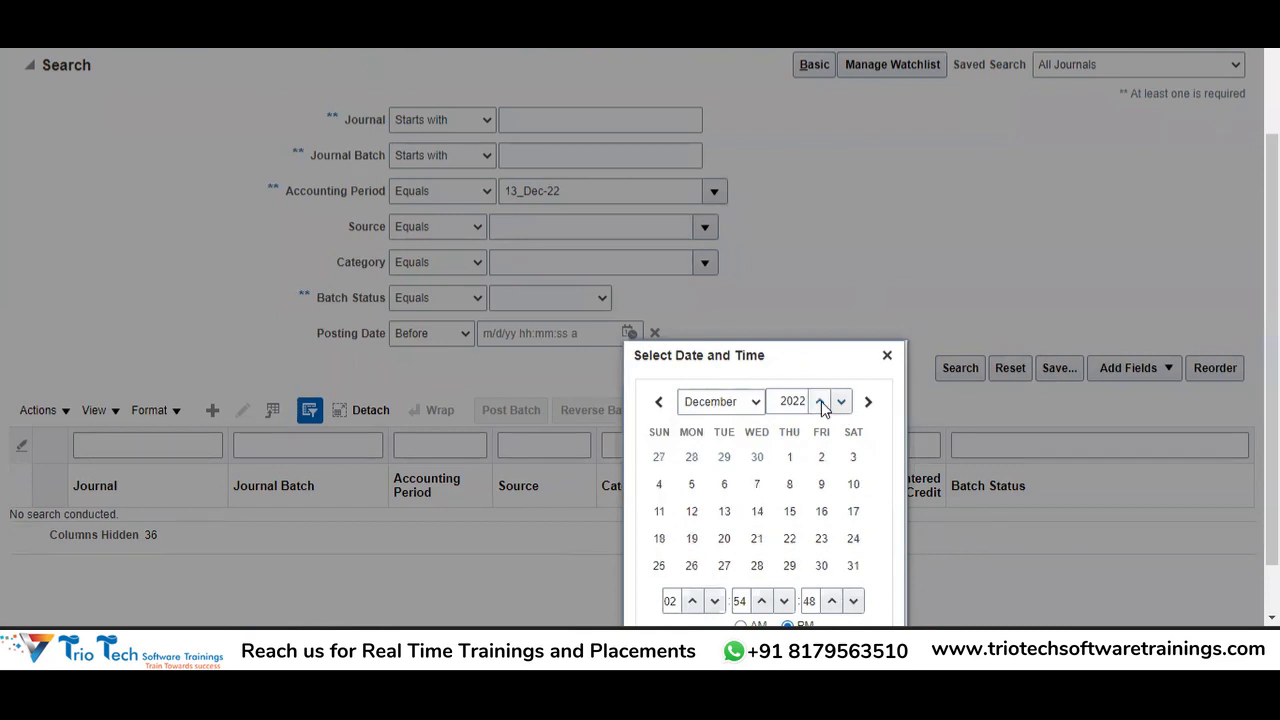
pyautogui.click(820, 402)
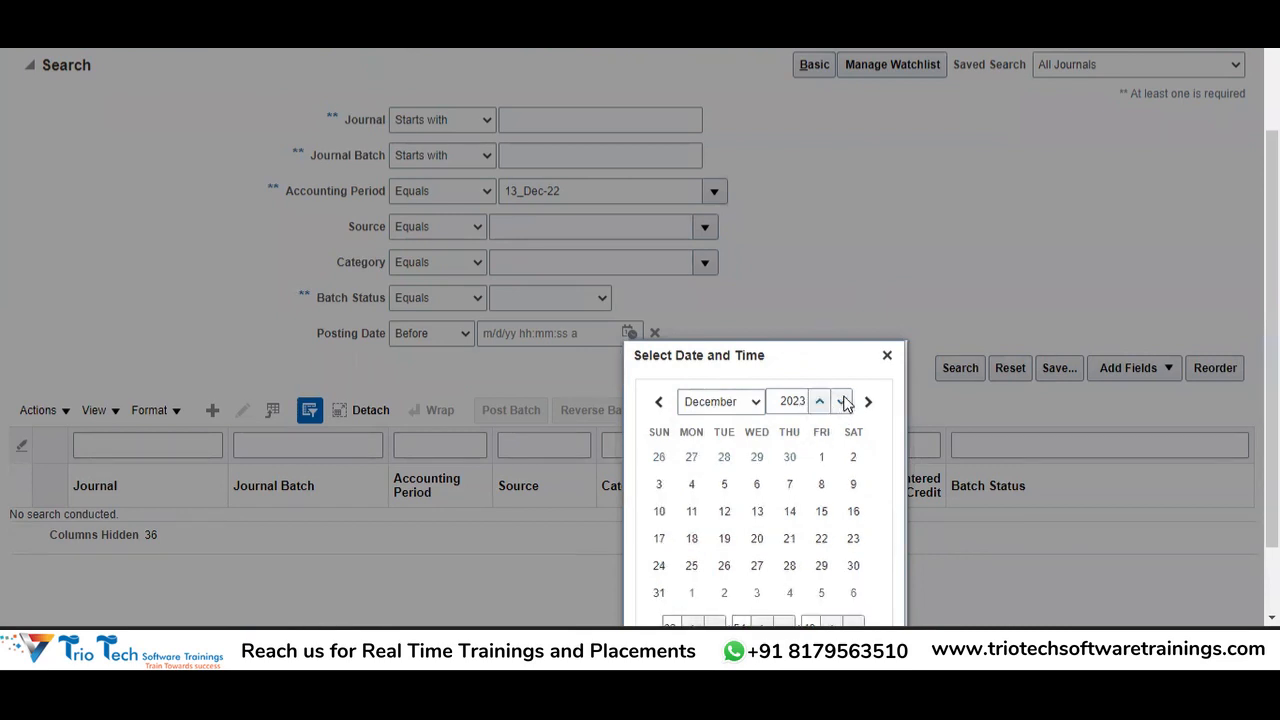
pyautogui.click(714, 408)
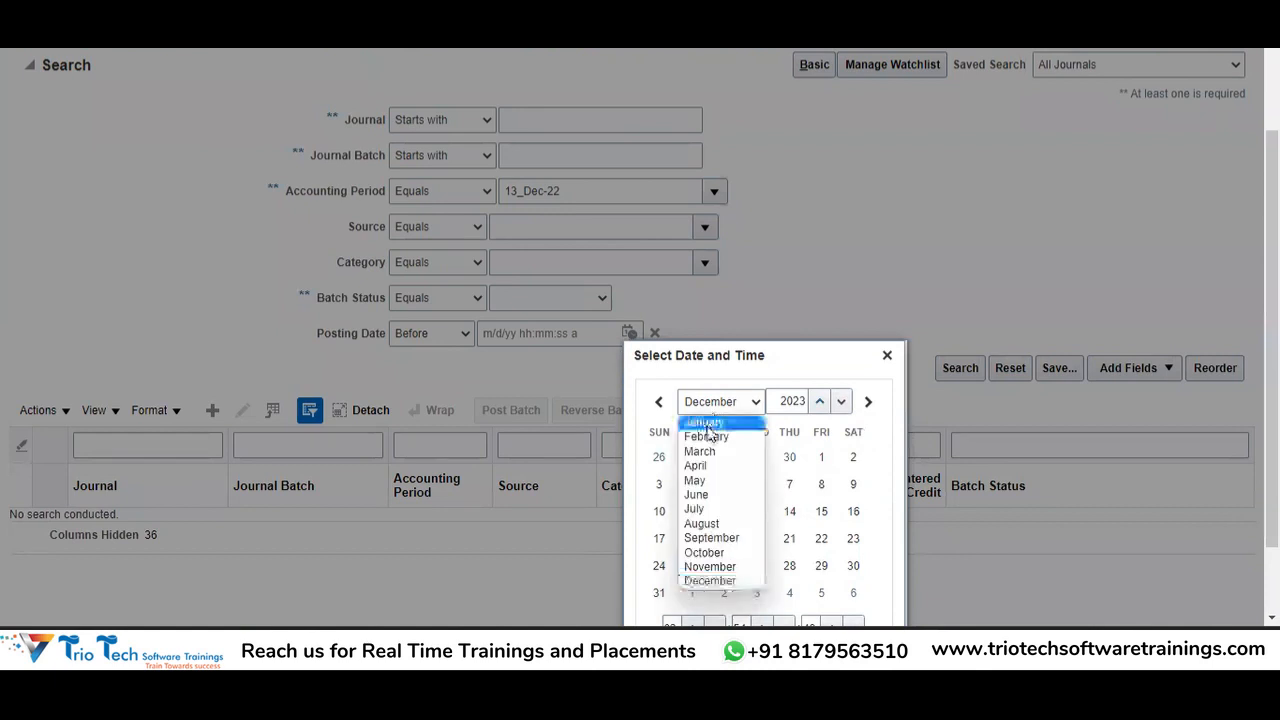
pyautogui.click(705, 423)
pyautogui.click(822, 460)
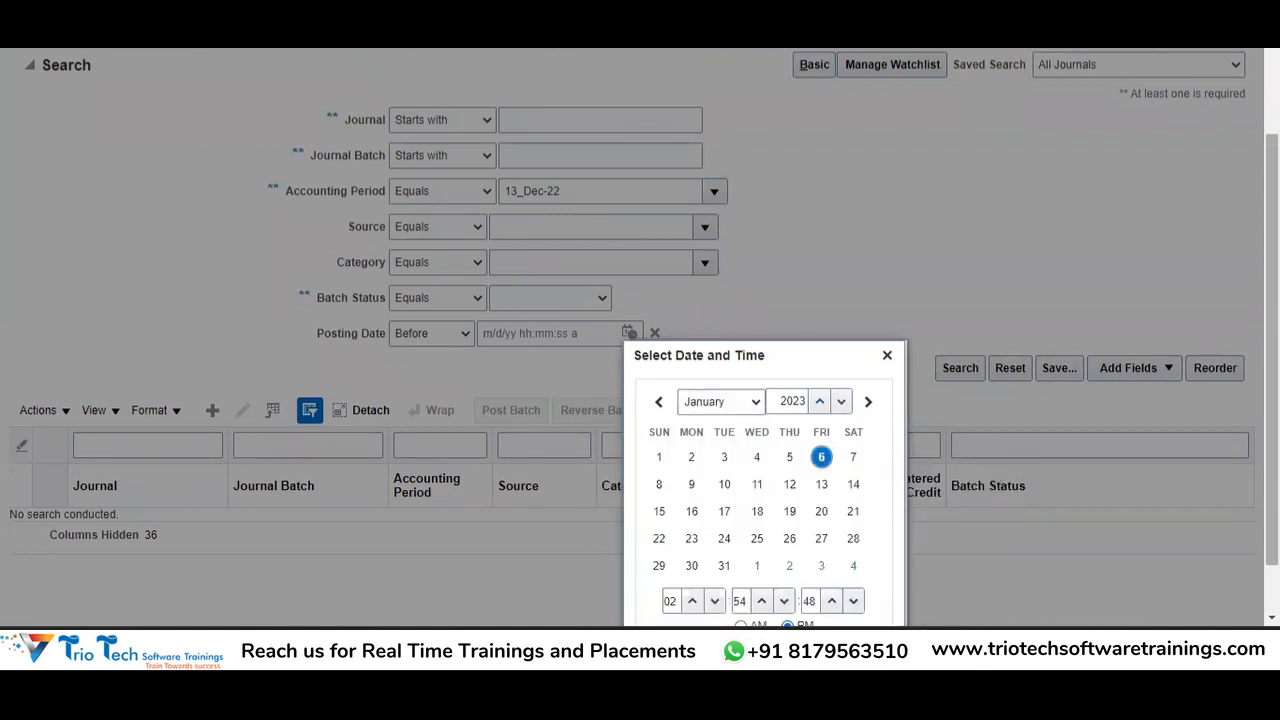
pyautogui.scroll(-1, 997, 534)
pyautogui.click(824, 601)
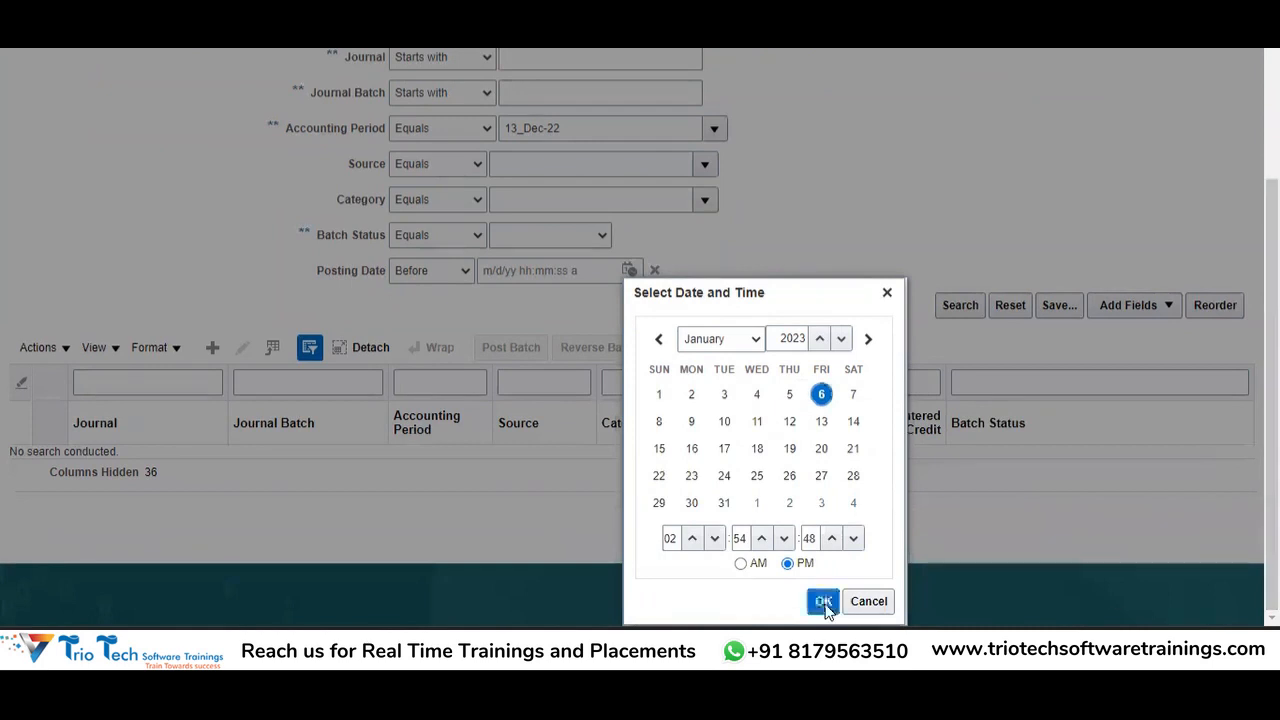
pyautogui.click(960, 370)
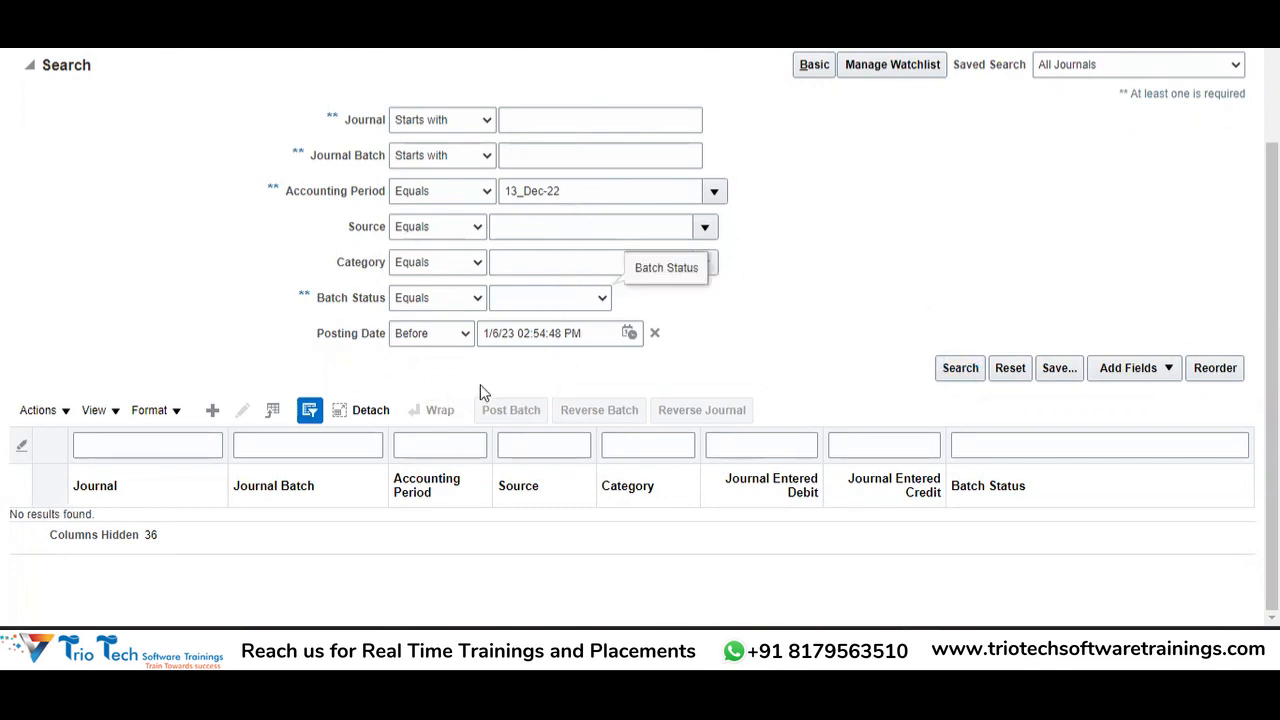
pyautogui.click(963, 369)
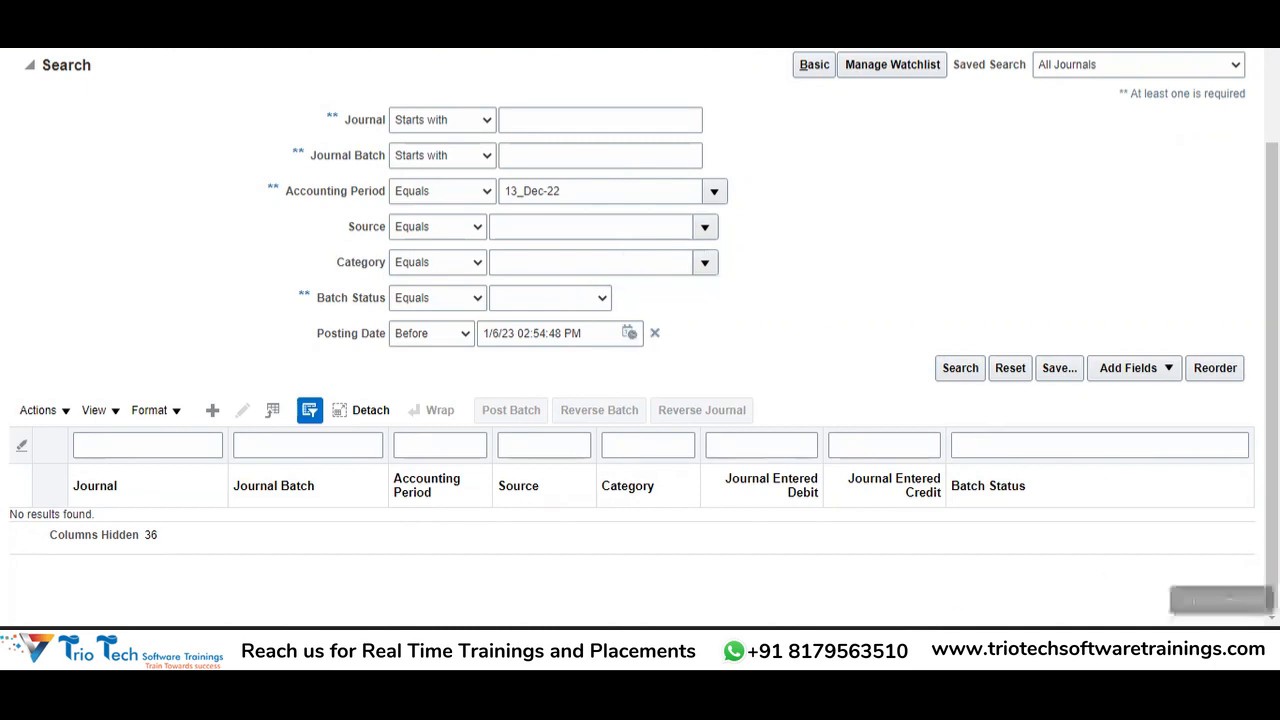
# - Set the Posting Date criterion to 2/10/23 02:54:48 PM and run the journal search
pyautogui.click(629, 333)
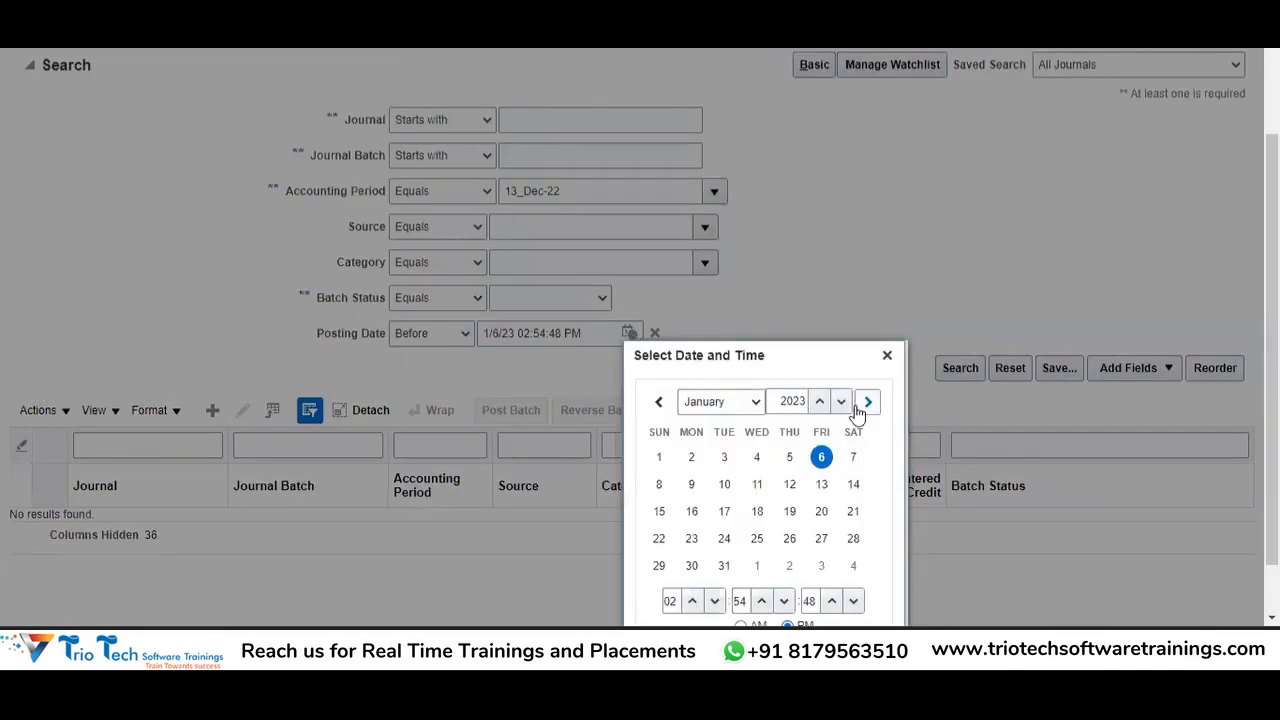
pyautogui.click(748, 408)
pyautogui.click(708, 435)
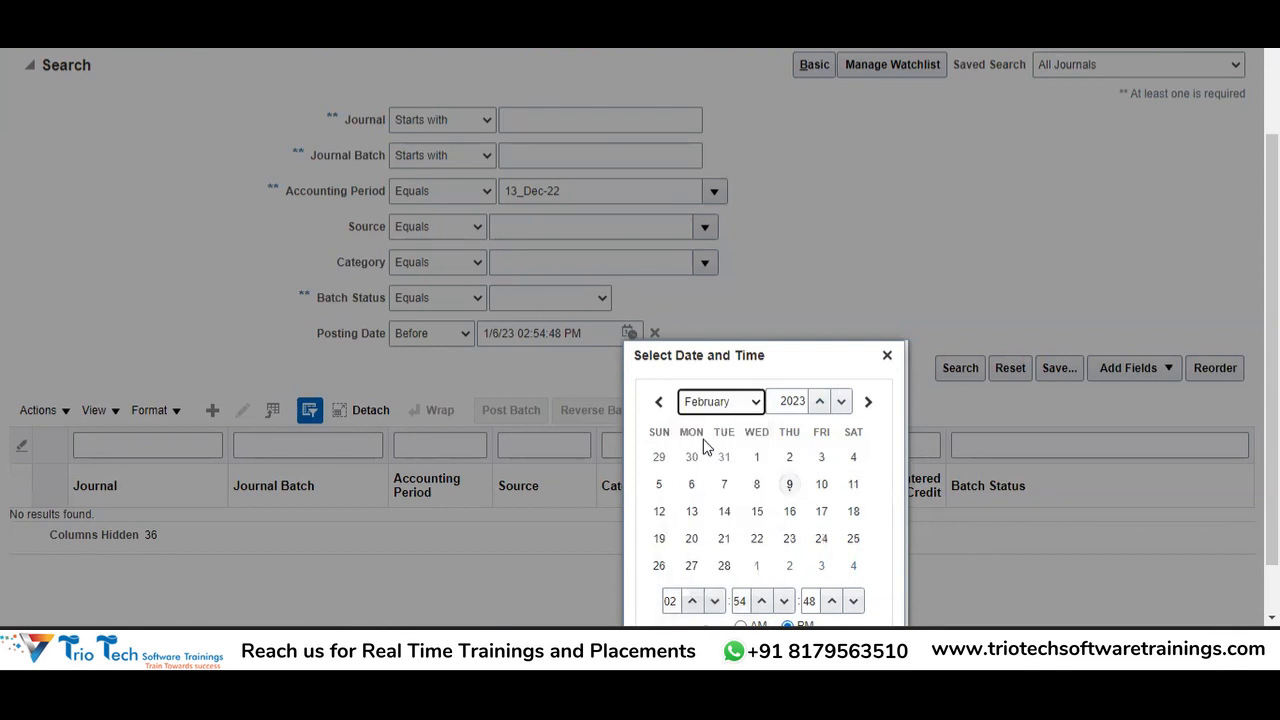
pyautogui.click(824, 486)
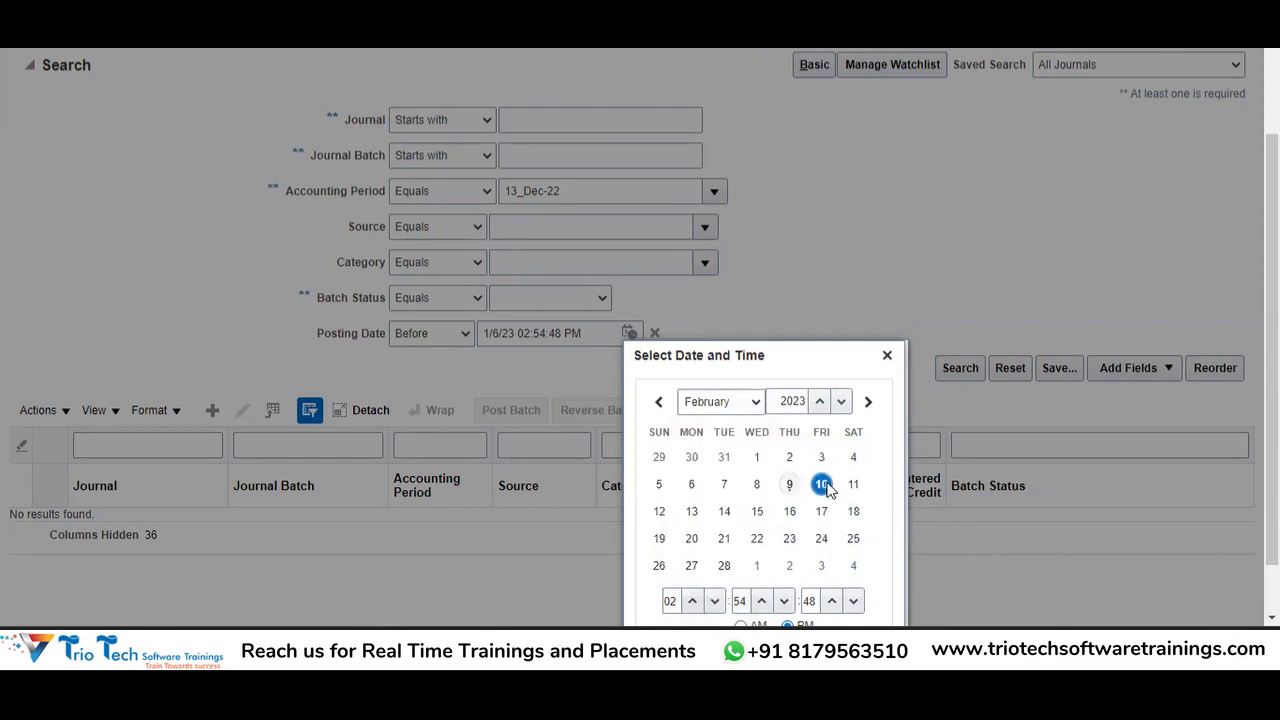
pyautogui.scroll(-1, 841, 600)
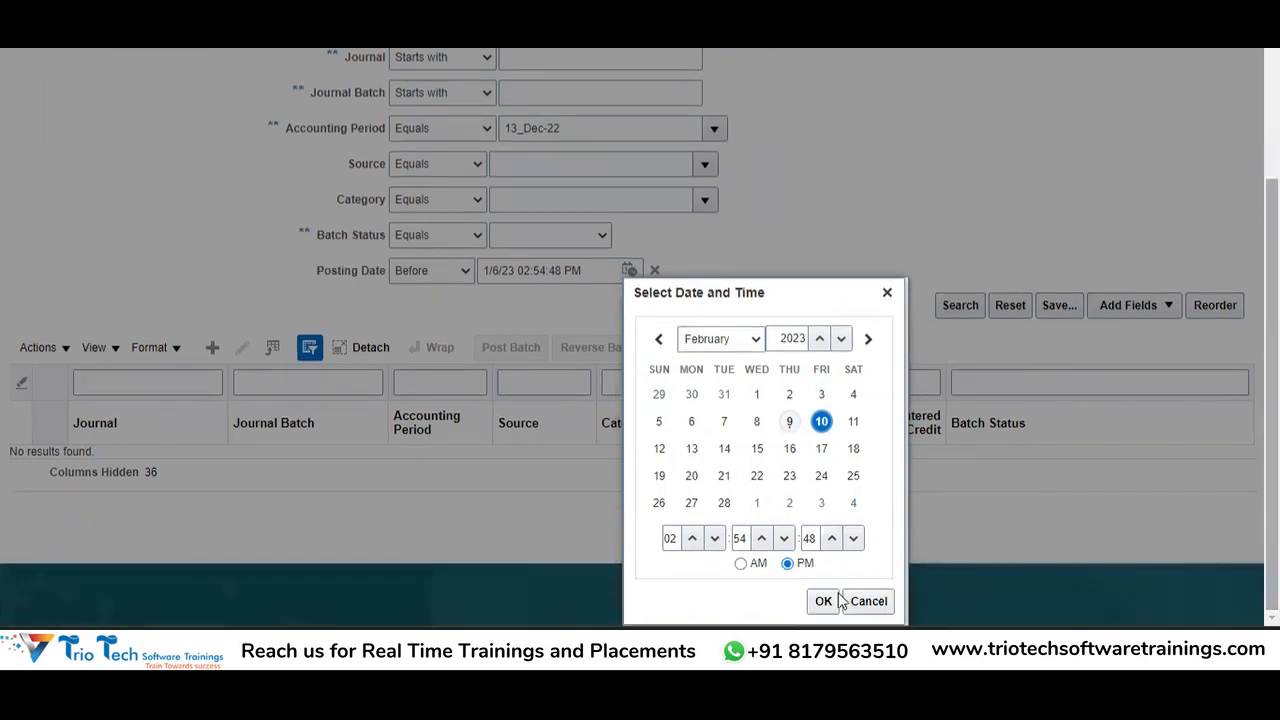
pyautogui.click(818, 602)
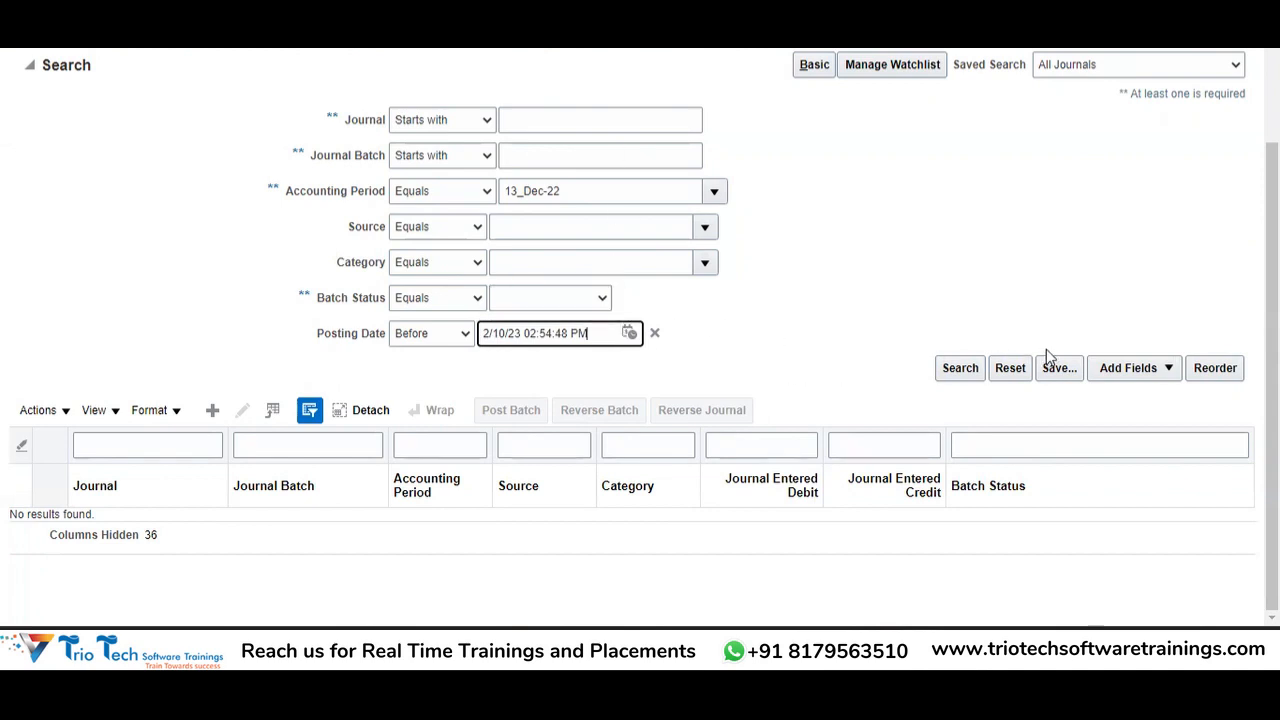
pyautogui.click(963, 370)
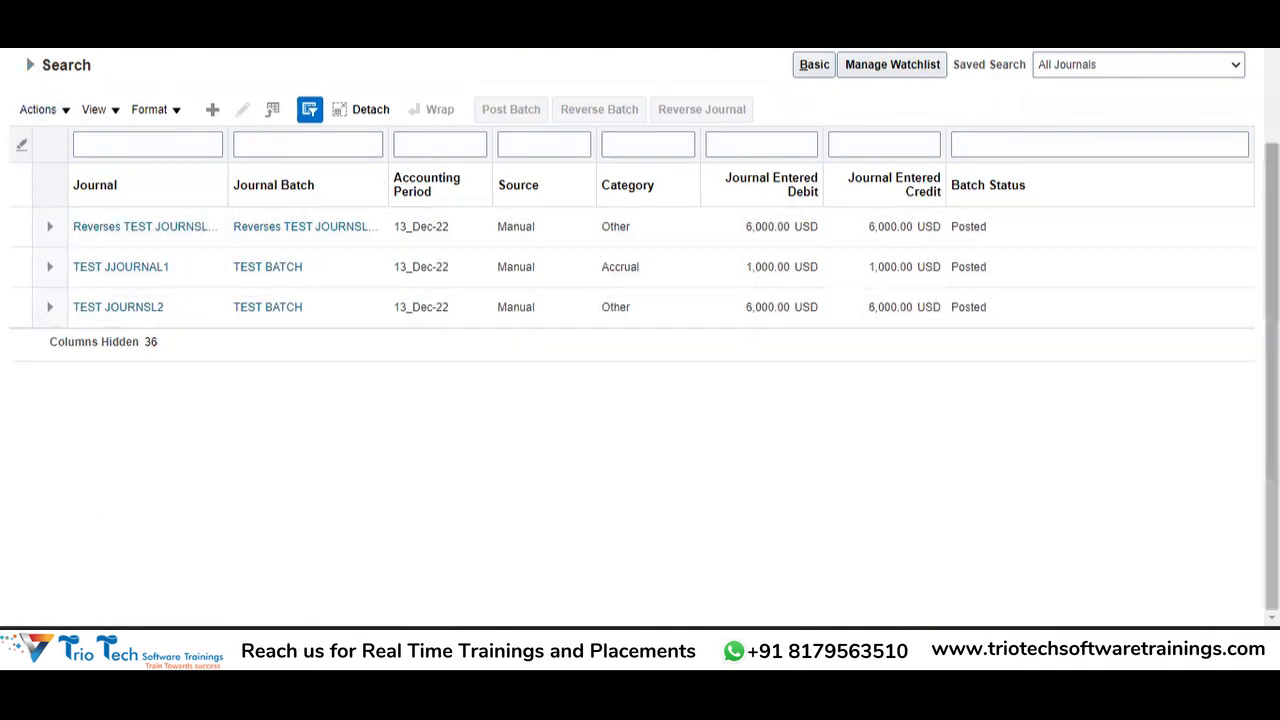
# - View the creation and update details of the Reverses TEST JOURNSL journal record, and close them
pyautogui.scroll(2, 640, 300)
pyautogui.scroll(-1, 623, 480)
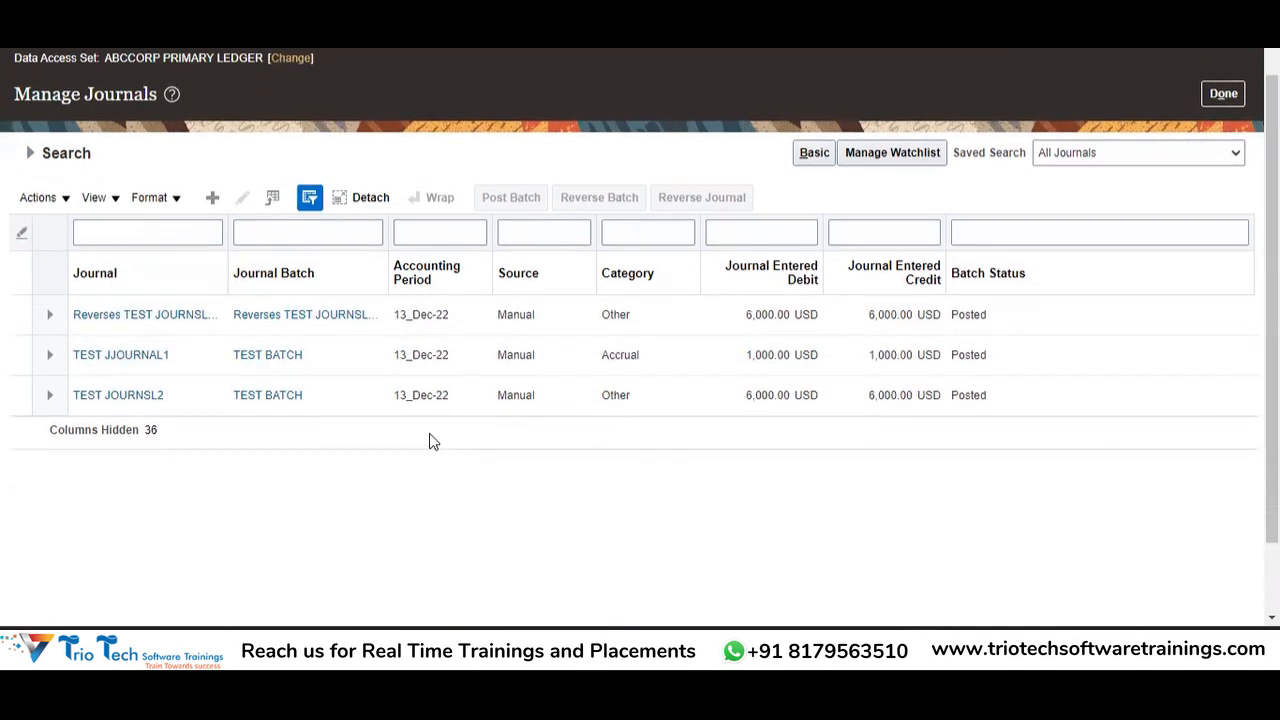
pyautogui.click(490, 330)
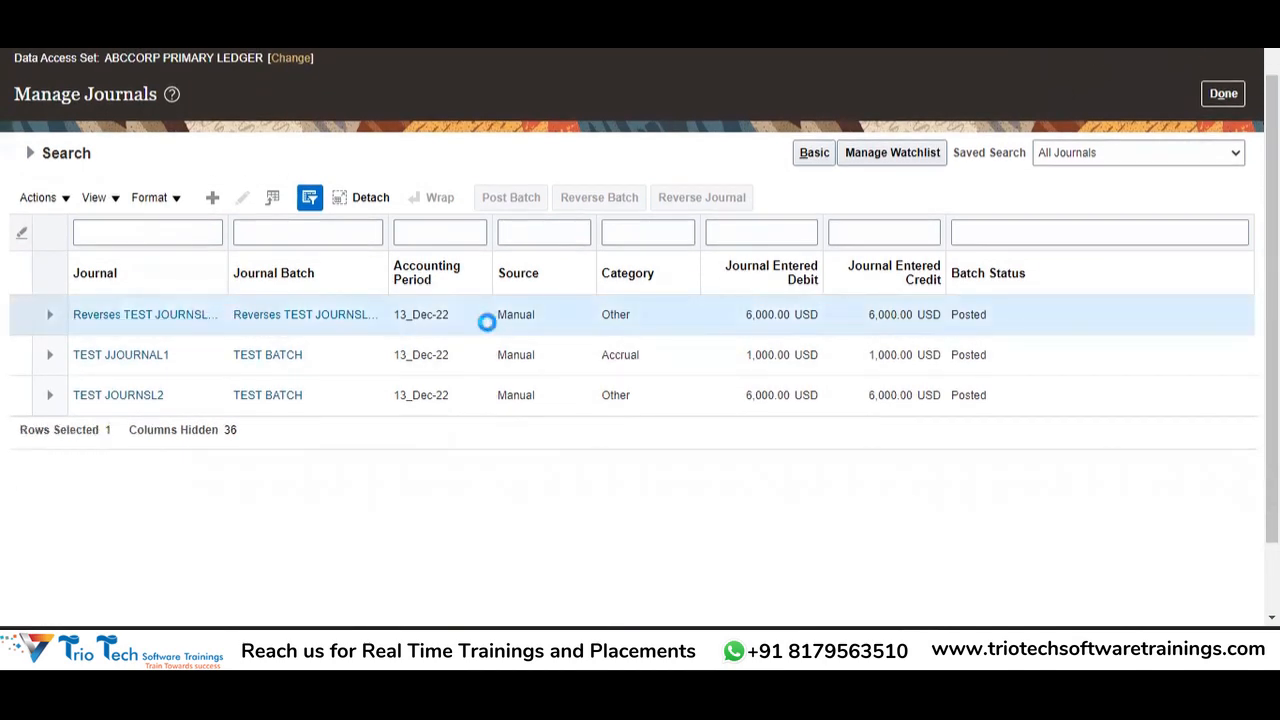
pyautogui.click(100, 198)
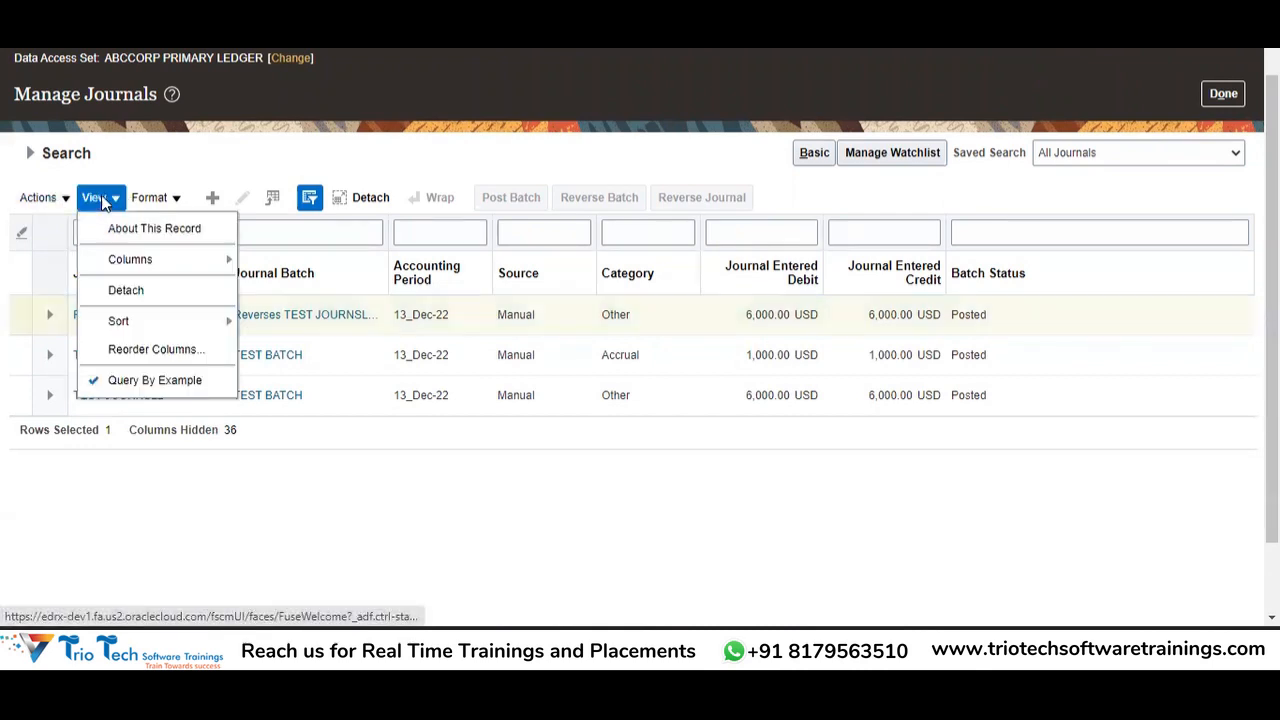
pyautogui.click(124, 226)
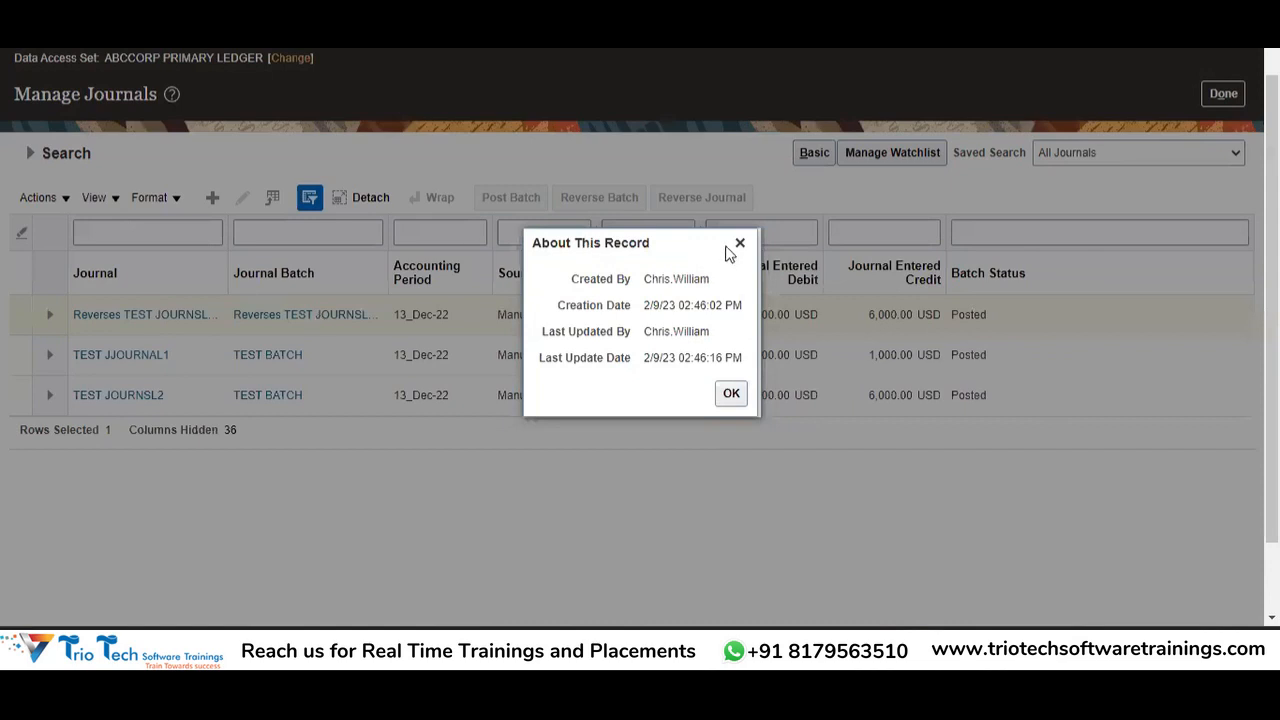
pyautogui.click(740, 243)
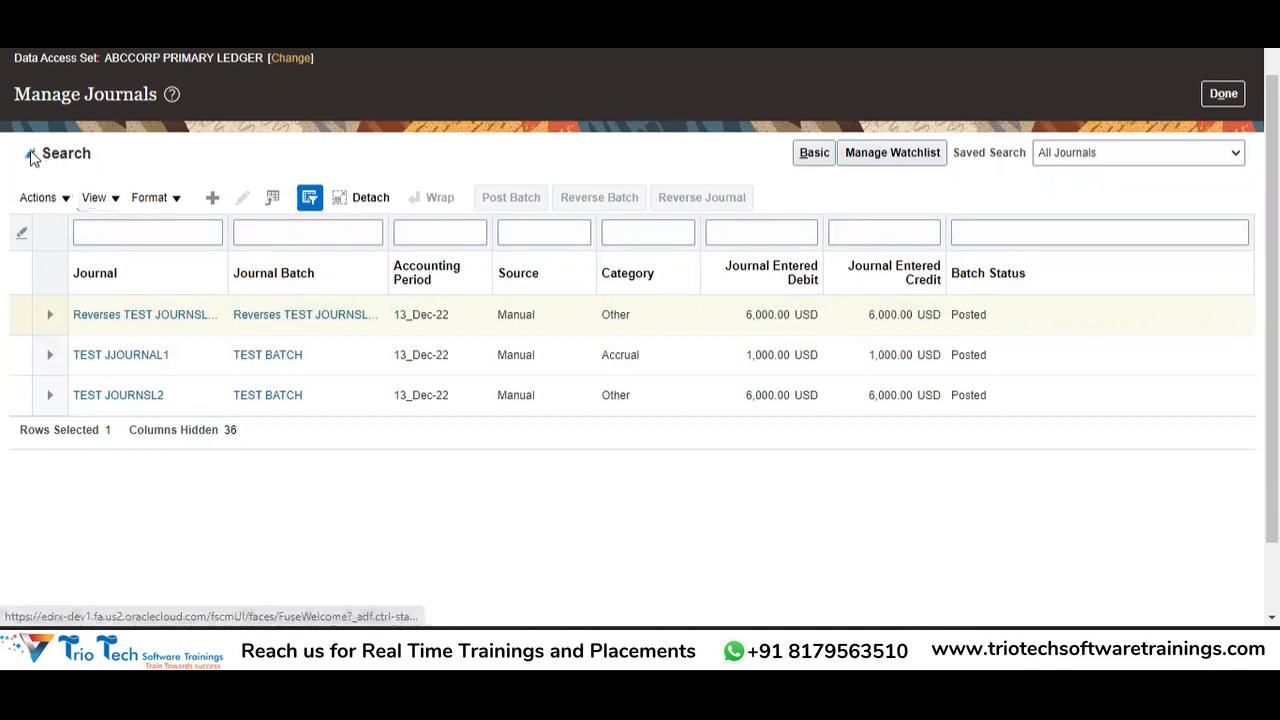
# - Expand the journal search criteria and examine which additional fields can be added to the search
pyautogui.click(30, 152)
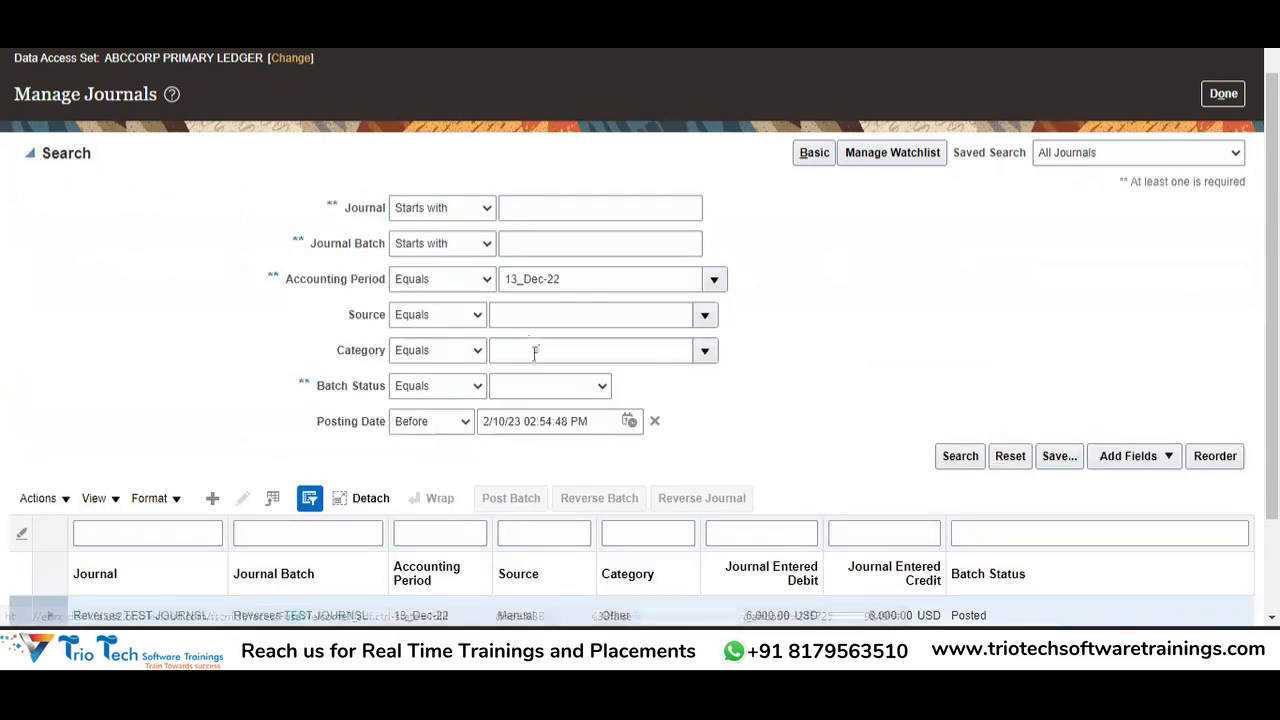
pyautogui.moveTo(1272, 342); pyautogui.dragTo(1272, 300)
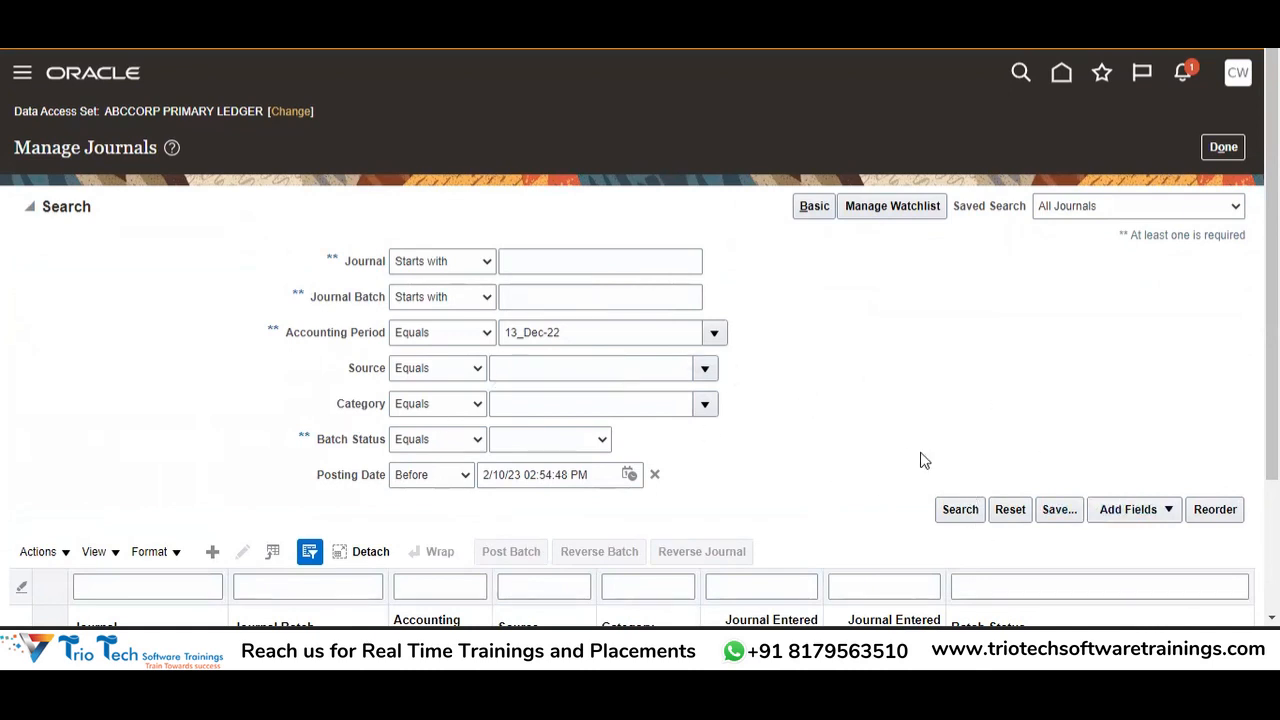
pyautogui.click(1134, 508)
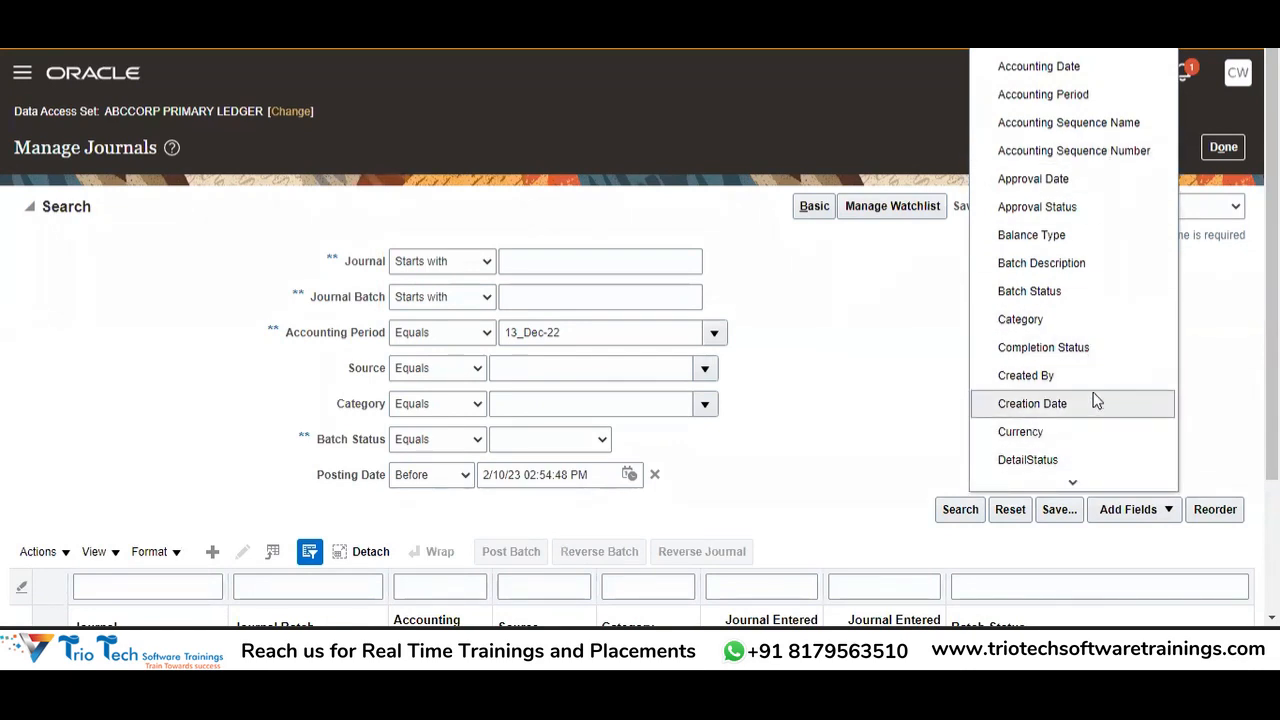
pyautogui.click(928, 465)
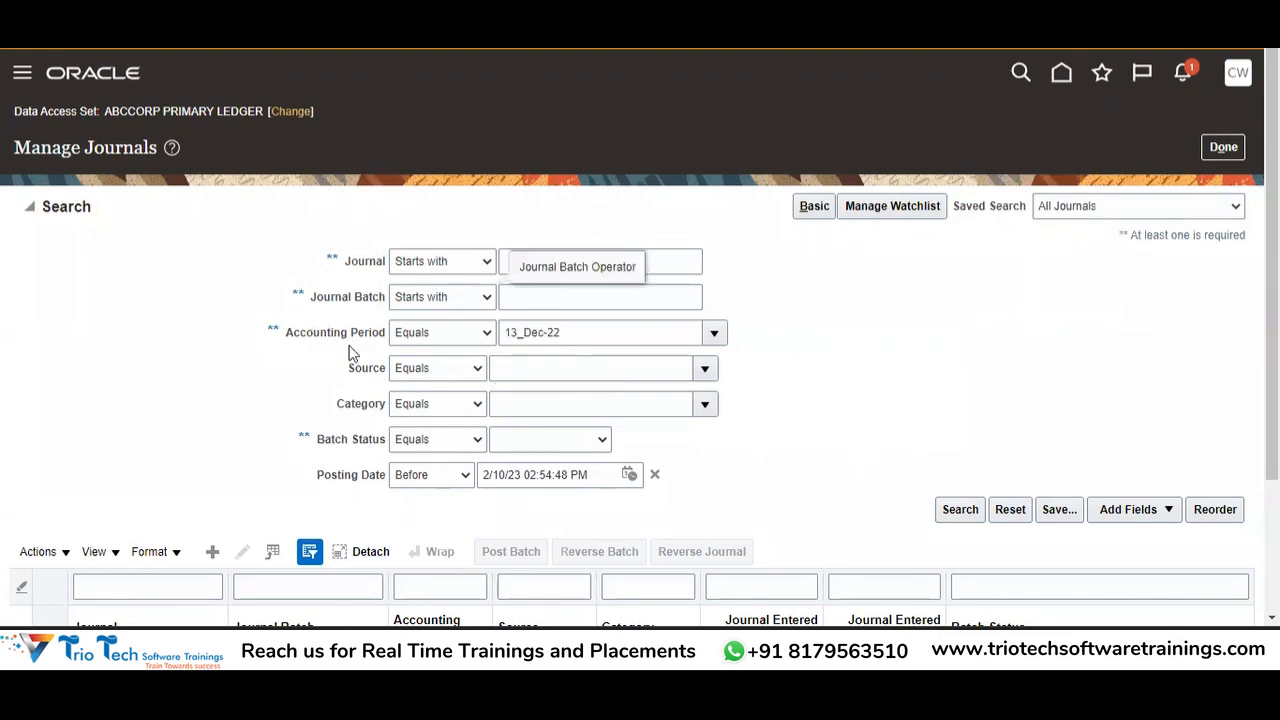
pyautogui.click(373, 300)
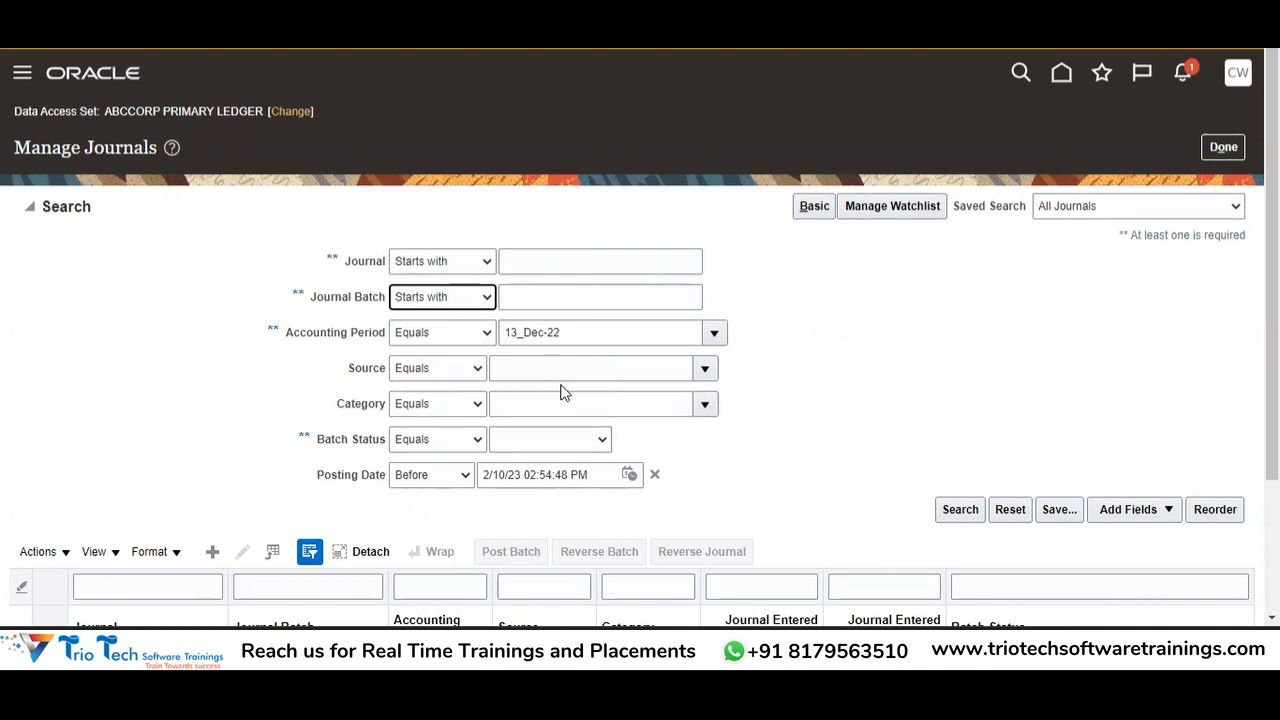
pyautogui.click(1143, 515)
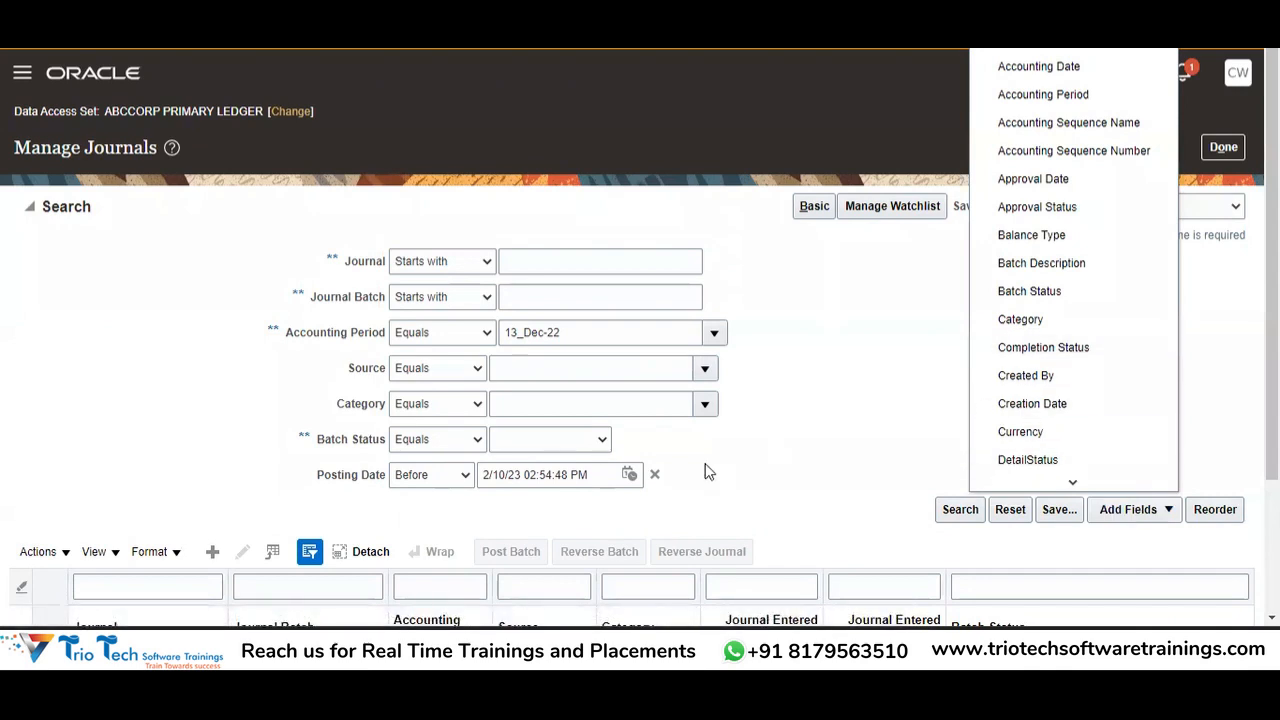
pyautogui.click(745, 471)
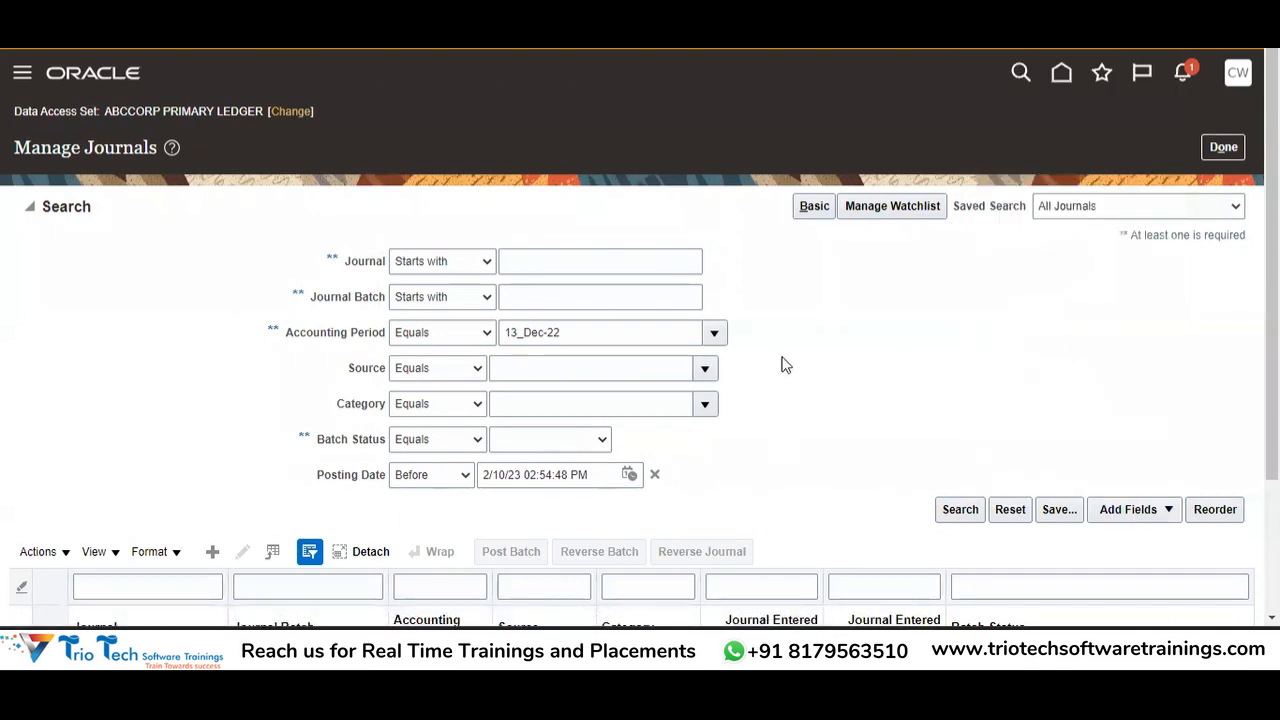
pyautogui.click(519, 200)
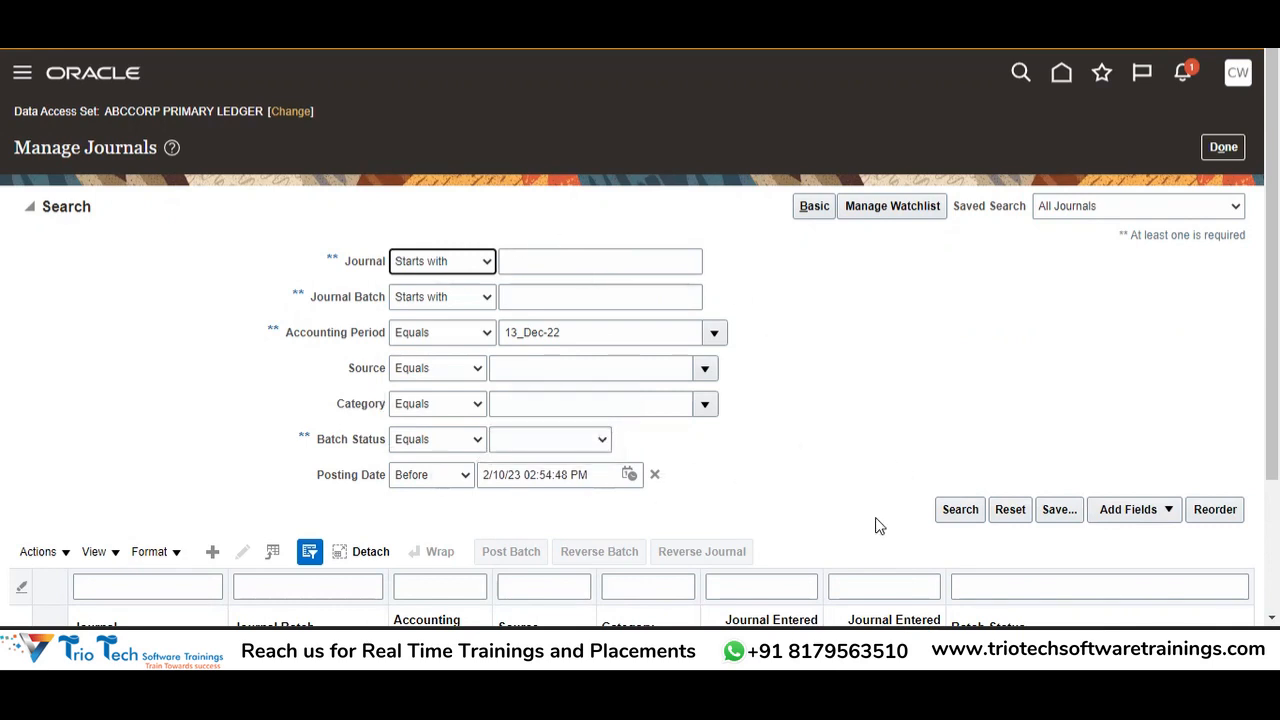
# - Save the current criteria as a saved search named TEST SEARCH Template and view the list of saved searches
pyautogui.click(1060, 515)
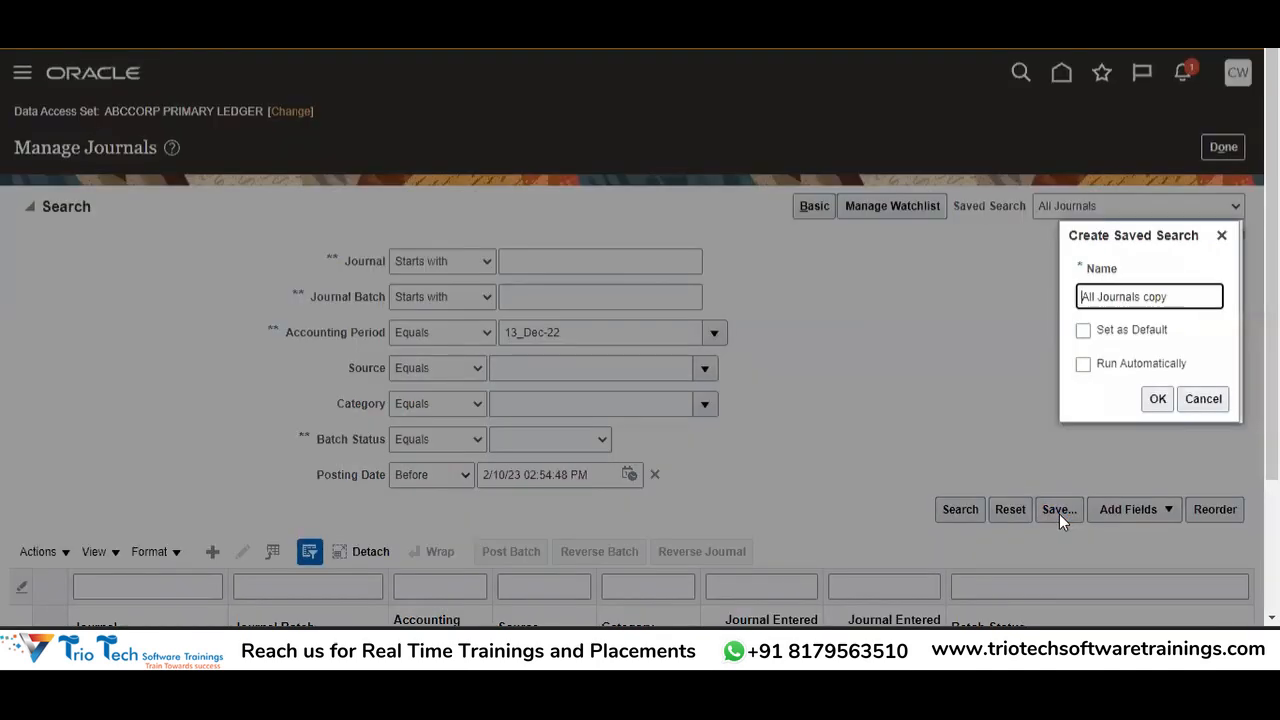
pyautogui.moveTo(1179, 299); pyautogui.dragTo(1040, 332)
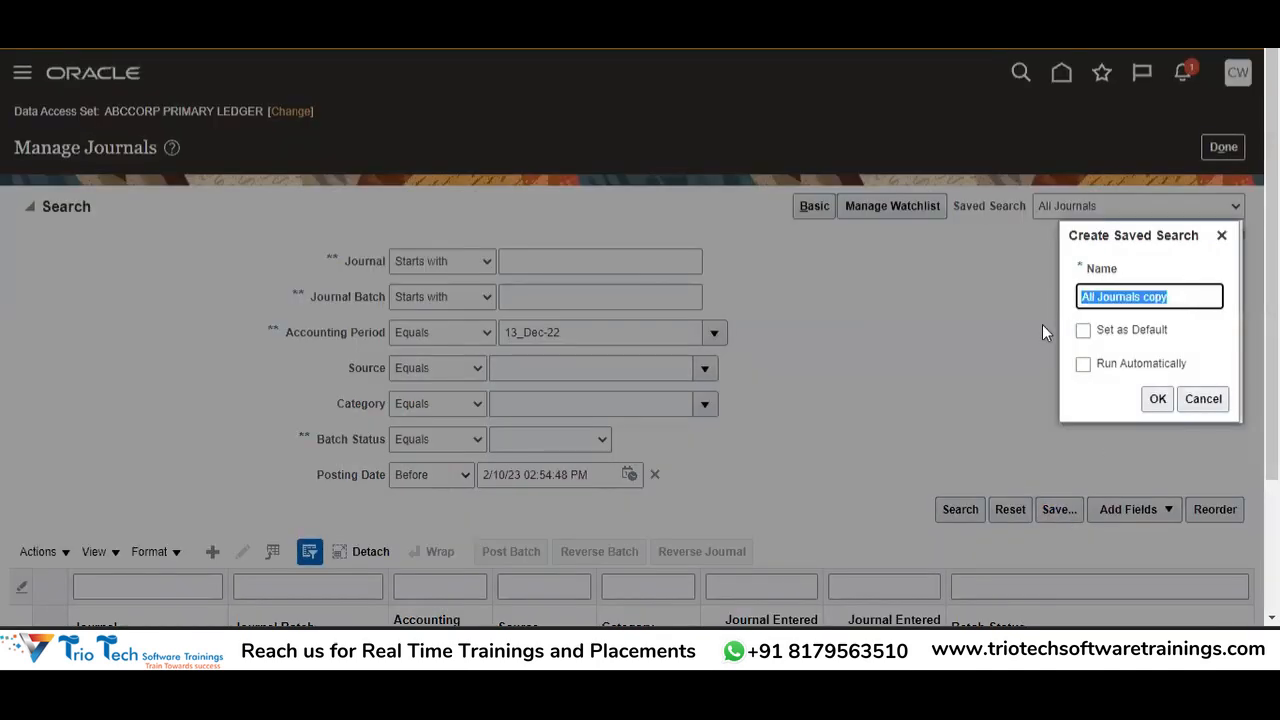
pyautogui.write('TEST ')
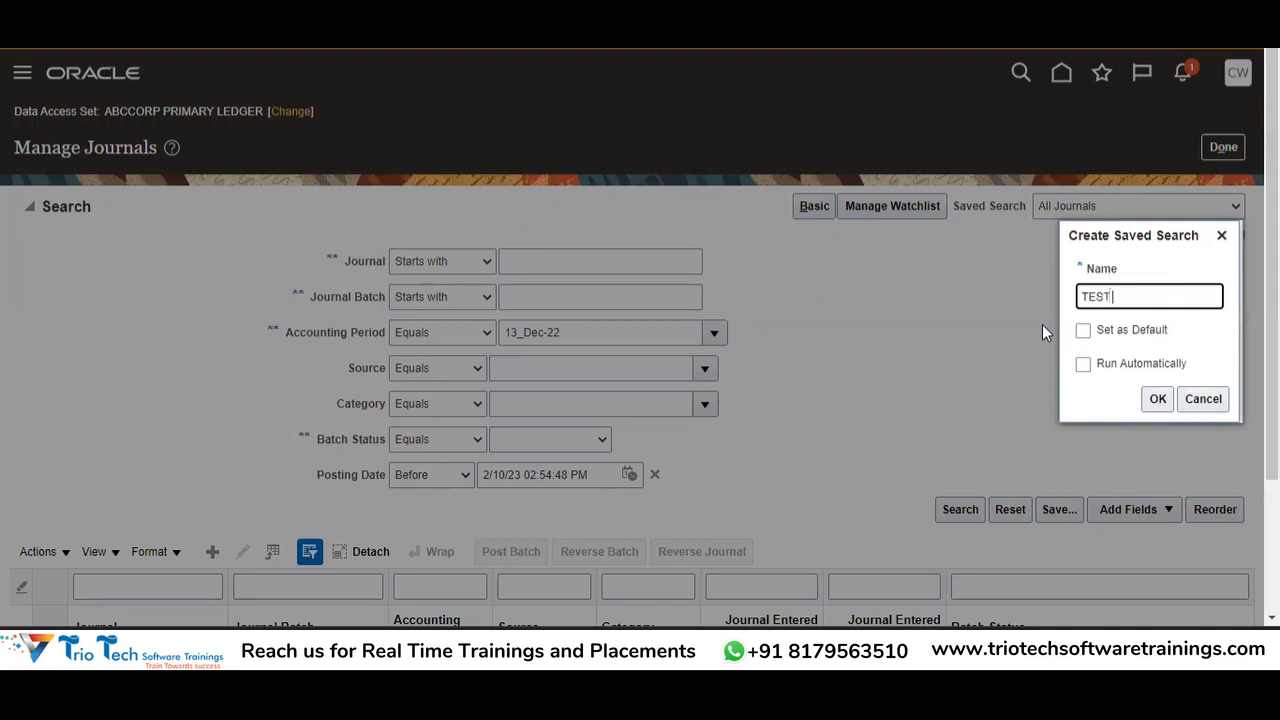
pyautogui.write('SEA')
pyautogui.write('Template')
pyautogui.click(1159, 400)
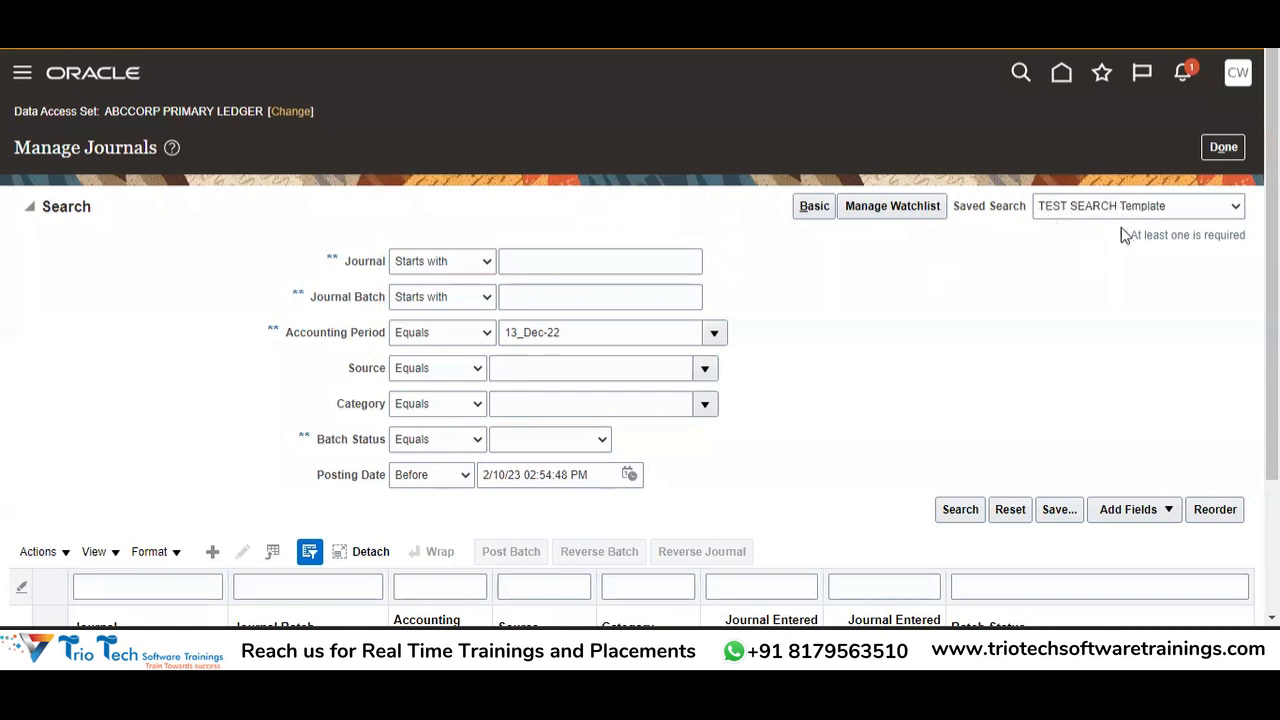
pyautogui.click(1091, 208)
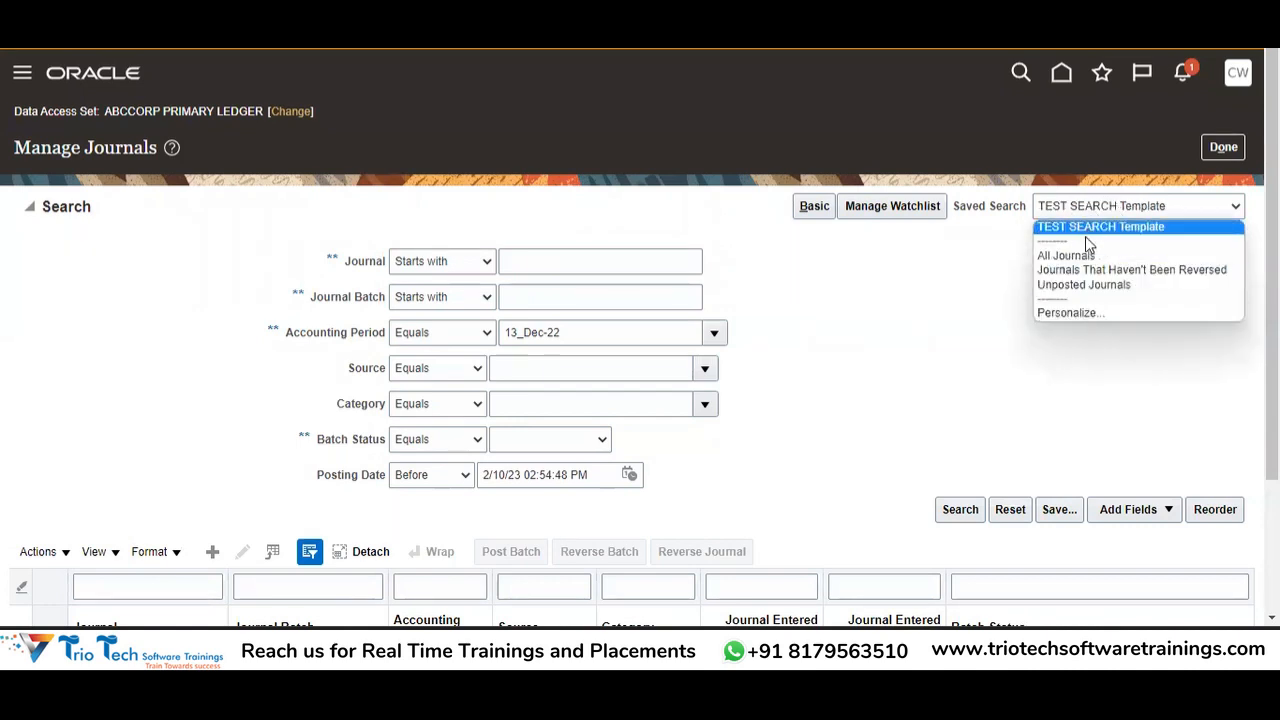
# - Leave Manage Journals, reopen it and load the TEST SEARCH Template saved search
pyautogui.click(1150, 233)
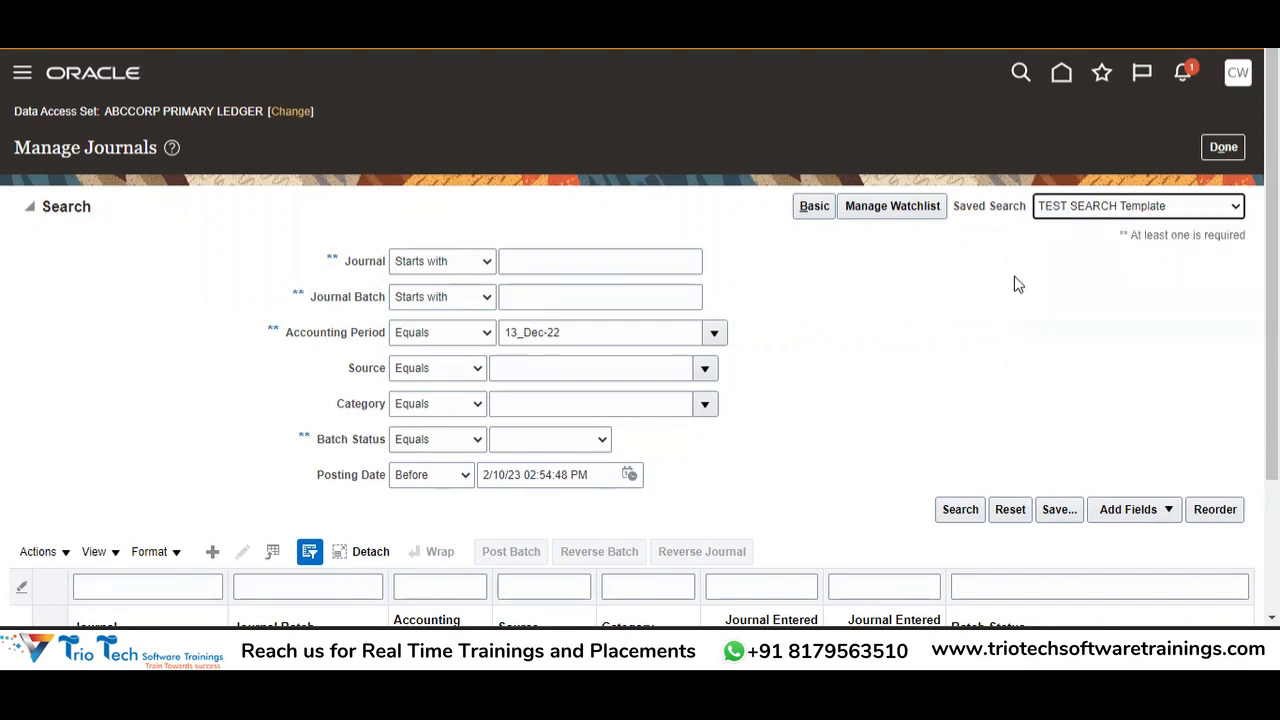
pyautogui.click(1224, 150)
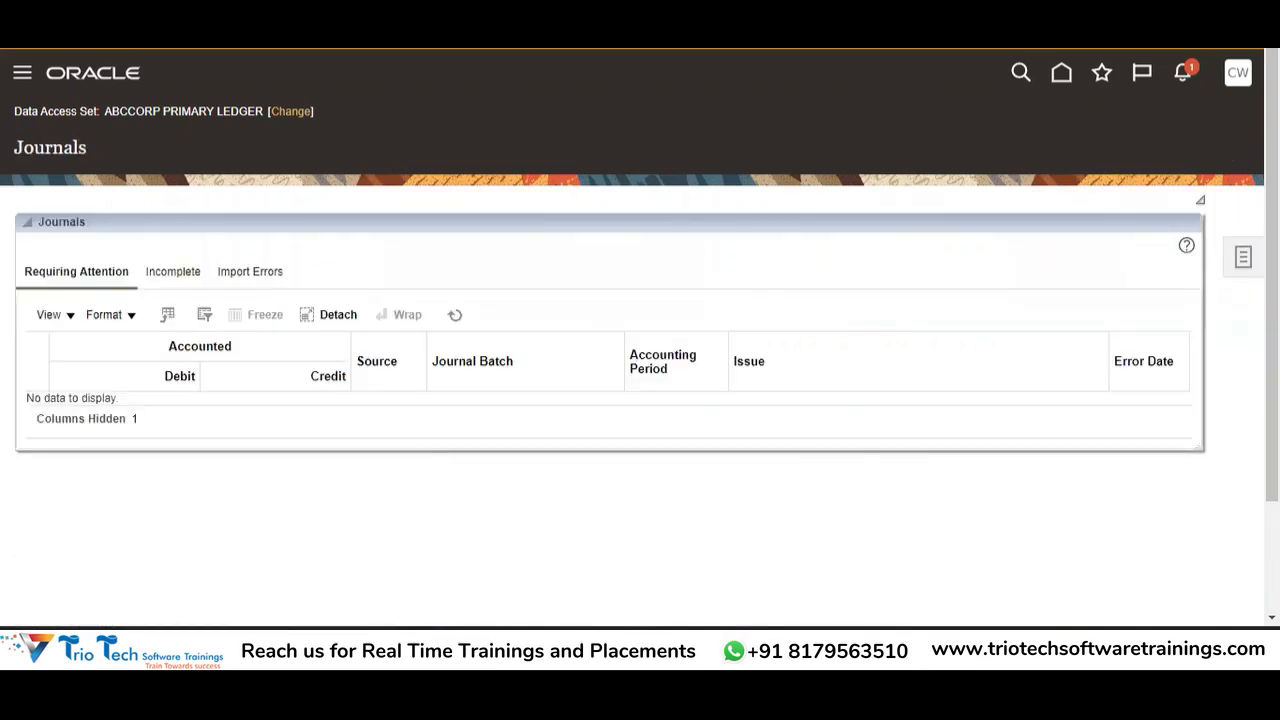
pyautogui.click(1243, 258)
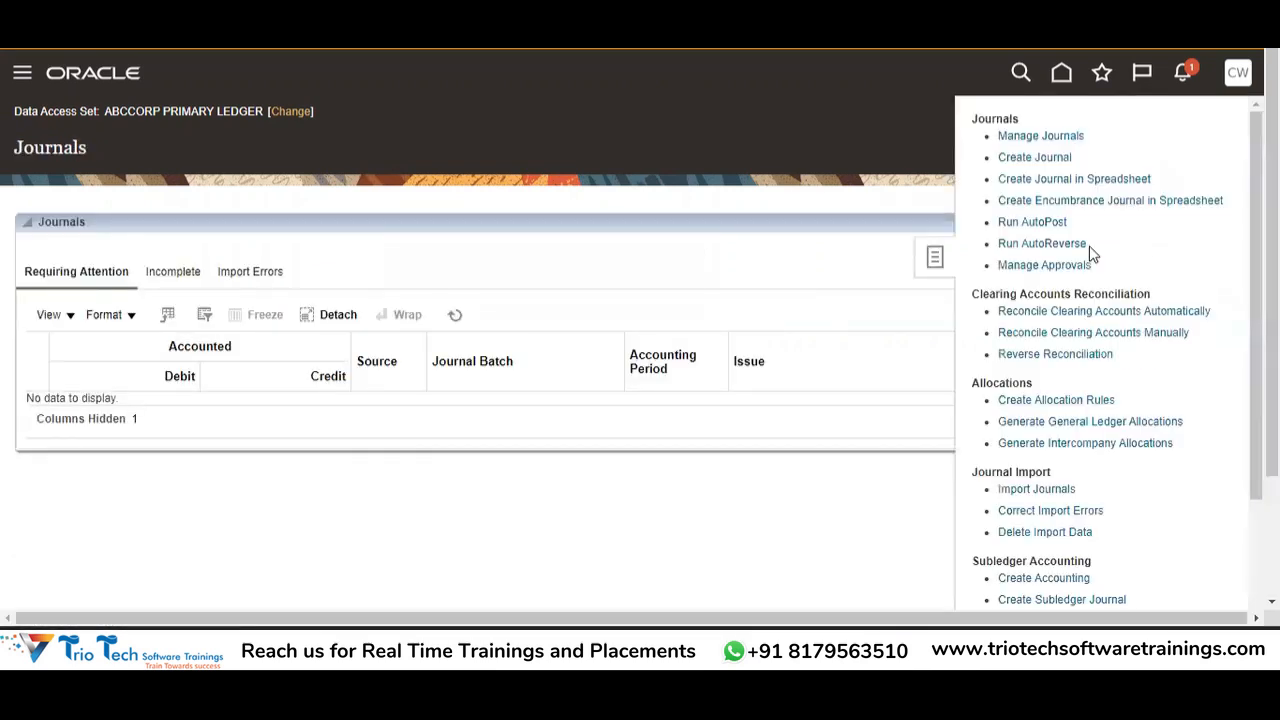
pyautogui.click(1025, 135)
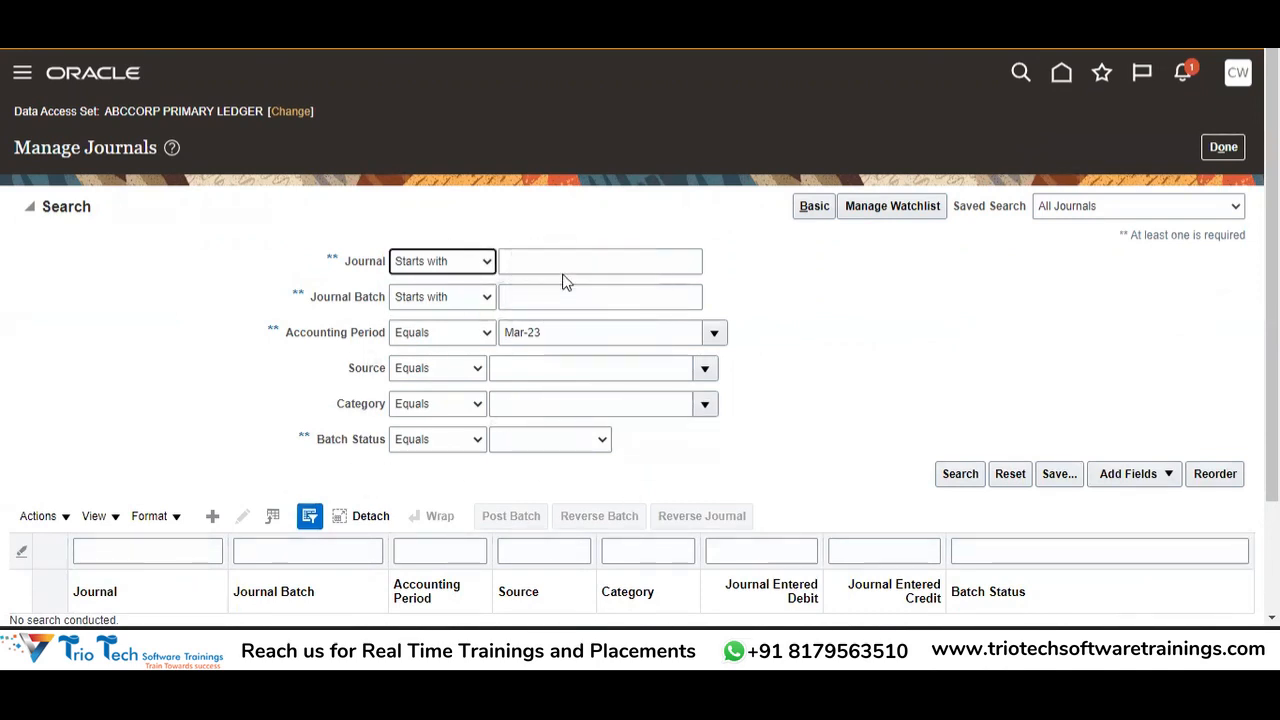
pyautogui.click(1128, 210)
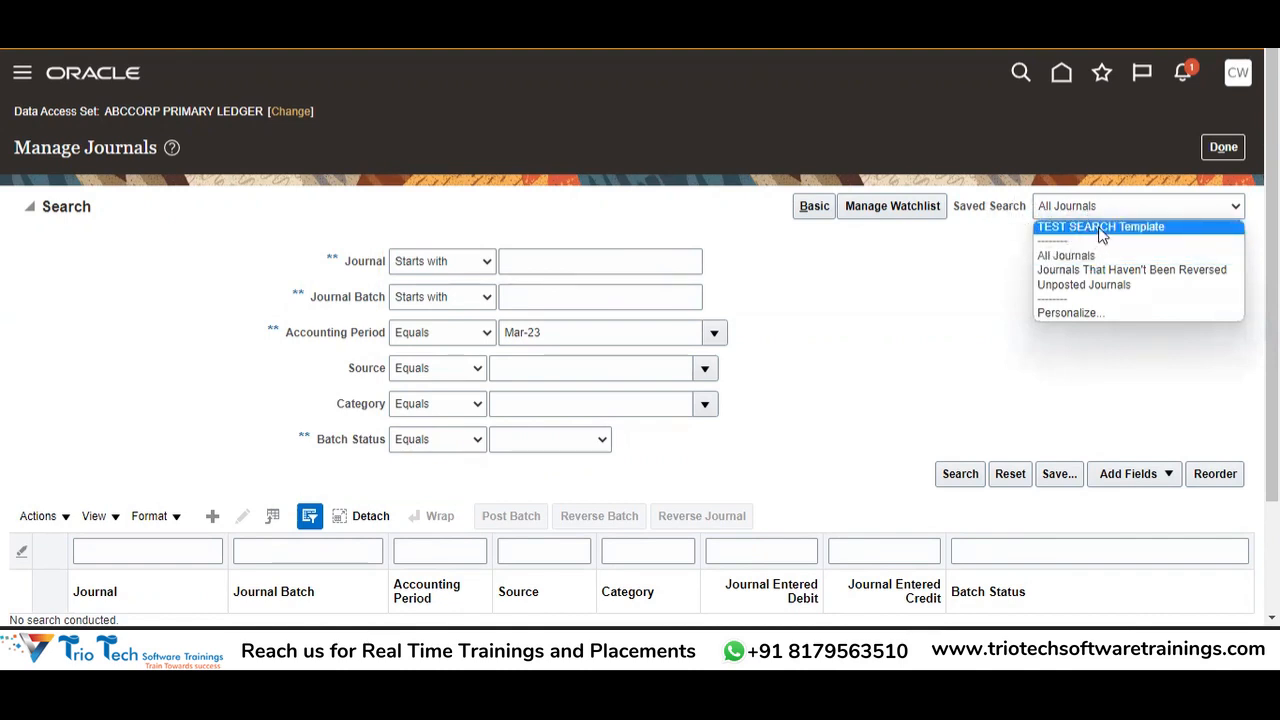
pyautogui.click(1096, 229)
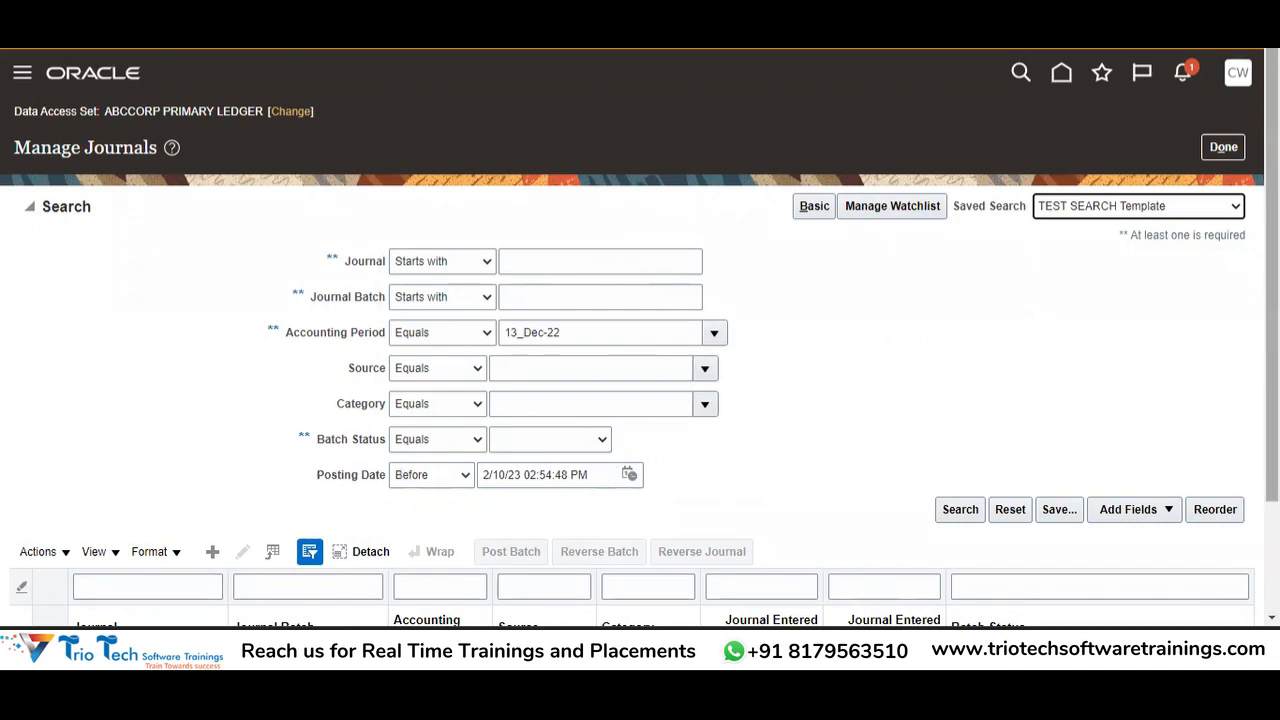
pyautogui.scroll(-3, 1051, 414)
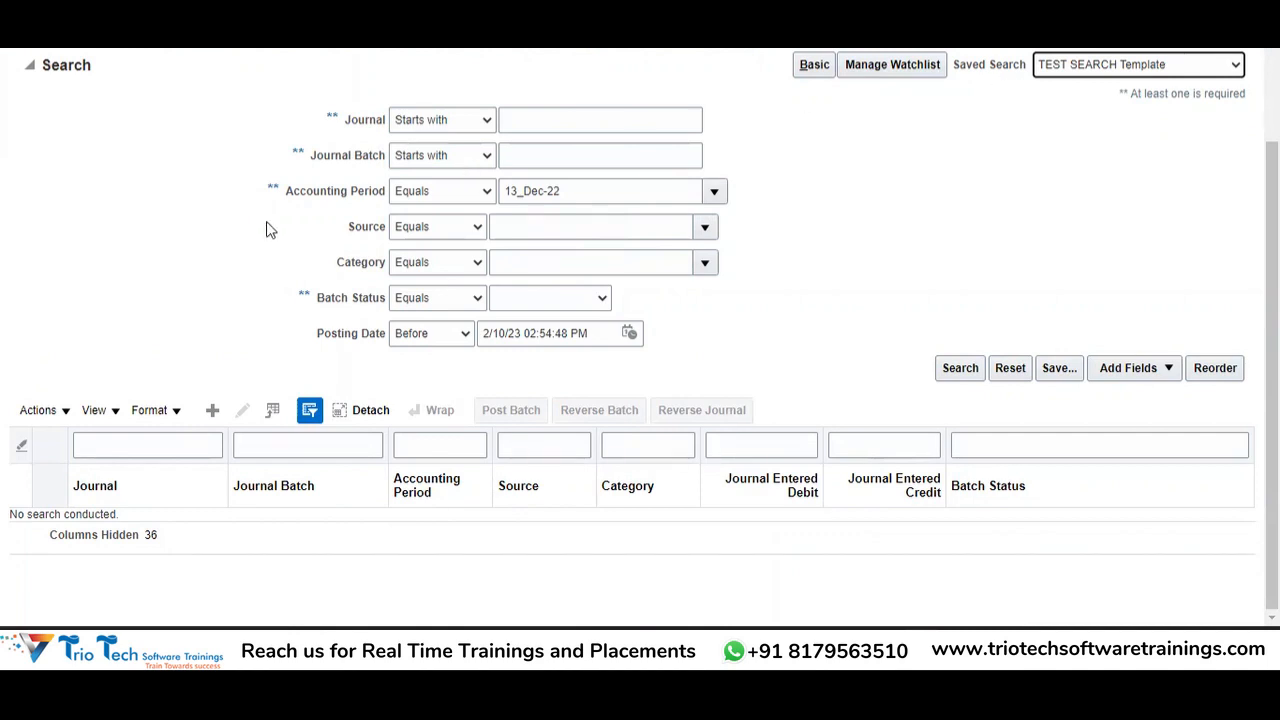
pyautogui.scroll(3, 640, 330)
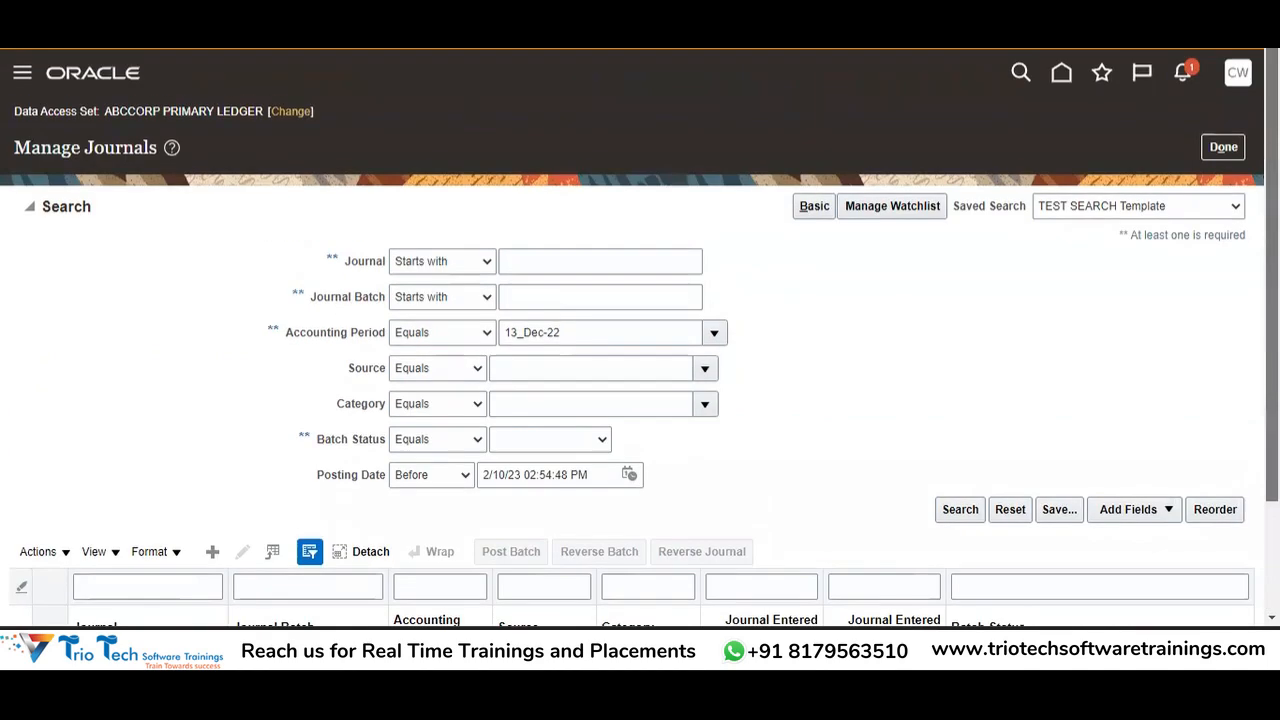
# - Close Manage Journals and start creating a journal with the batch name Muti Curr Journal
pyautogui.click(1209, 150)
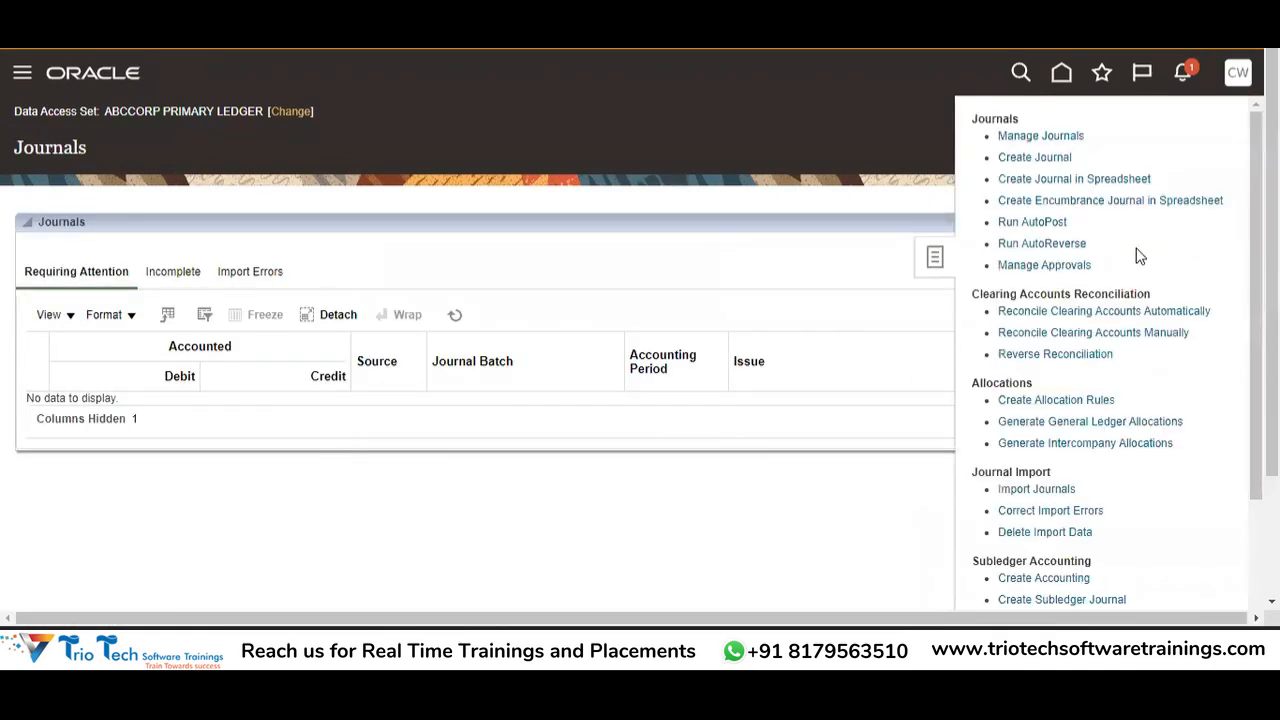
pyautogui.click(1058, 158)
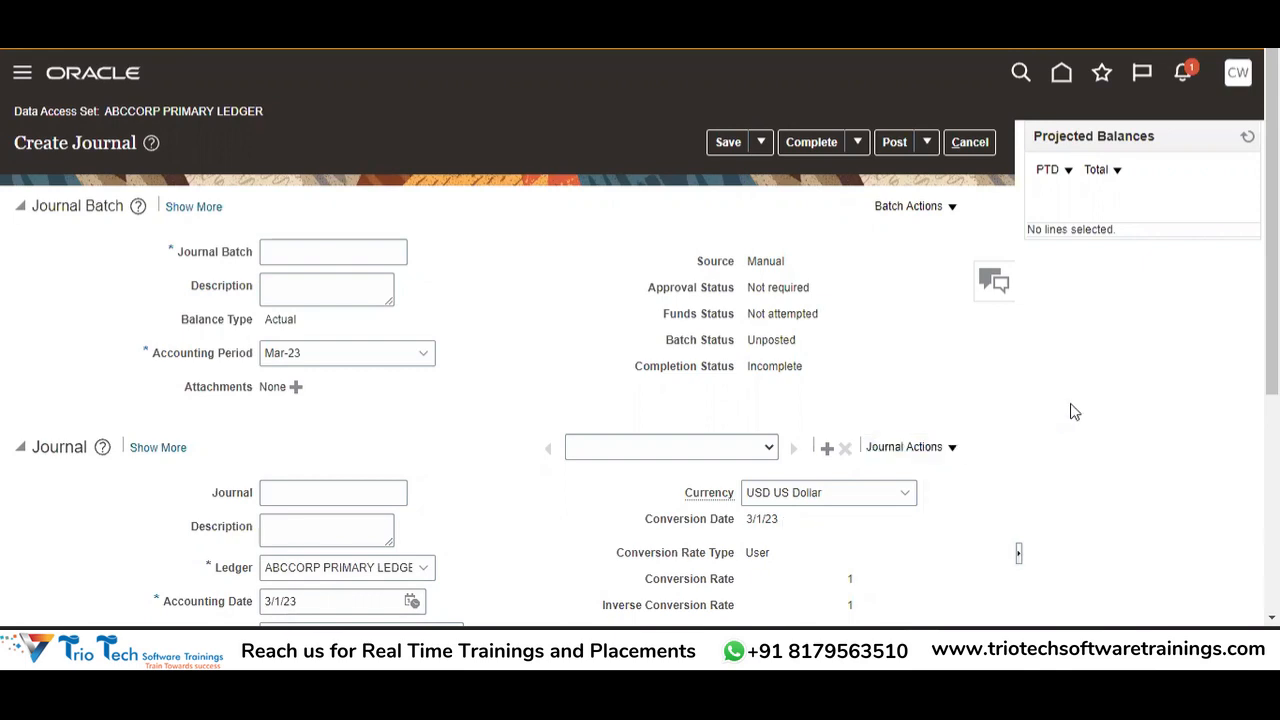
pyautogui.scroll(-1, 350, 205)
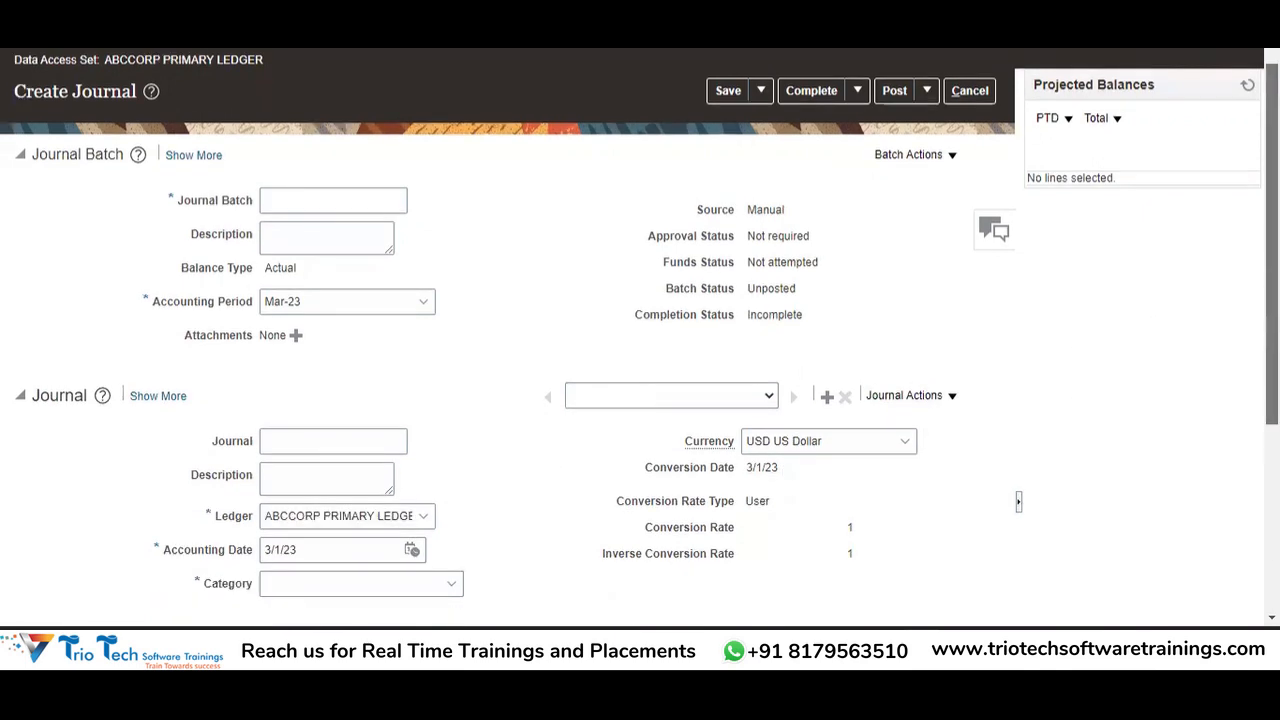
pyautogui.click(350, 205)
pyautogui.write('Muti')
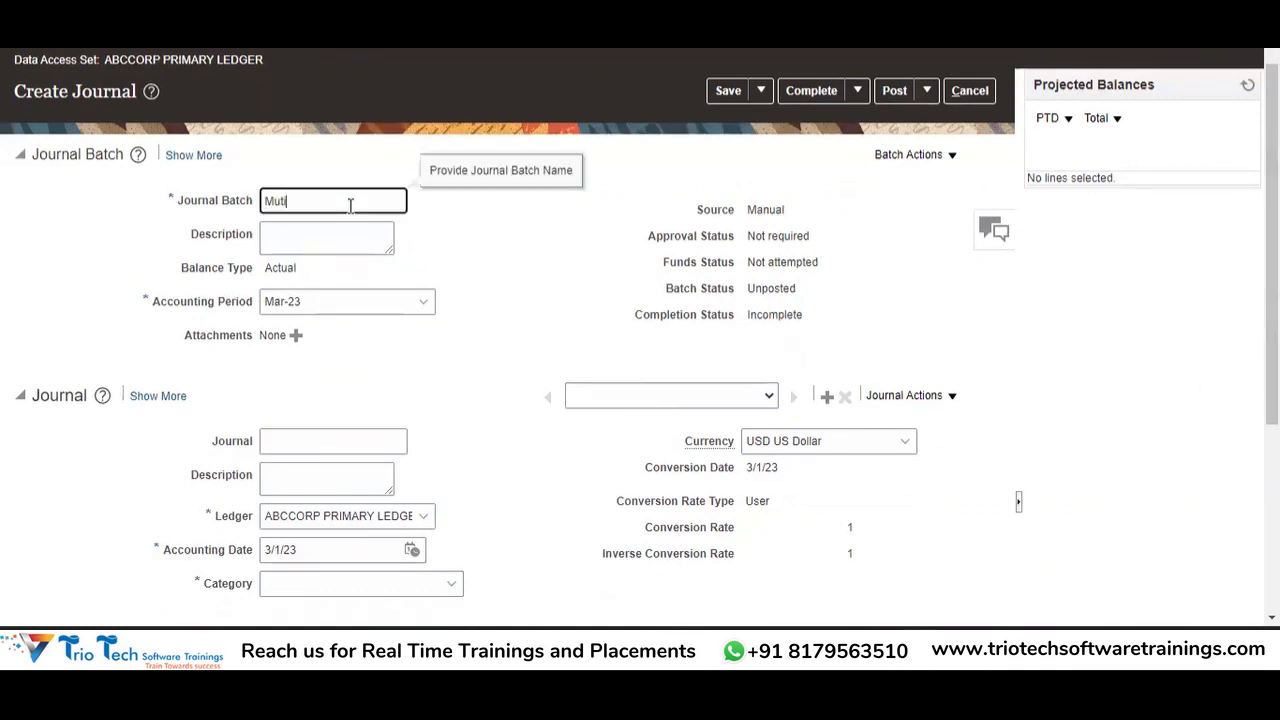
pyautogui.write(' Curr Journal')
pyautogui.press('Tab')
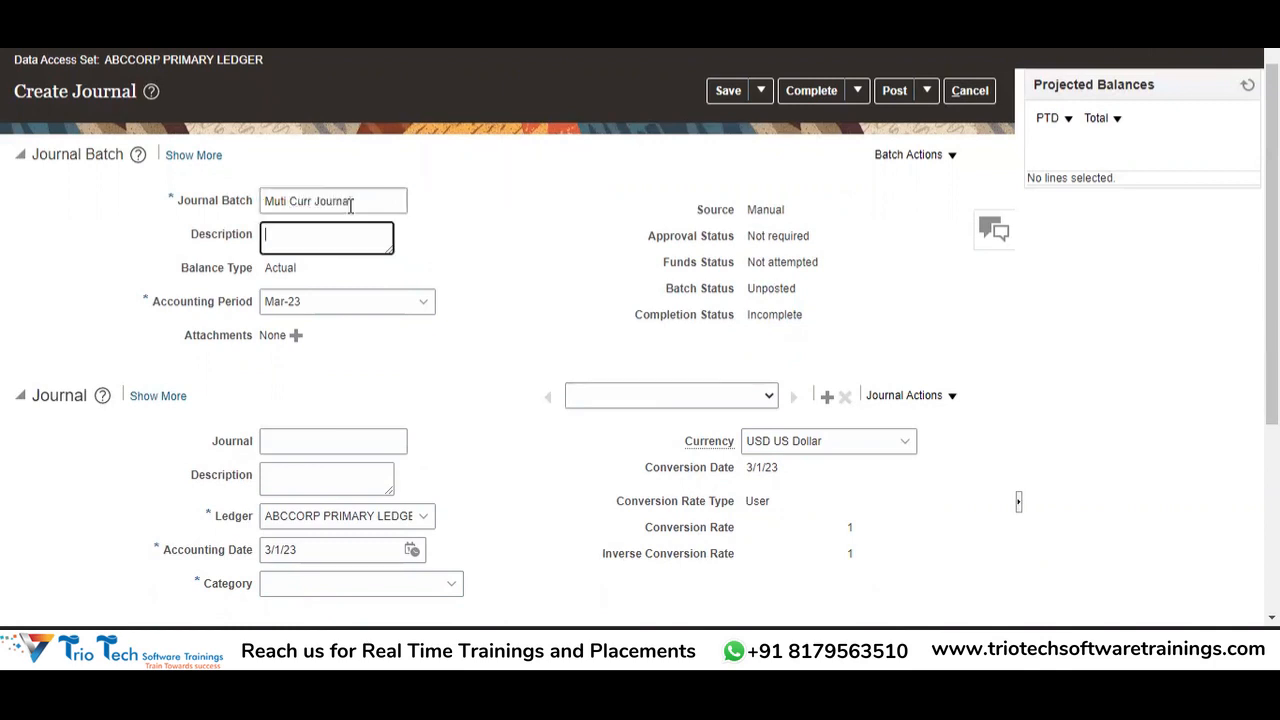
# - Copy the batch name into its description, extending the name to Muti Curr JournalTEst and the description to Muti Curr Journal Test
pyautogui.hotkey('shift', 'Tab')
pyautogui.hotkey('ctrl', 'c')
pyautogui.press('Tab')
pyautogui.hotkey('ctrl', 'v')
pyautogui.hotkey('shift', 'Tab')
pyautogui.click(350, 203)
pyautogui.write('Est')
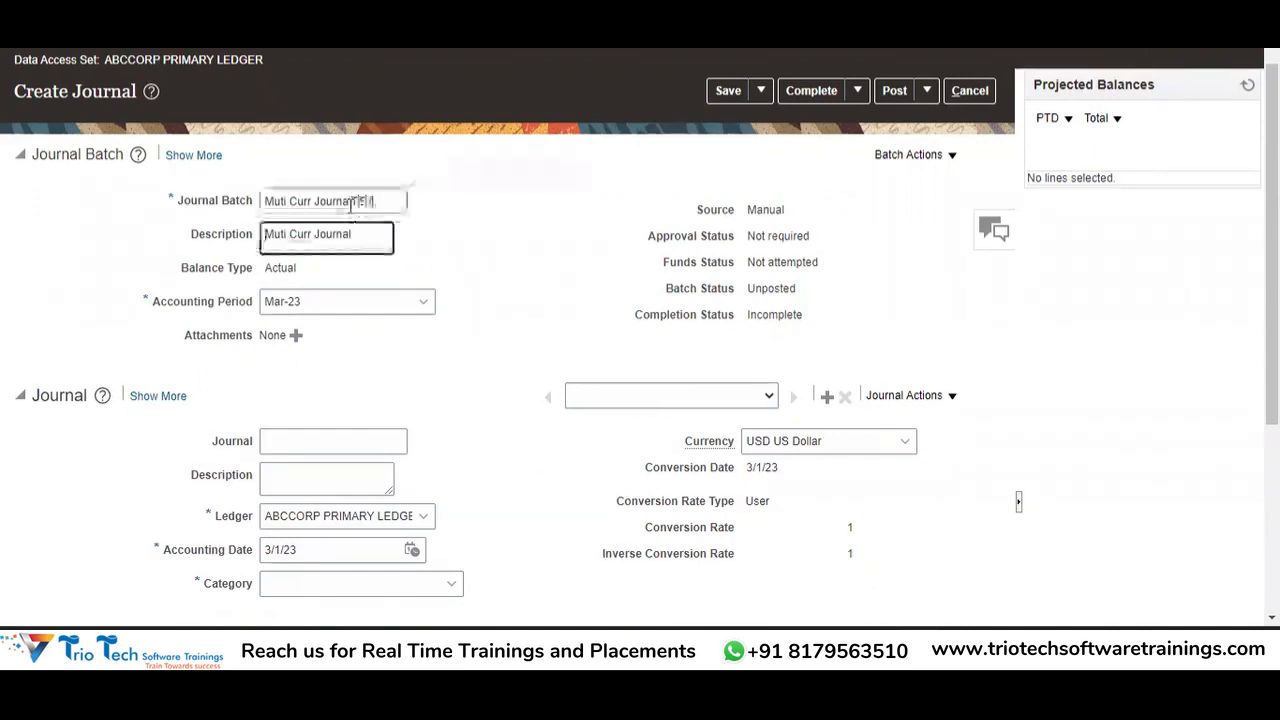
pyautogui.press('Tab')
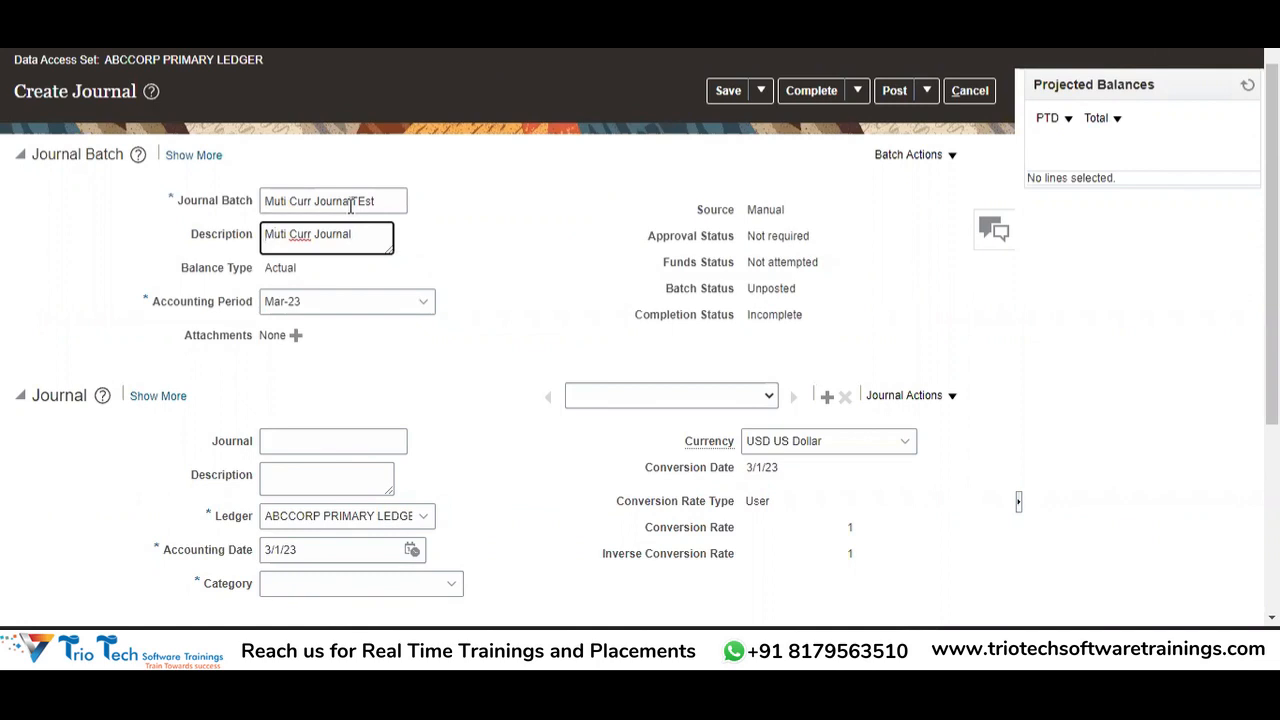
pyautogui.write('Test')
pyautogui.press('Tab')
pyautogui.press('Tab')
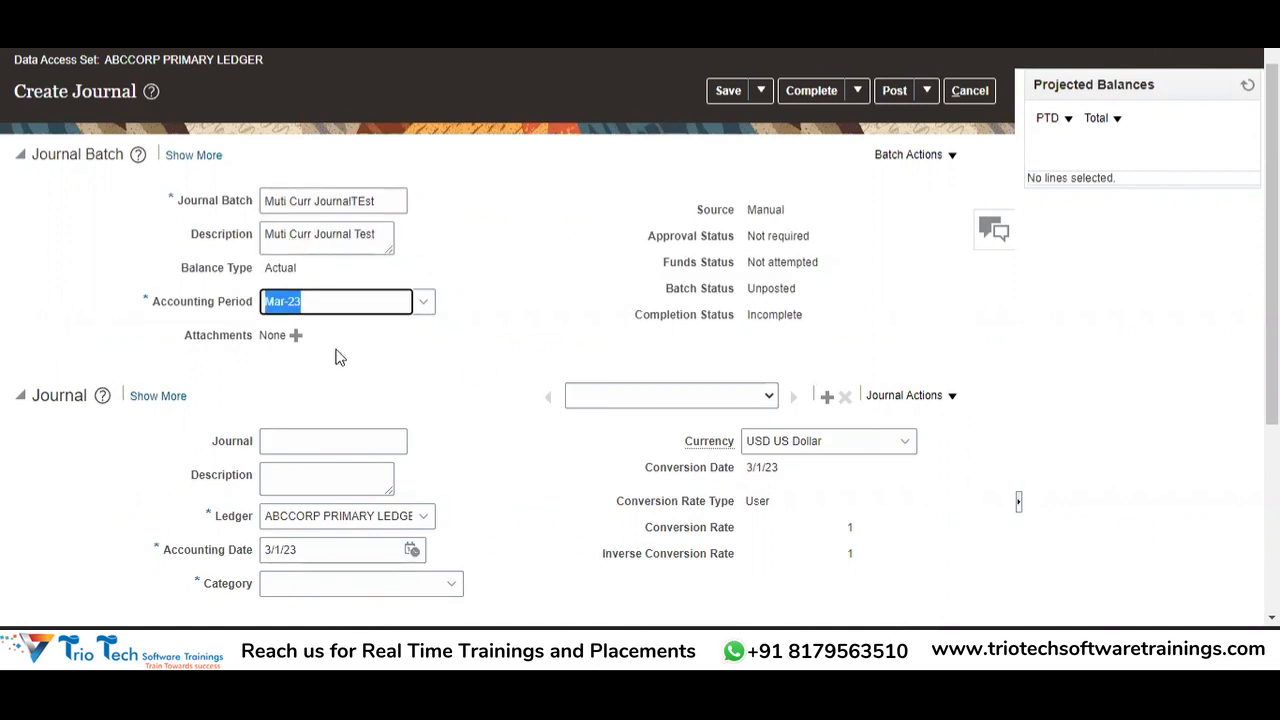
# - Set the batch's accounting period to Feb-23 and accept creating the journal in a prior period
pyautogui.click(393, 335)
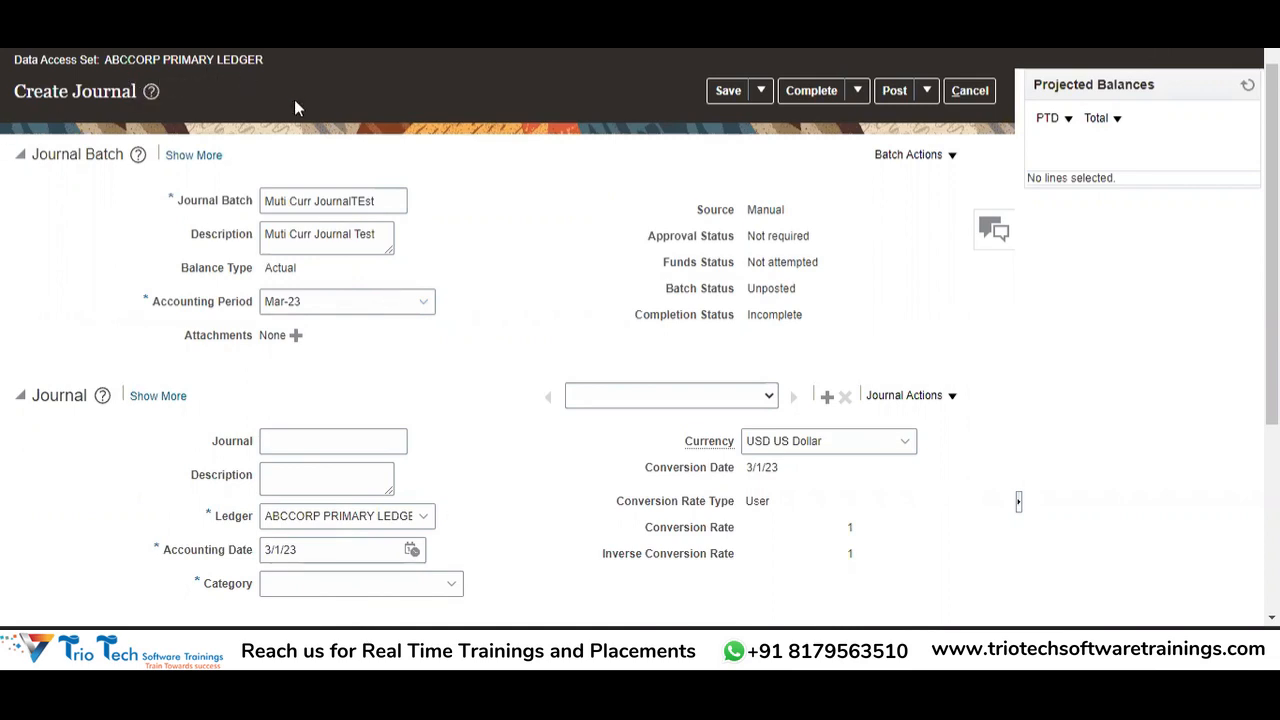
pyautogui.click(424, 309)
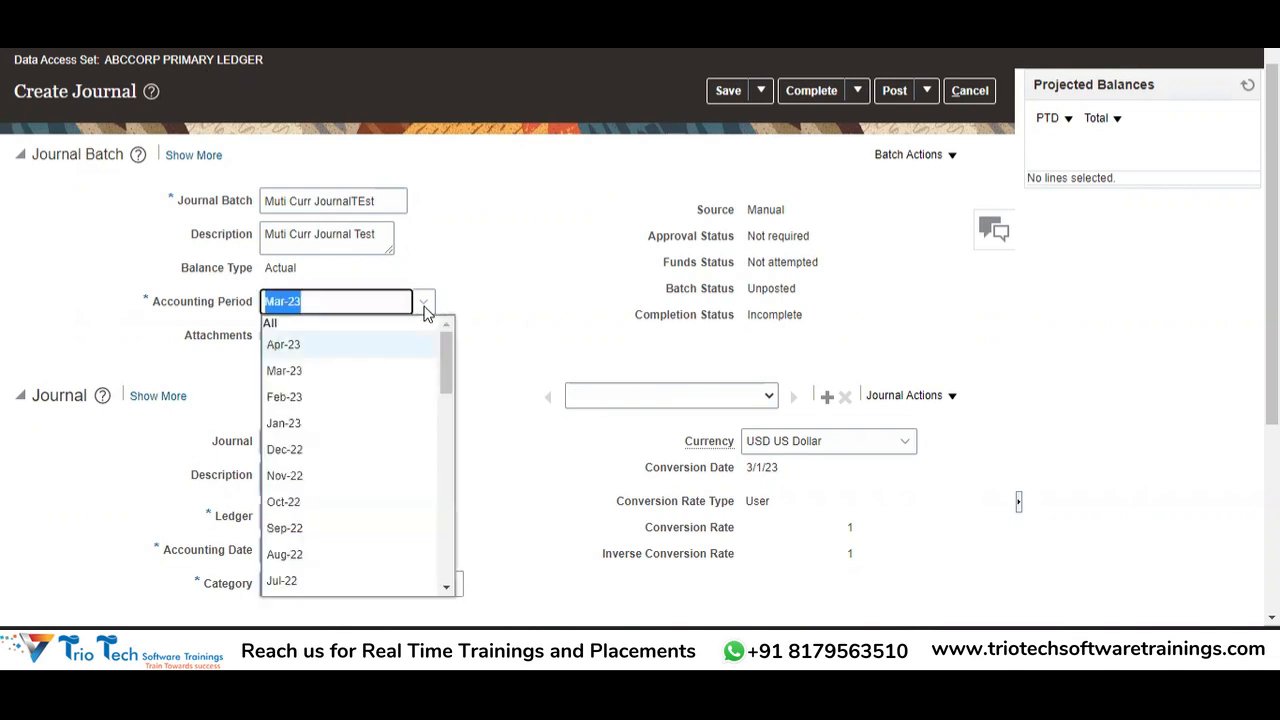
pyautogui.click(318, 400)
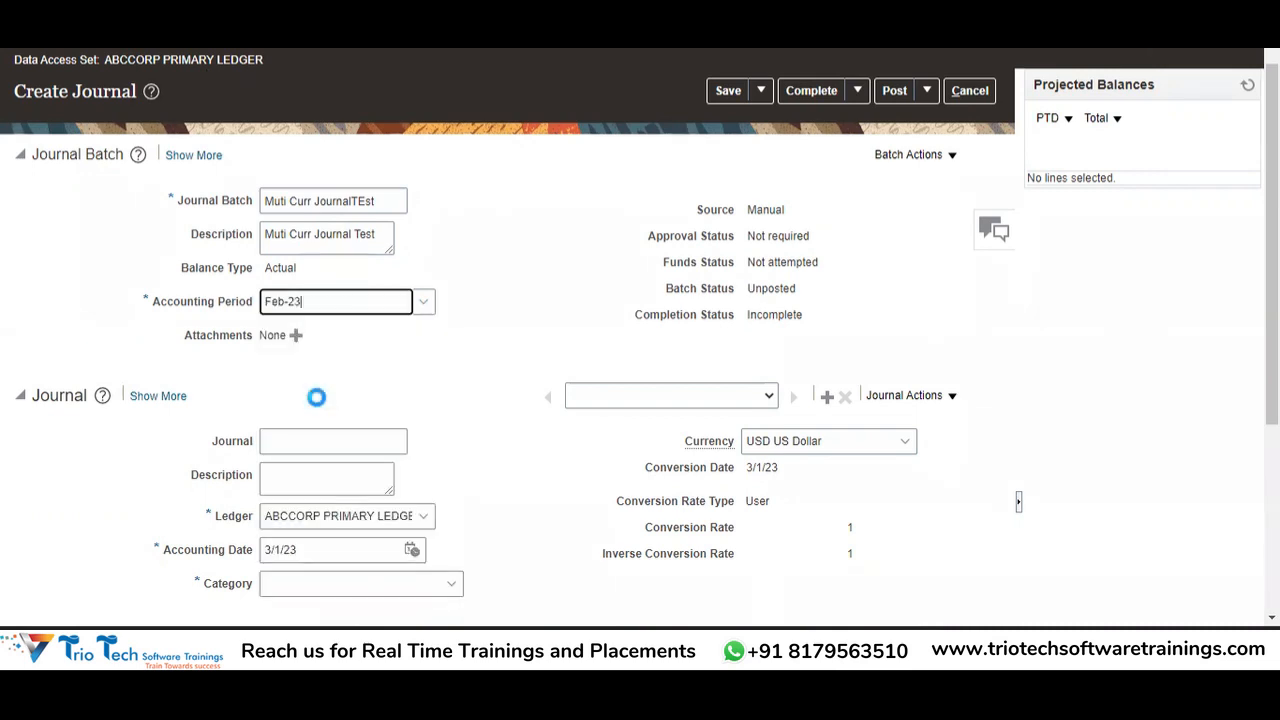
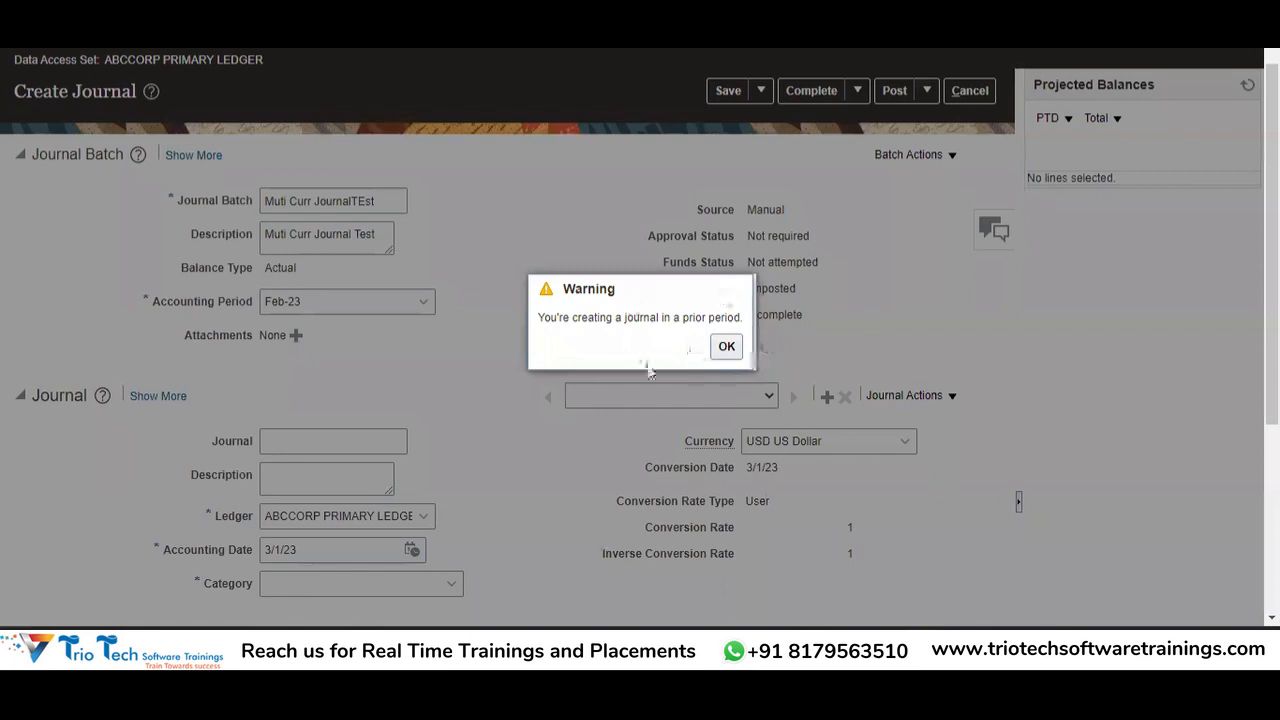
pyautogui.click(723, 347)
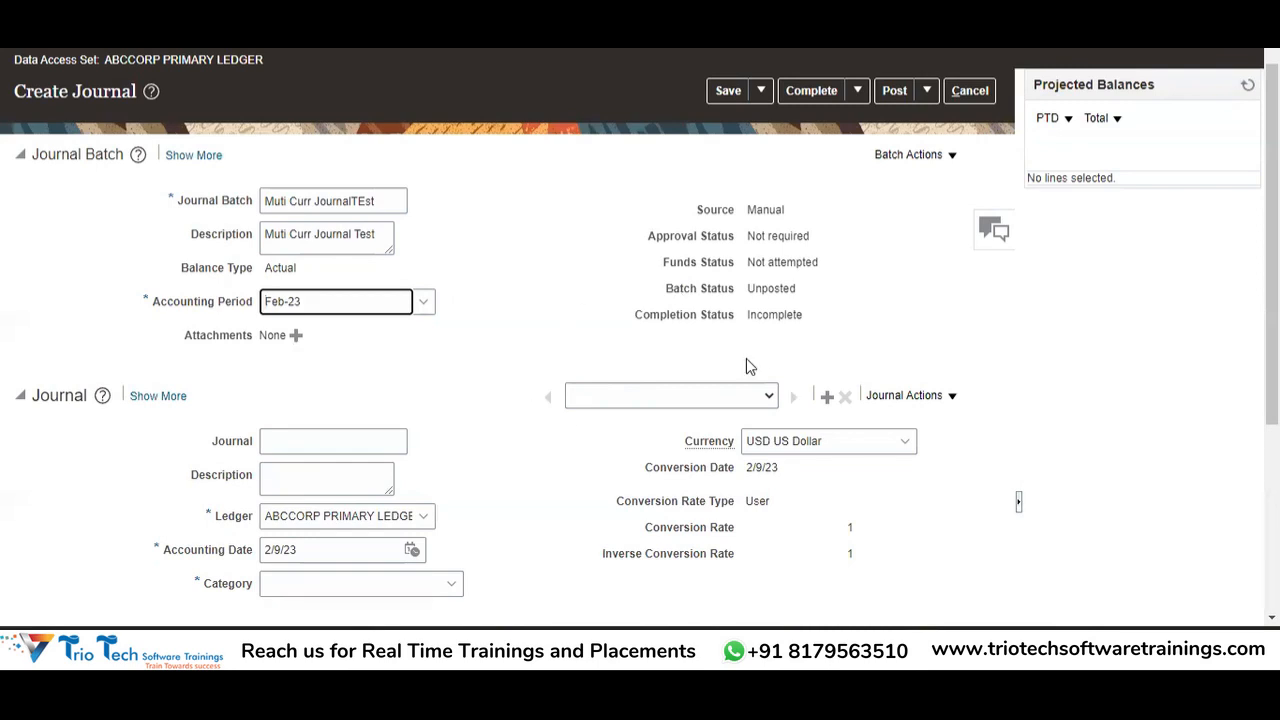
pyautogui.scroll(-2, 746, 365)
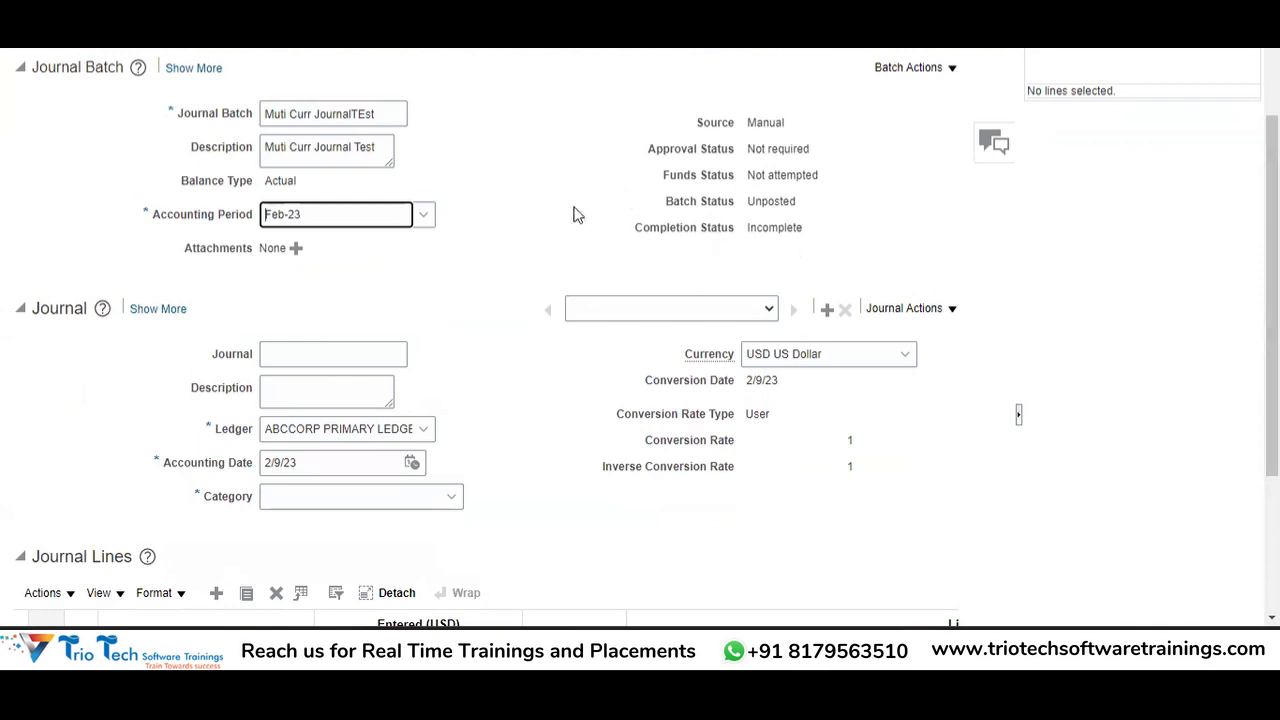
pyautogui.click(315, 359)
pyautogui.write('TEST')
pyautogui.press('Tab')
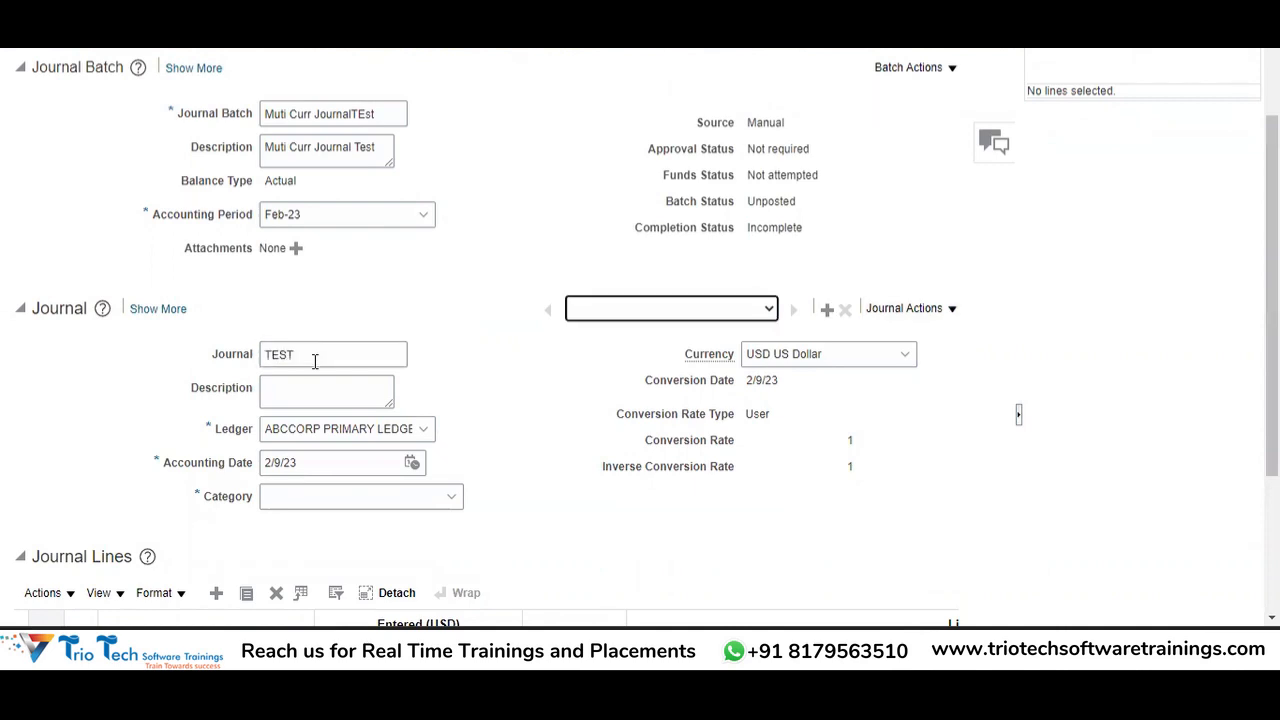
# - Copy the batch description Muti Curr Journal Test into the journal's name and description
pyautogui.hotkey('shift', 'Tab')
pyautogui.hotkey('shift', 'Tab')
pyautogui.hotkey('shift', 'Tab')
pyautogui.hotkey('shift', 'Tab')
pyautogui.hotkey('shift', 'Tab')
pyautogui.hotkey('ctrl', 'shift', 'Right')
pyautogui.hotkey('ctrl', 'shift', 'Right')
pyautogui.hotkey('ctrl', 'shift', 'Right')
pyautogui.hotkey('ctrl', 'shift', 'Right')
pyautogui.hotkey('ctrl', 'c')
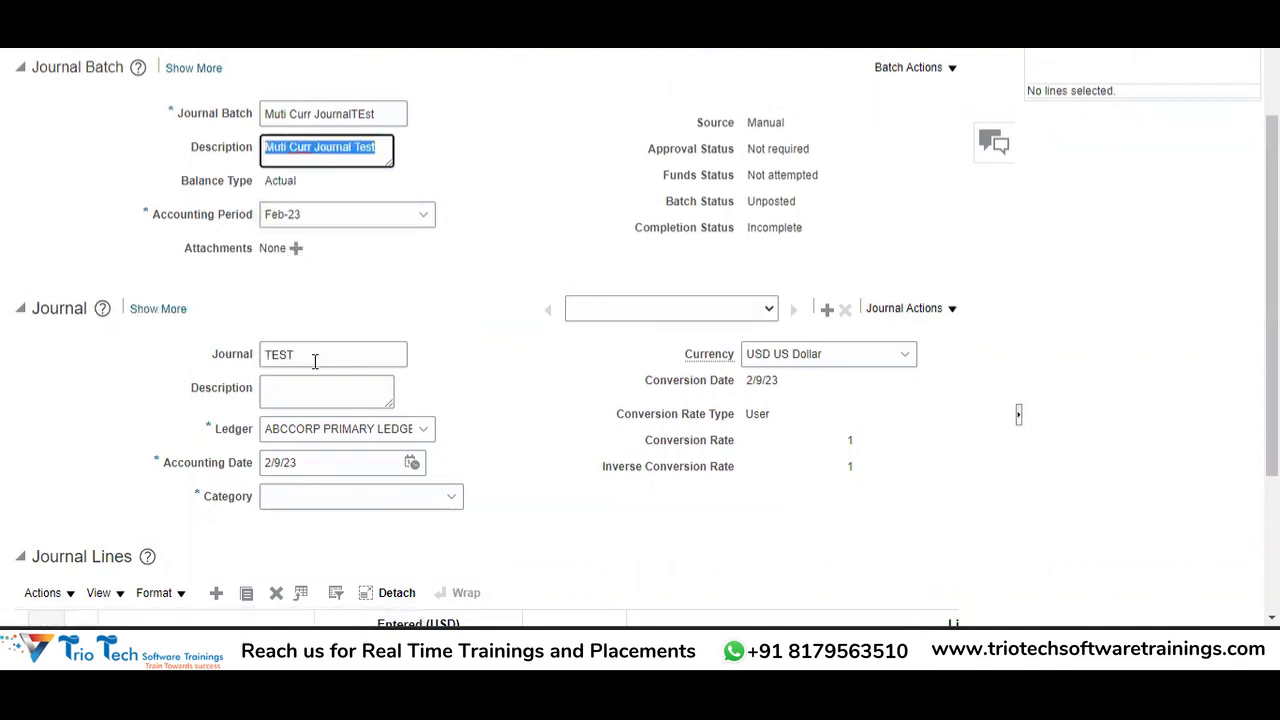
pyautogui.press('Tab')
pyautogui.press('Tab')
pyautogui.press('Tab')
pyautogui.press('Tab')
pyautogui.press('Tab')
pyautogui.press('Tab')
pyautogui.press('Tab')
pyautogui.press('Tab')
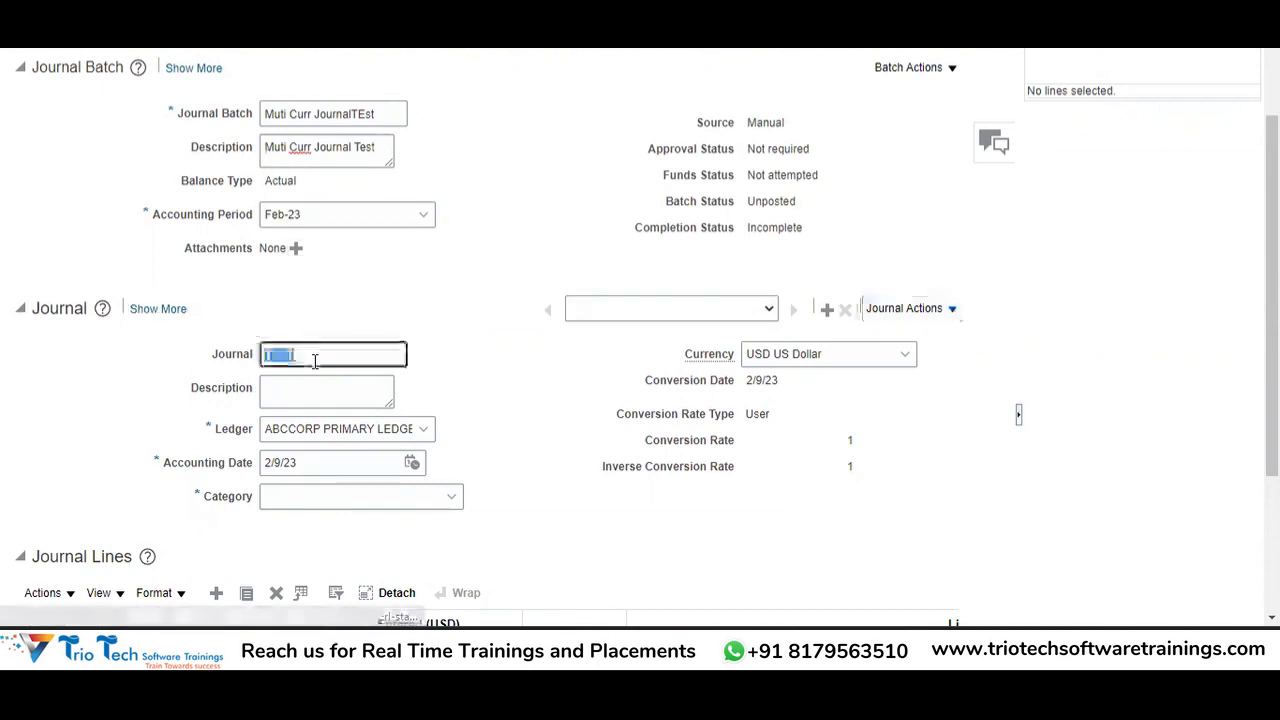
pyautogui.hotkey('ctrl', 'v')
pyautogui.press('Tab')
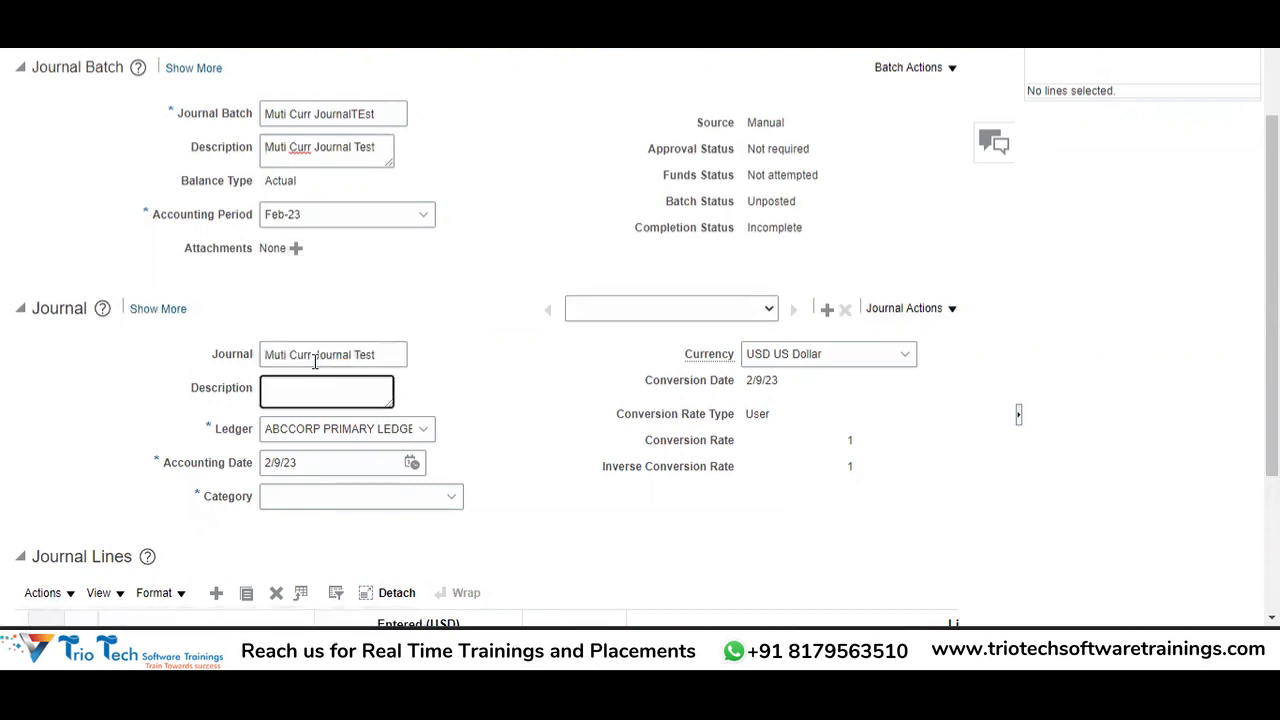
pyautogui.hotkey('ctrl', 'v')
pyautogui.press('Tab')
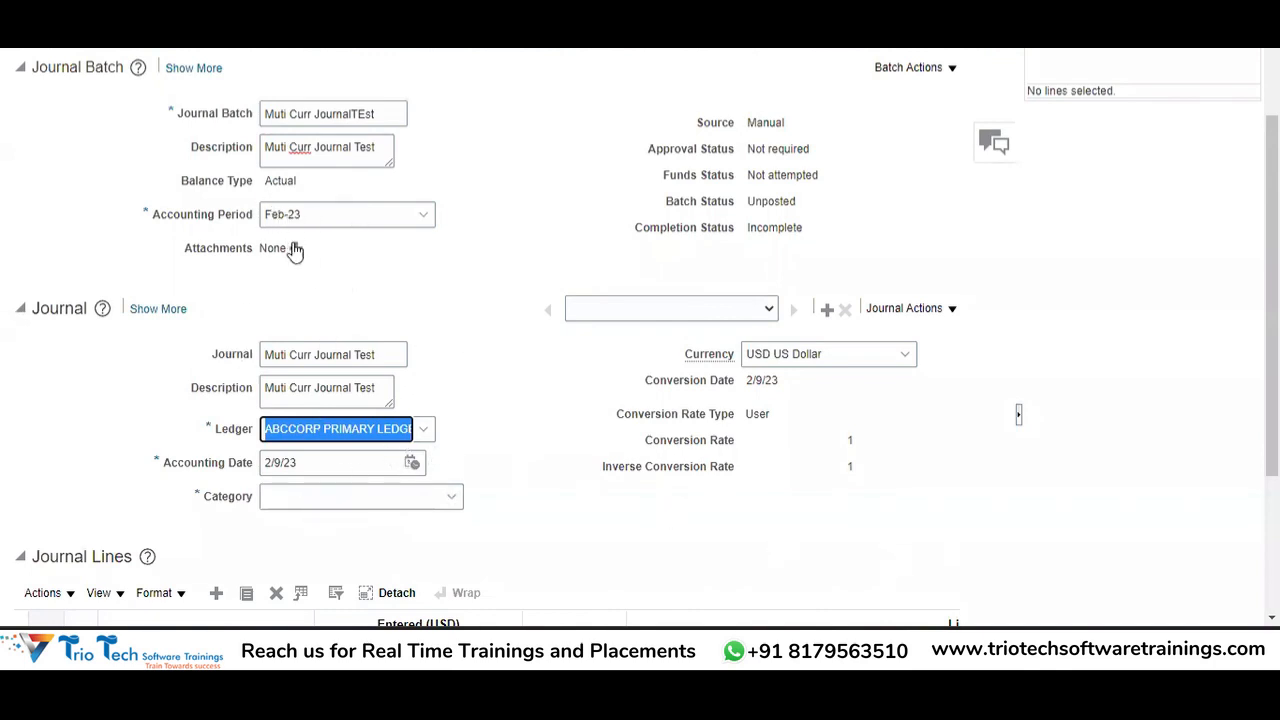
# - Set the journal's category to Other
pyautogui.click(291, 494)
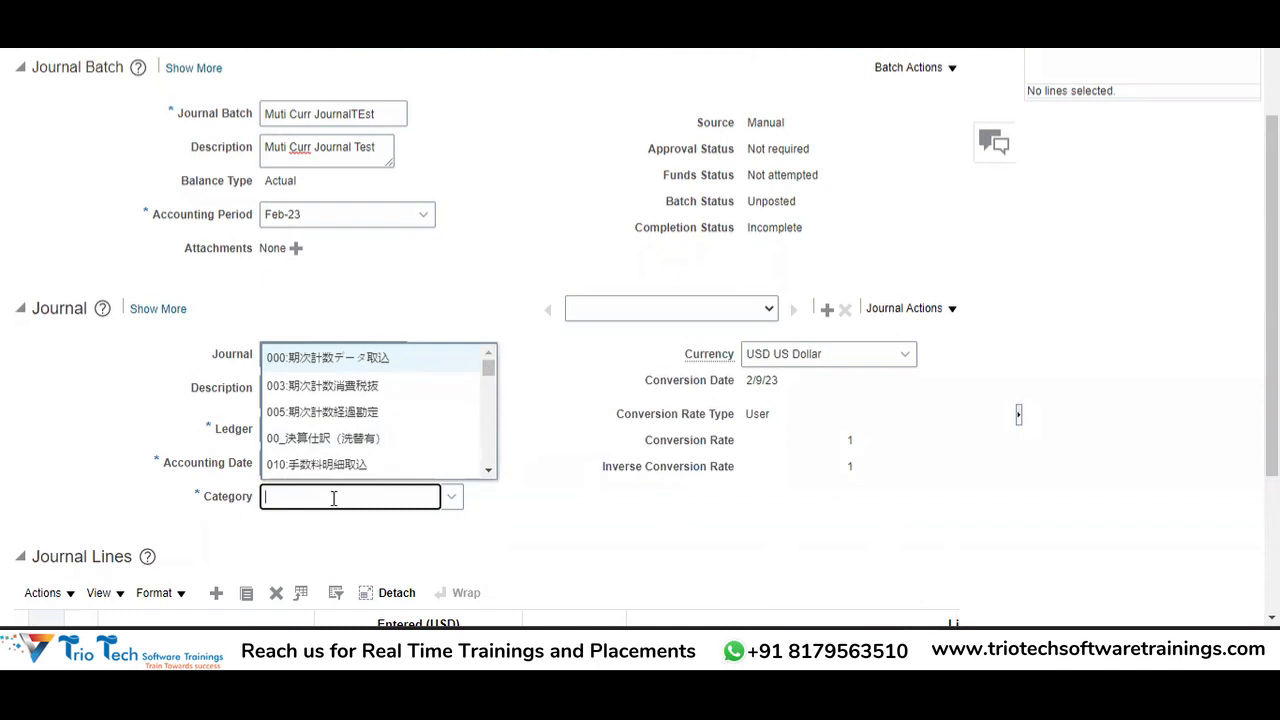
pyautogui.write('Other')
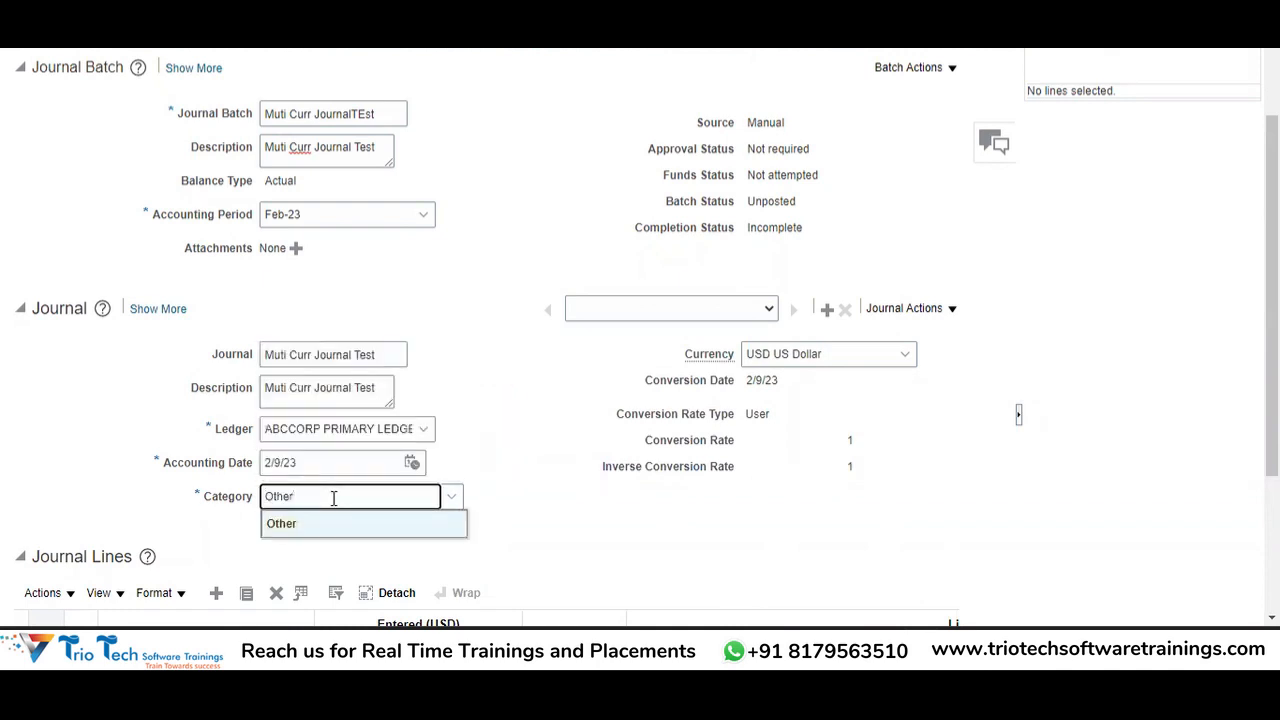
pyautogui.press('Tab')
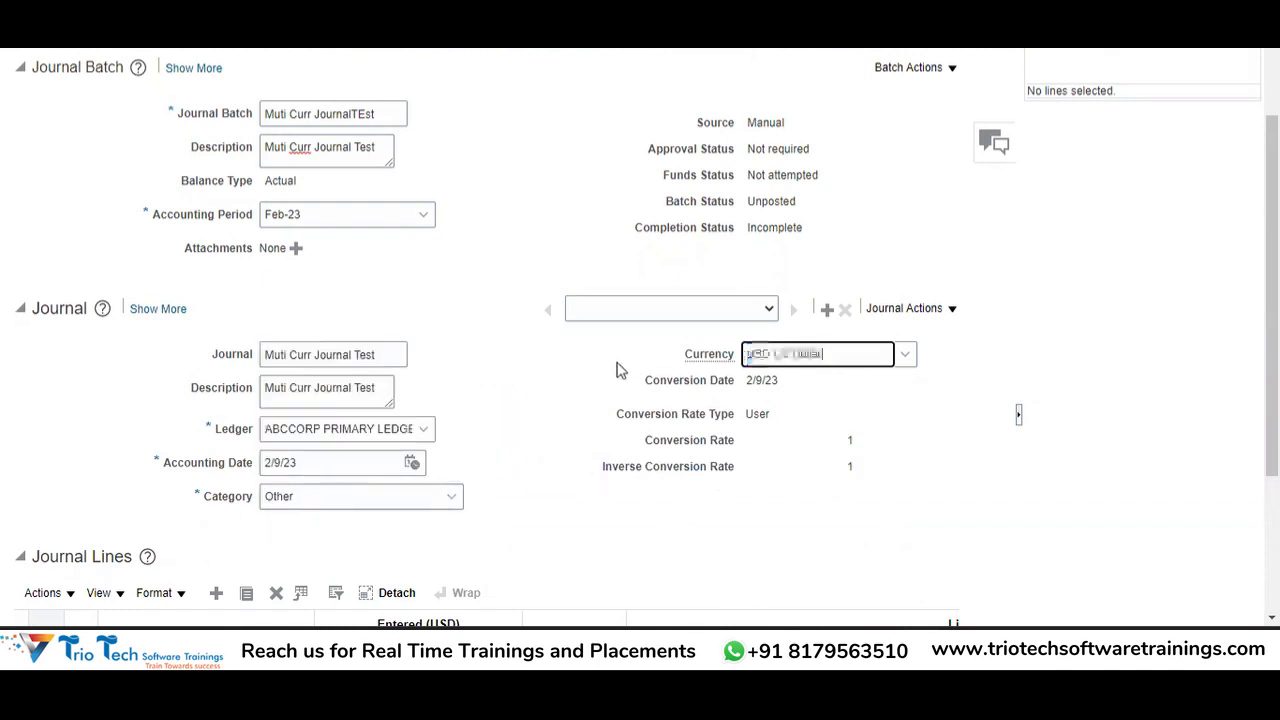
# - Clear the journal header's currency so that currency can be chosen on each journal line
pyautogui.moveTo(1272, 338); pyautogui.dragTo(1272, 420)
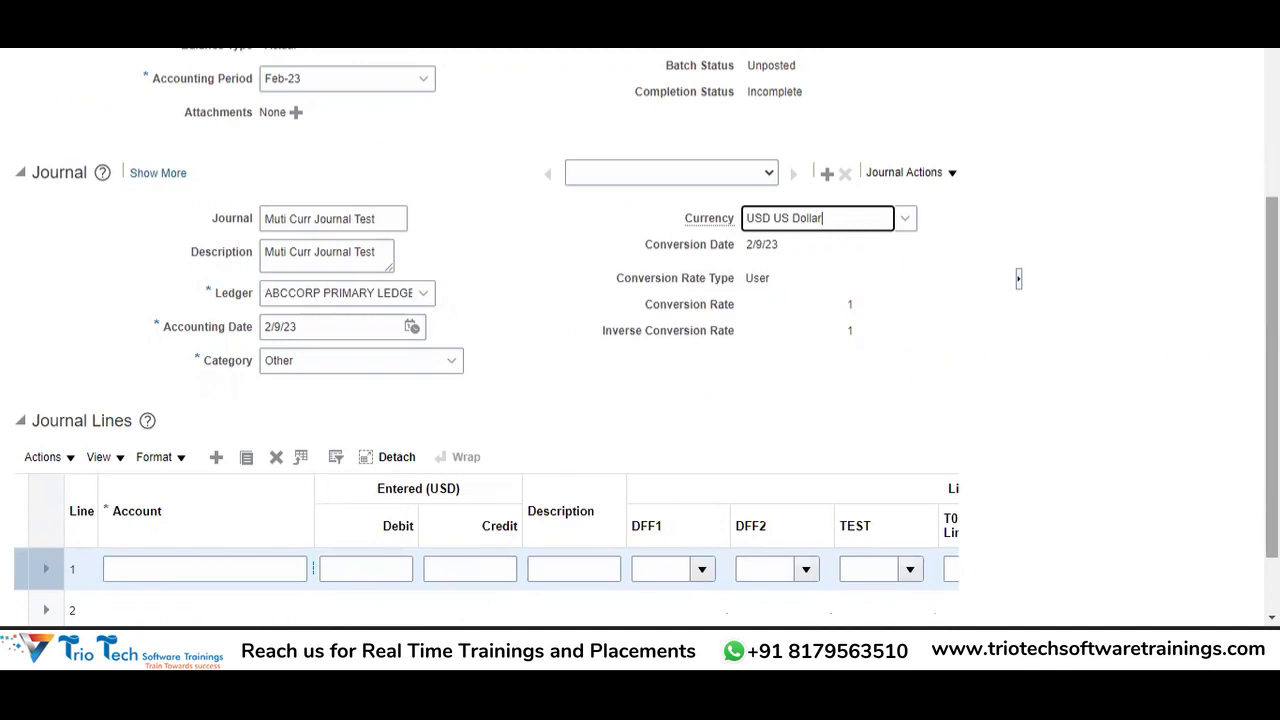
pyautogui.click(846, 224)
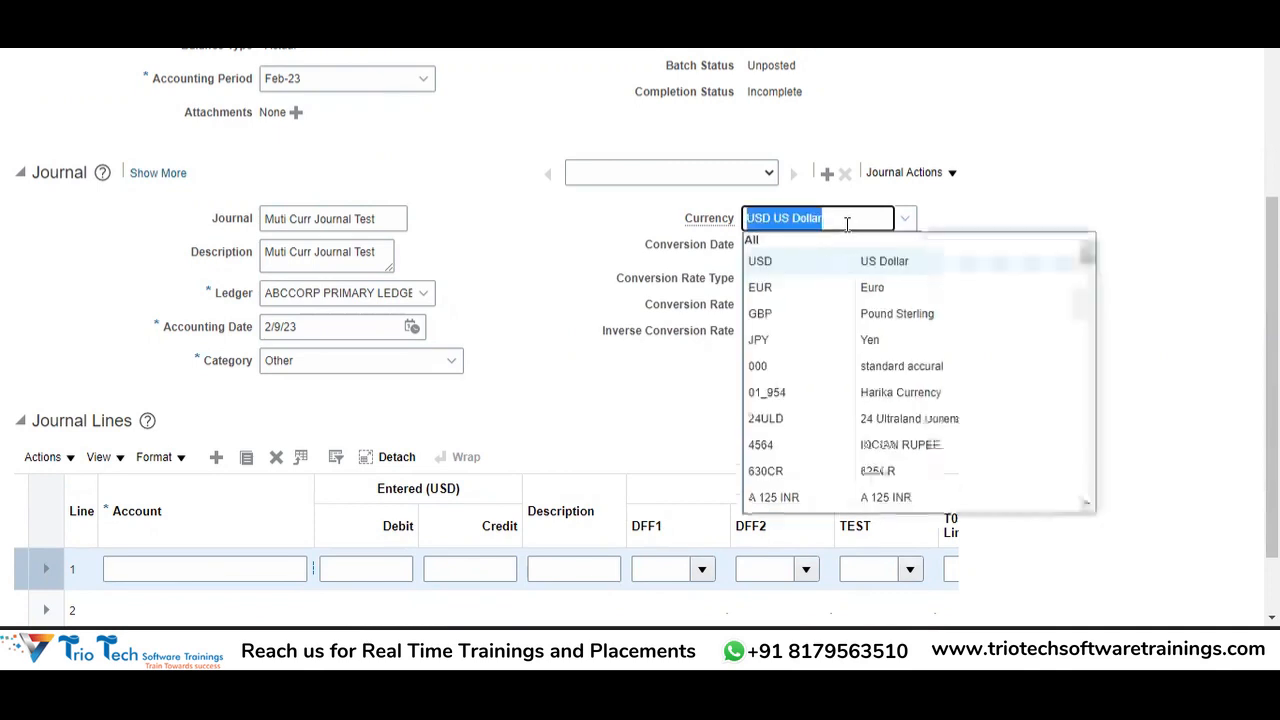
pyautogui.click(847, 225)
pyautogui.press('BackSpace')
pyautogui.press('BackSpace')
pyautogui.press('BackSpace')
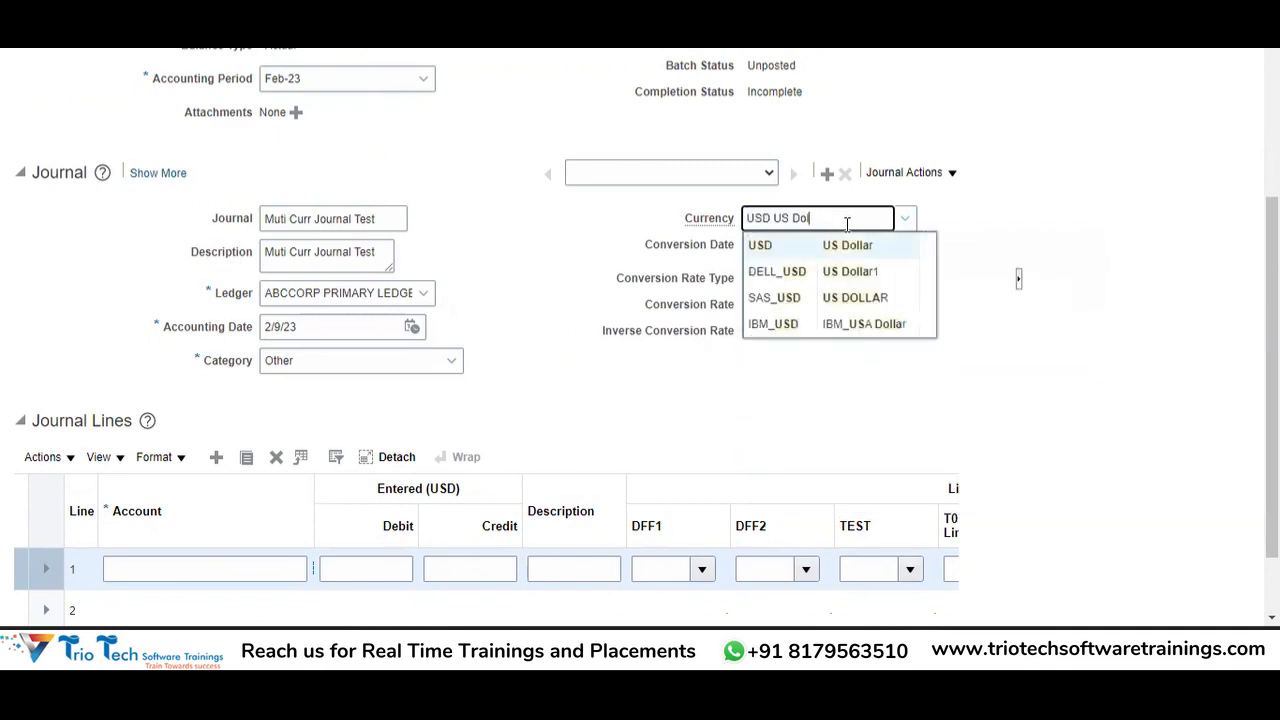
pyautogui.press('BackSpace')
pyautogui.press('BackSpace')
pyautogui.press('BackSpace')
pyautogui.press('BackSpace')
pyautogui.press('BackSpace')
pyautogui.press('BackSpace')
pyautogui.press('BackSpace')
pyautogui.press('BackSpace')
pyautogui.press('BackSpace')
pyautogui.press('BackSpace')
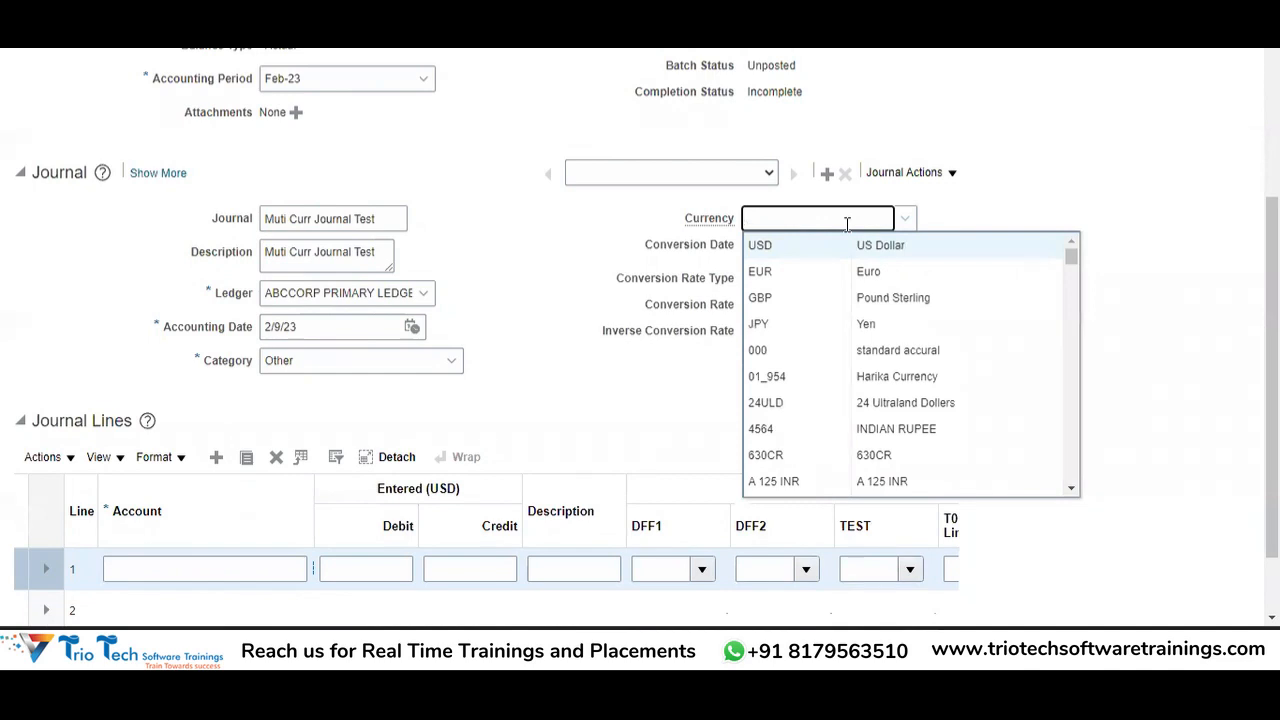
pyautogui.press('Tab')
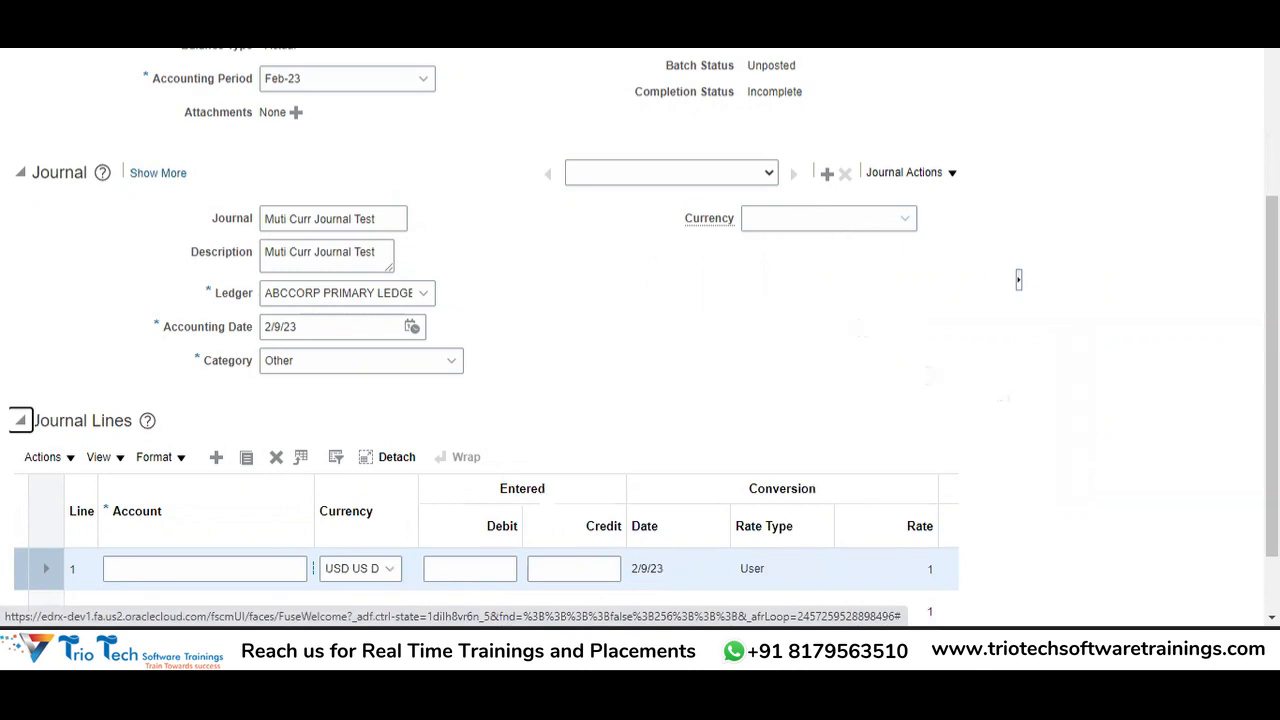
# - Open Setup and Maintenance and switch the setup offering to Financials
pyautogui.scroll(-1, 640, 380)
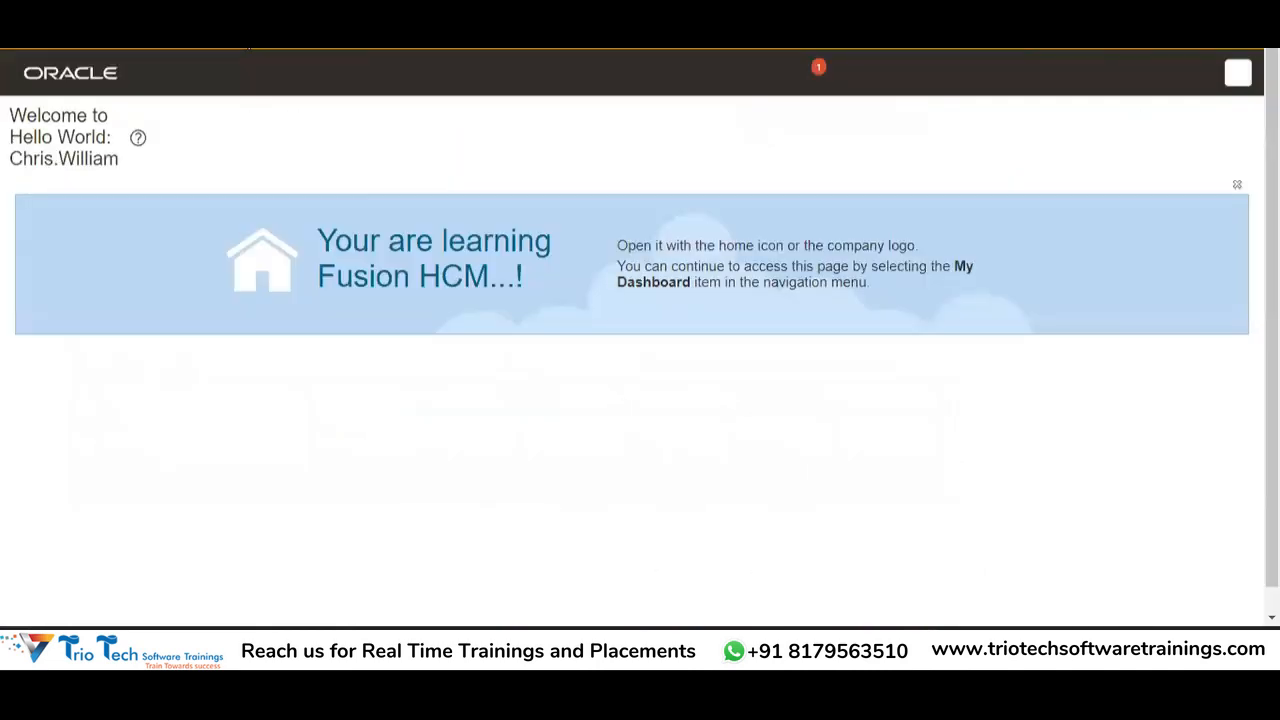
pyautogui.click(1238, 72)
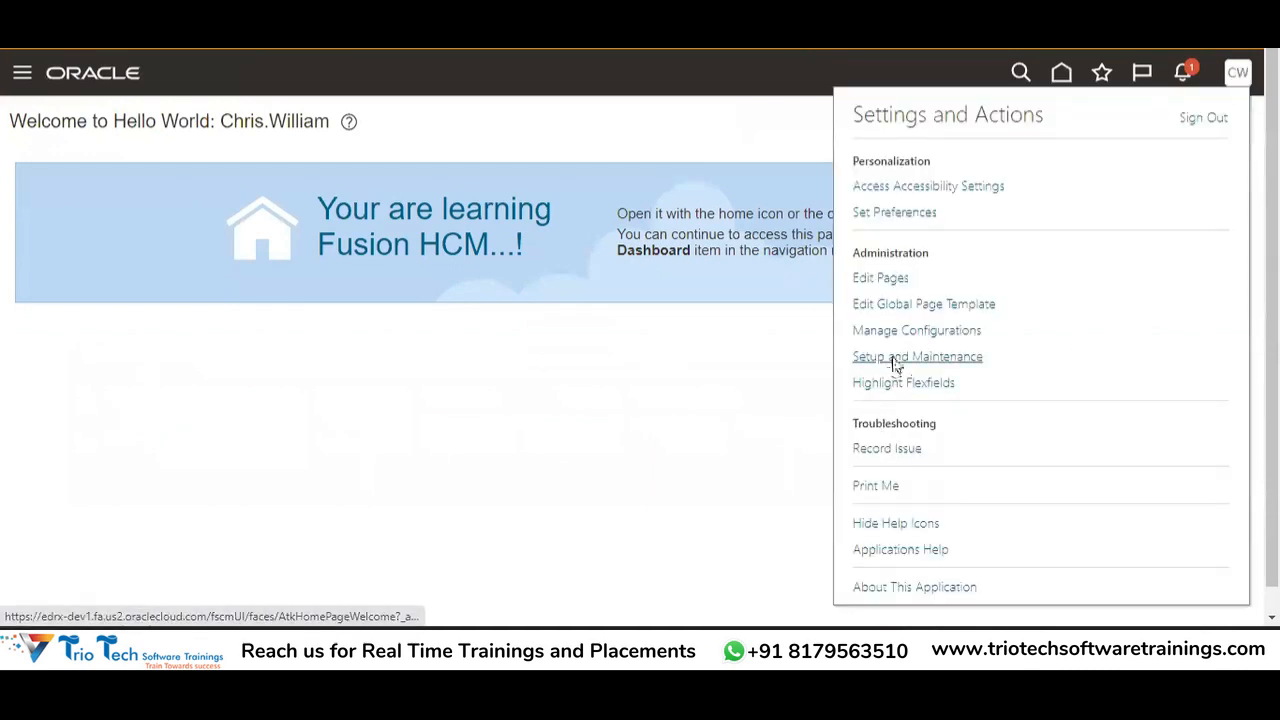
pyautogui.click(891, 356)
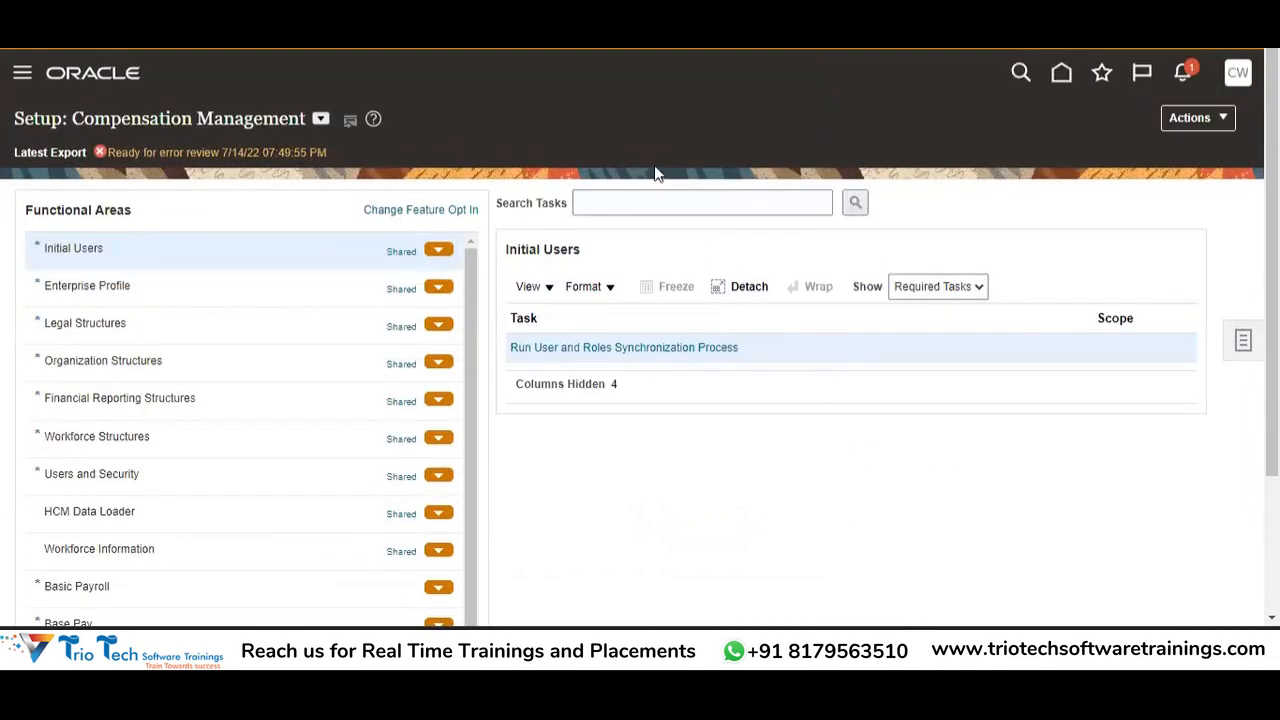
pyautogui.click(320, 118)
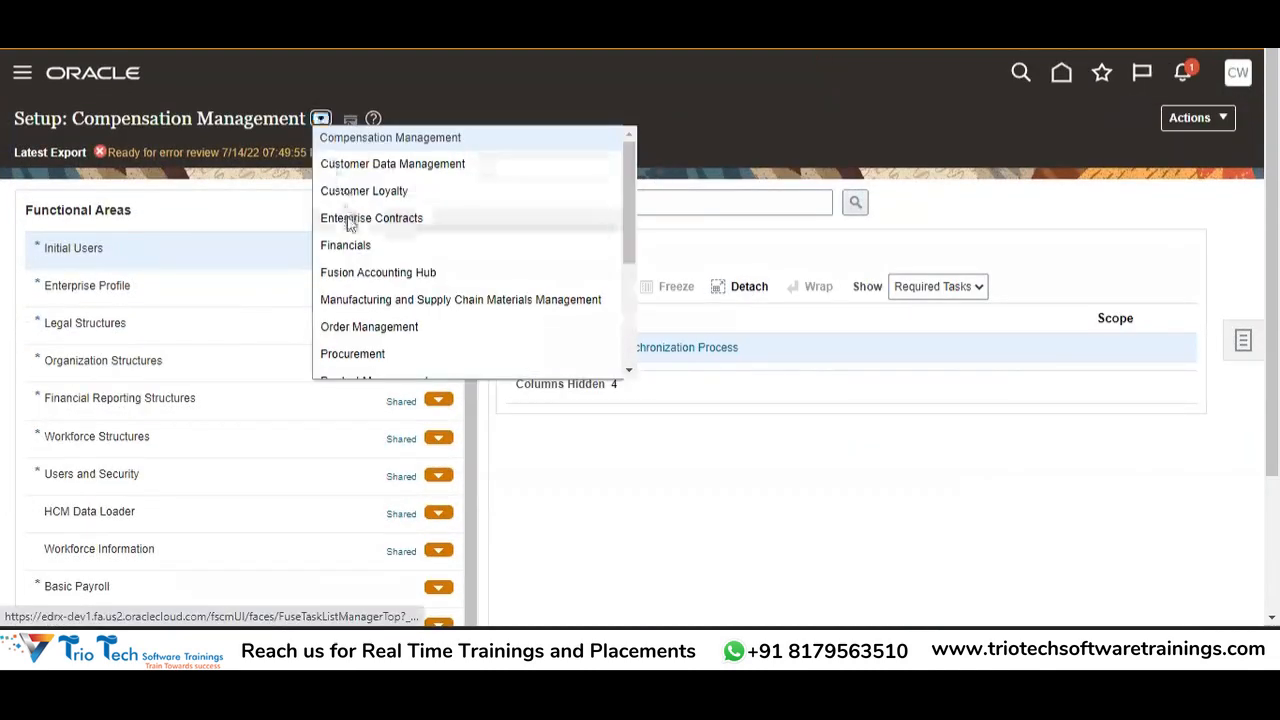
# - Search the setup tasks for Specify%Ledger%Option
pyautogui.click(600, 201)
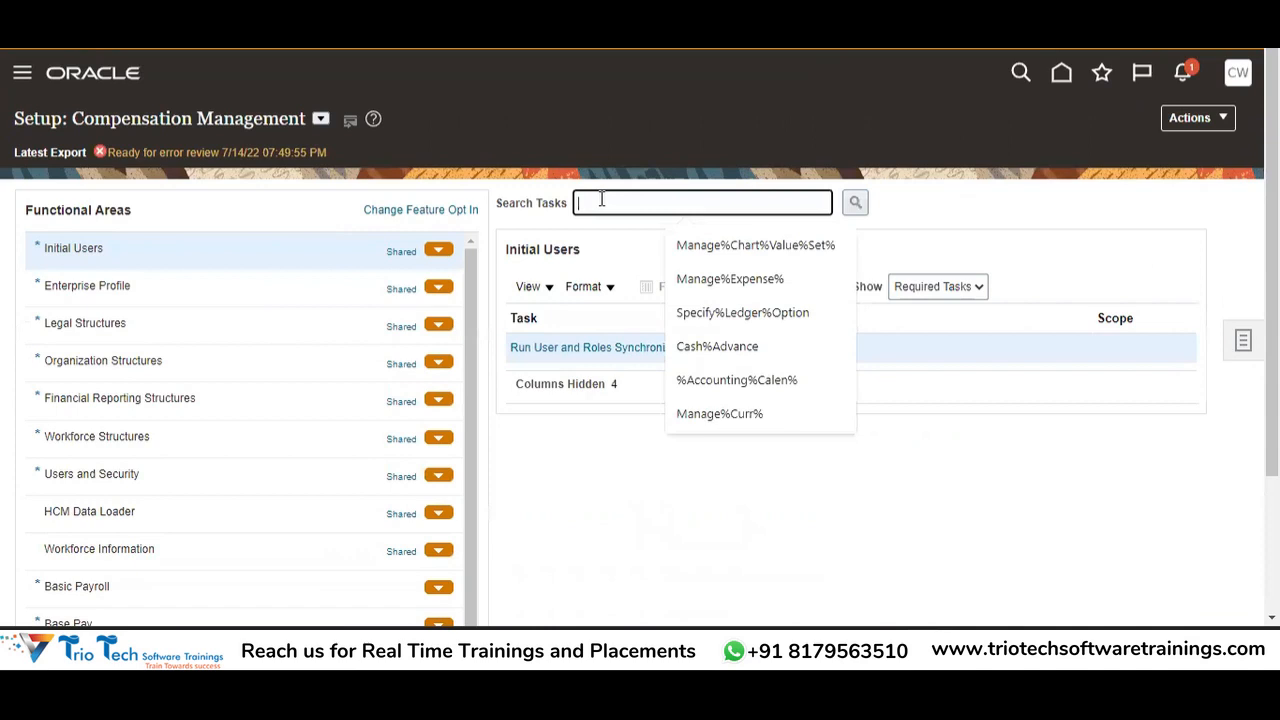
pyautogui.write('Specify%')
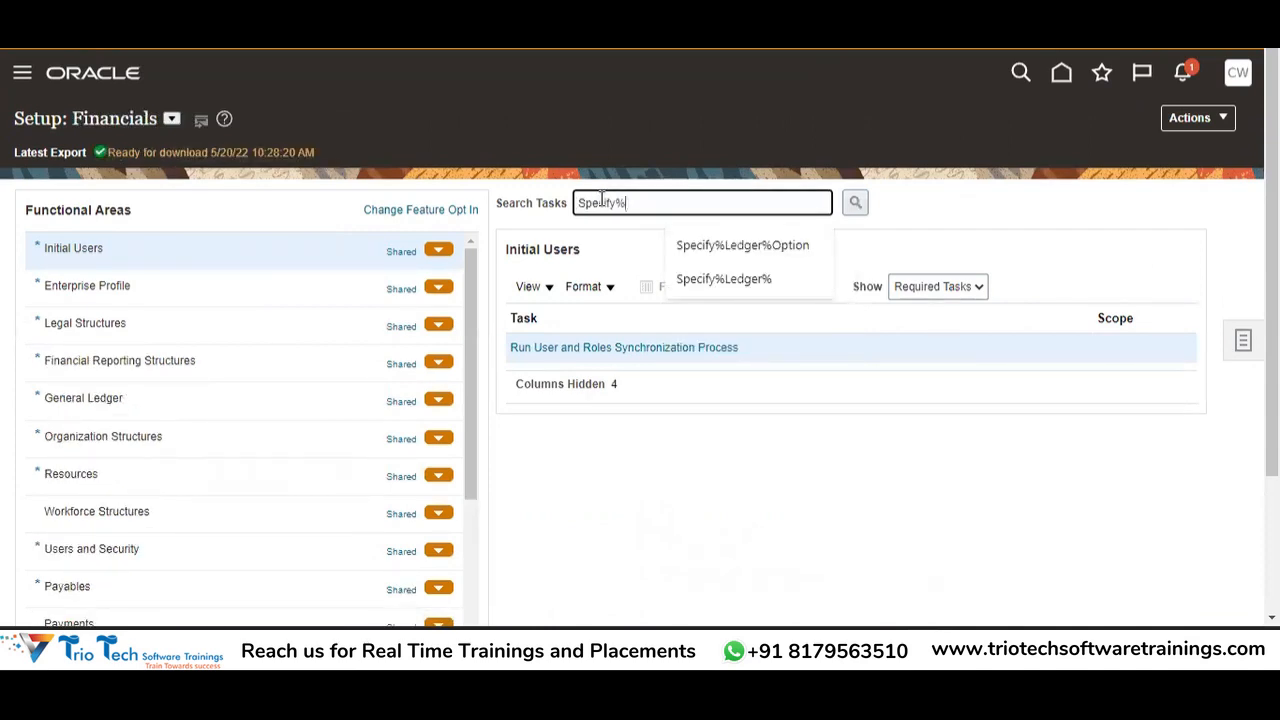
pyautogui.write('Lexger')
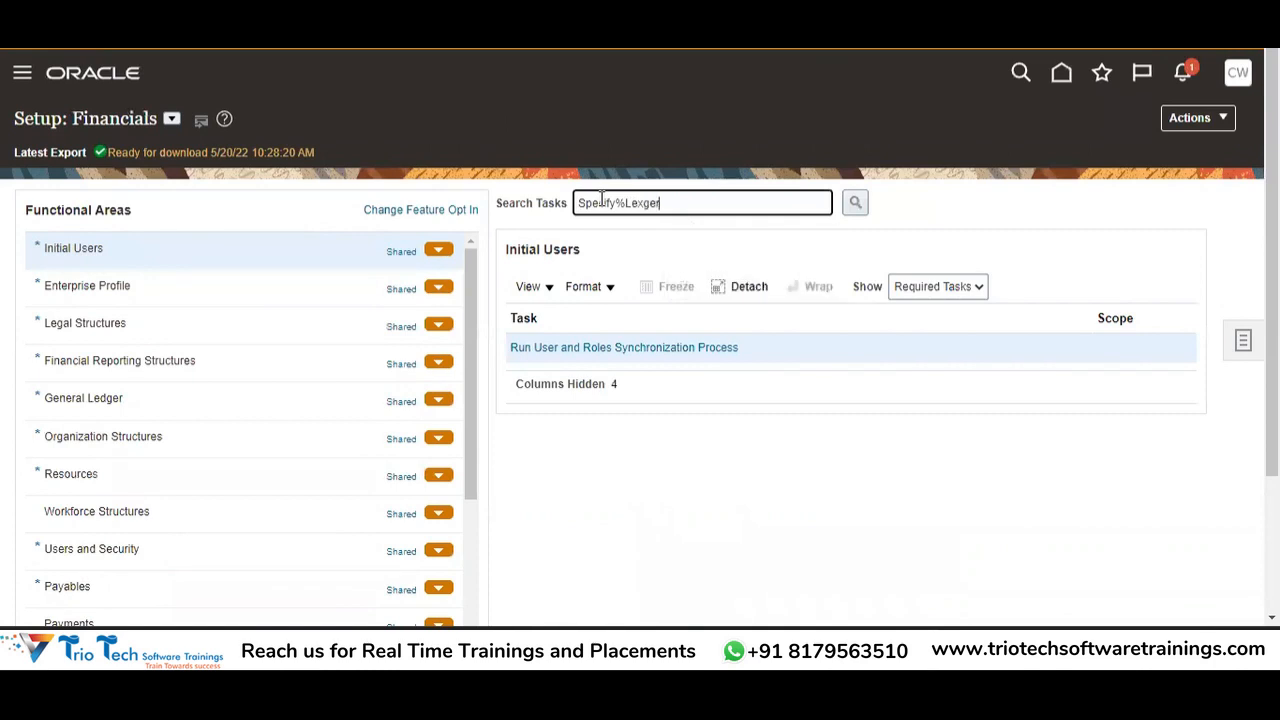
pyautogui.write('dger%Option')
pyautogui.press('Tab')
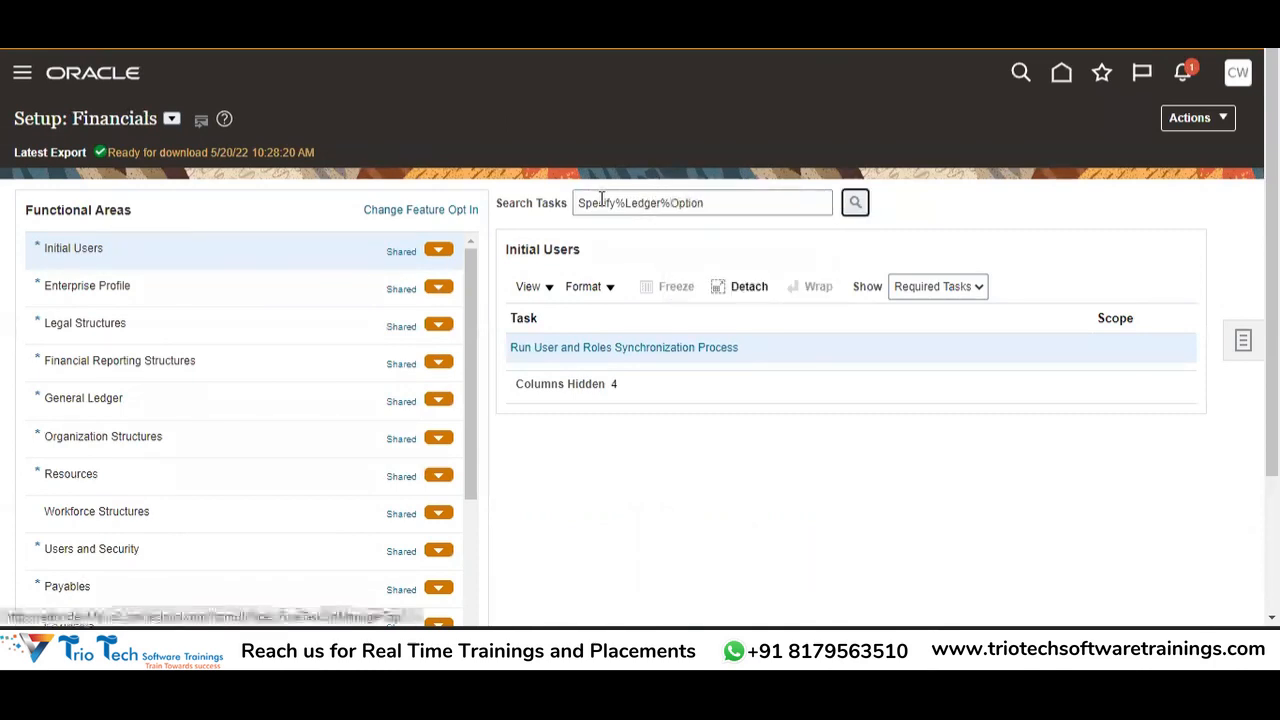
pyautogui.press('Return')
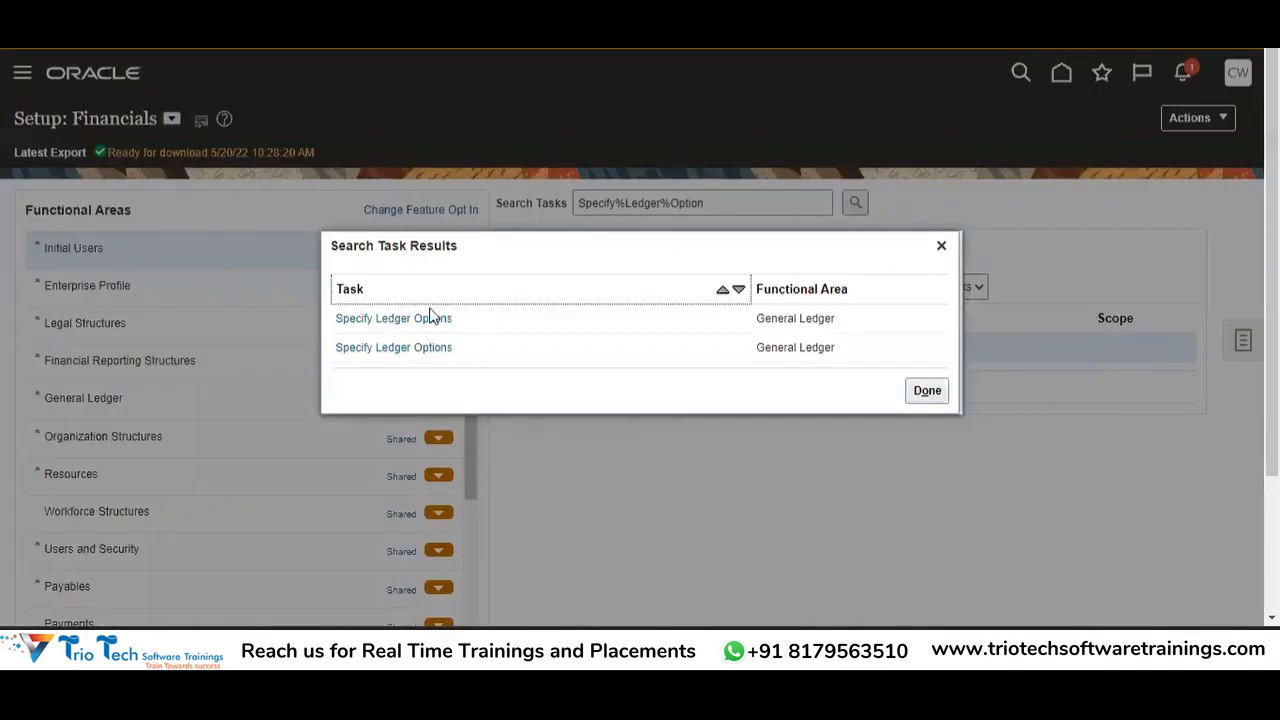
# - Open Specify Ledger Options for ABCCORP PRIMARY LEDGER and review the journal processing settings for balancing and single-currency journals
pyautogui.click(420, 318)
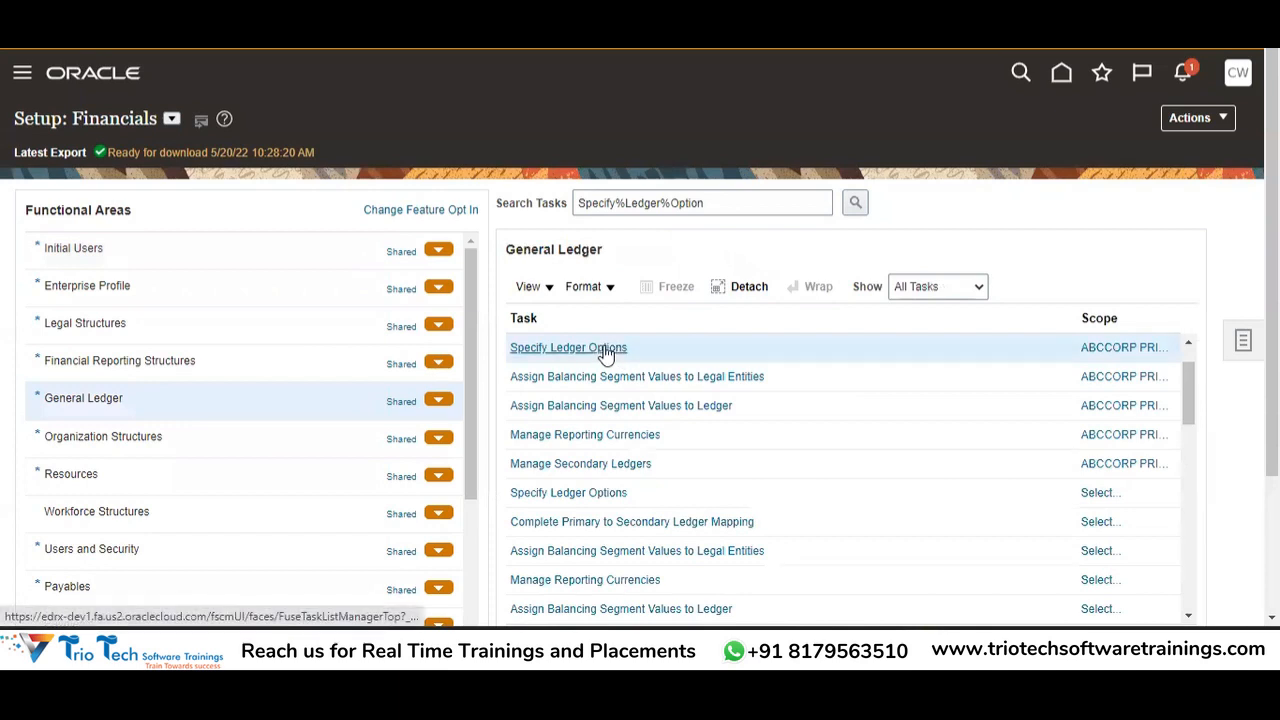
pyautogui.click(603, 346)
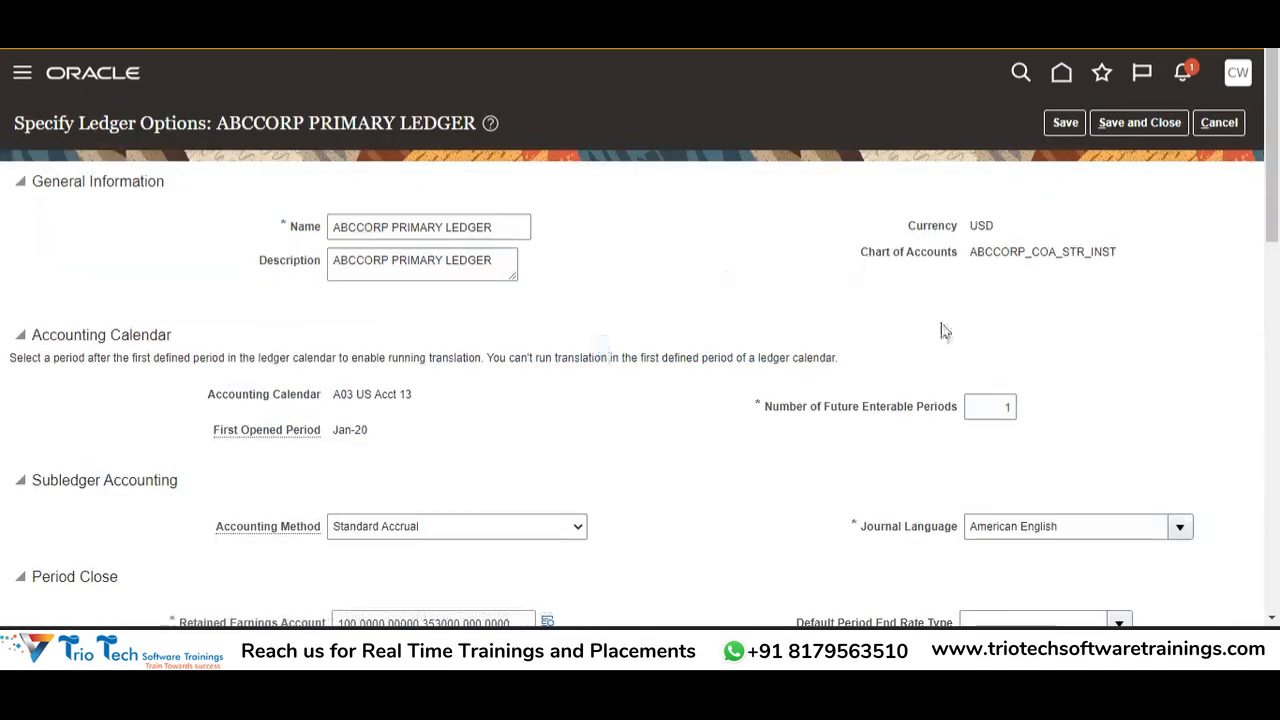
pyautogui.scroll(-7, 640, 340)
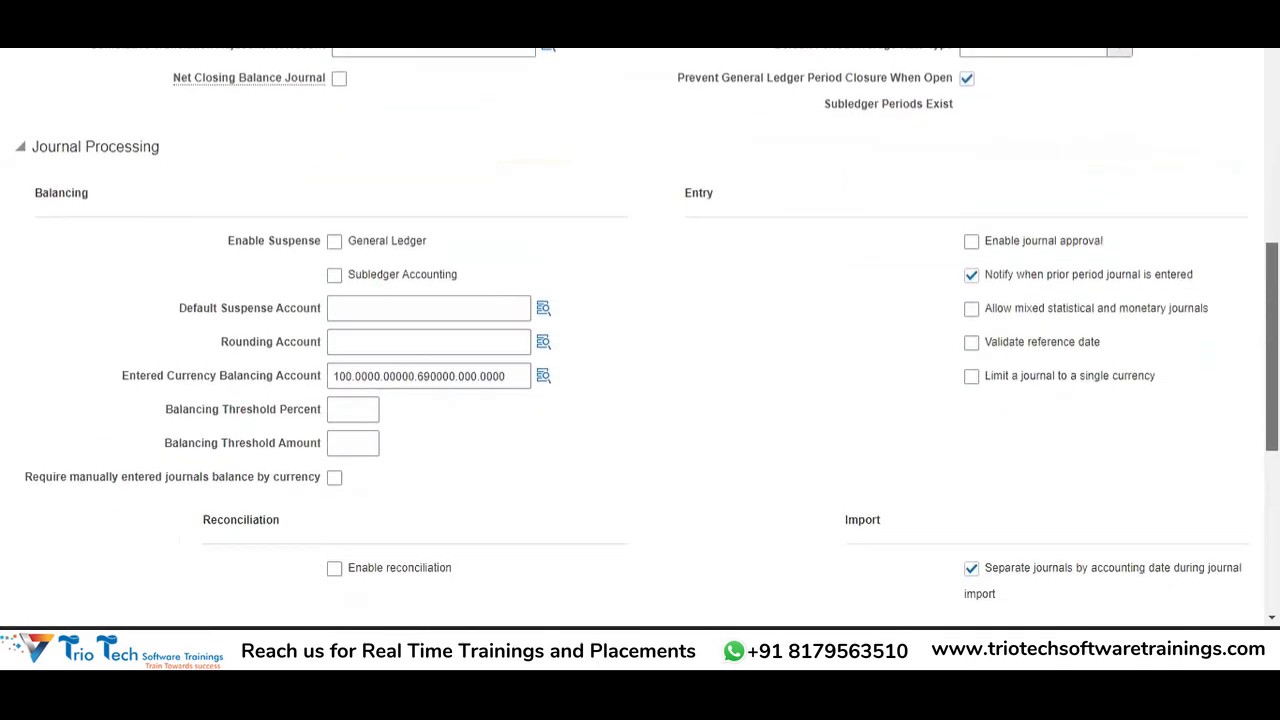
pyautogui.scroll(-1, 640, 340)
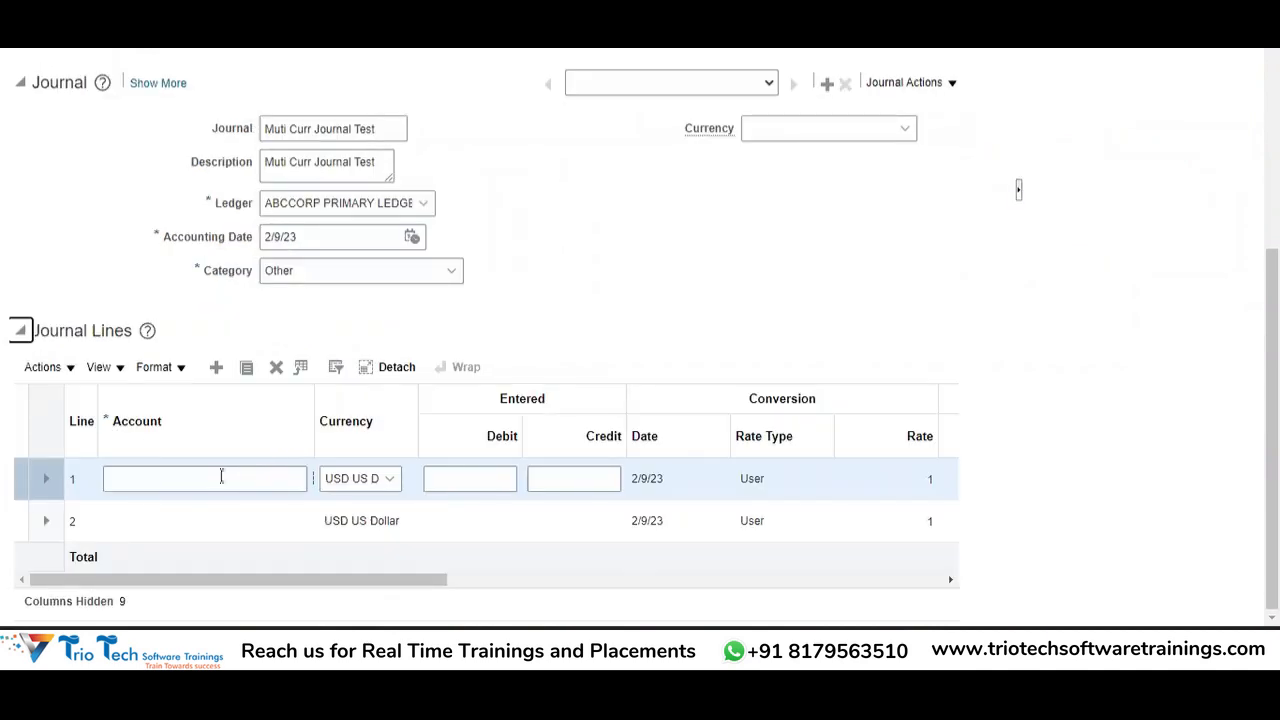
# - Widen the journal lines' Account column and set the company segment of line 1's account to 100 ABCCORP INC
pyautogui.click(219, 478)
pyautogui.moveTo(314, 396); pyautogui.dragTo(366, 397)
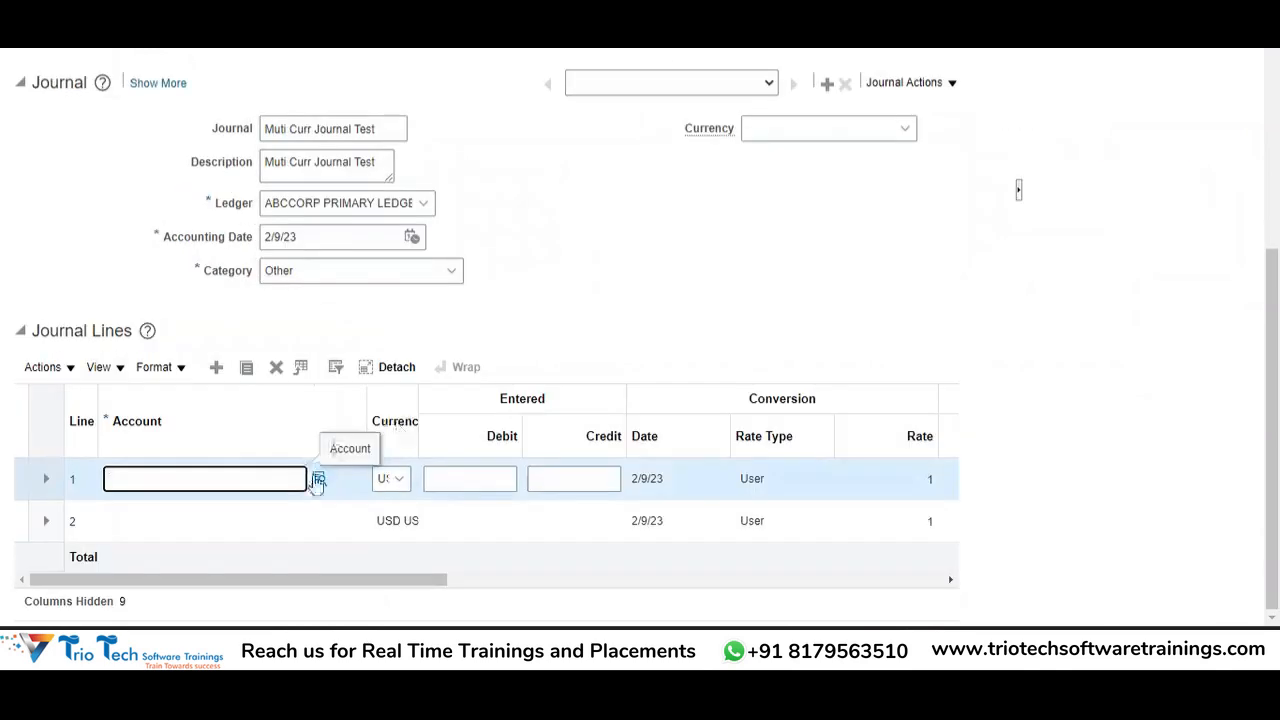
pyautogui.click(314, 478)
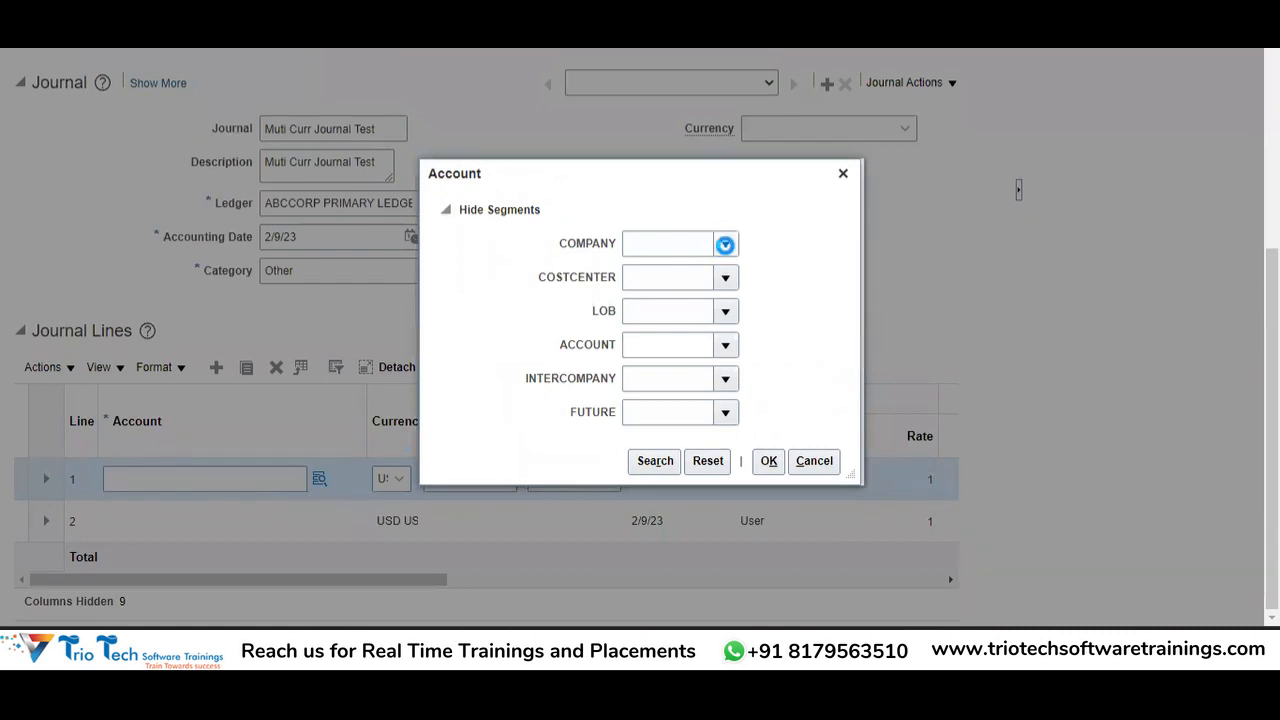
pyautogui.click(724, 244)
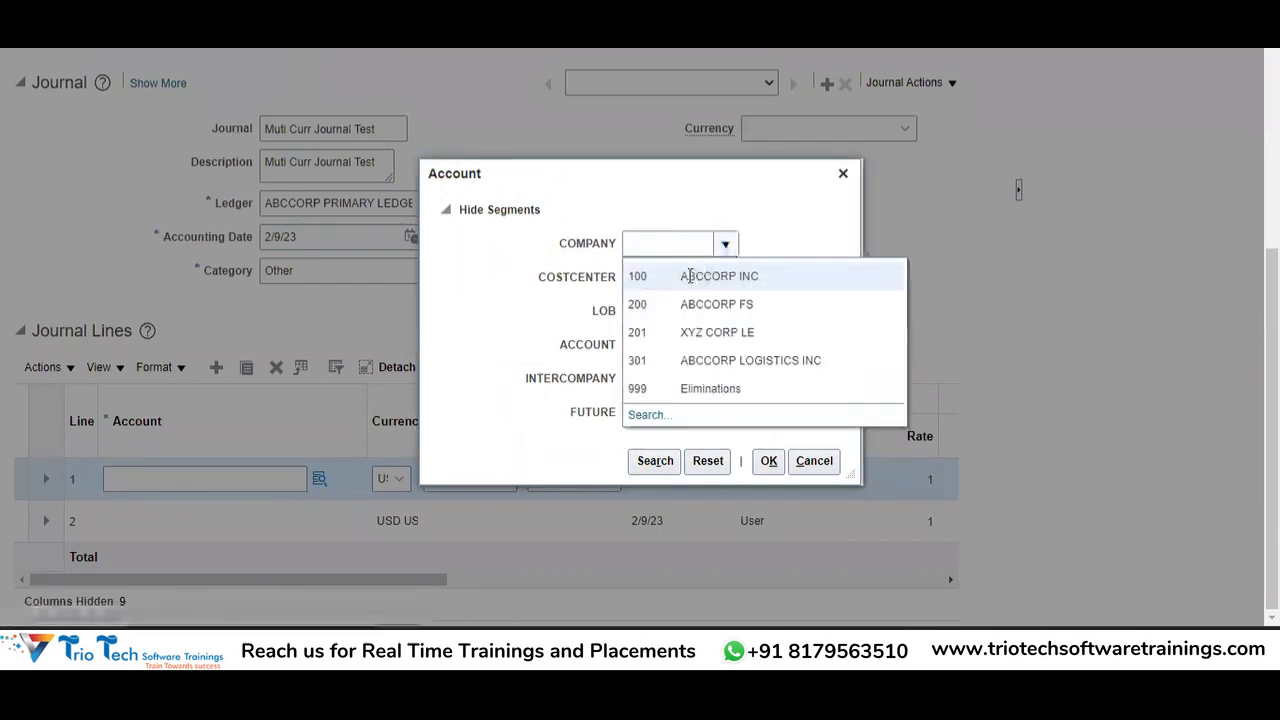
pyautogui.write('100')
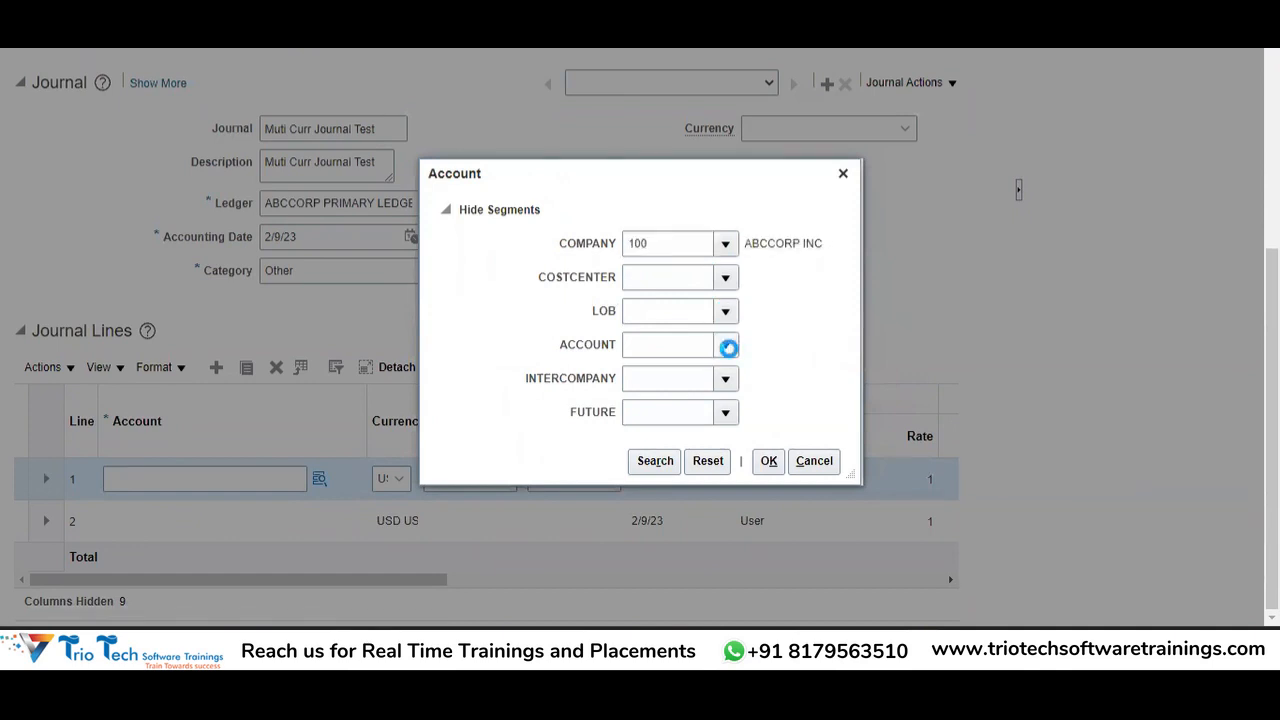
# - Find the natural account by the description Salary% and choose 615000 SALARY AND WAGES as the account segment
pyautogui.click(728, 345)
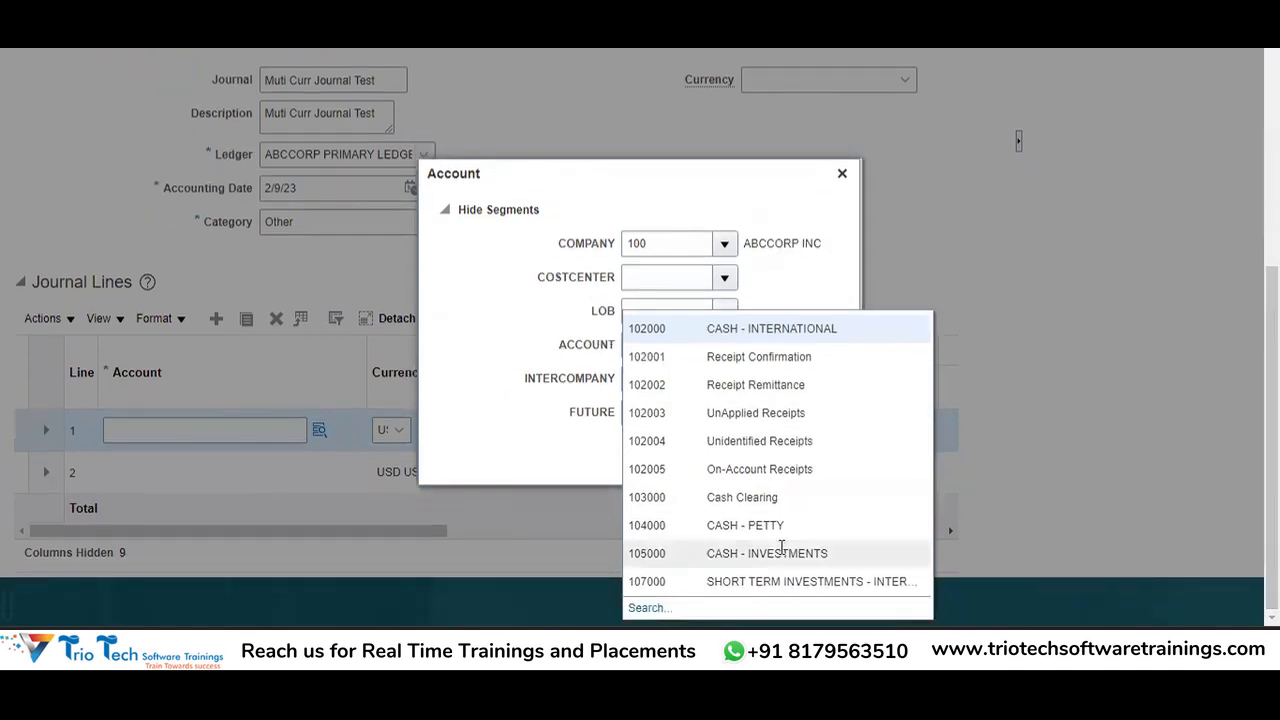
pyautogui.click(645, 608)
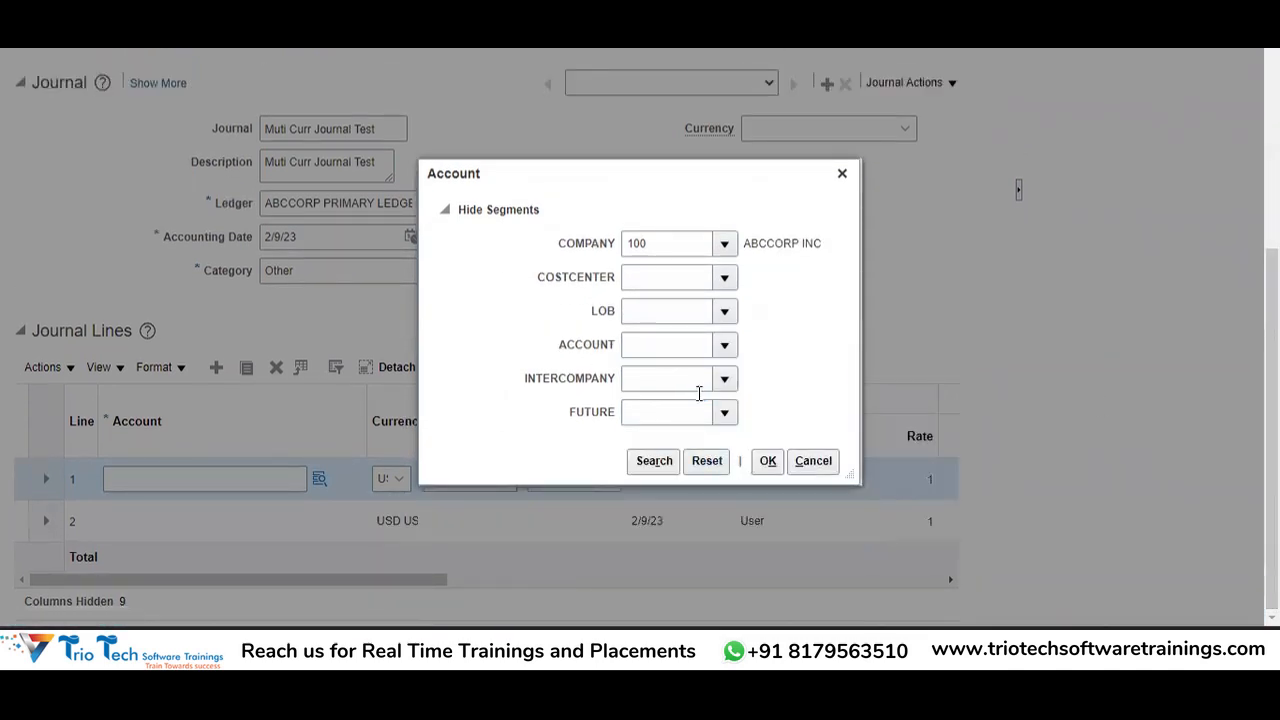
pyautogui.click(613, 315)
pyautogui.write('Sa')
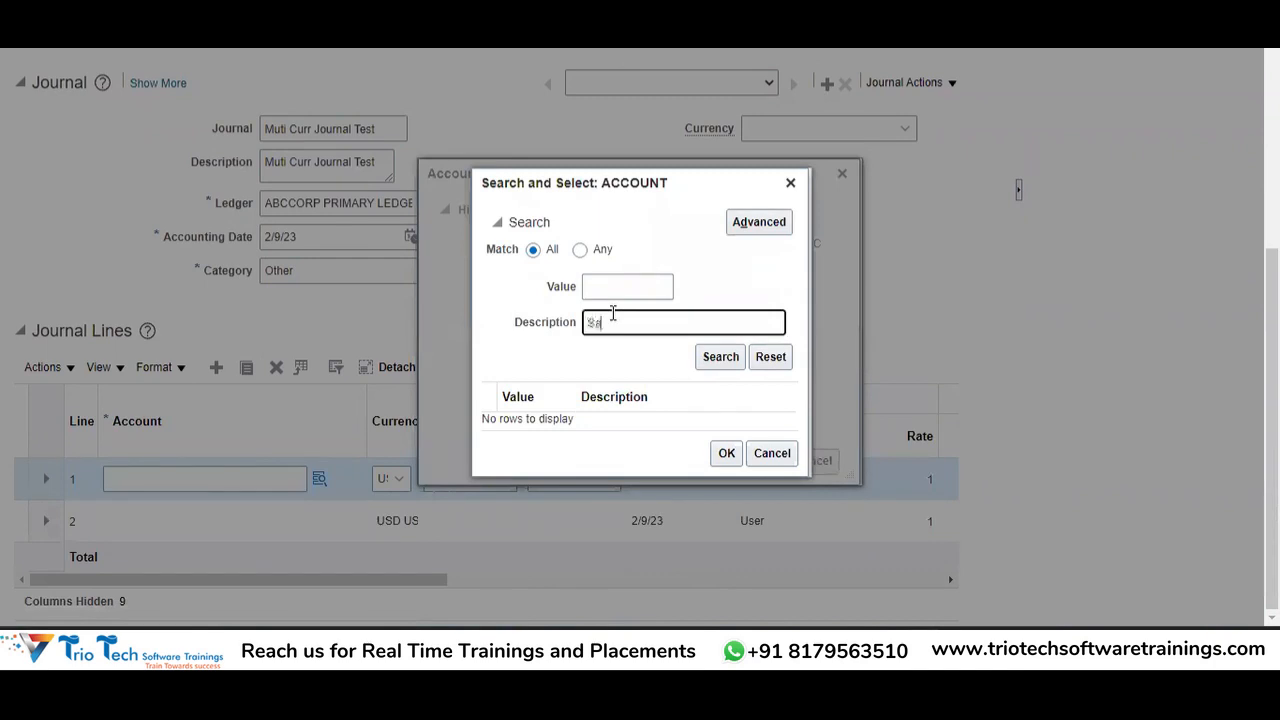
pyautogui.write('lary%')
pyautogui.press('Tab')
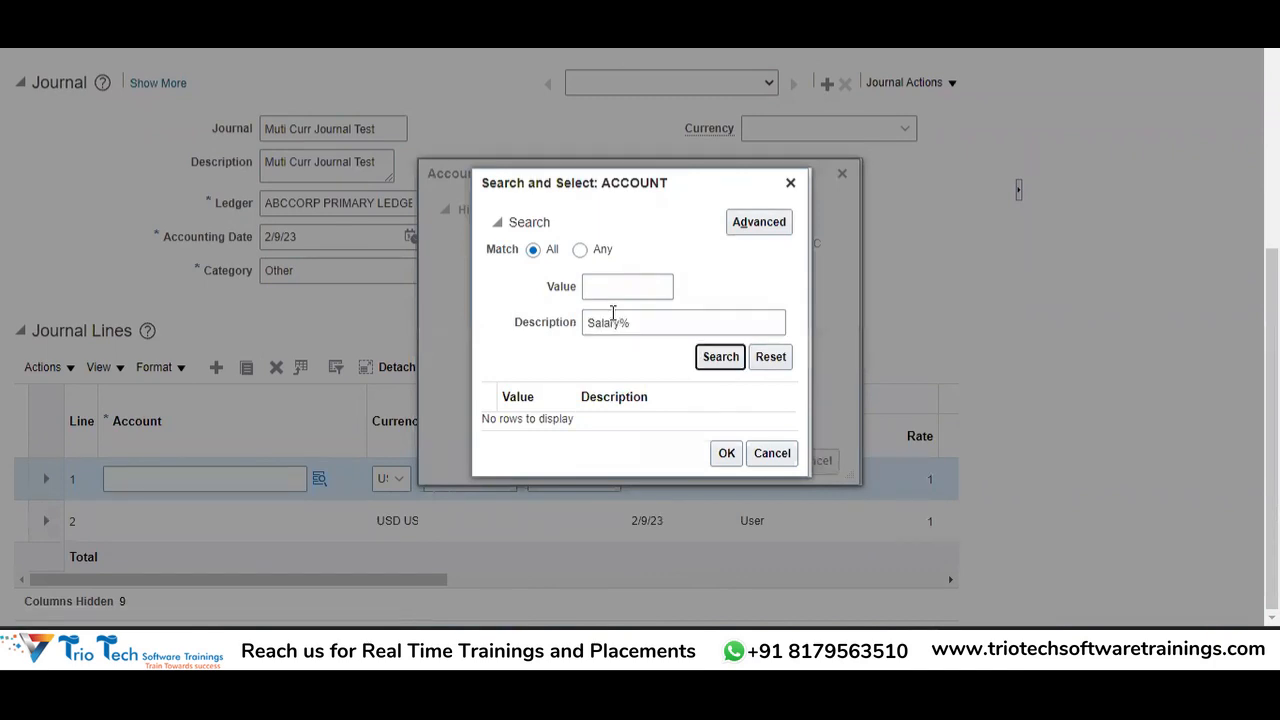
pyautogui.click(702, 362)
pyautogui.click(601, 423)
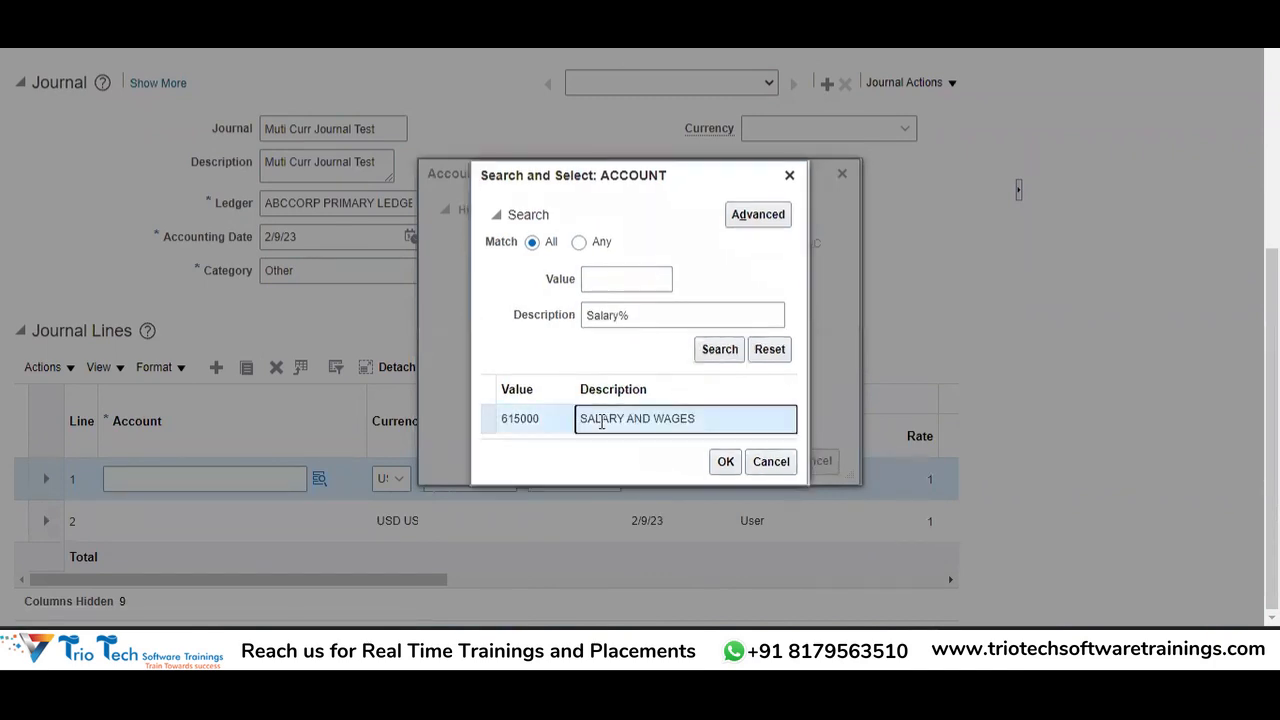
pyautogui.click(725, 462)
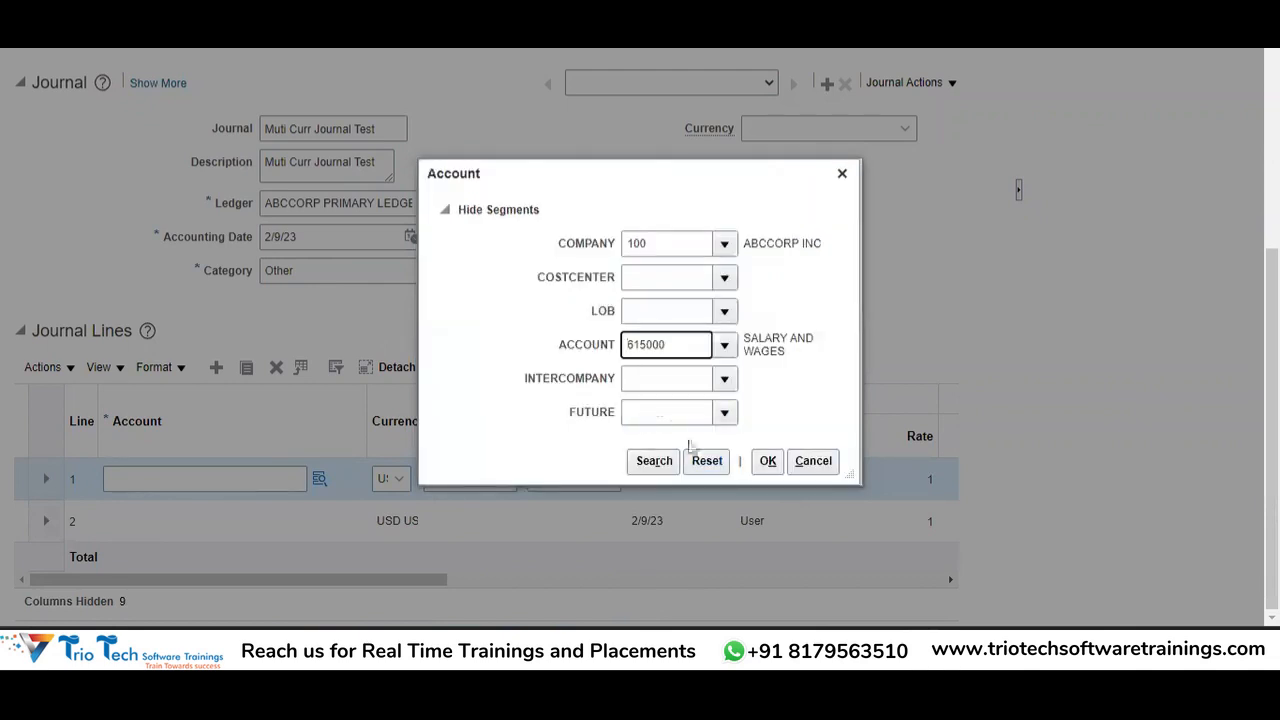
# - Assign the account combination 100.1001.10001.615000.000.0000 to journal line 1 and enter a debit of 2,000
pyautogui.click(654, 461)
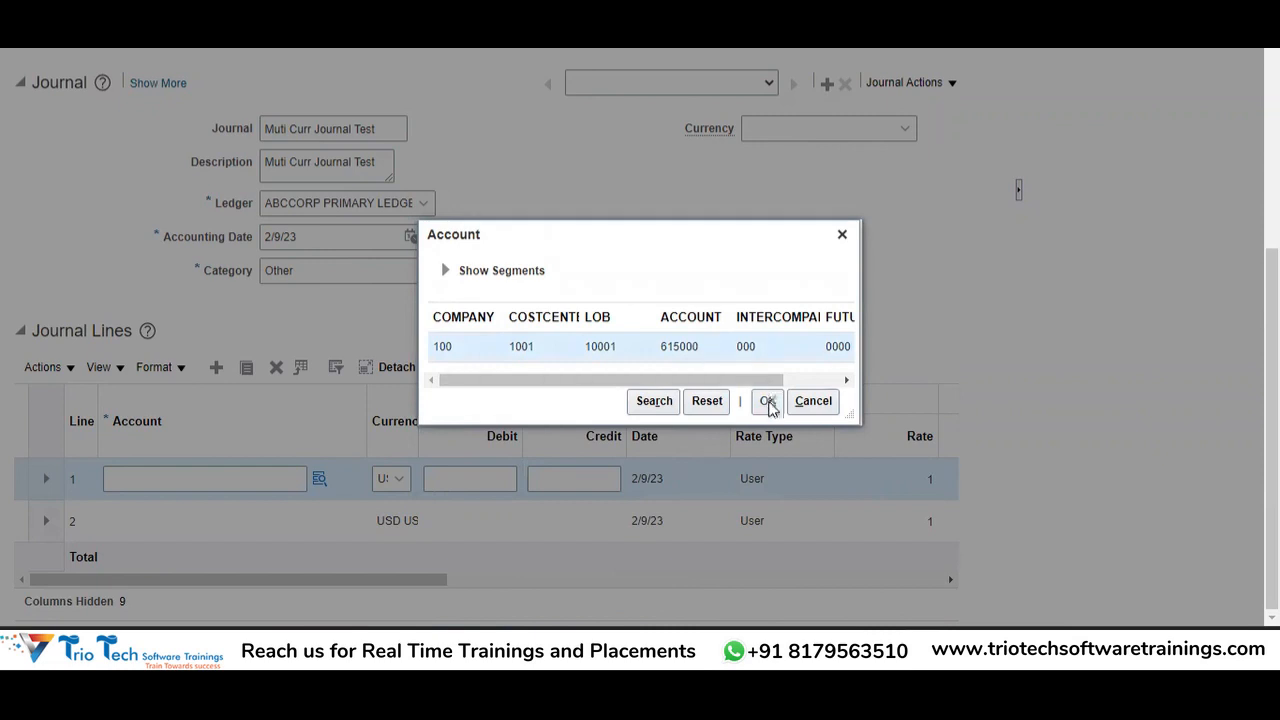
pyautogui.click(768, 402)
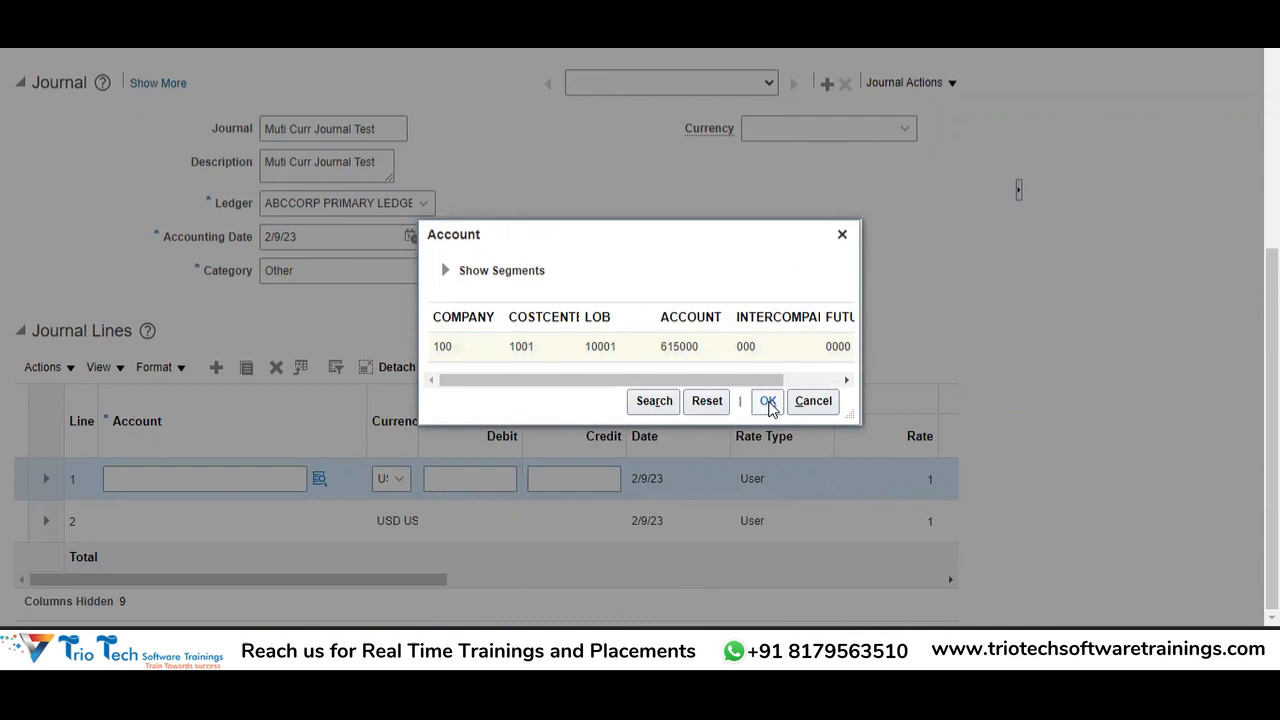
pyautogui.click(766, 402)
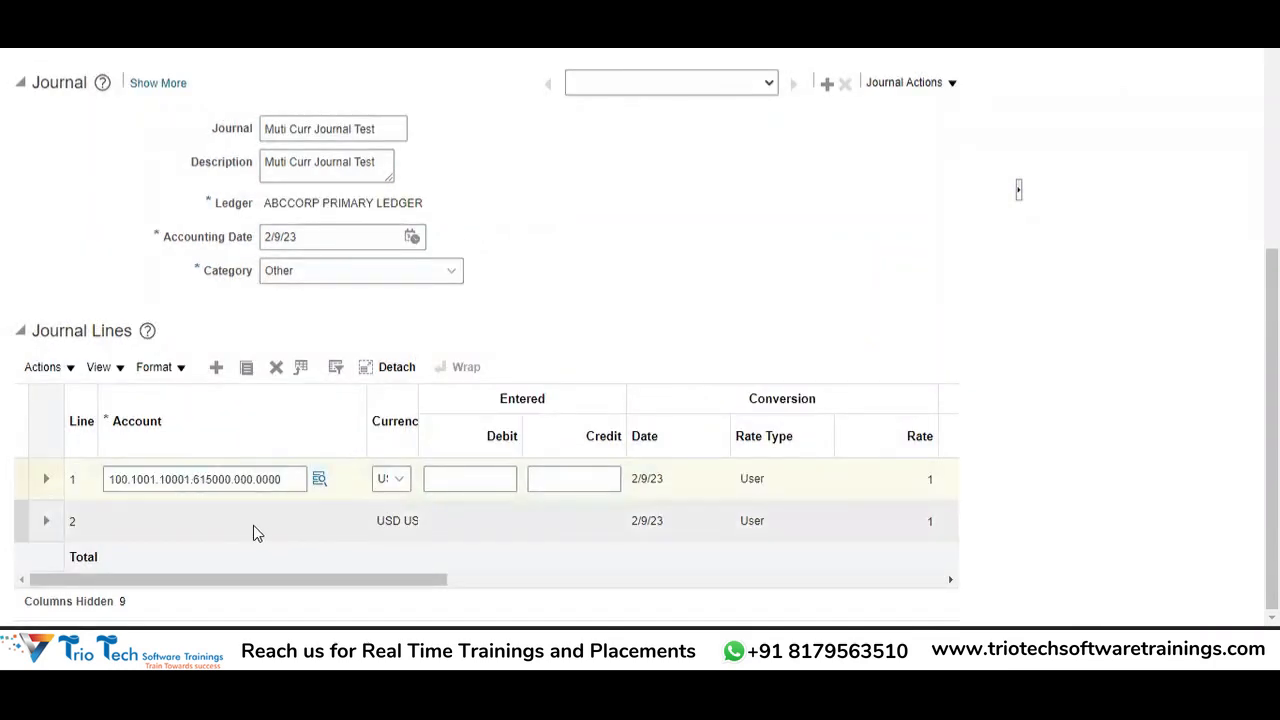
pyautogui.click(463, 478)
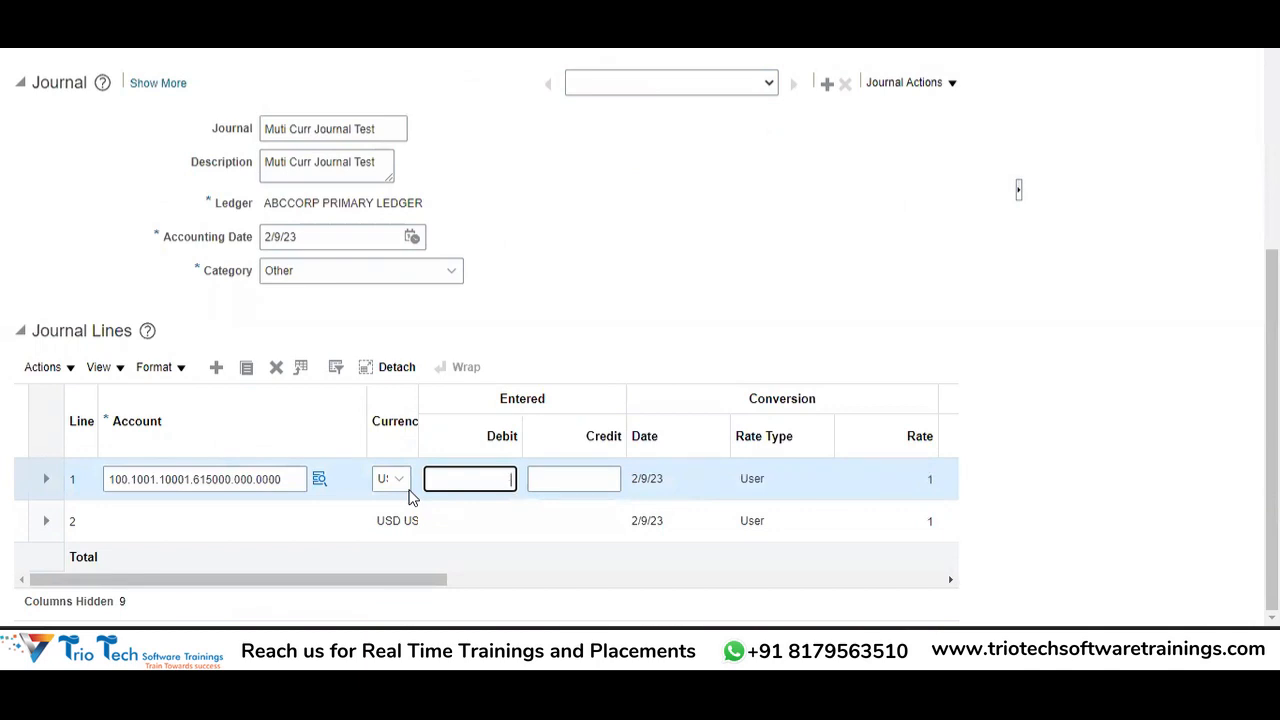
# - For journal line 2's account, choose company 100 ABCCORP INC and account 103000 Cash Clearing and search for matching account combinations
pyautogui.click(221, 532)
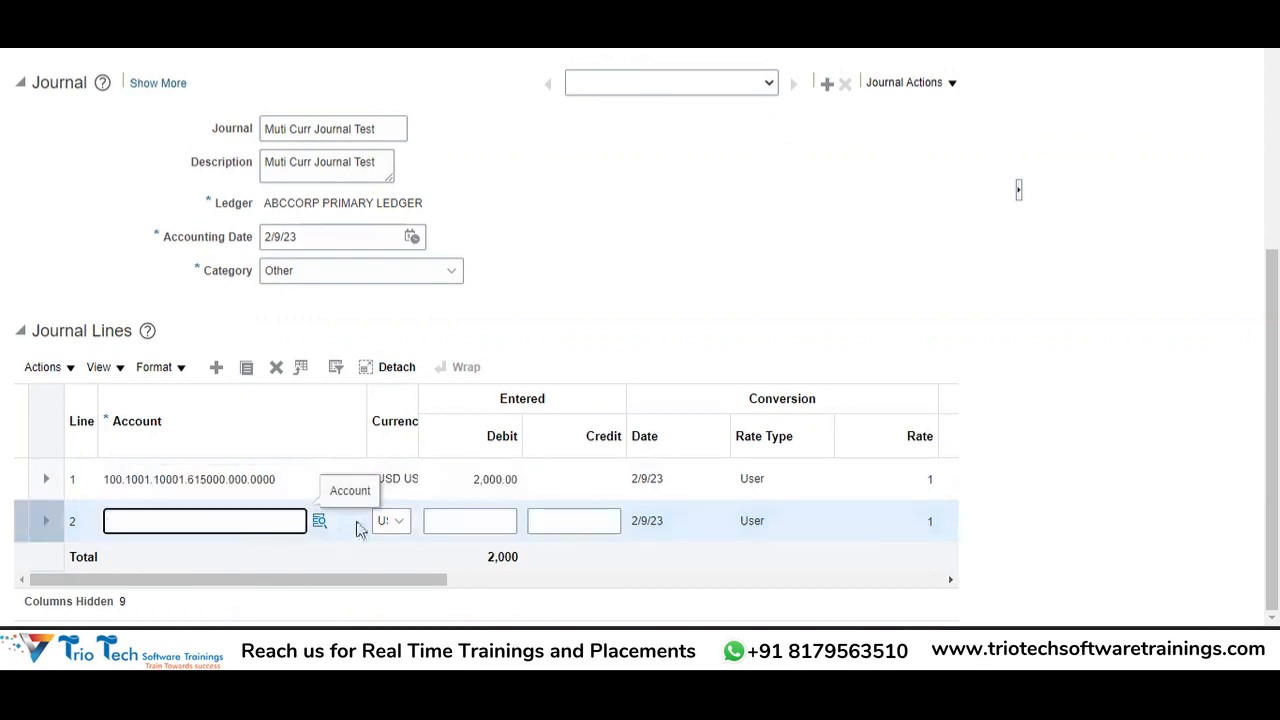
pyautogui.click(320, 522)
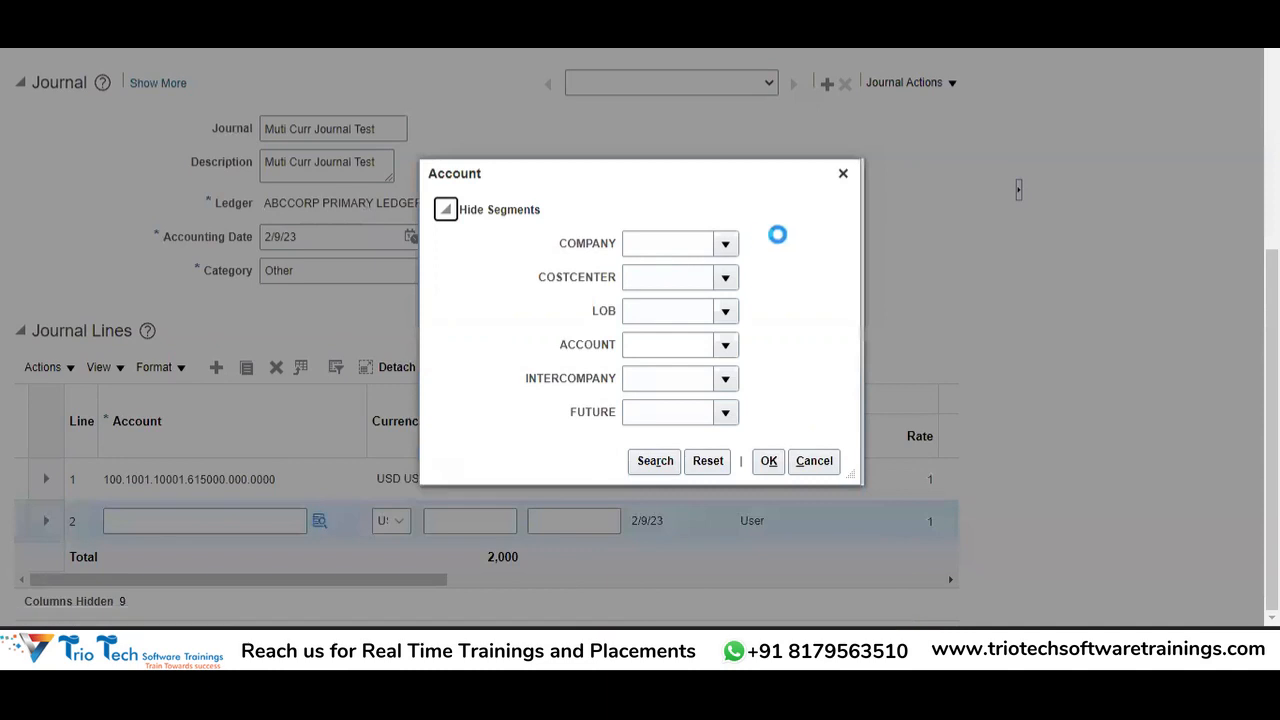
pyautogui.click(726, 244)
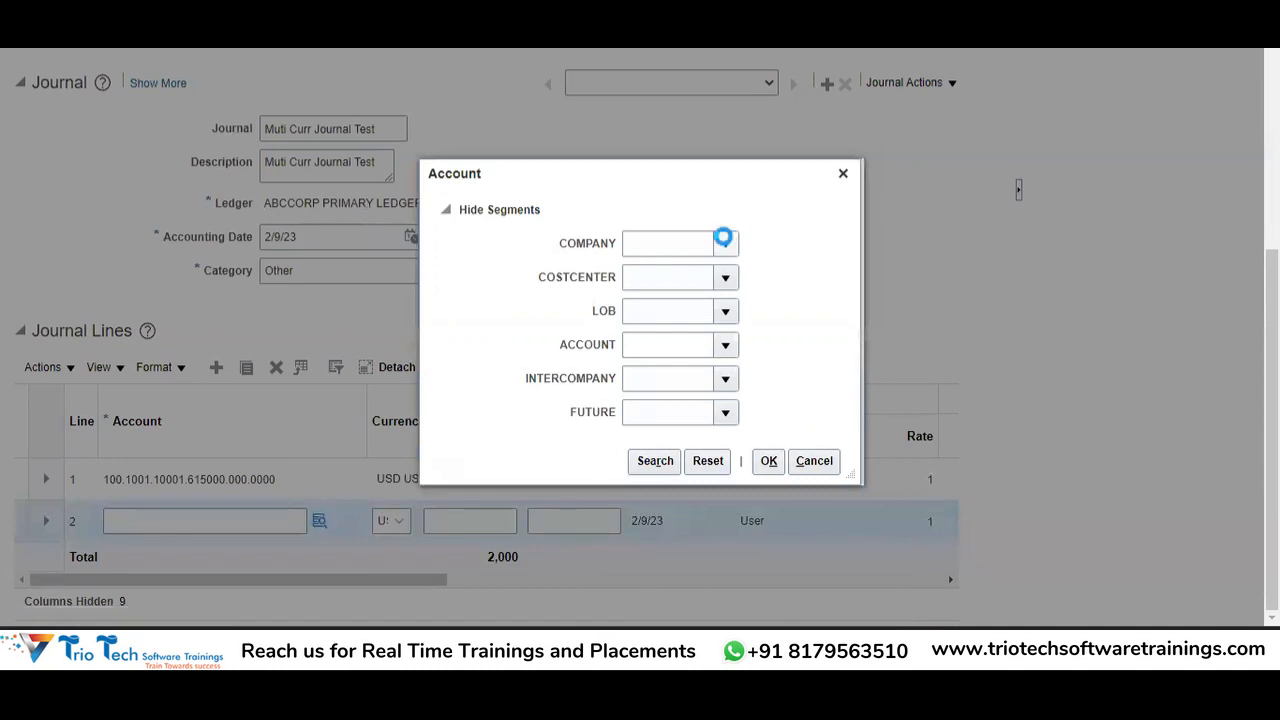
pyautogui.click(692, 274)
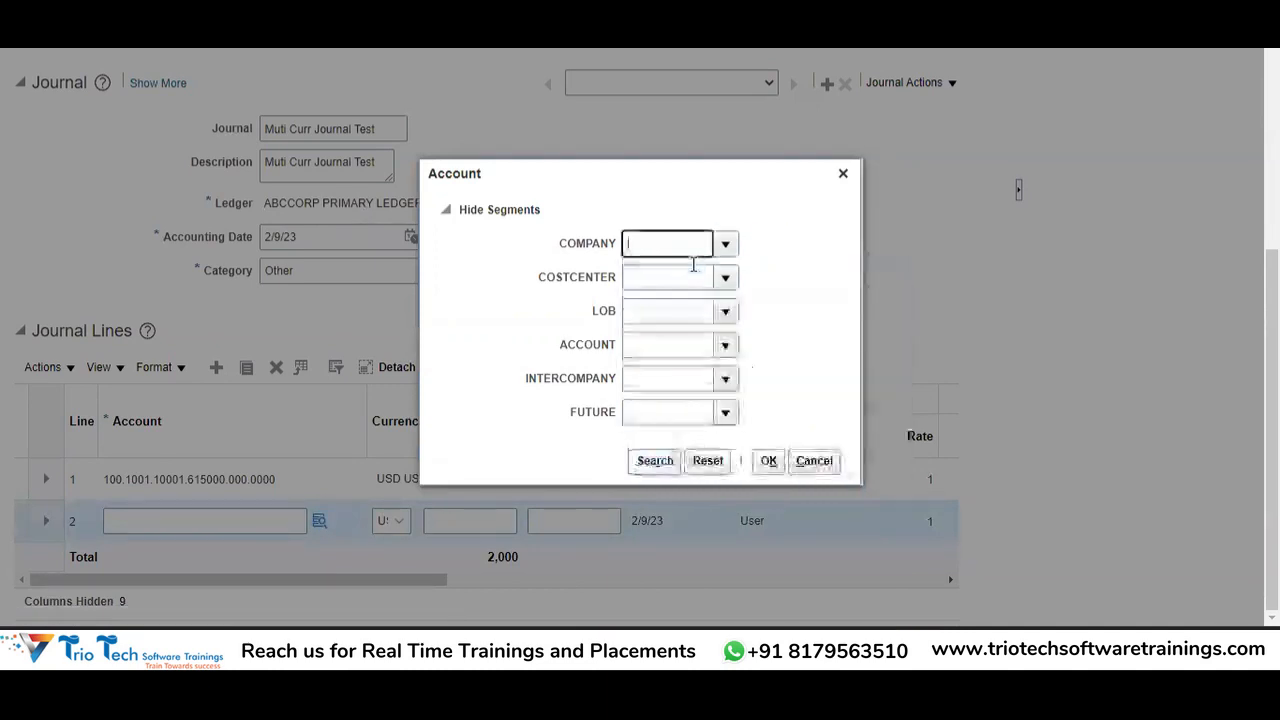
pyautogui.click(721, 345)
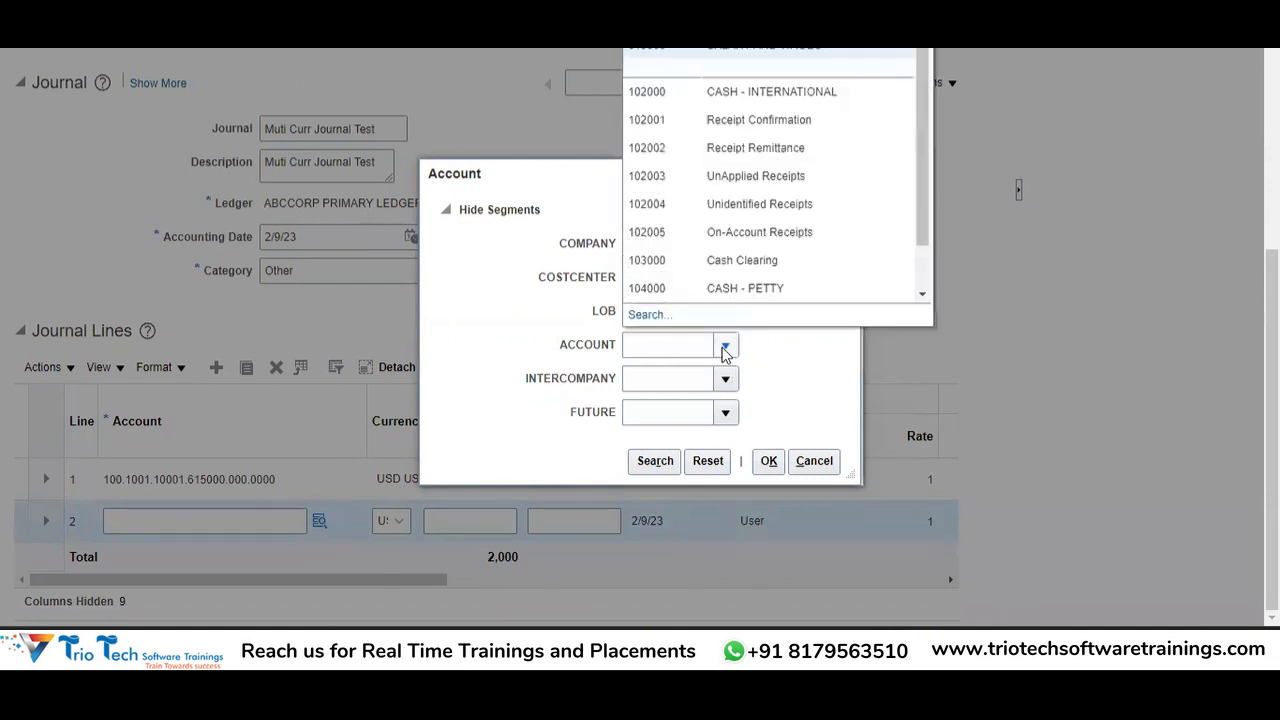
pyautogui.click(736, 261)
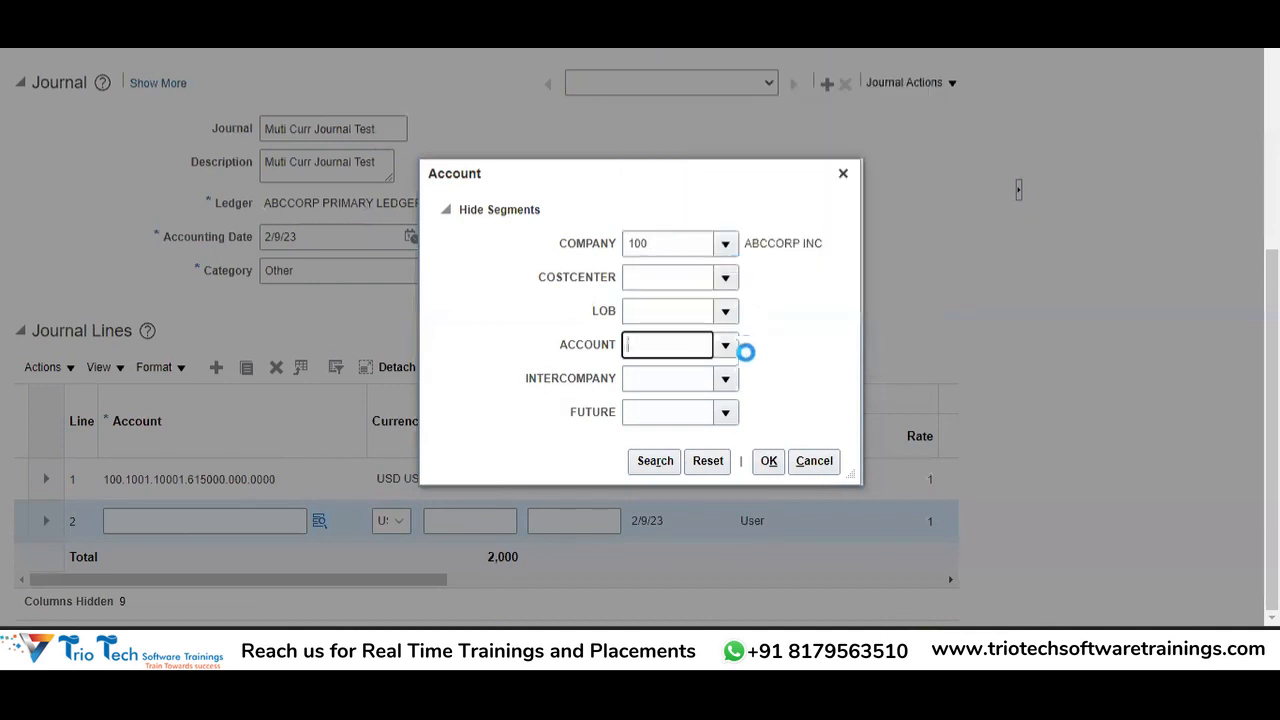
pyautogui.click(688, 381)
pyautogui.click(725, 378)
pyautogui.click(691, 281)
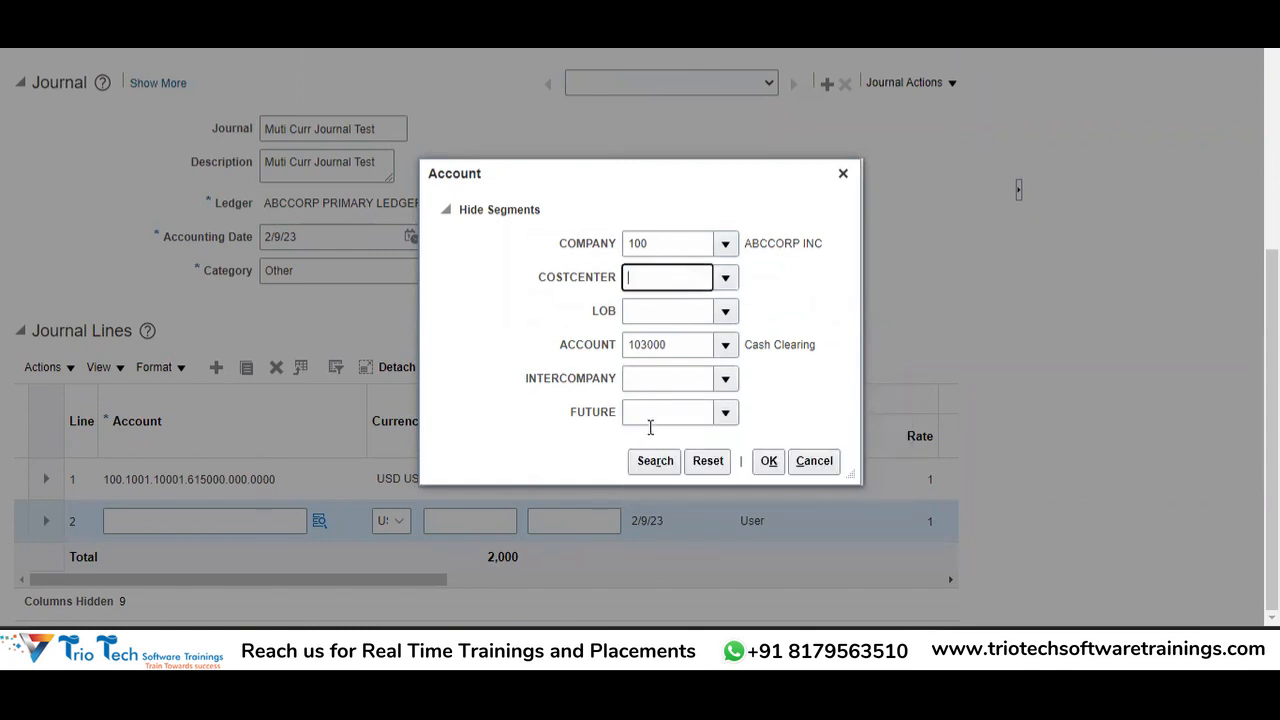
pyautogui.click(640, 465)
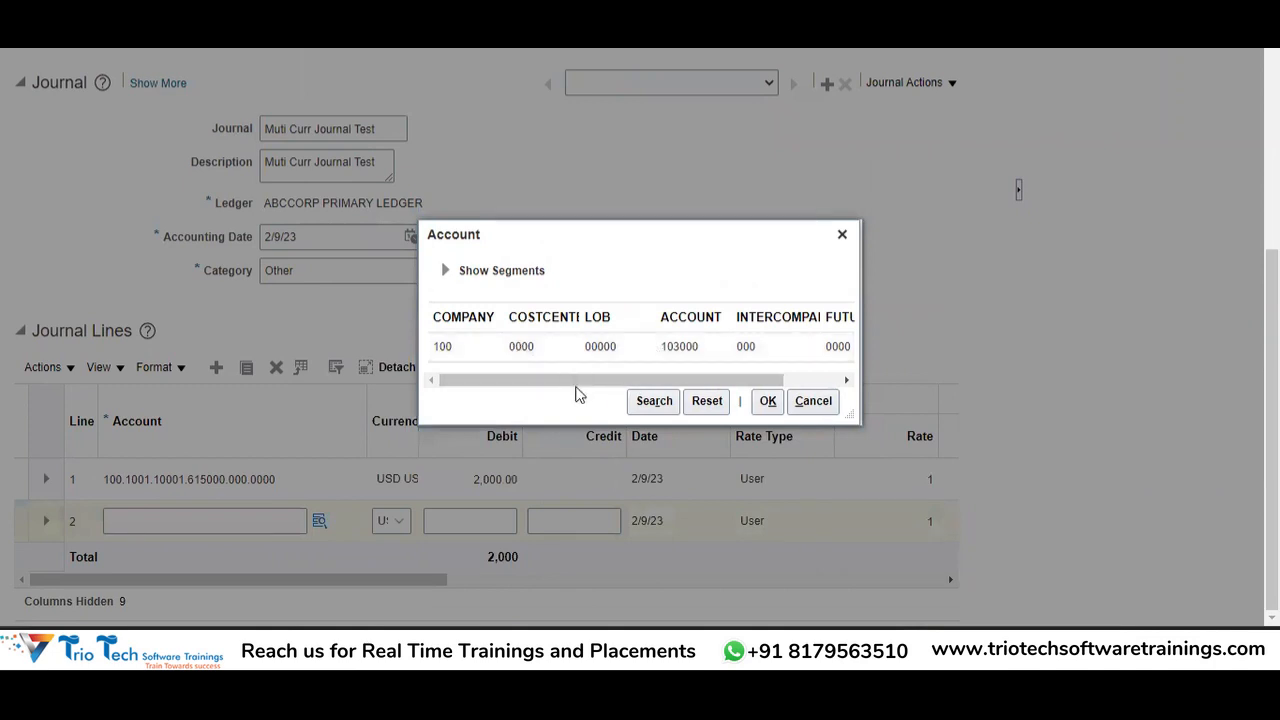
pyautogui.click(445, 270)
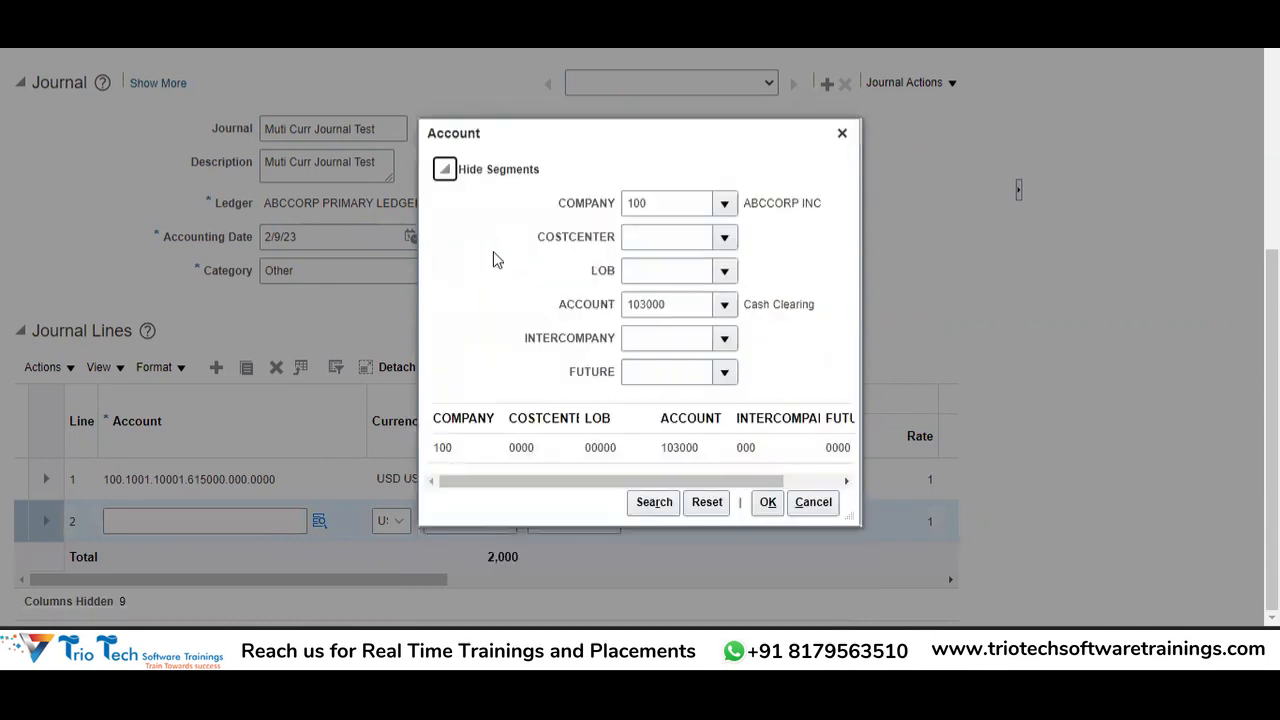
# - Complete line 2's account with cost center 1001 CORPORATE, LOB 00000, intercompany 000 and future 0000, and assign it to the line
pyautogui.click(706, 237)
pyautogui.click(724, 240)
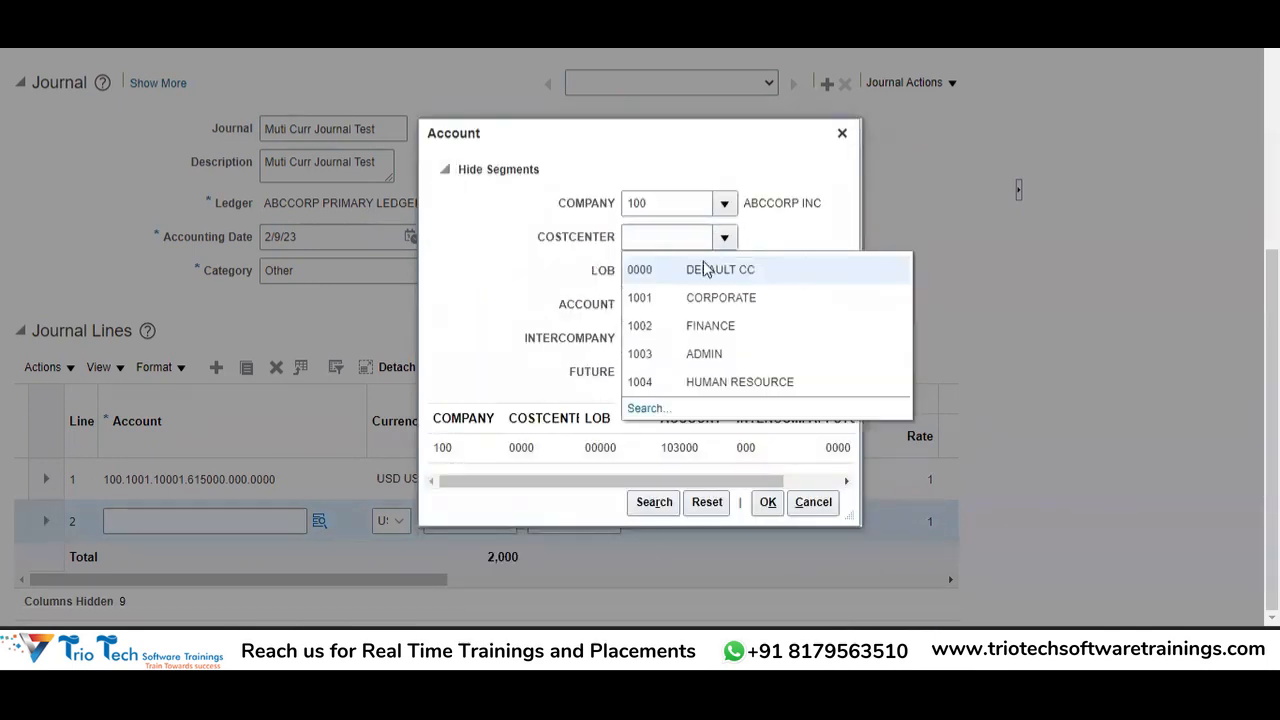
pyautogui.click(672, 302)
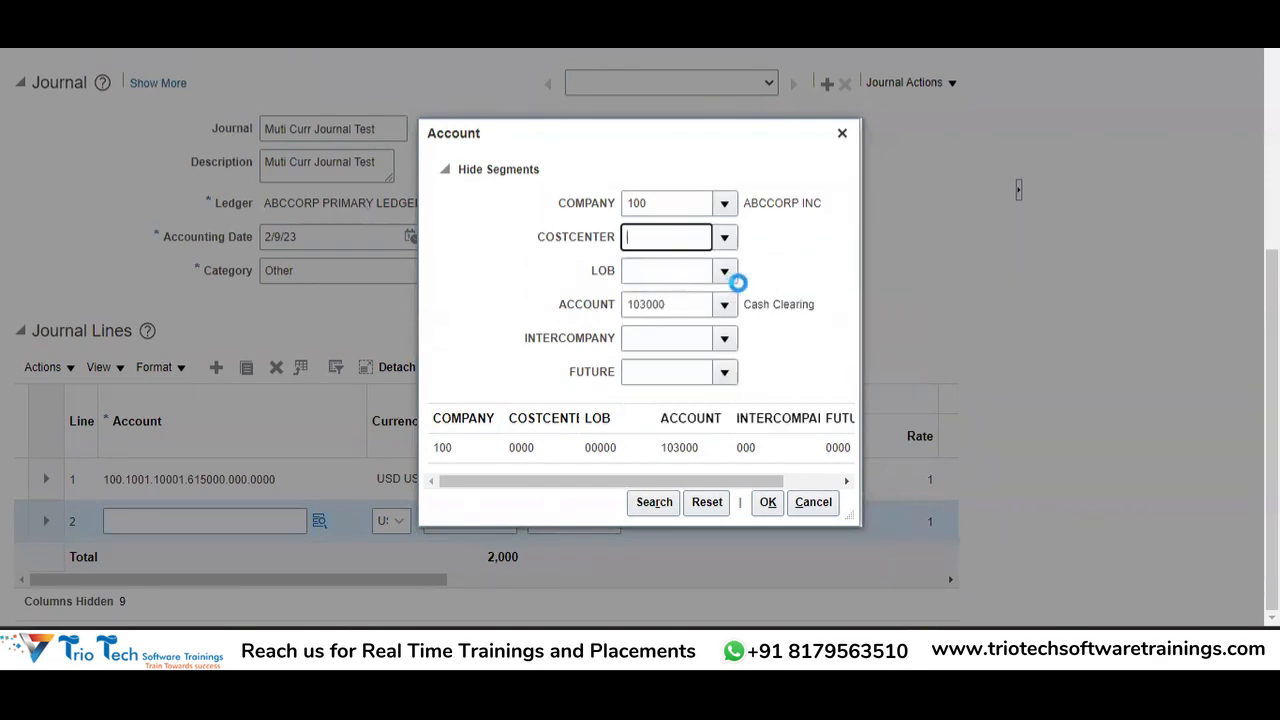
pyautogui.click(724, 271)
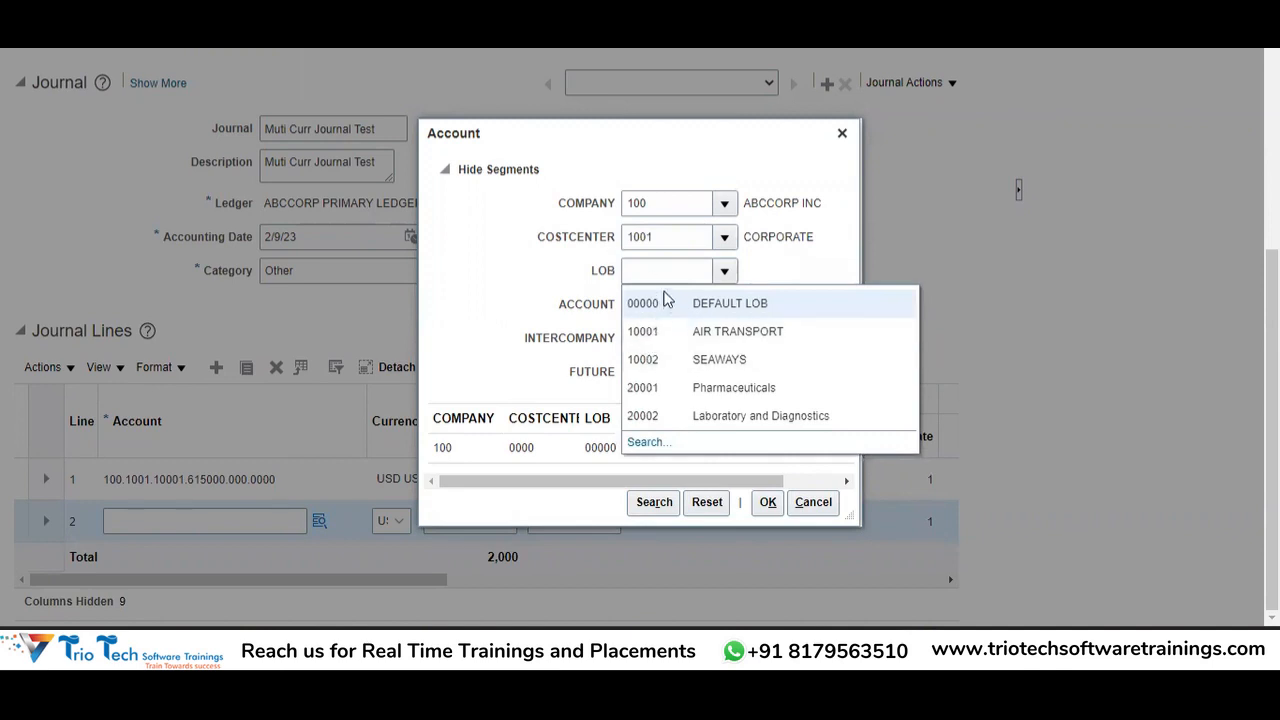
pyautogui.click(663, 304)
pyautogui.click(724, 342)
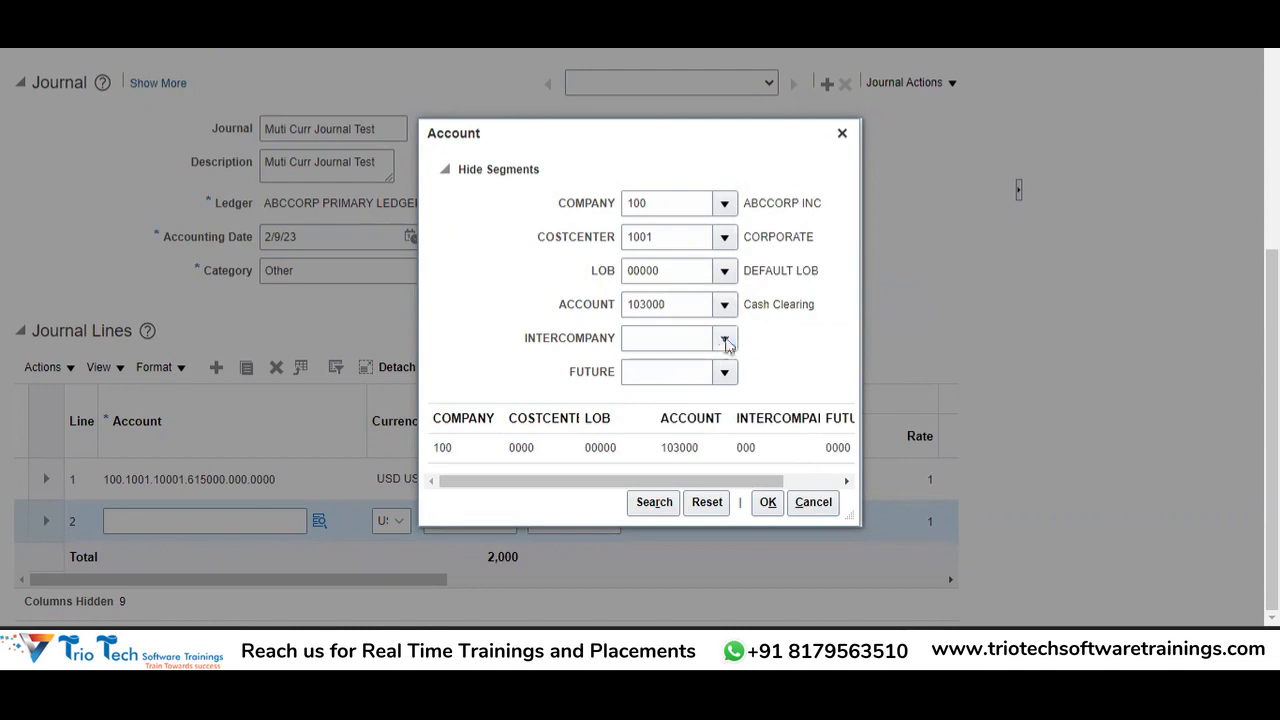
pyautogui.click(700, 369)
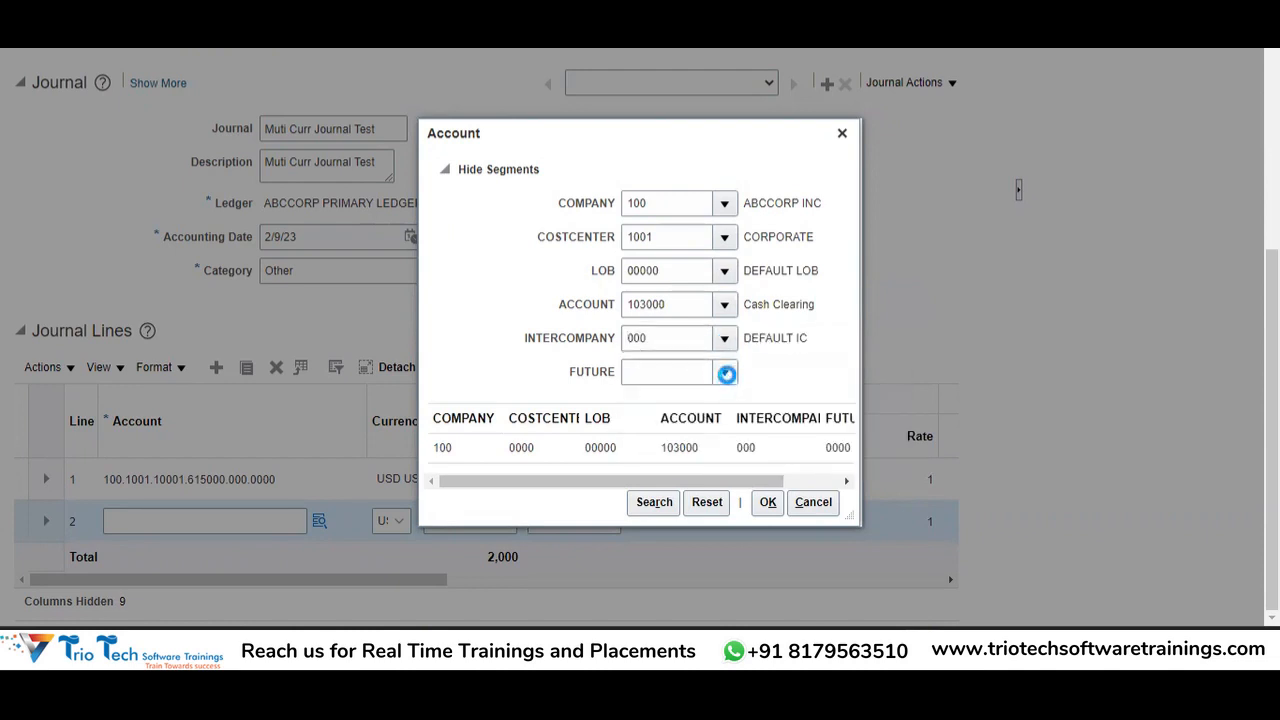
pyautogui.click(726, 372)
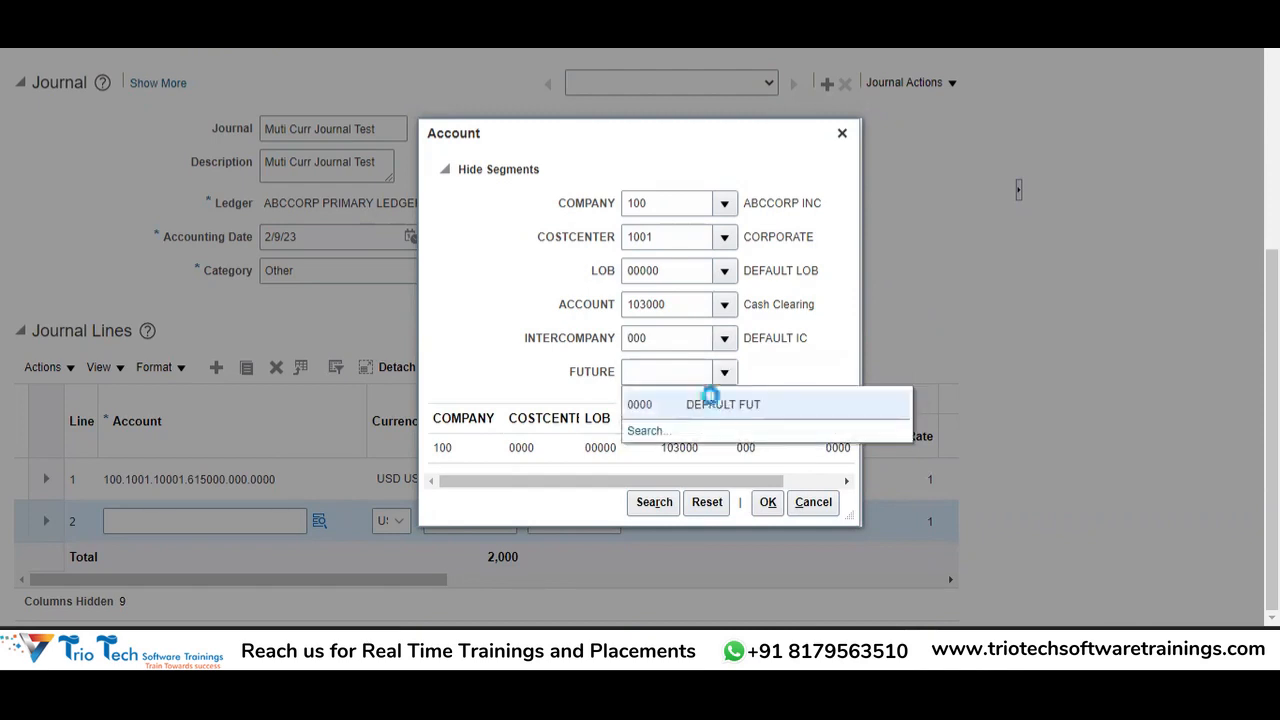
pyautogui.click(711, 401)
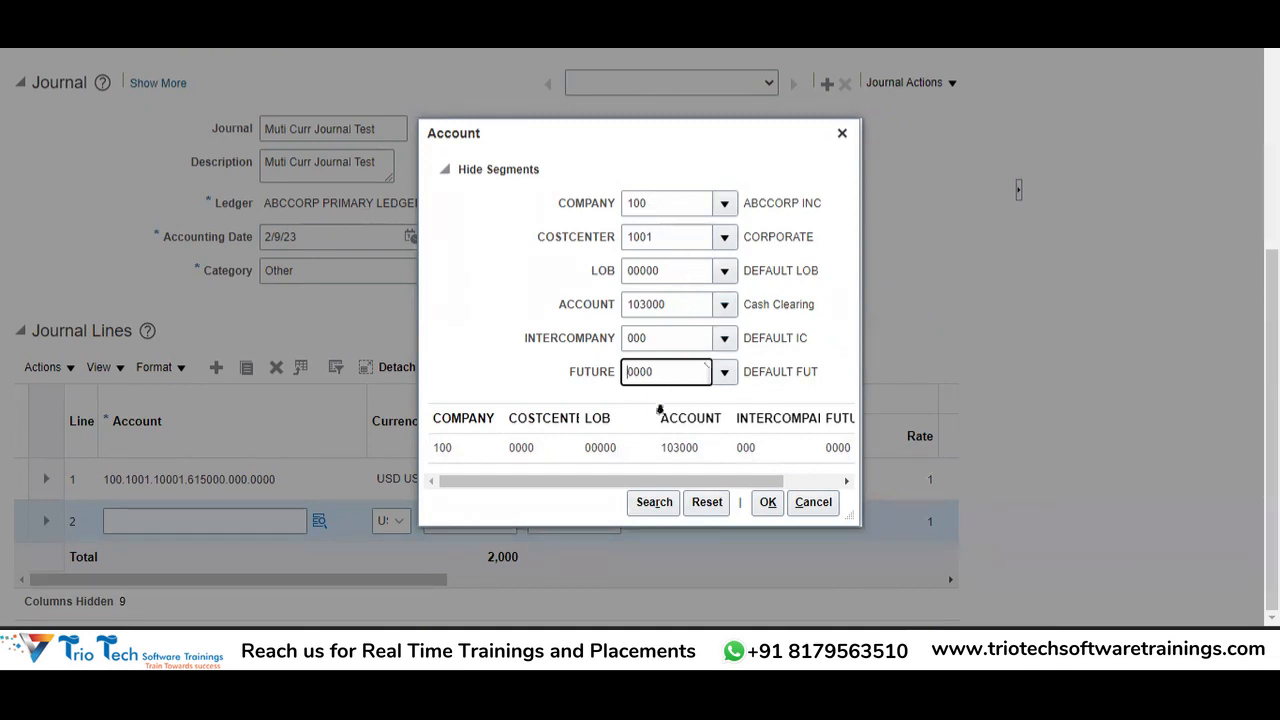
pyautogui.click(606, 450)
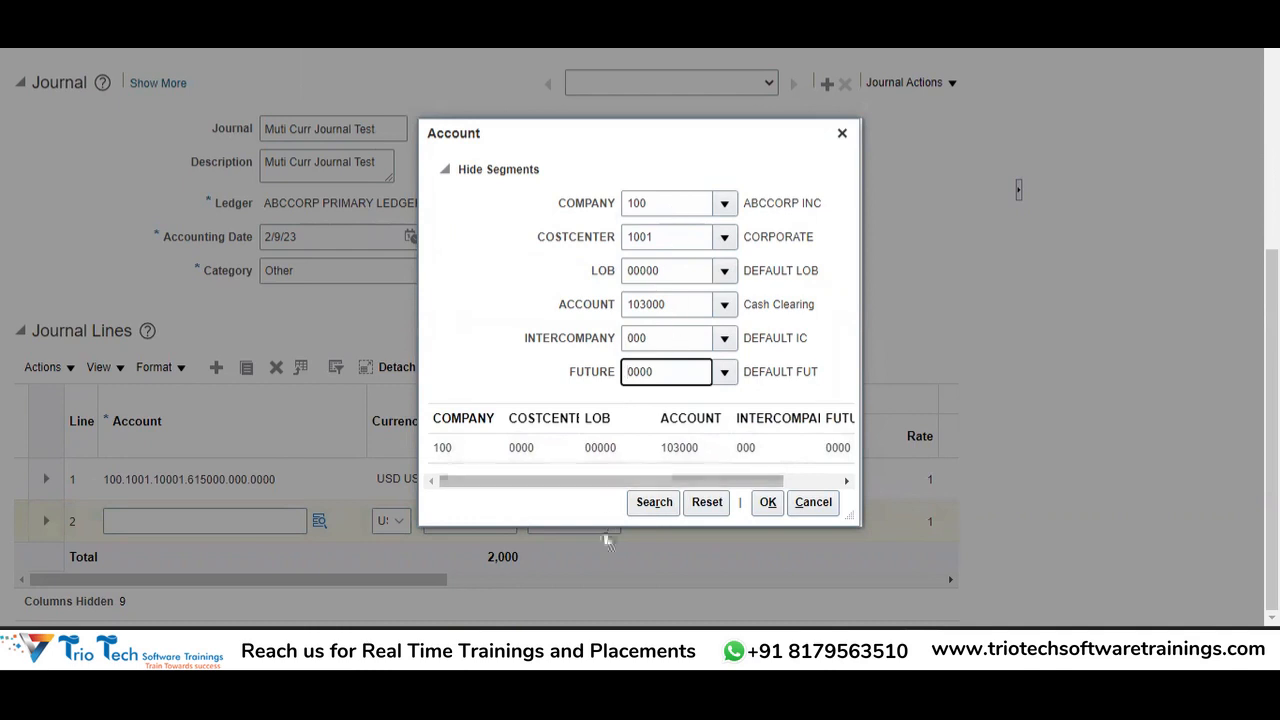
pyautogui.click(765, 505)
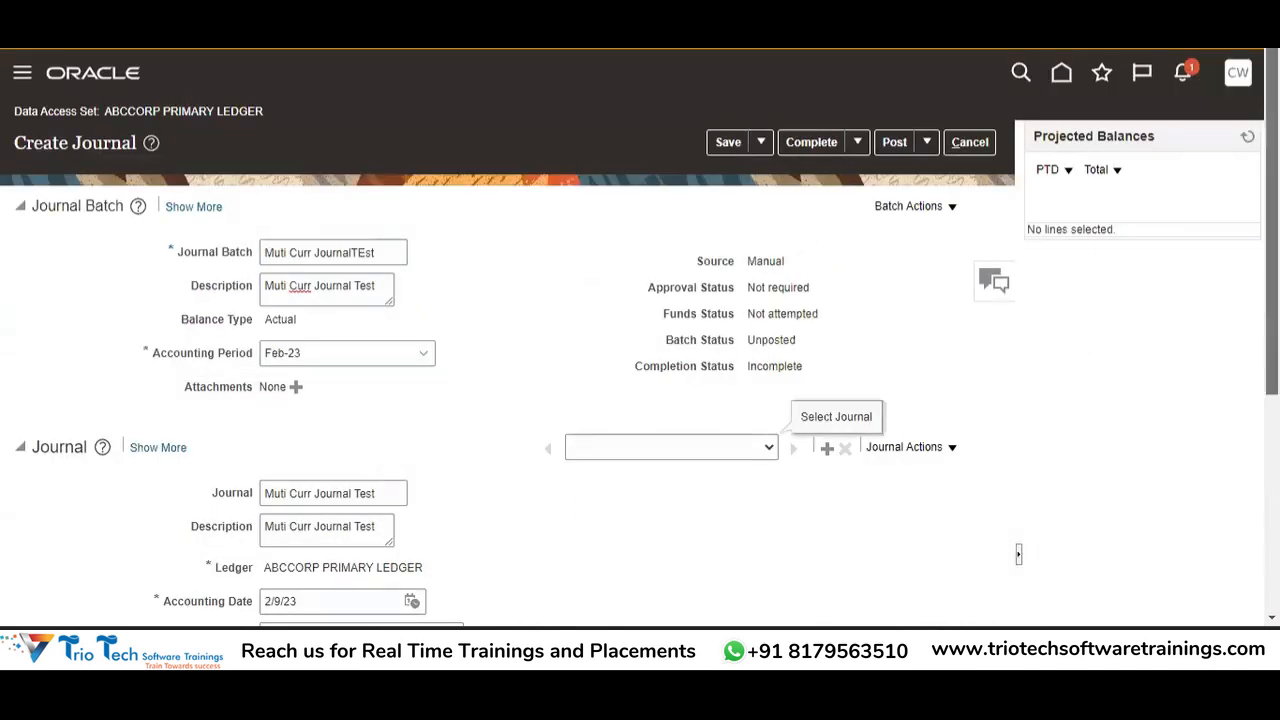
# - Reopen the account selection for journal line 2 and search for the combination 100.1001.00000.103000.000.0000
pyautogui.moveTo(1271, 255); pyautogui.dragTo(1271, 465)
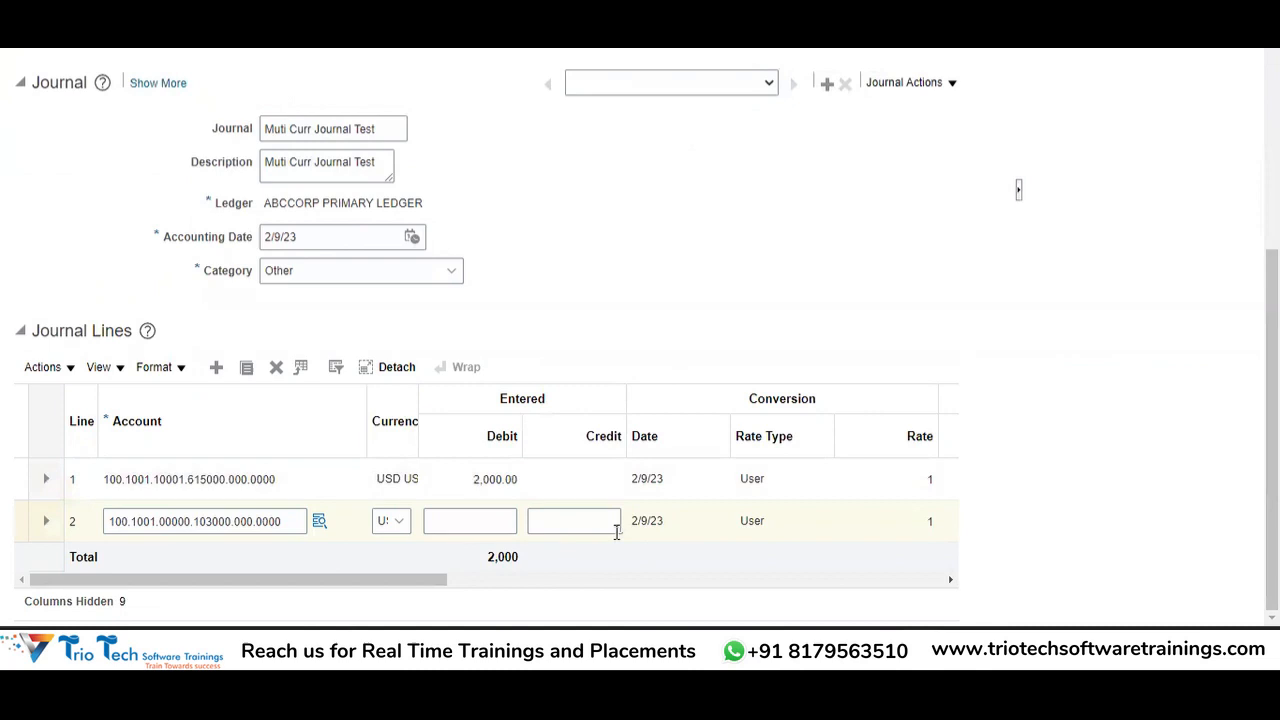
pyautogui.click(316, 520)
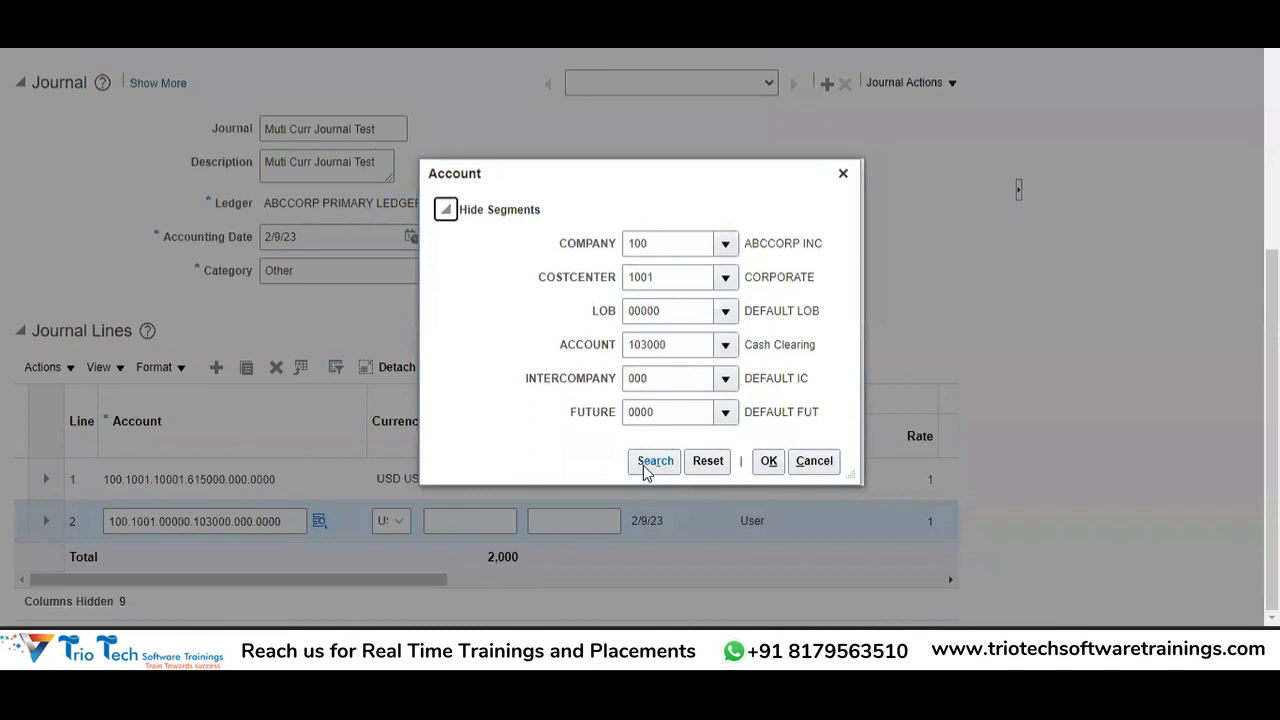
pyautogui.click(645, 468)
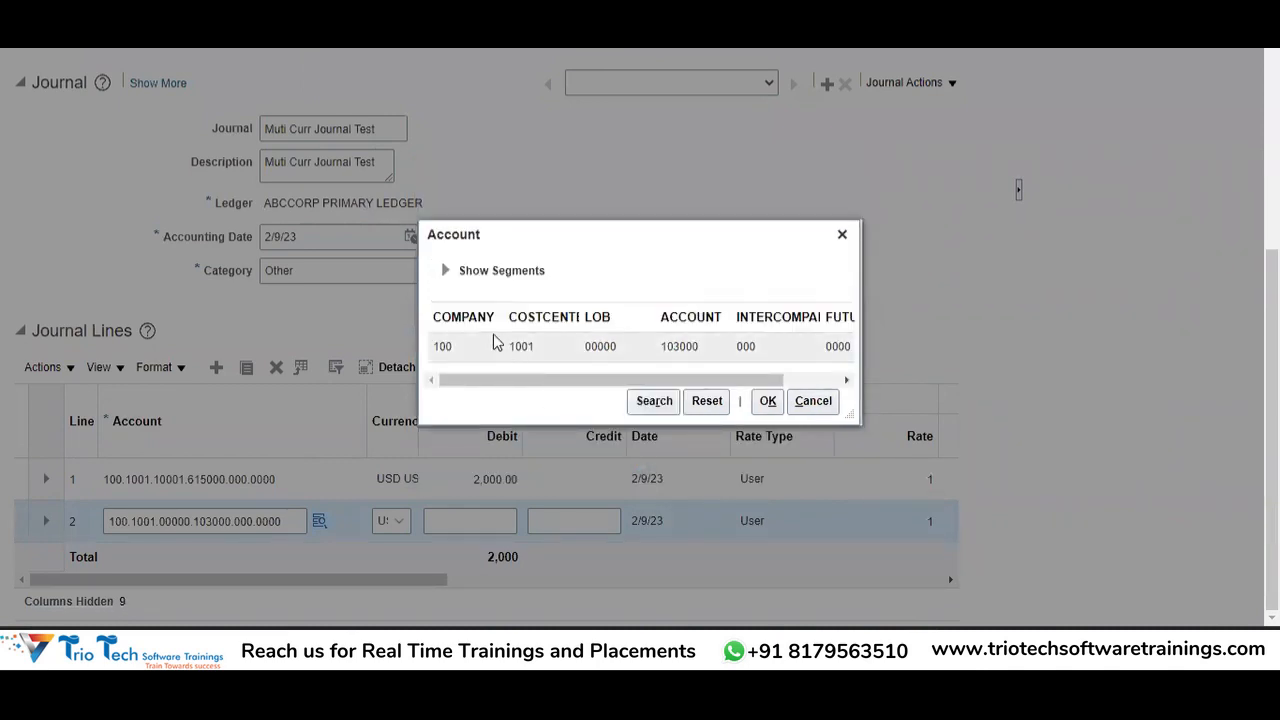
pyautogui.click(445, 270)
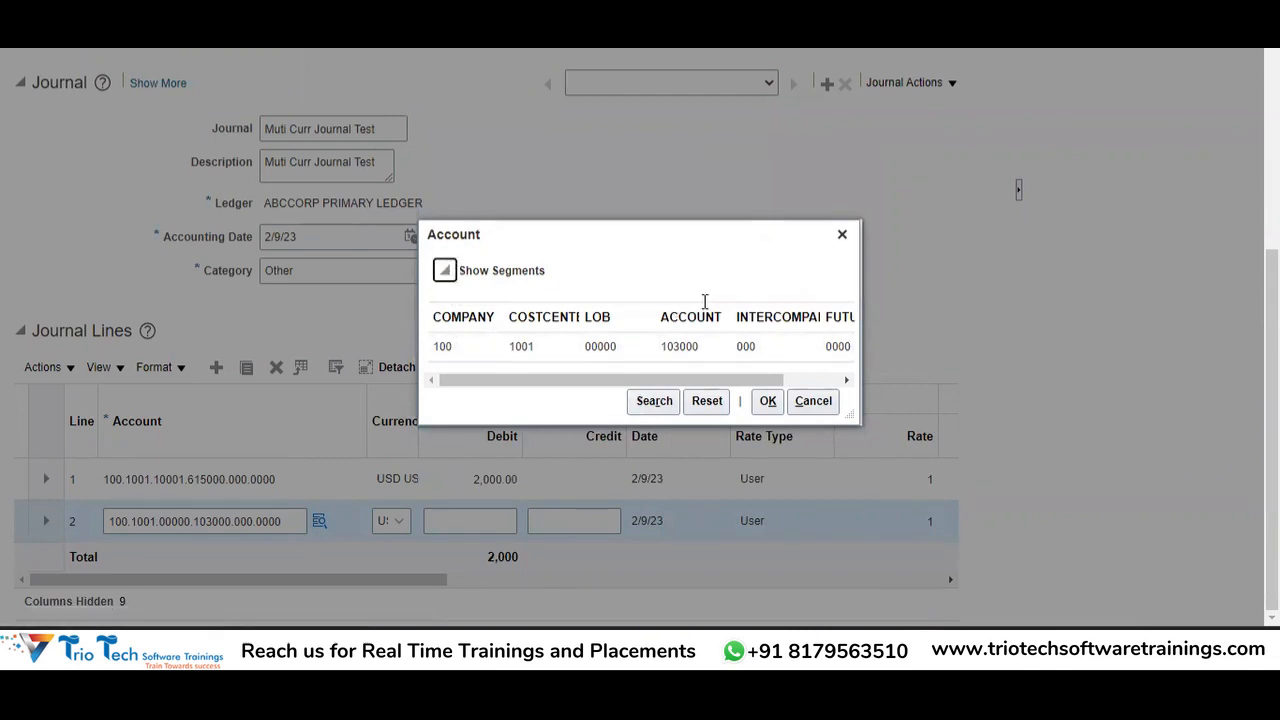
# - Clear the cost center, LOB, intercompany and future segments from line 2's account search, keeping only company and account
pyautogui.click(680, 229)
pyautogui.press('BackSpace')
pyautogui.press('BackSpace')
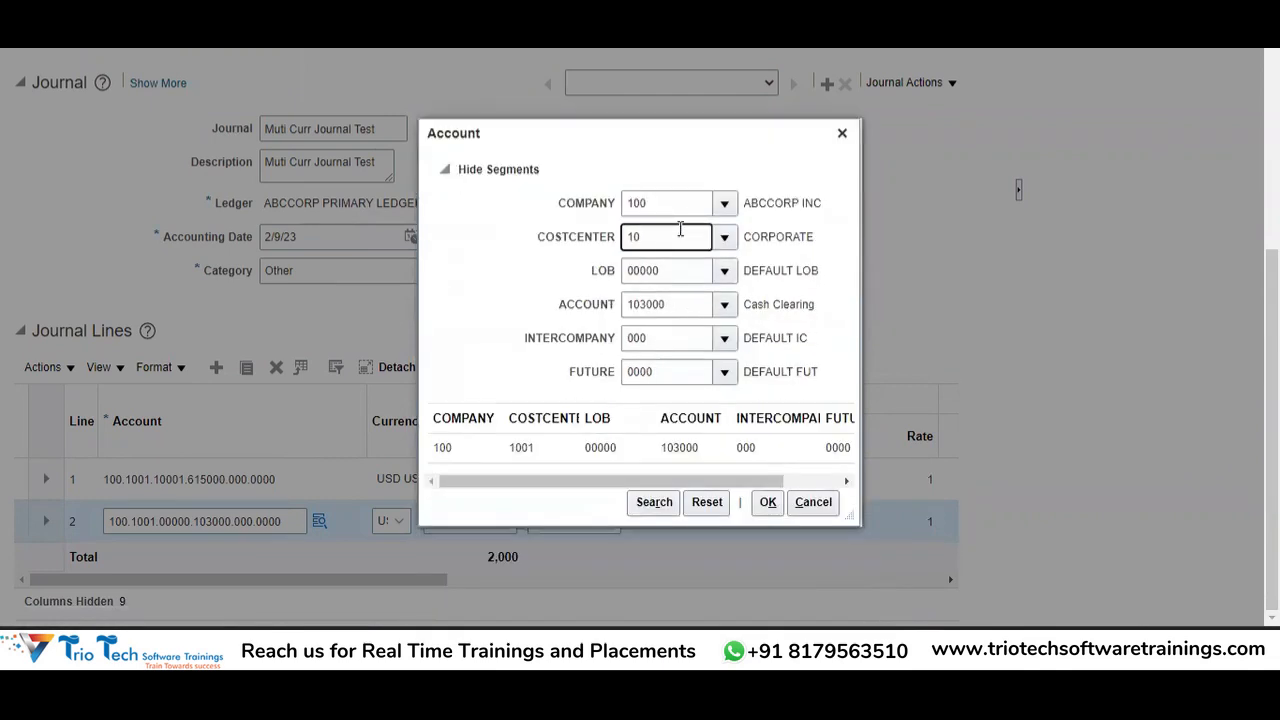
pyautogui.press('Tab')
pyautogui.press('BackSpace')
pyautogui.press('Tab')
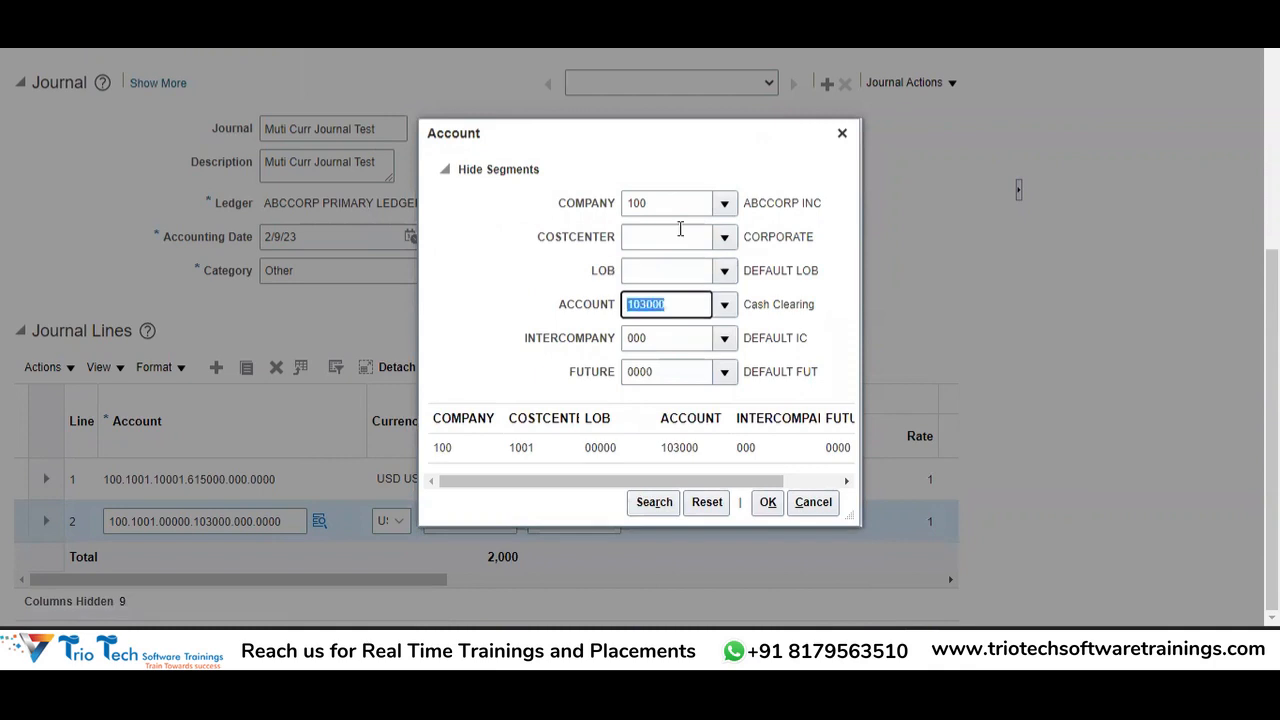
pyautogui.press('Tab')
pyautogui.press('BackSpace')
pyautogui.press('Tab')
pyautogui.press('BackSpace')
pyautogui.press('Tab')
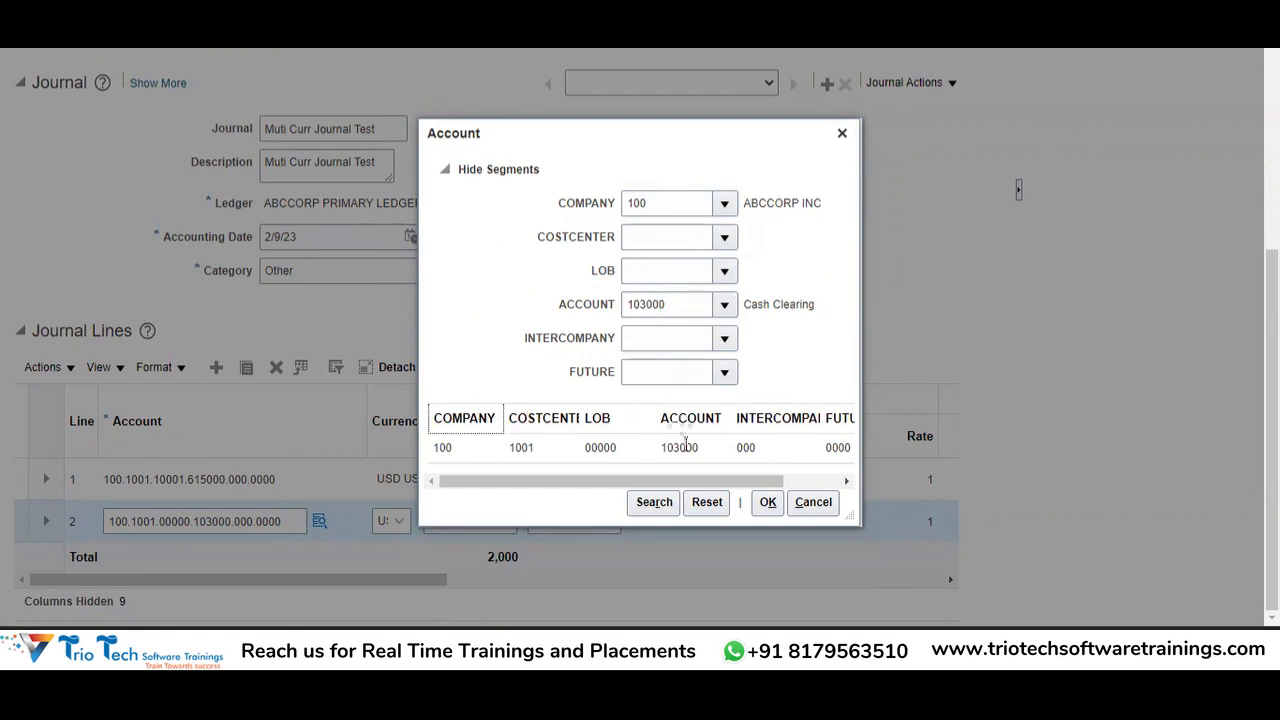
# - Search the combinations for company 100 and account 103000 and assign the one with cost center 1001 to journal line 2
pyautogui.click(645, 508)
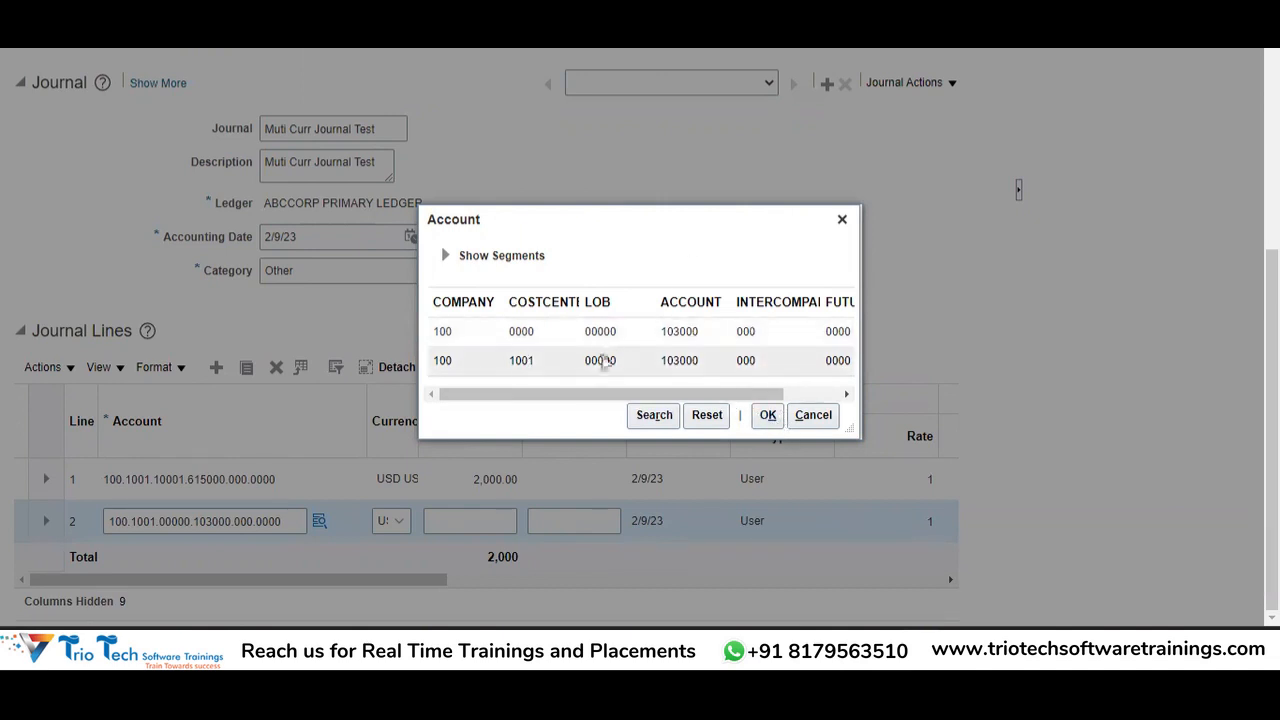
pyautogui.click(733, 362)
pyautogui.click(765, 418)
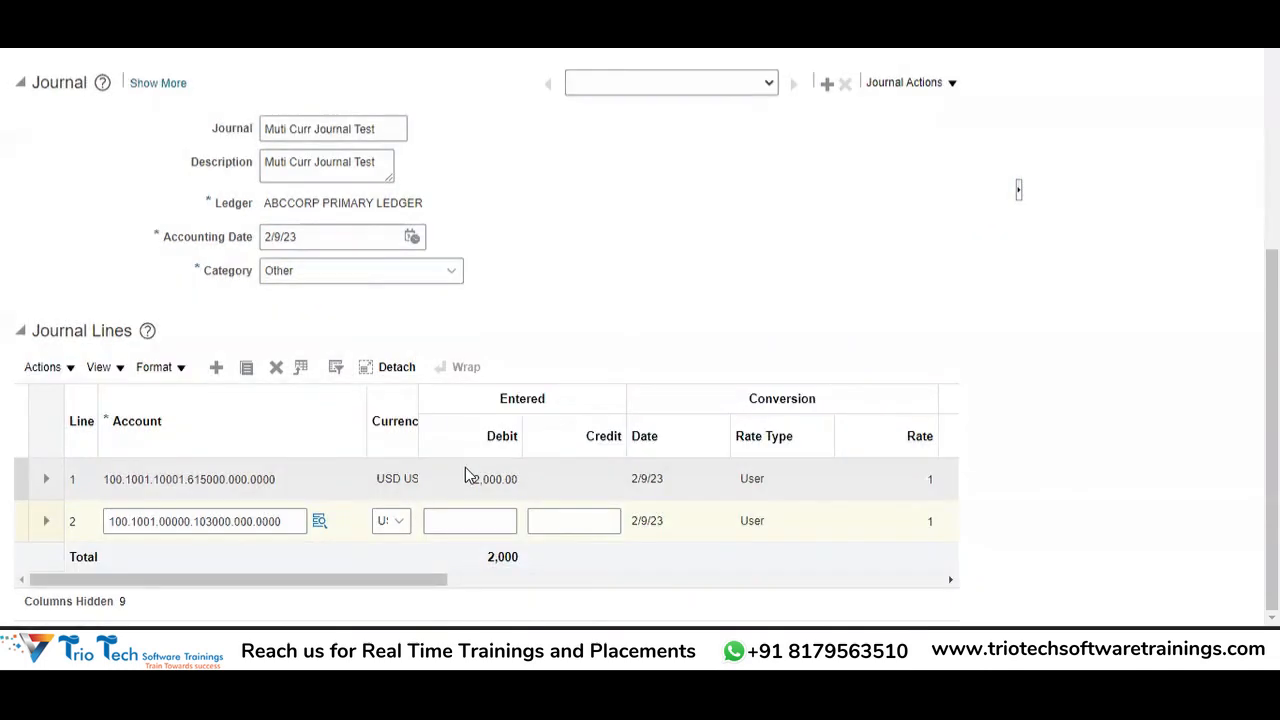
# - Enter a credit of 2,000 on journal line 2 and review the entered and accounted amounts
pyautogui.click(574, 527)
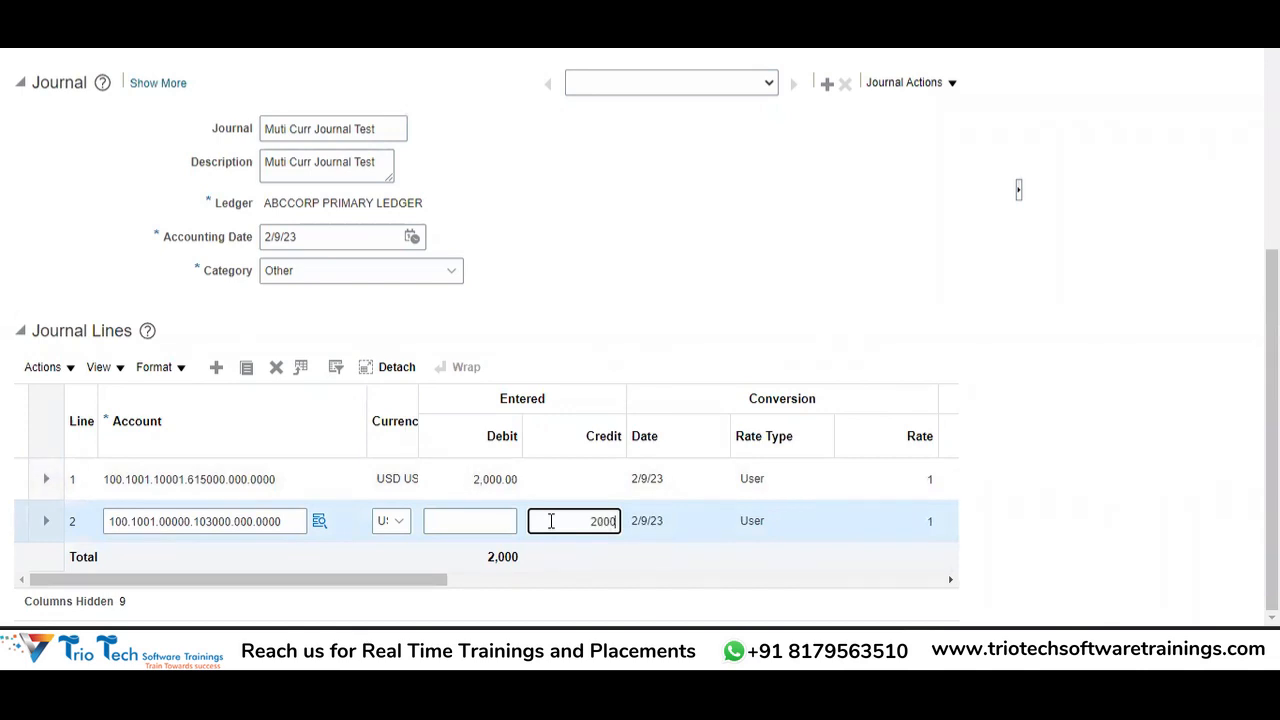
pyautogui.write('2000')
pyautogui.press('Tab')
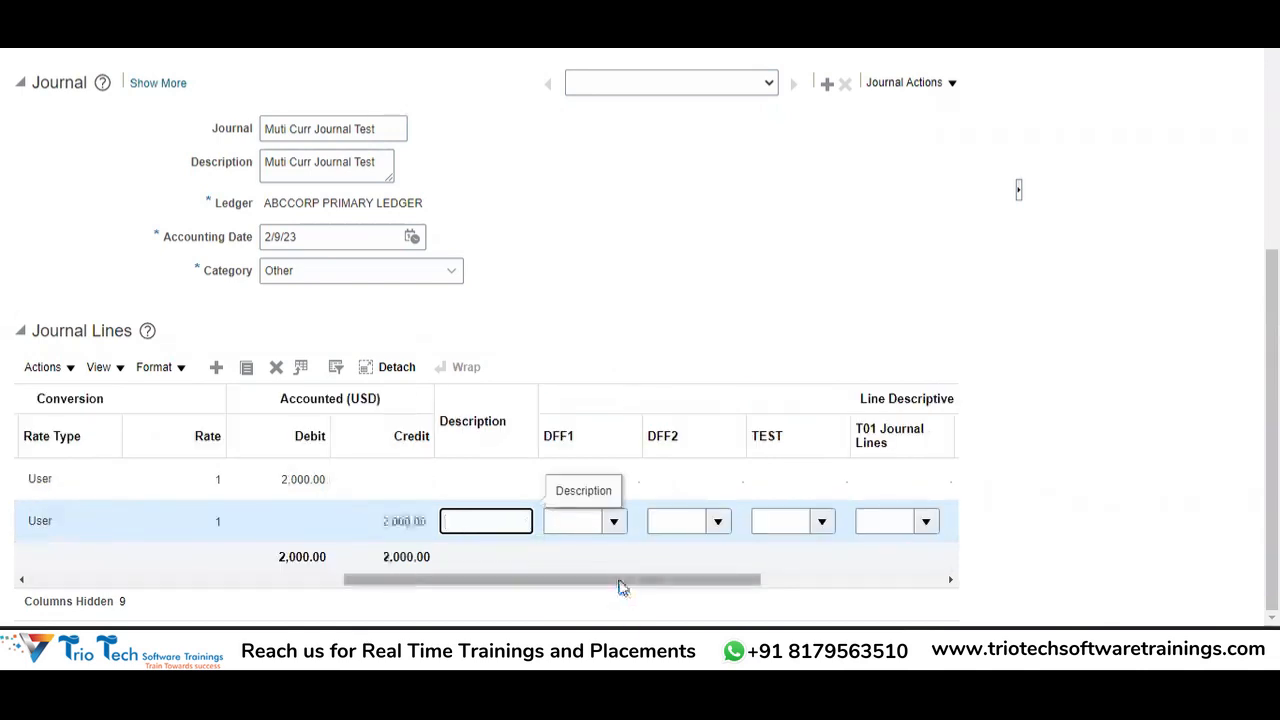
pyautogui.moveTo(620, 587); pyautogui.dragTo(380, 594)
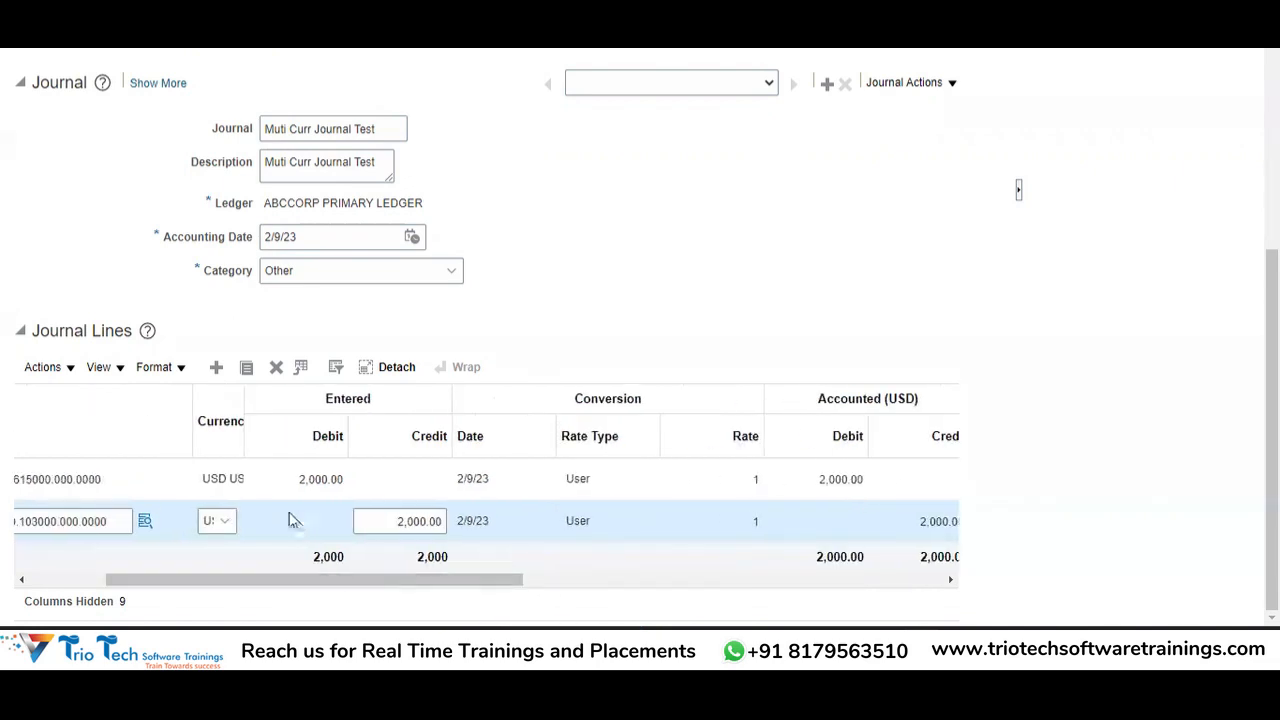
pyautogui.moveTo(190, 597); pyautogui.dragTo(136, 597)
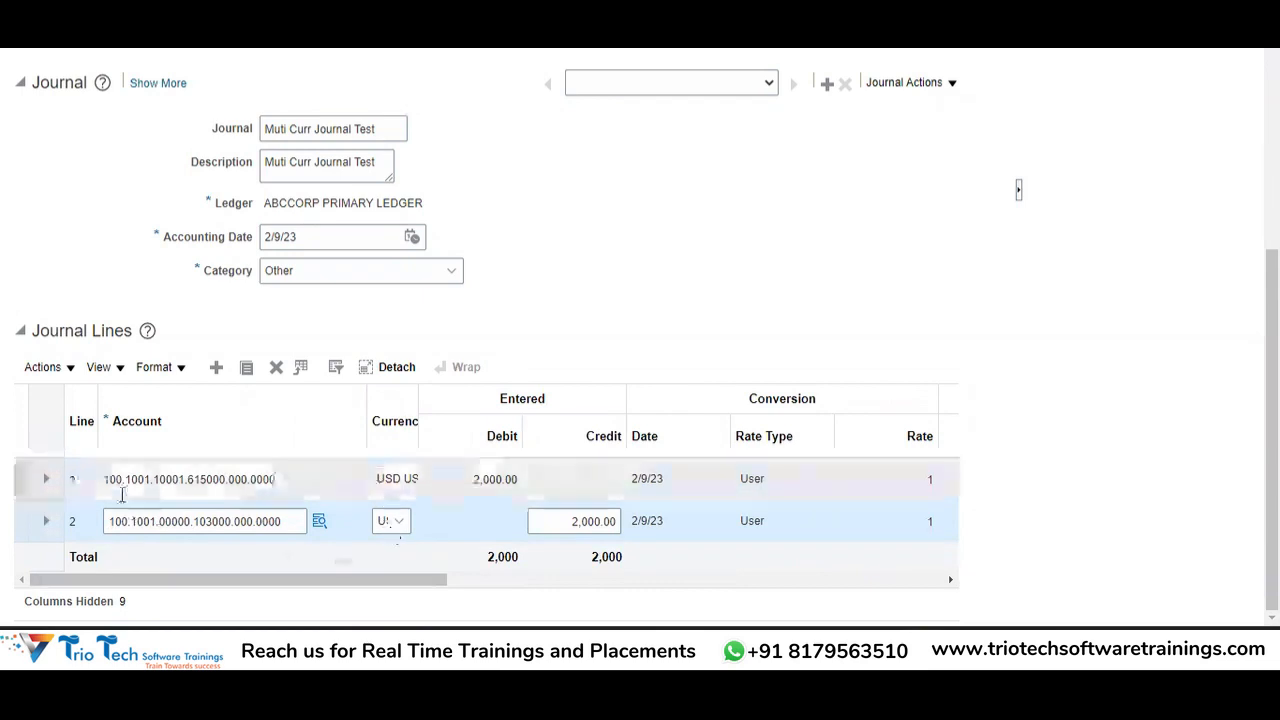
# - Add two blank journal lines and open the account segment selection for line 3
pyautogui.click(216, 367)
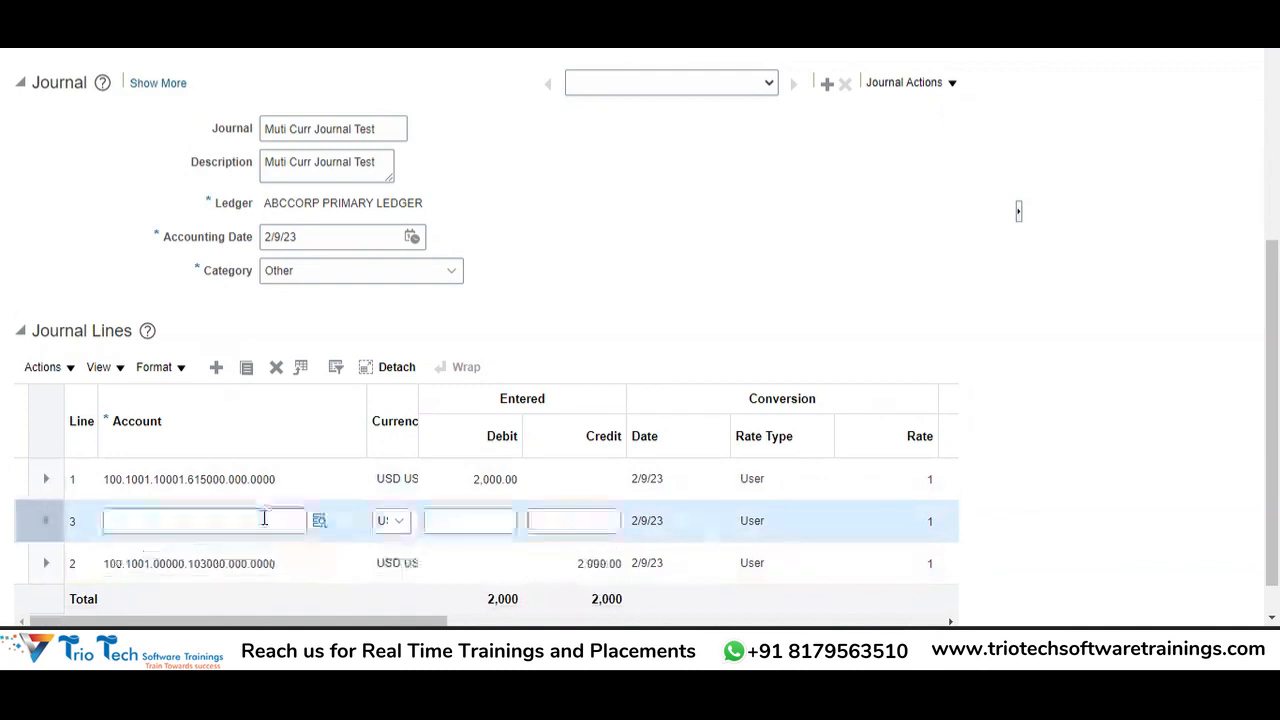
pyautogui.click(207, 369)
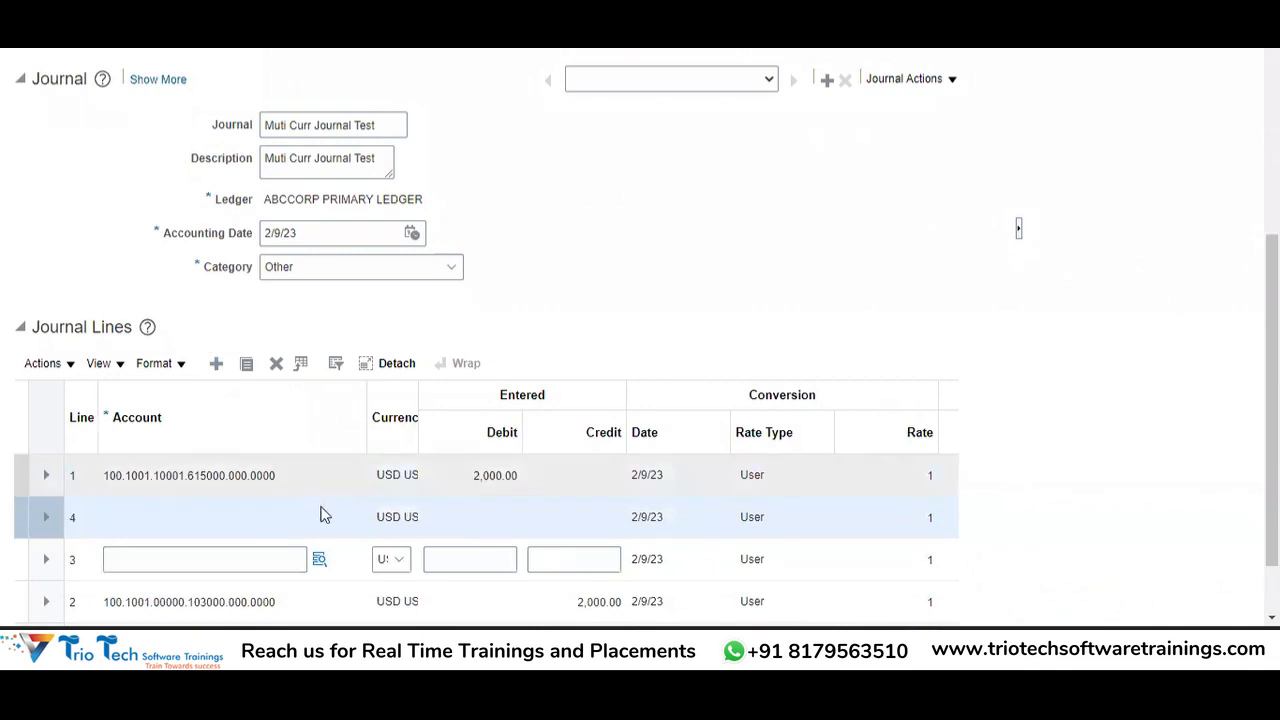
pyautogui.scroll(-2, 1229, 471)
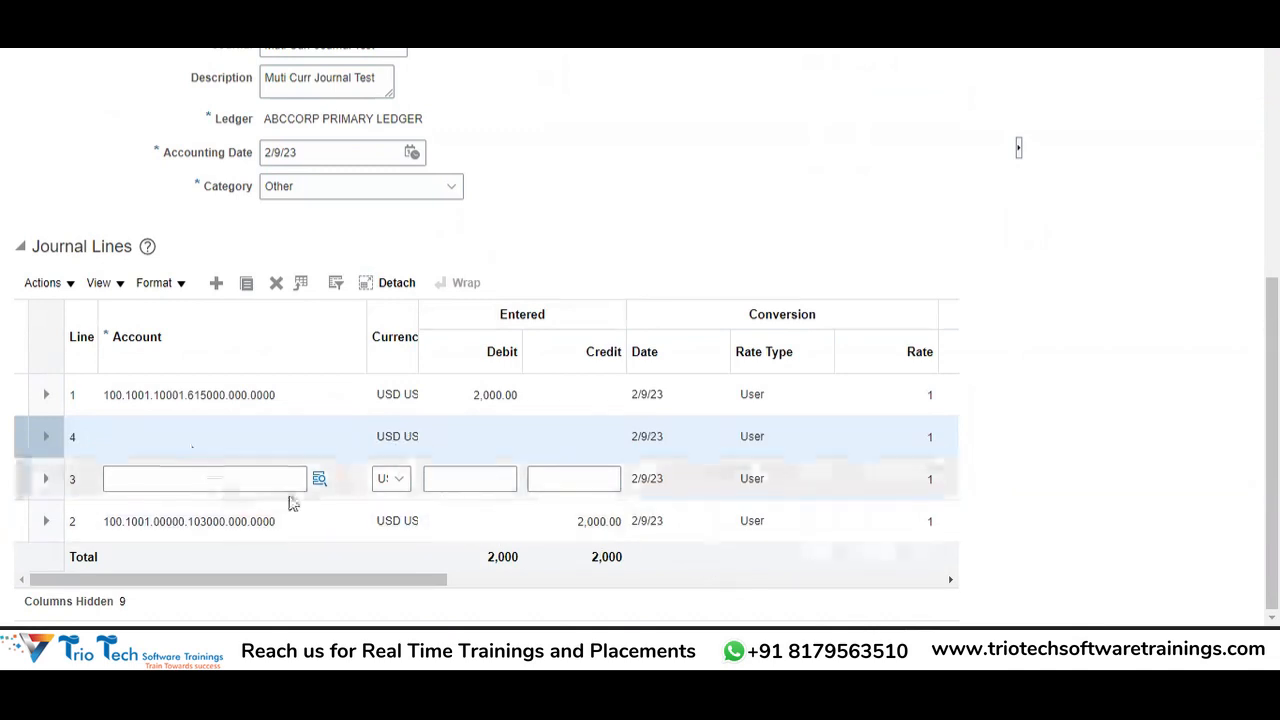
pyautogui.click(321, 482)
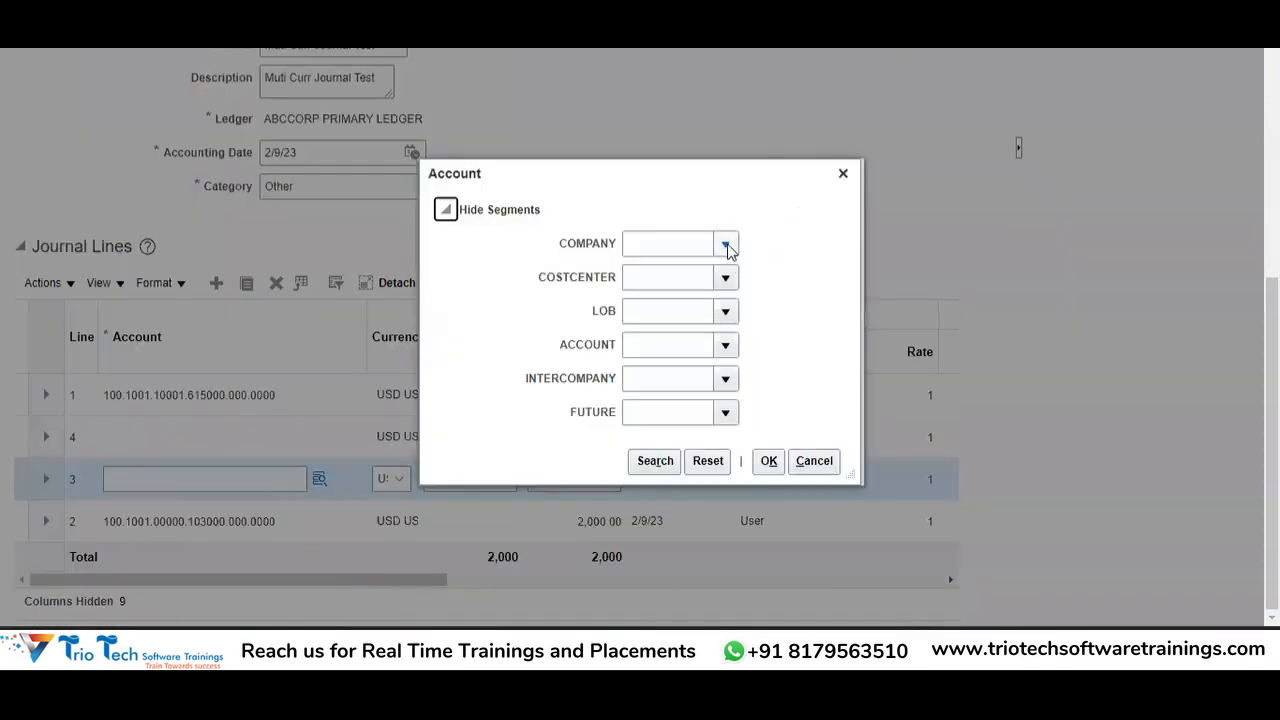
# - Set line 3's account segments to company 100, cost center 1001 and LOB 00000
pyautogui.click(727, 246)
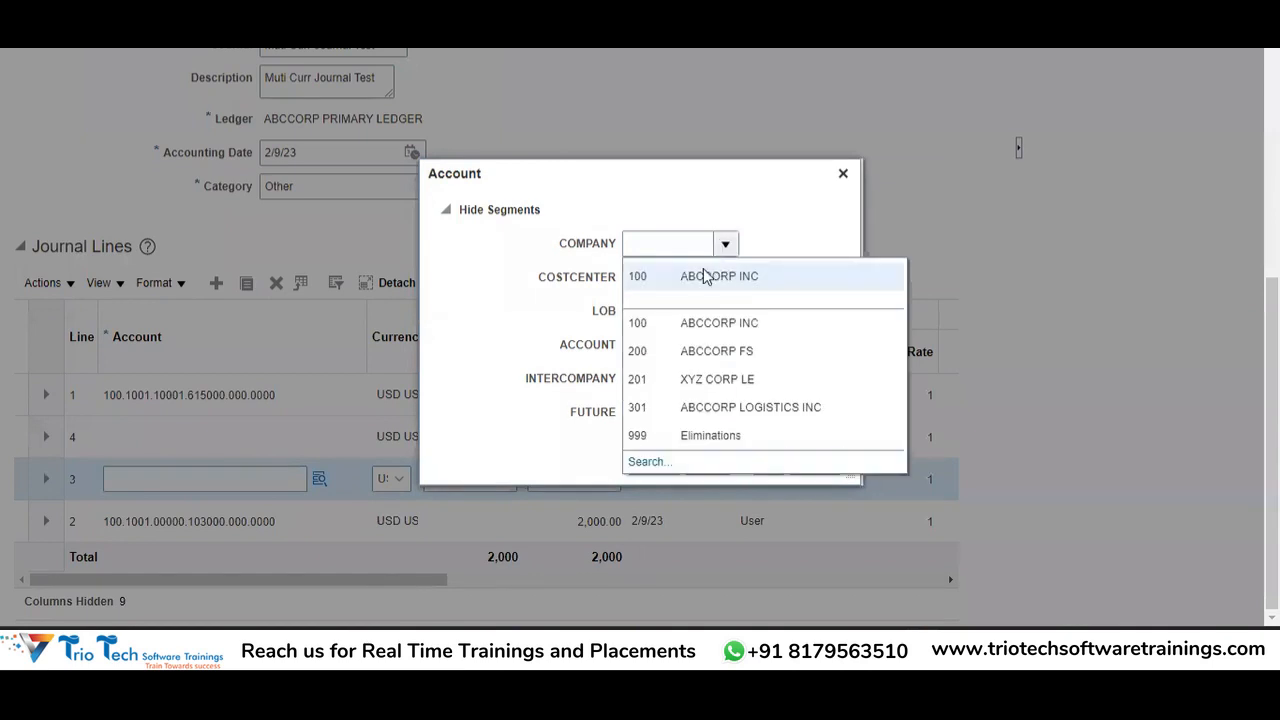
pyautogui.click(705, 276)
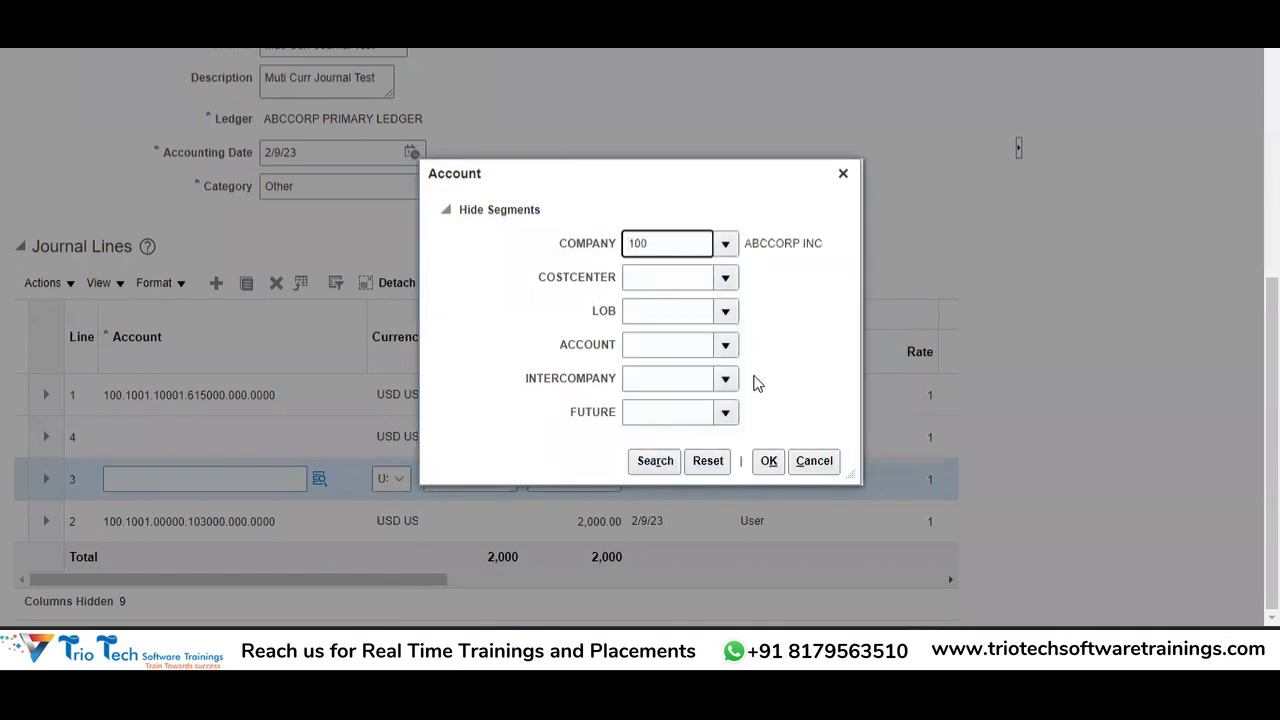
pyautogui.click(725, 280)
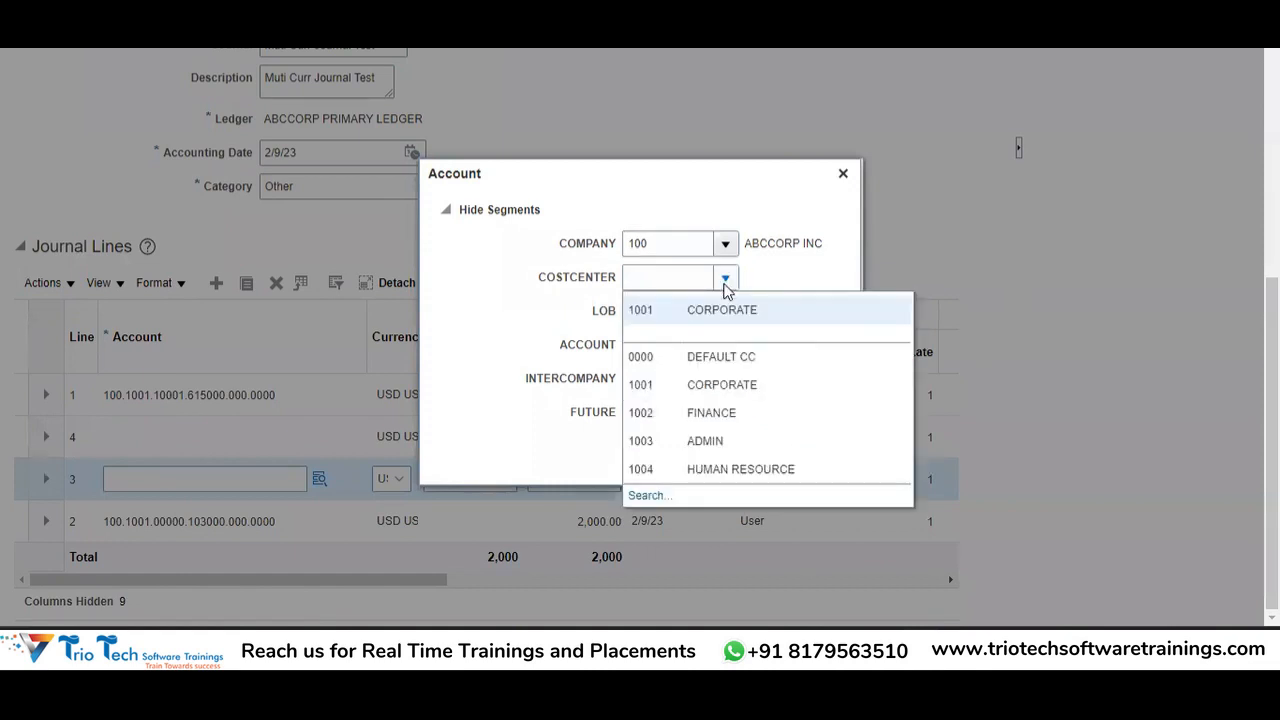
pyautogui.click(692, 308)
pyautogui.click(726, 311)
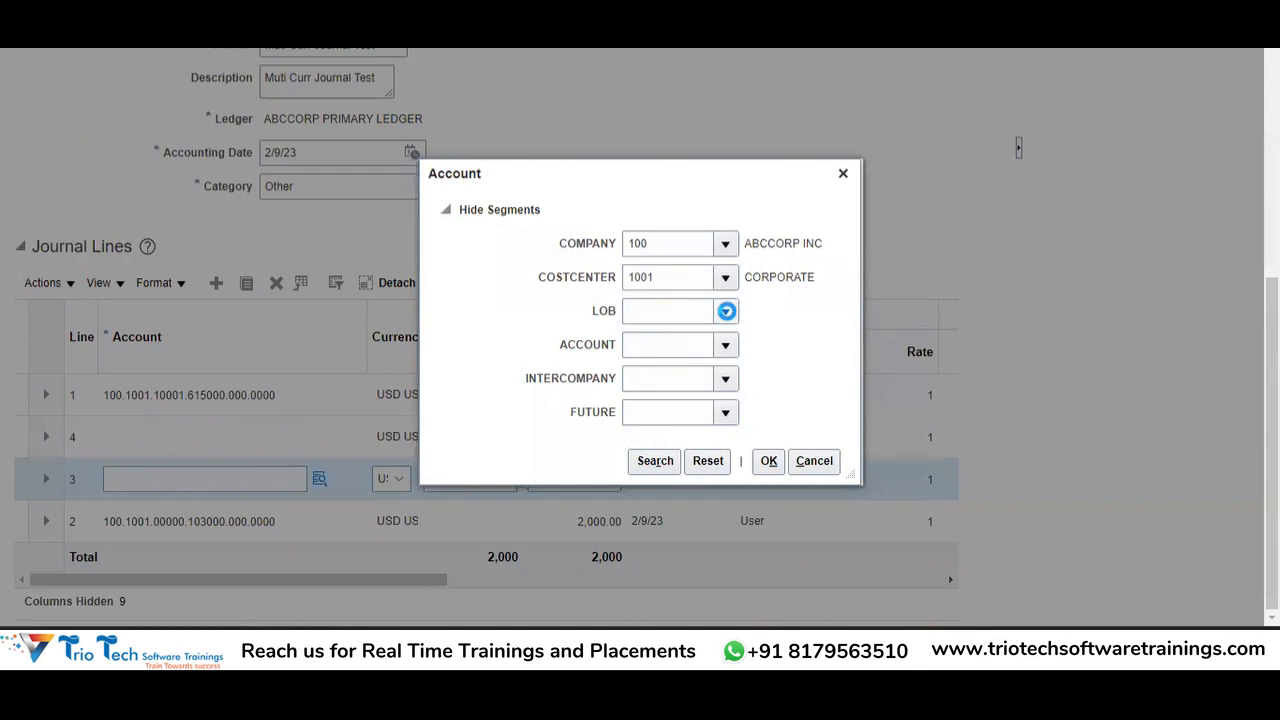
pyautogui.click(718, 348)
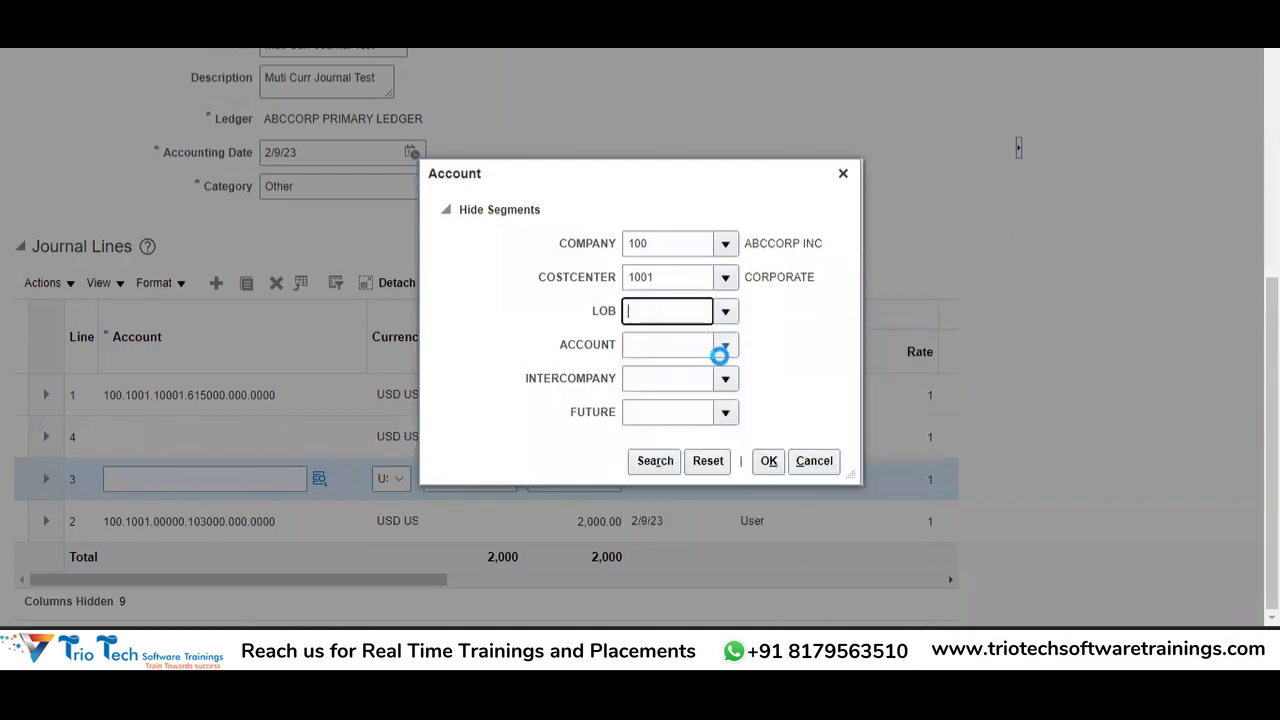
# - Search the account segment values by description Repairs% and choose 631000 REPAIRS AND MAINTENANCE
pyautogui.click(733, 345)
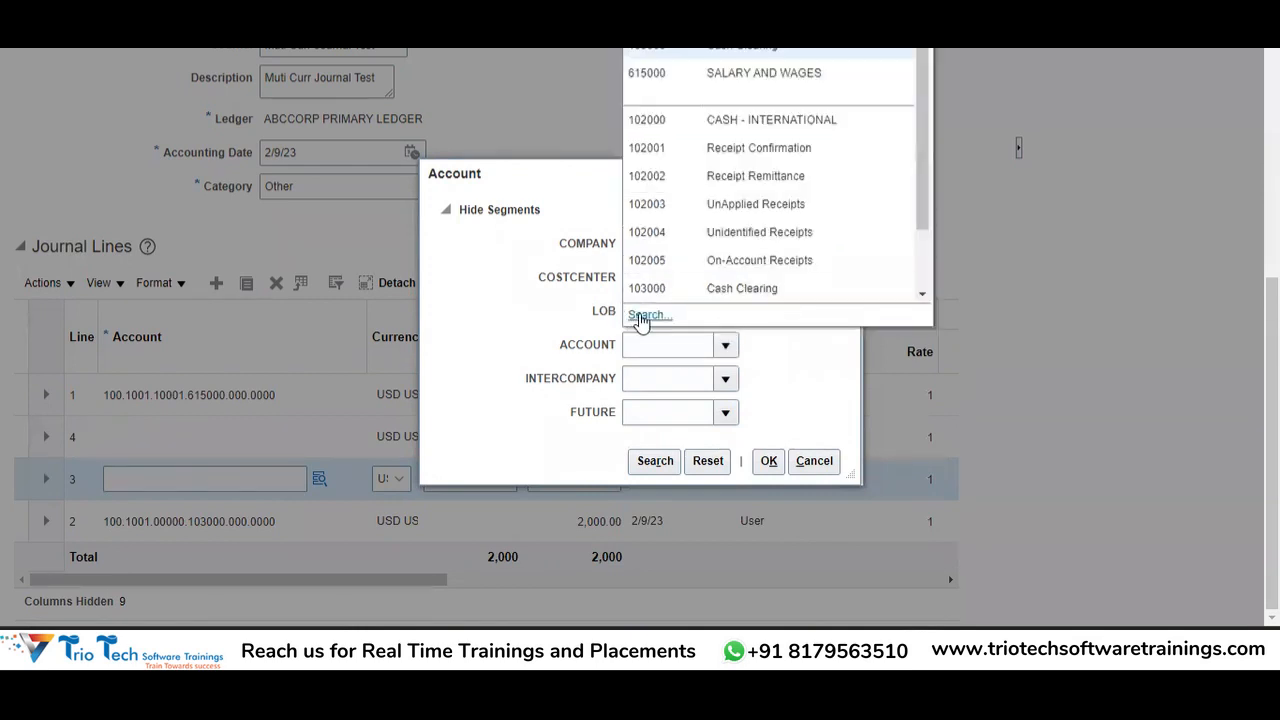
pyautogui.click(644, 315)
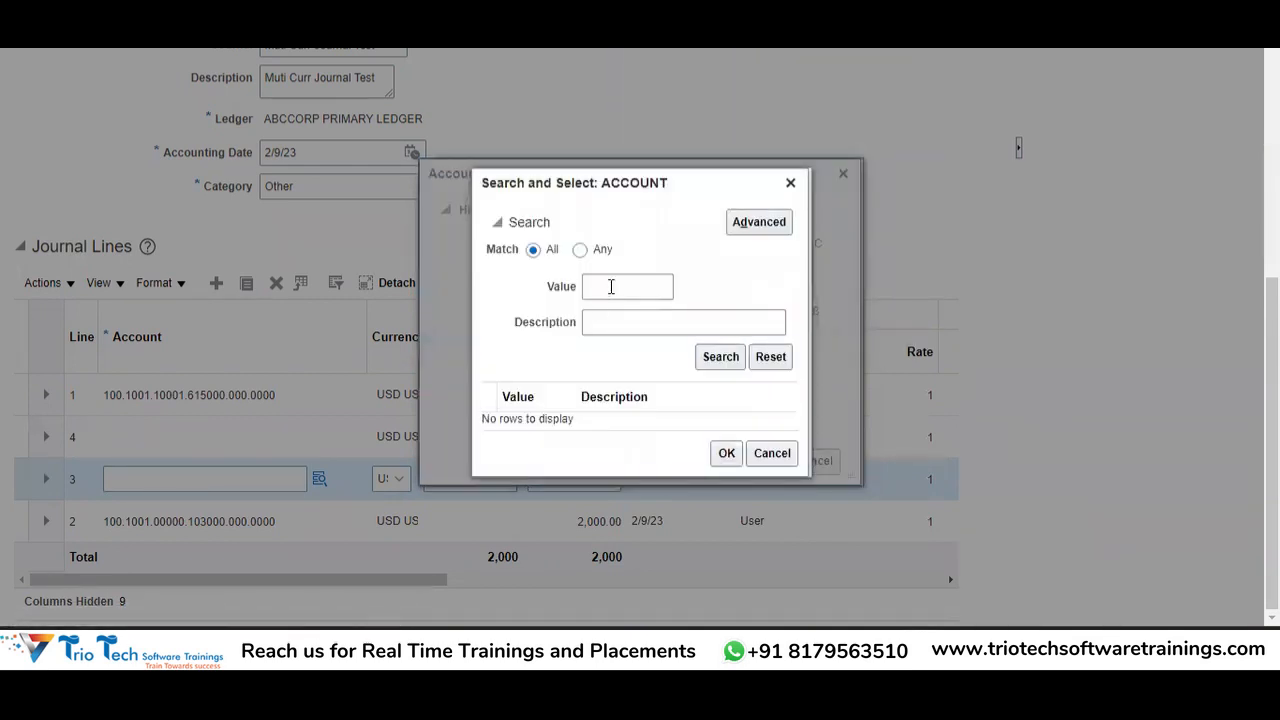
pyautogui.click(611, 322)
pyautogui.write('Repairs %')
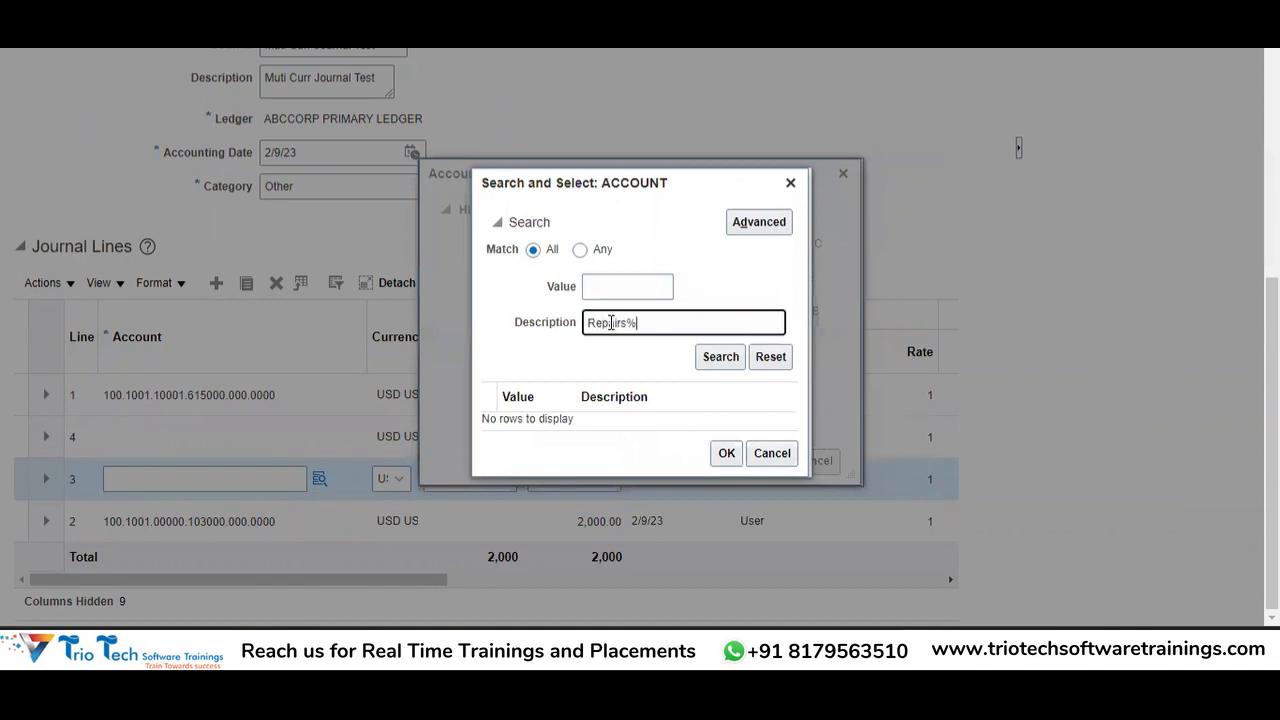
pyautogui.press('Tab')
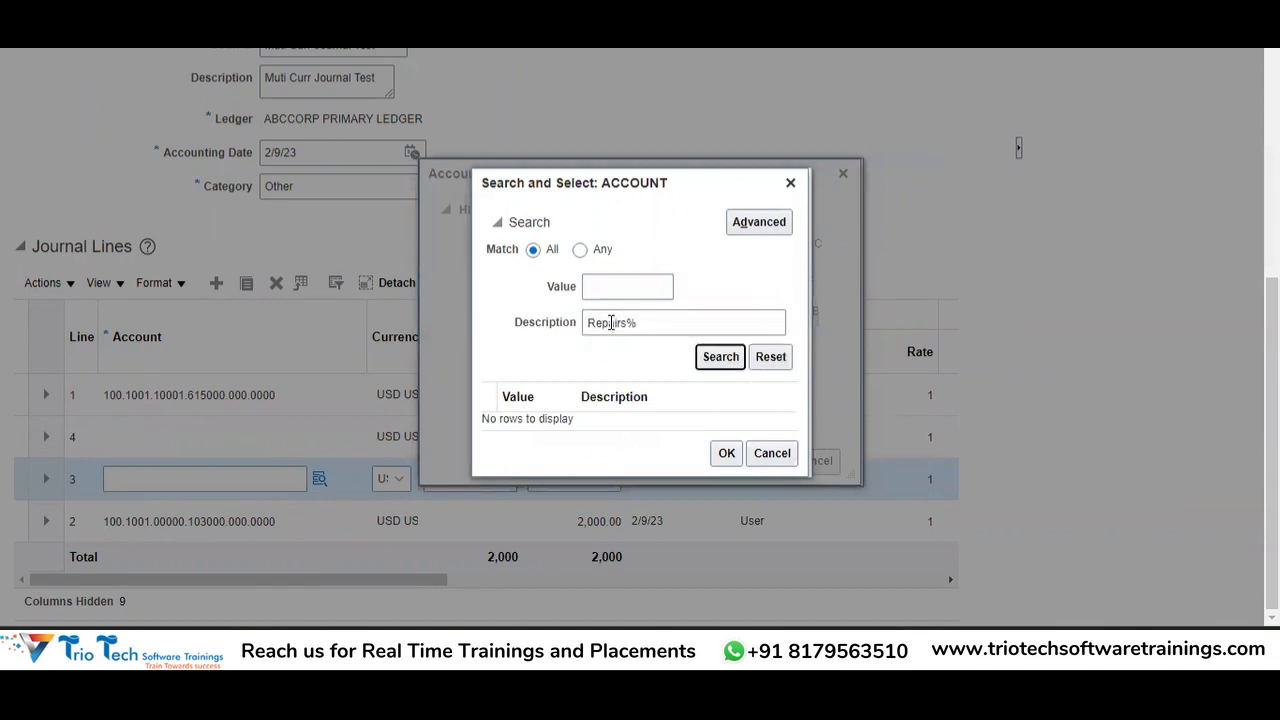
pyautogui.click(702, 360)
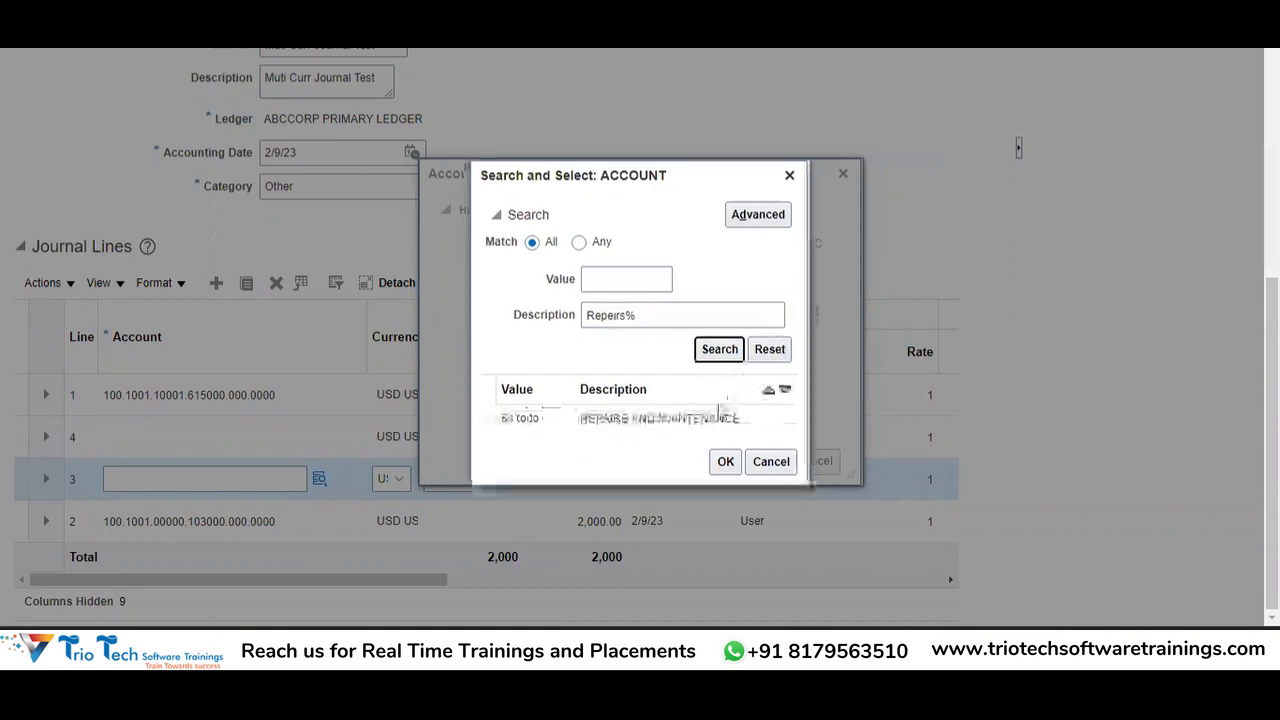
pyautogui.click(675, 420)
pyautogui.click(724, 461)
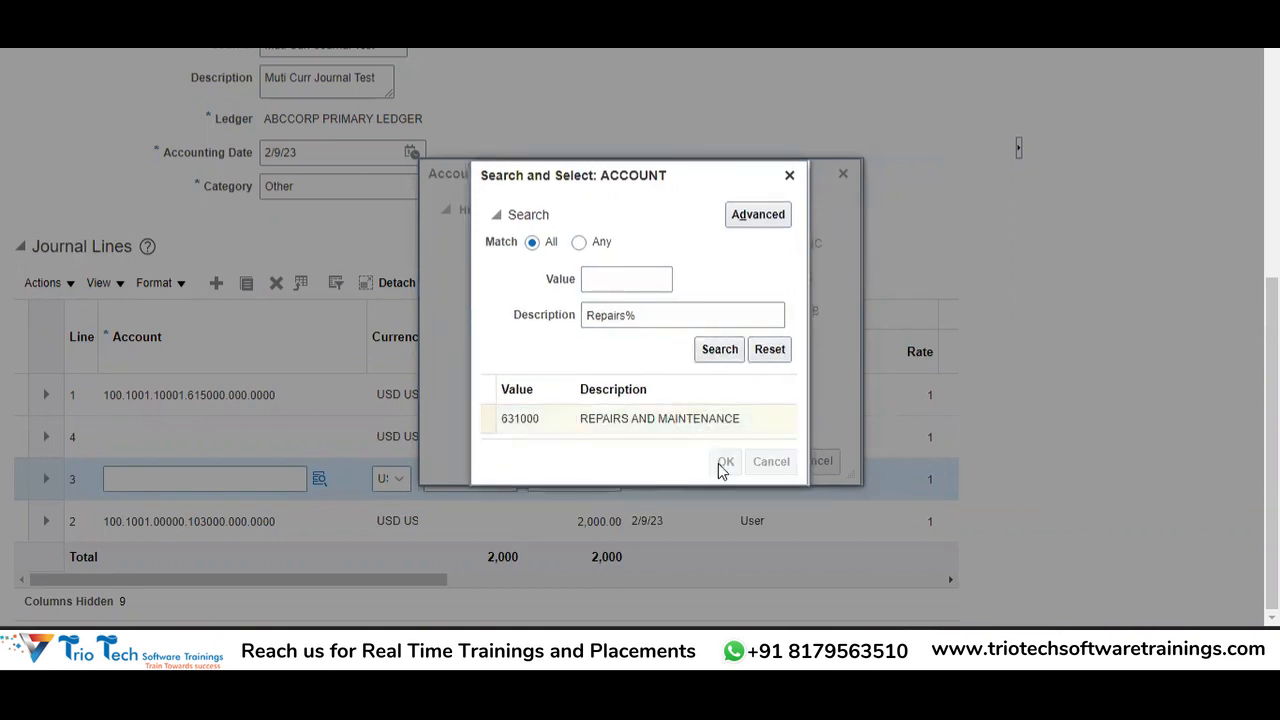
pyautogui.doubleClick(658, 430)
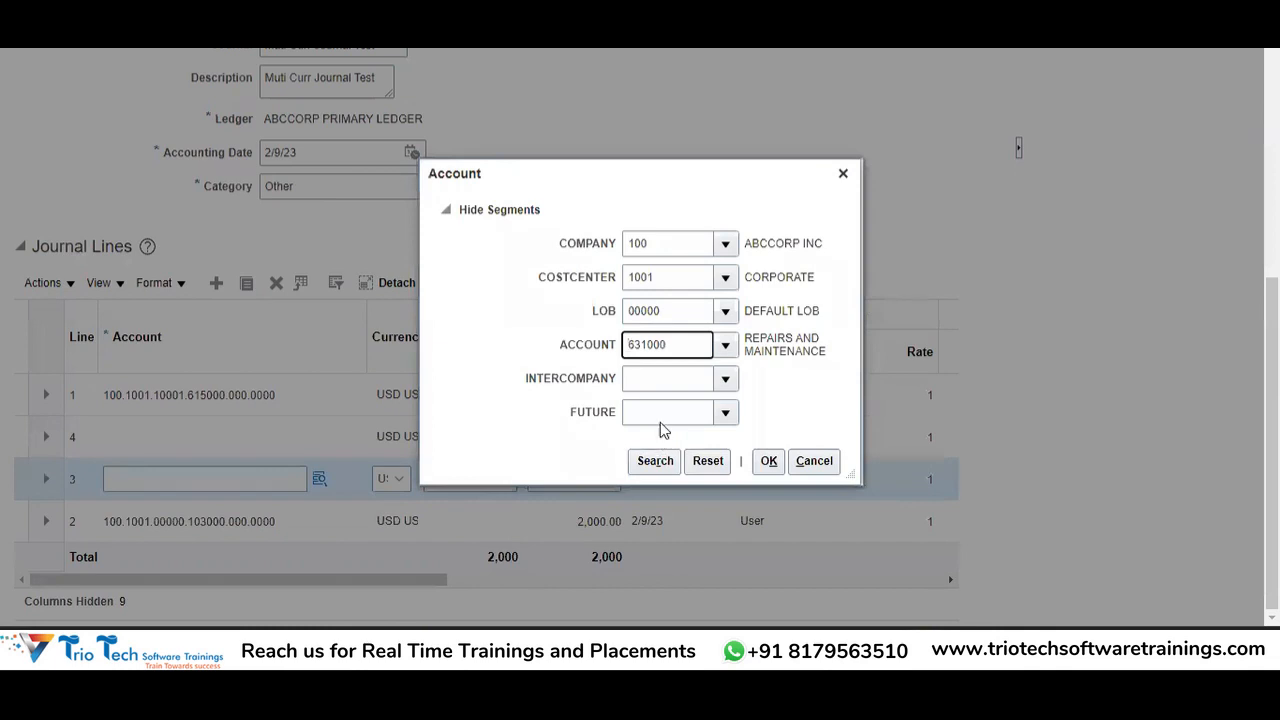
# - Set intercompany to 000 and future to 0000, then search for the combination and assign it to journal line 3
pyautogui.click(727, 380)
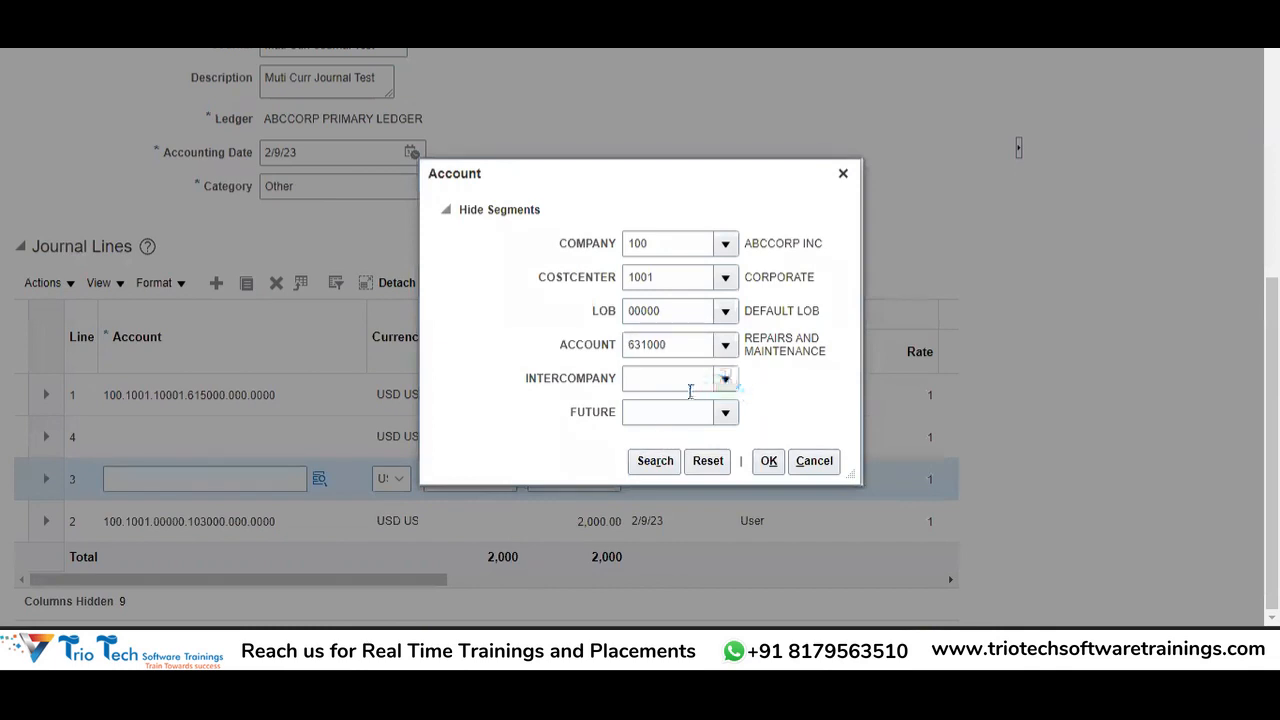
pyautogui.click(658, 412)
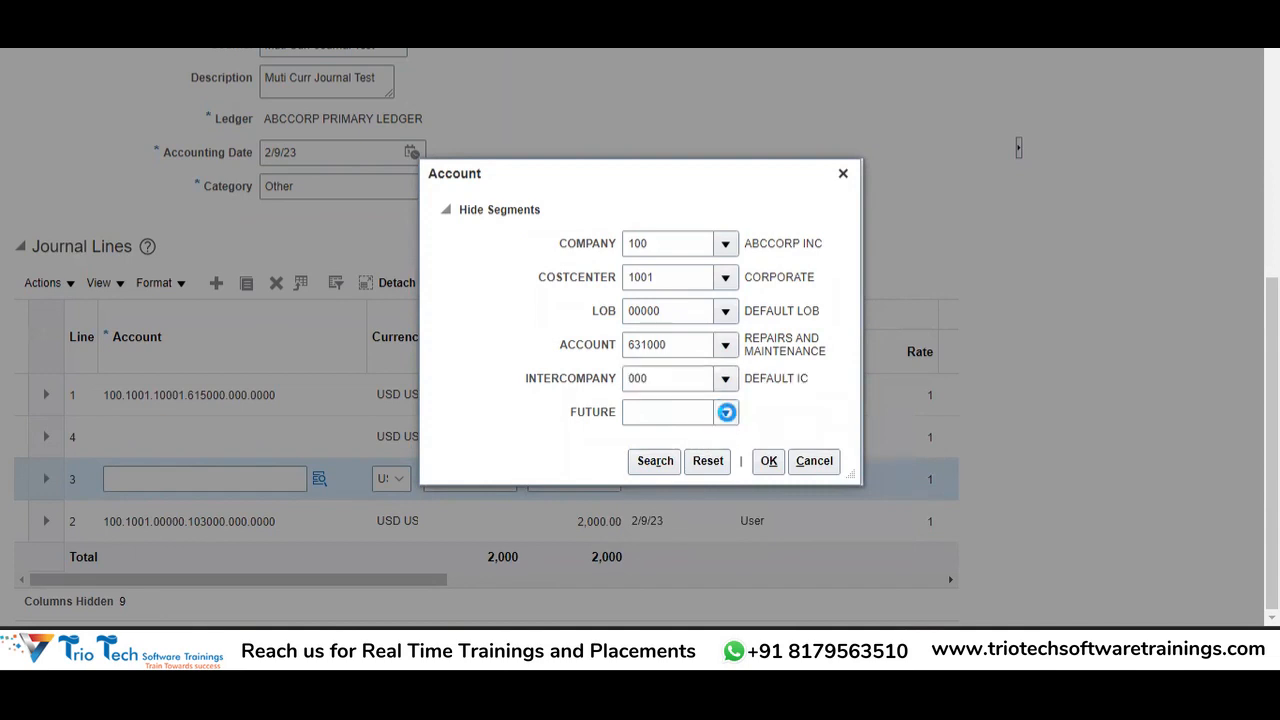
pyautogui.click(663, 409)
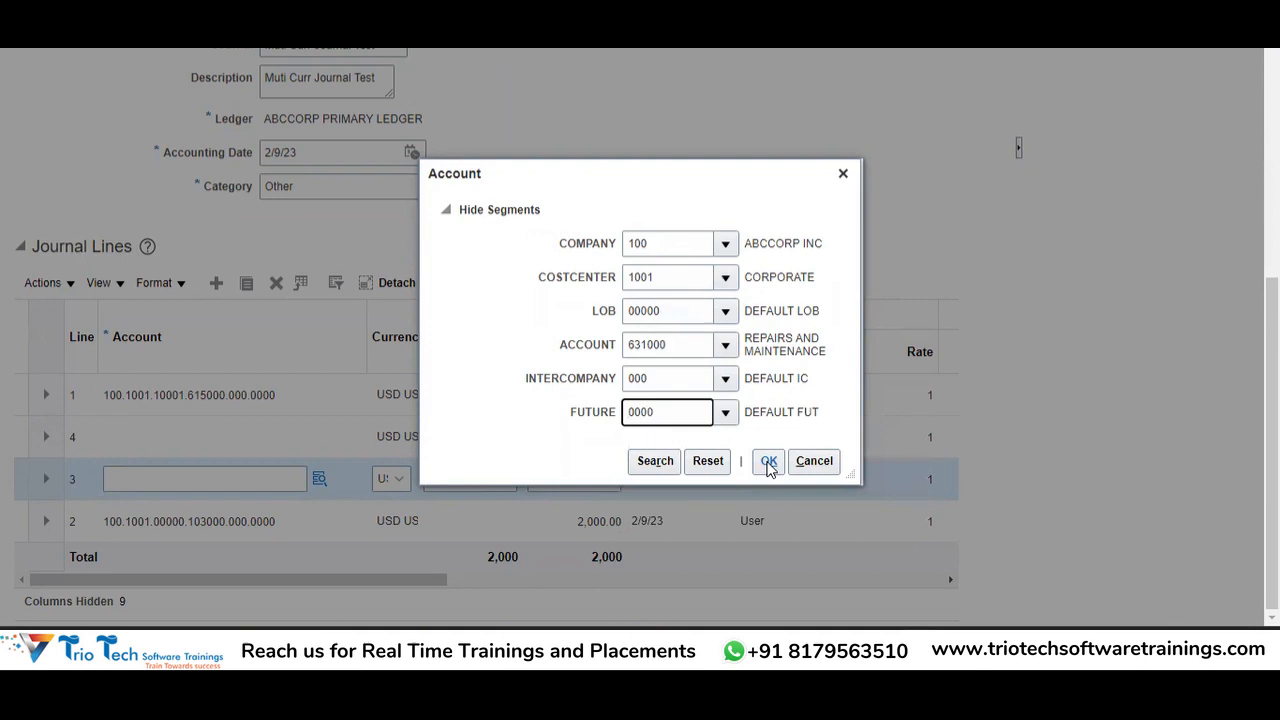
pyautogui.click(650, 461)
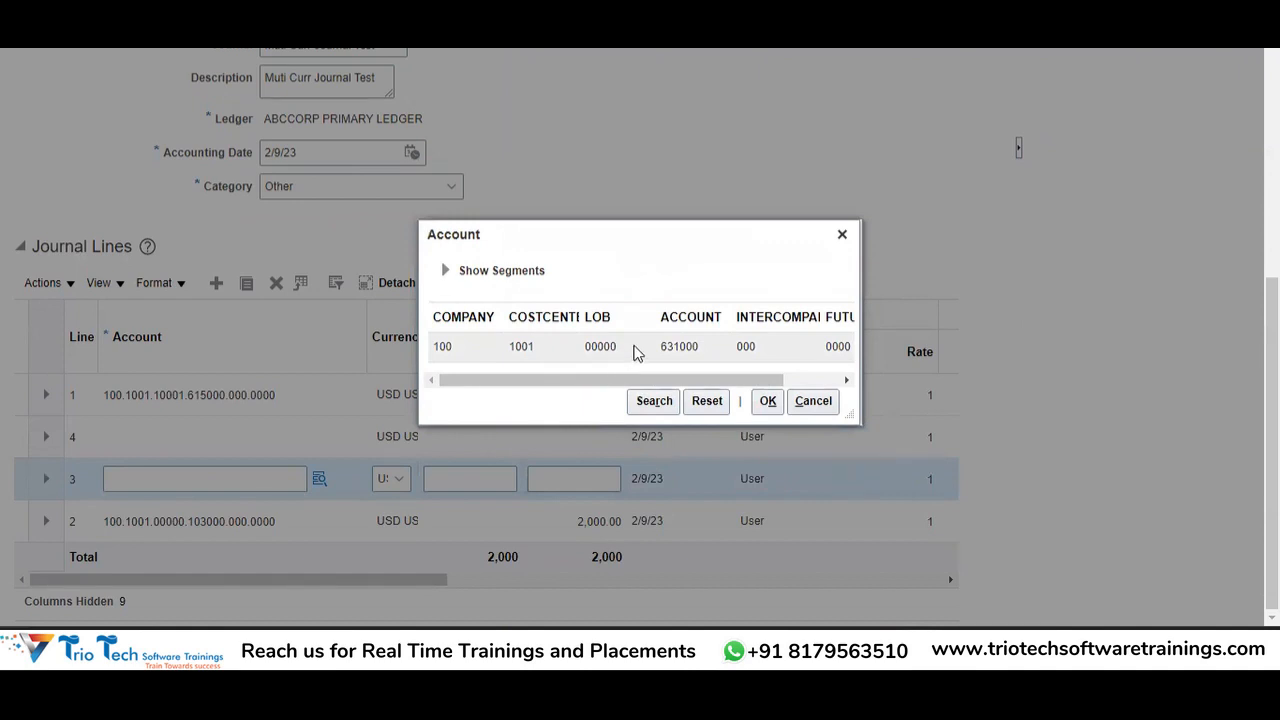
pyautogui.click(636, 348)
pyautogui.click(767, 402)
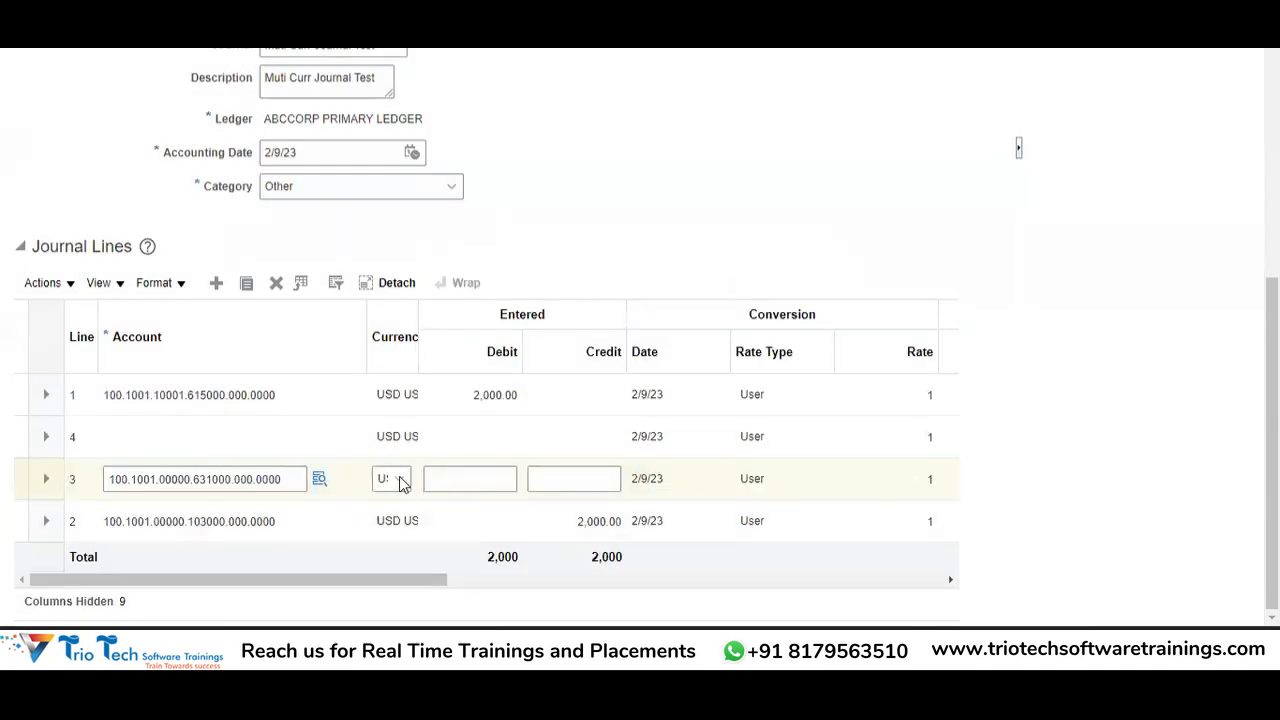
# - Set line 3's currency to EUR and widen the currency column so its full names fit
pyautogui.click(400, 480)
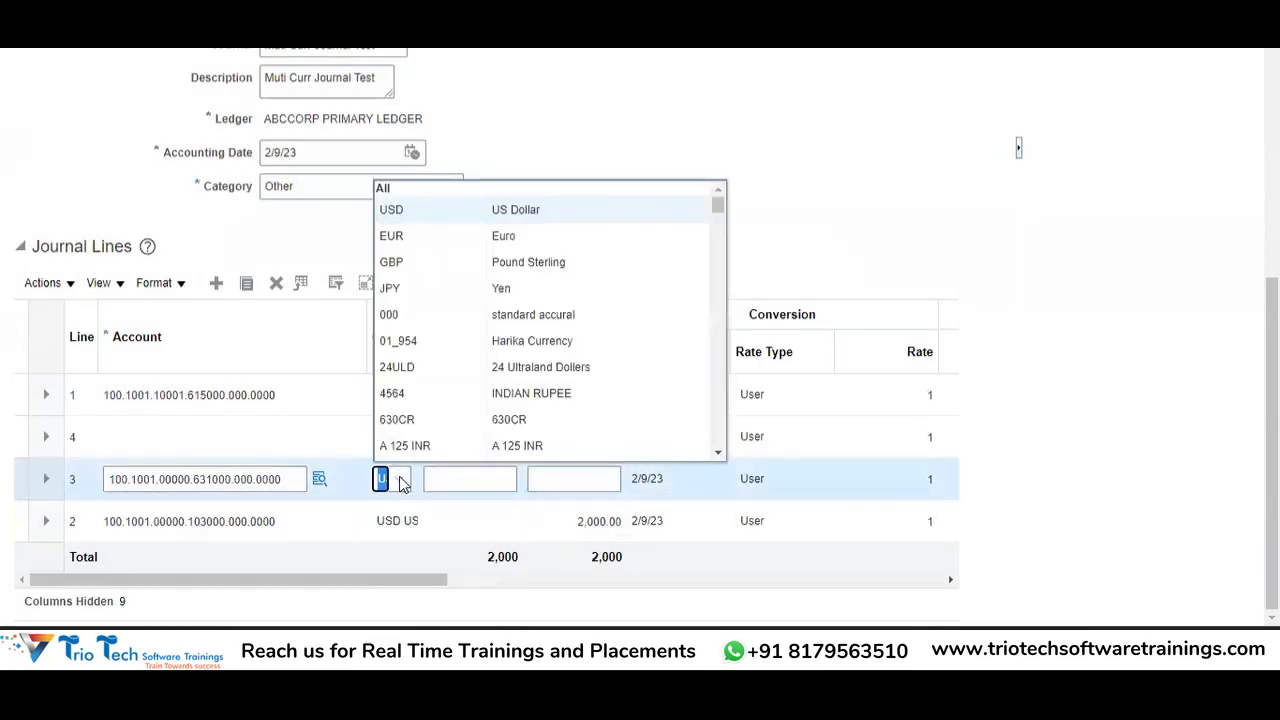
pyautogui.click(489, 237)
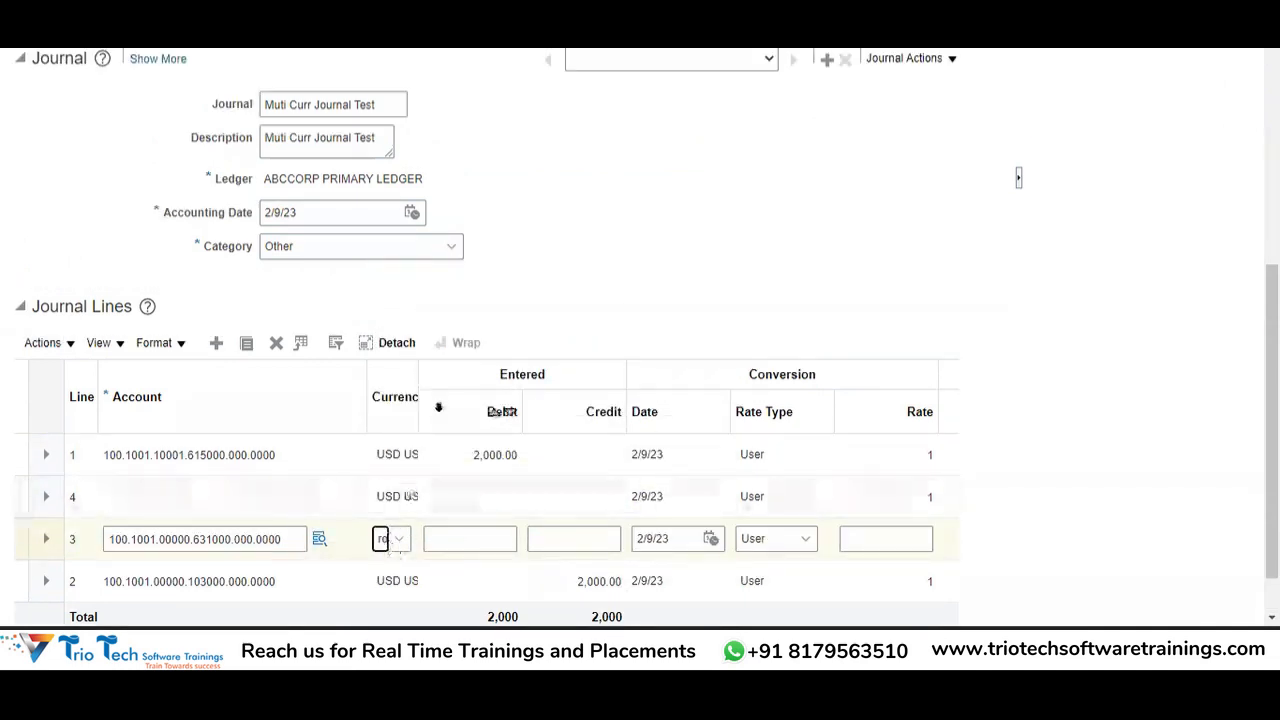
pyautogui.moveTo(419, 371); pyautogui.dragTo(454, 374)
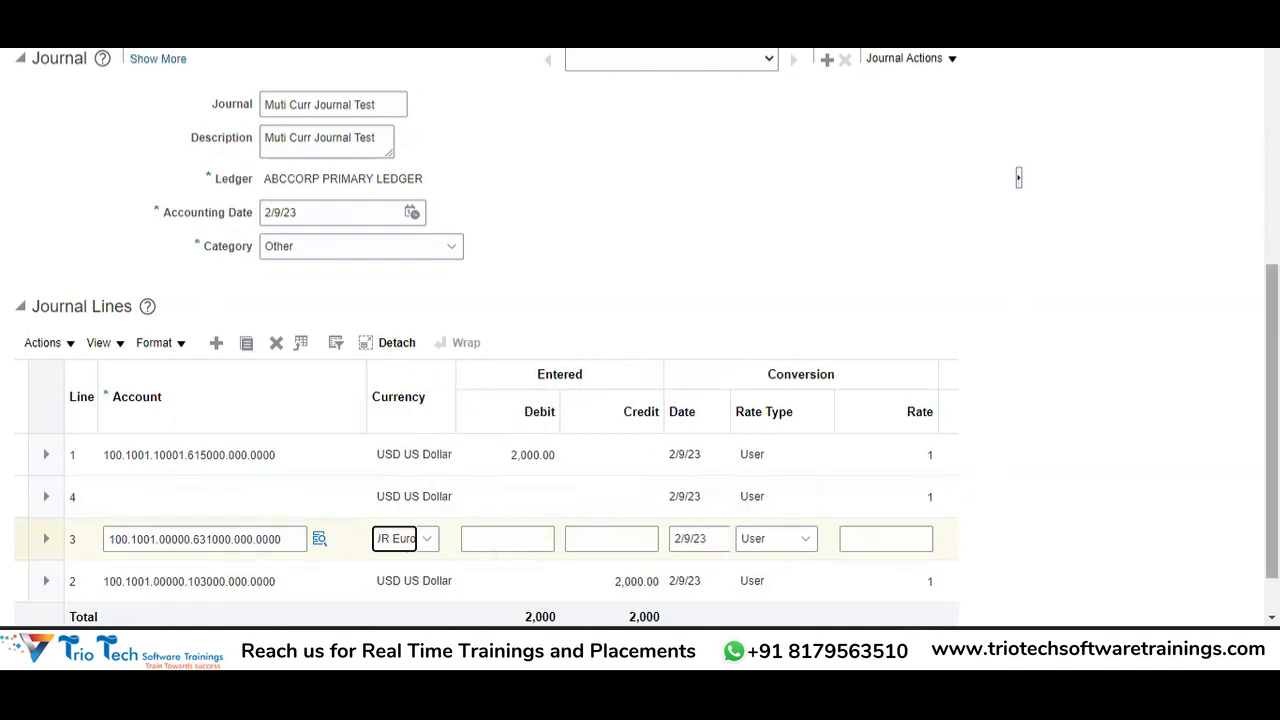
# - Enter a debit of 1,000 on journal line 3
pyautogui.scroll(-1, 640, 400)
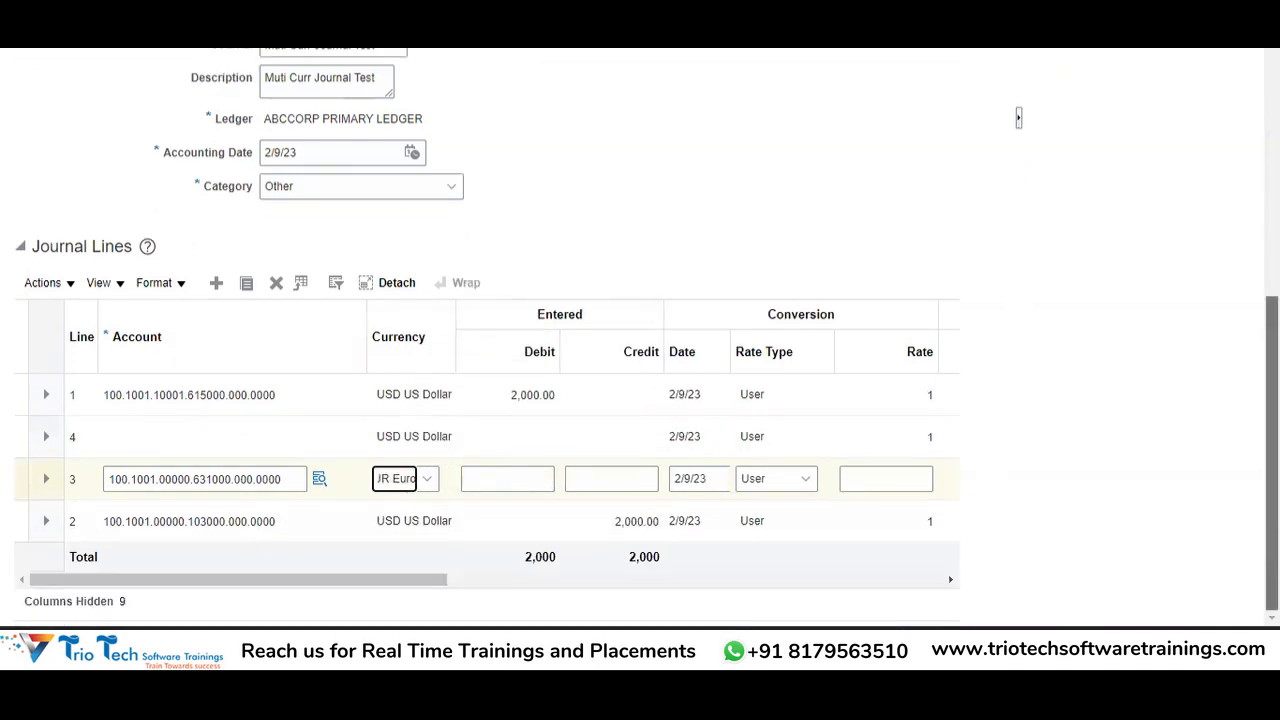
pyautogui.click(517, 480)
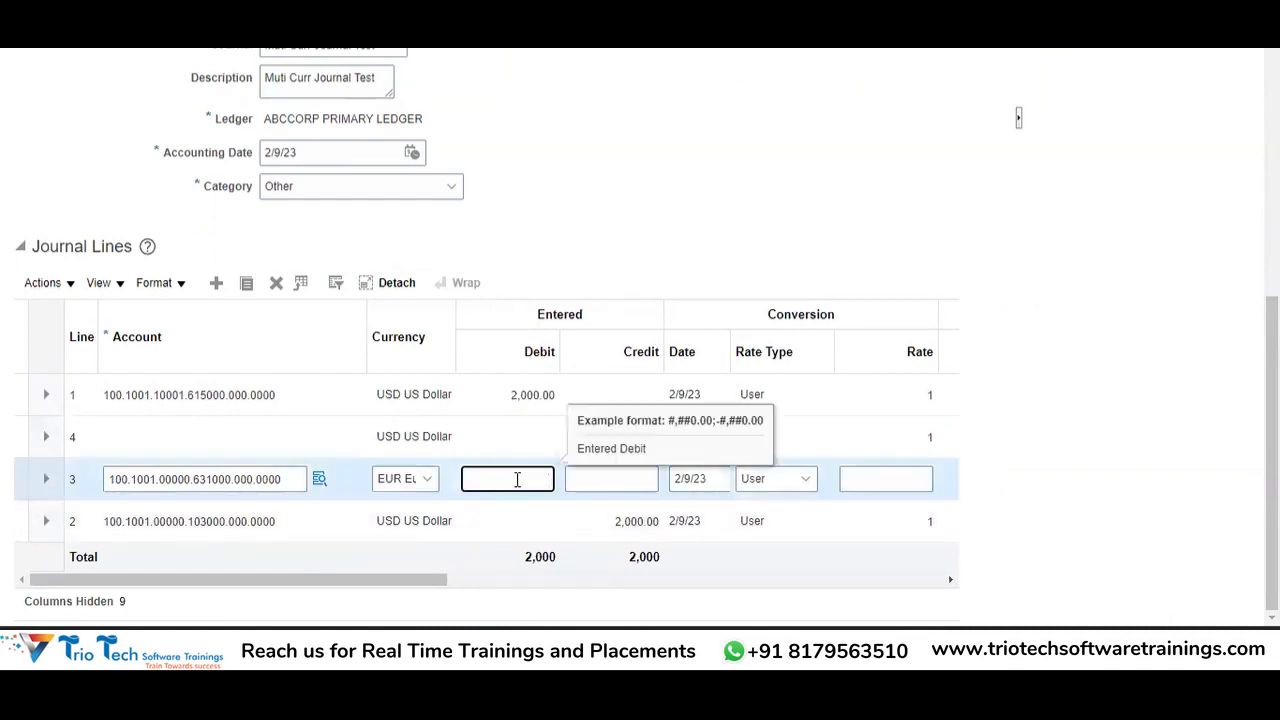
pyautogui.write('1000')
pyautogui.press('Tab')
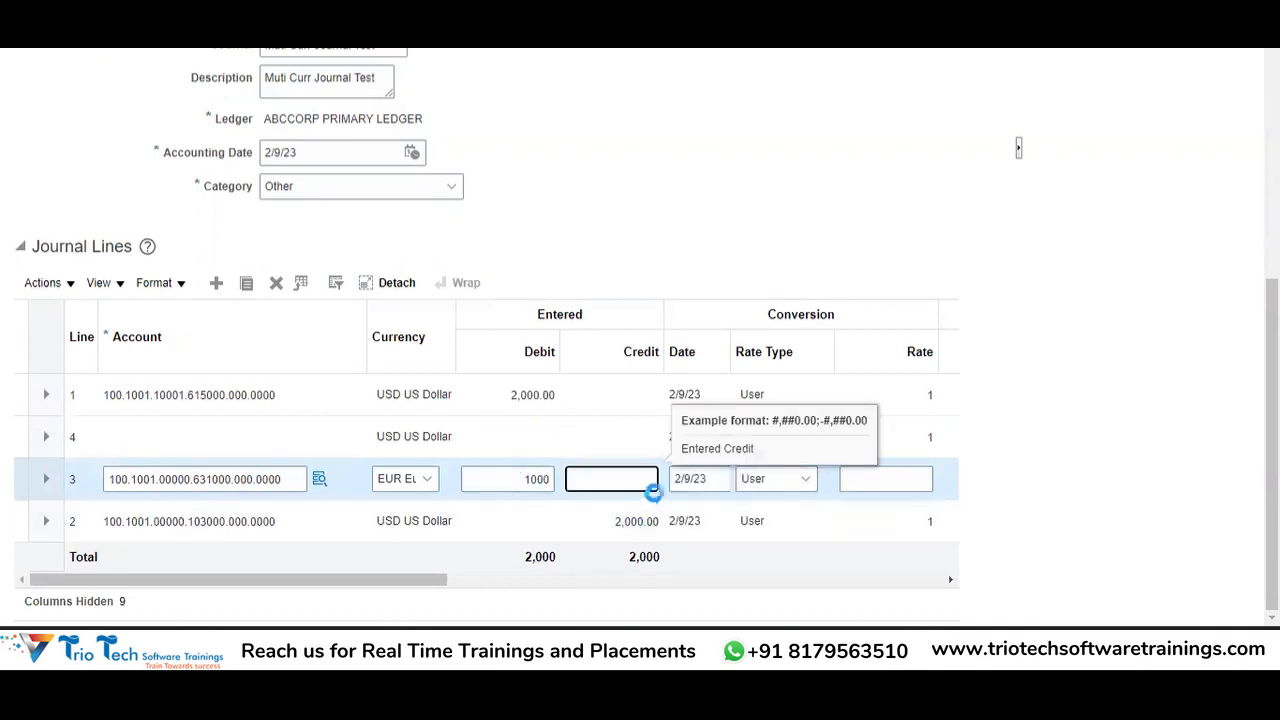
pyautogui.press('Tab')
# - Set the conversion rate type of journal line 3 to Corporate
pyautogui.moveTo(410, 585); pyautogui.dragTo(557, 597)
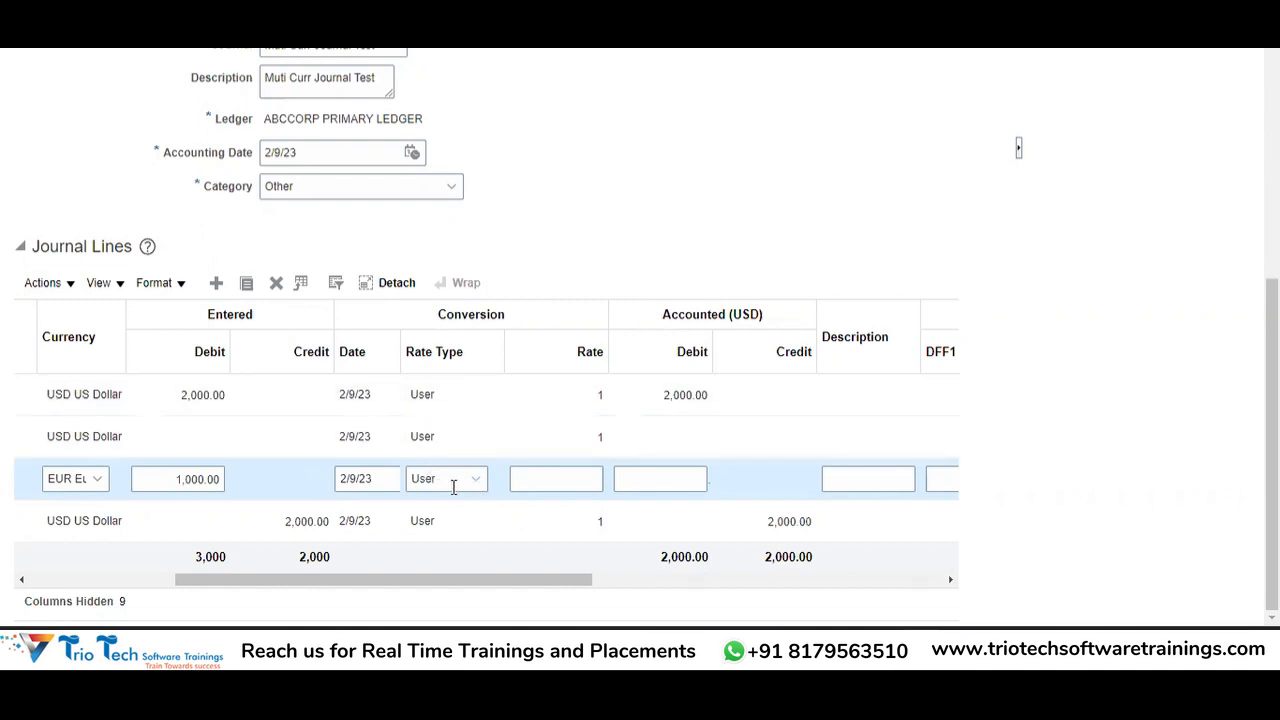
pyautogui.click(571, 483)
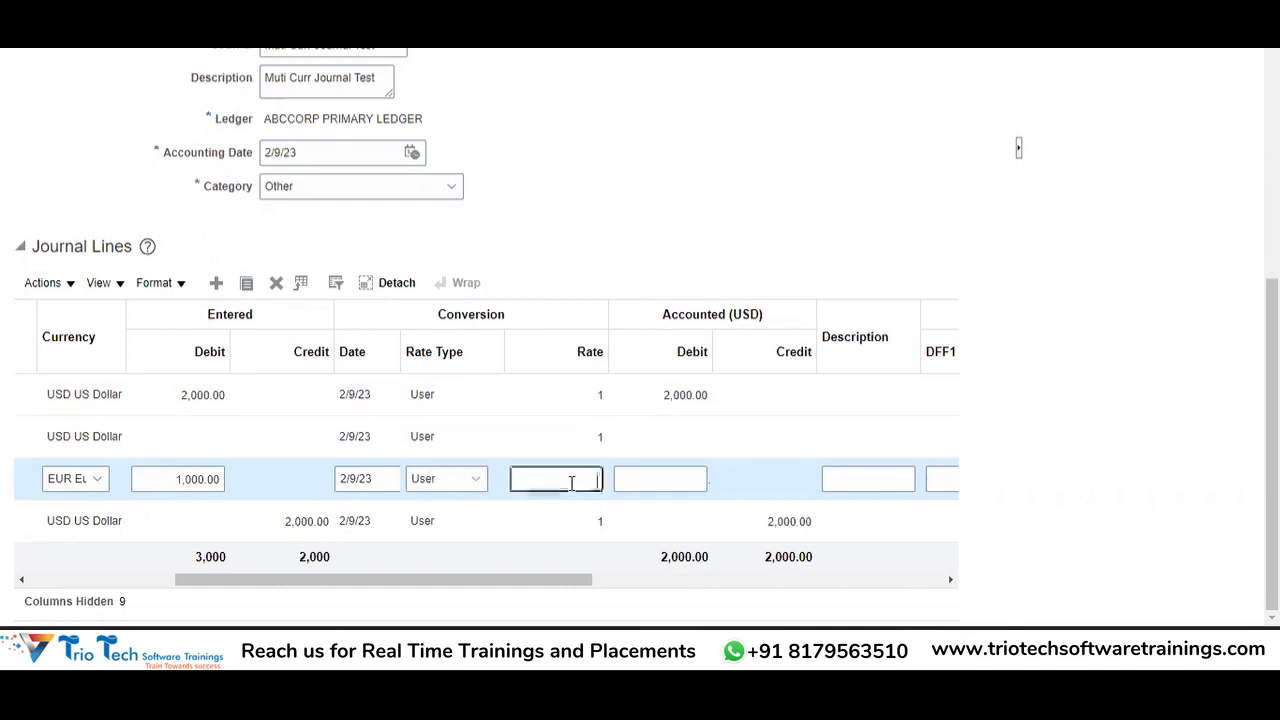
pyautogui.click(478, 486)
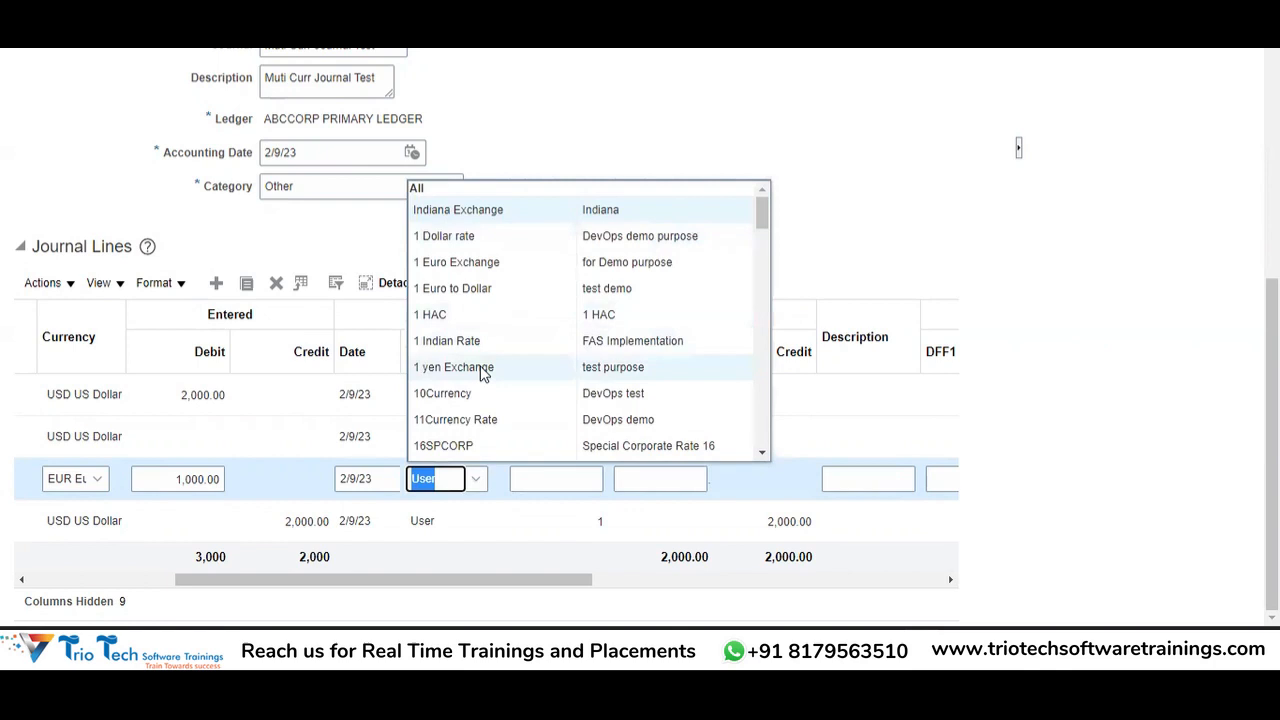
pyautogui.moveTo(759, 228); pyautogui.dragTo(767, 262)
pyautogui.scroll(-1, 766, 268)
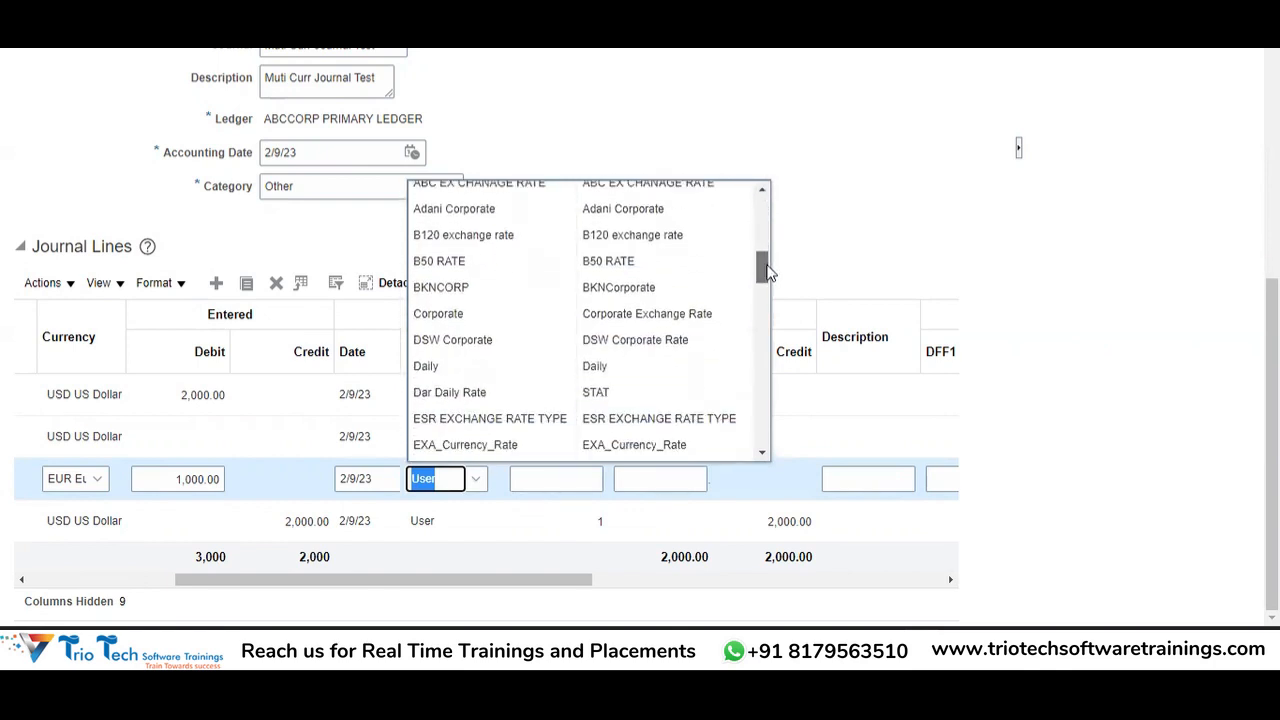
pyautogui.click(530, 315)
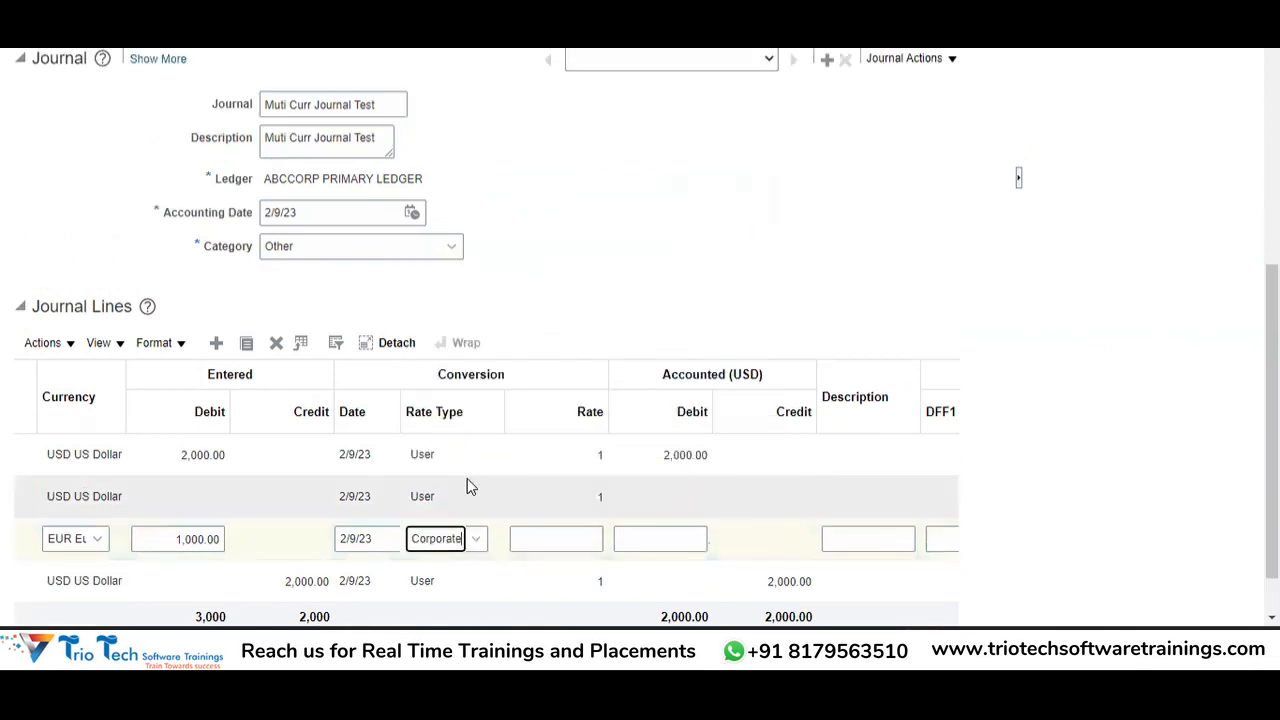
# - Check line 3's conversion rate and accounted debit under the Corporate rate type
pyautogui.click(551, 540)
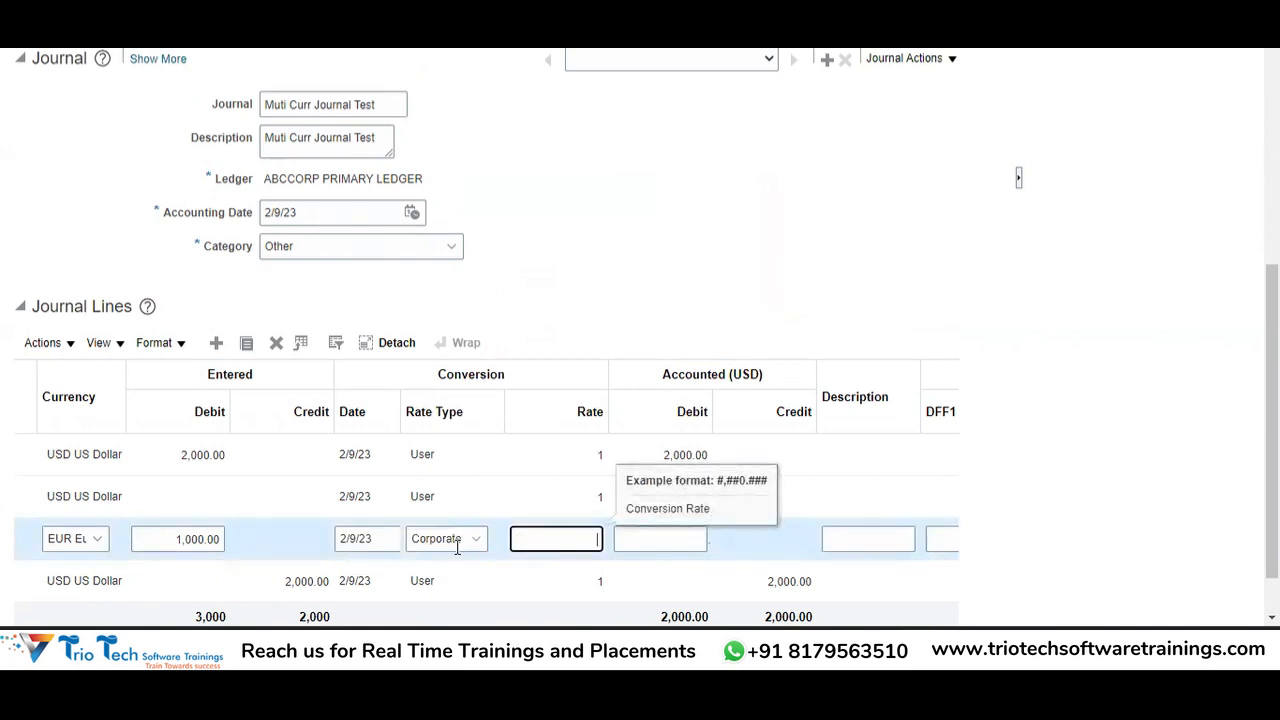
pyautogui.press('Tab')
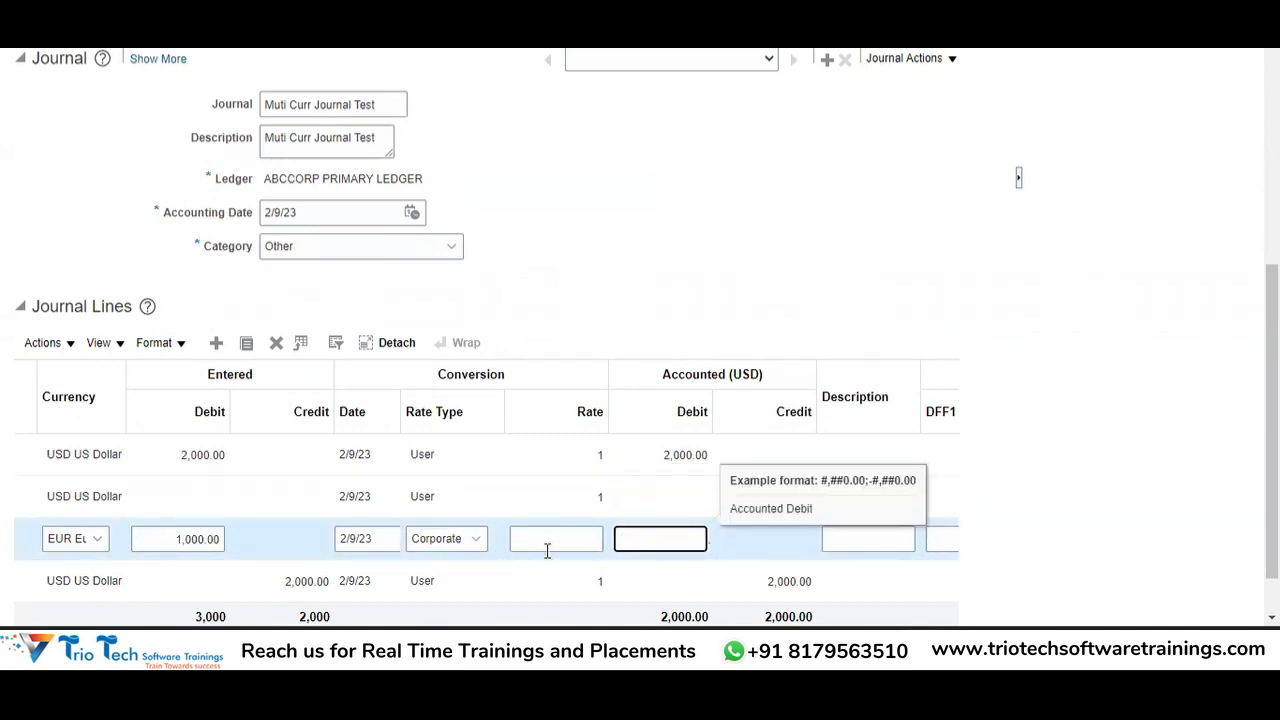
pyautogui.hotkey('shift', 'Tab')
pyautogui.press('Tab')
pyautogui.press('Tab')
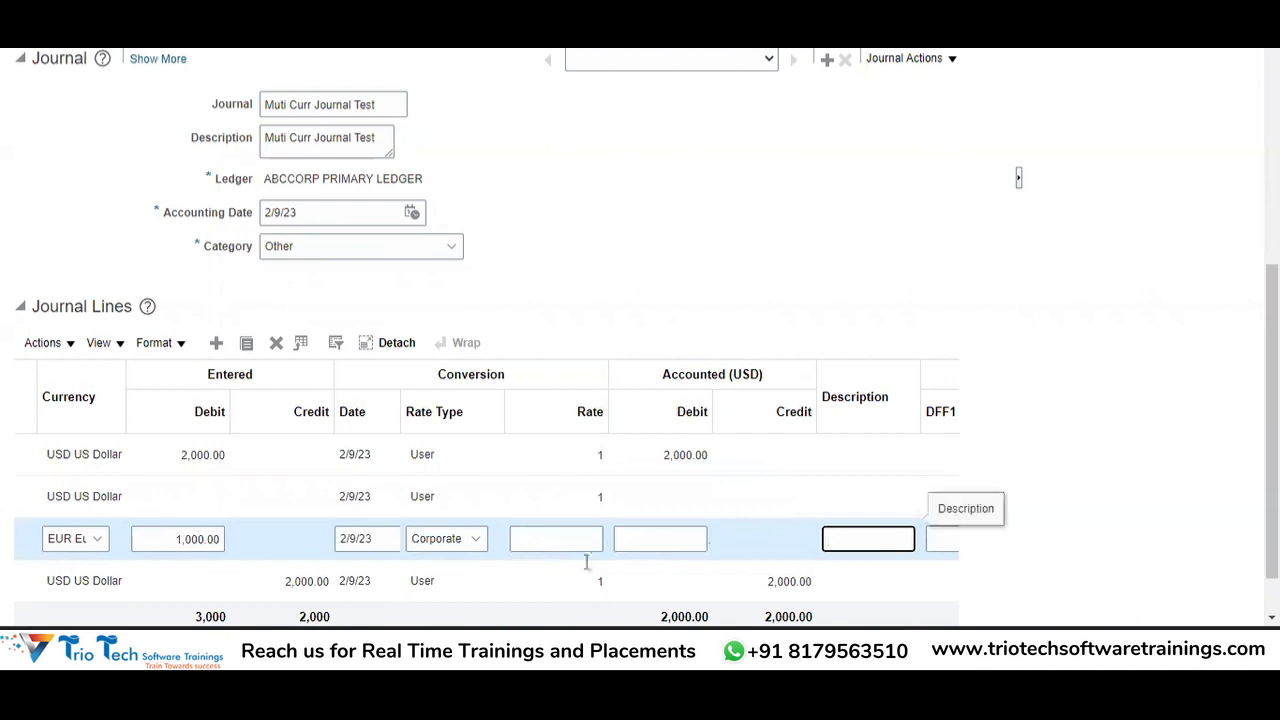
pyautogui.moveTo(1271, 392); pyautogui.dragTo(1271, 436)
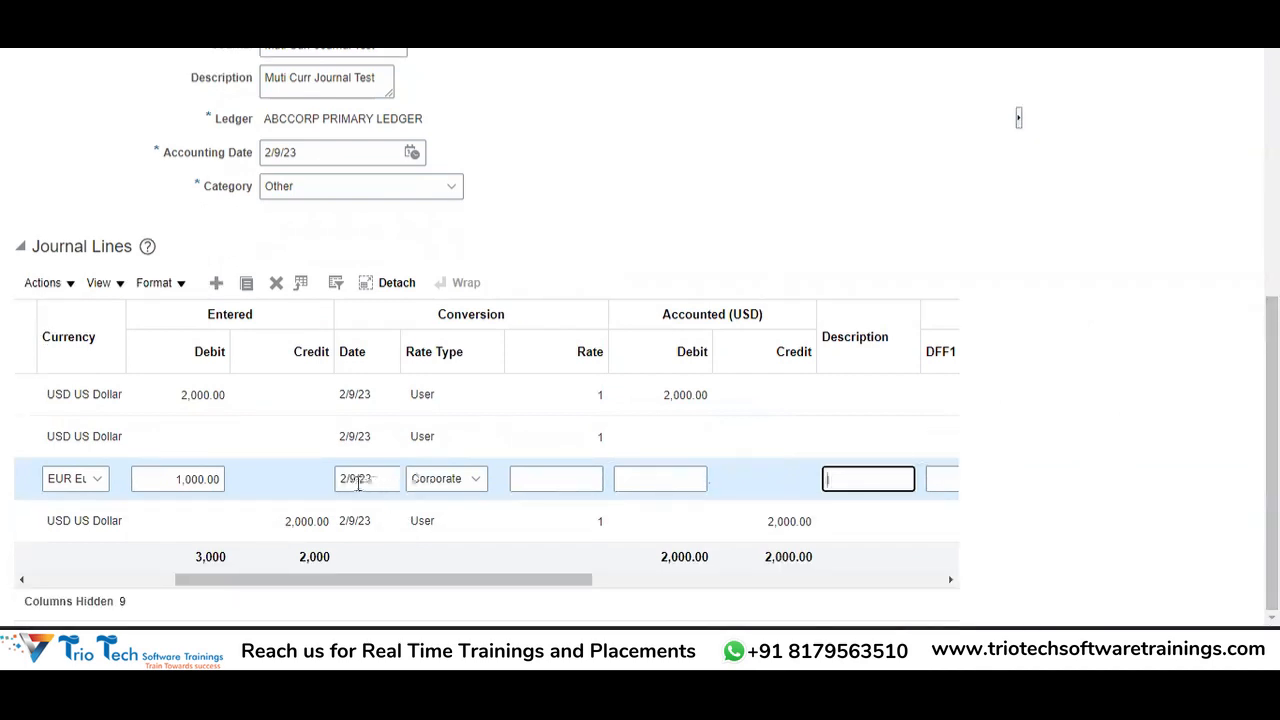
pyautogui.click(548, 480)
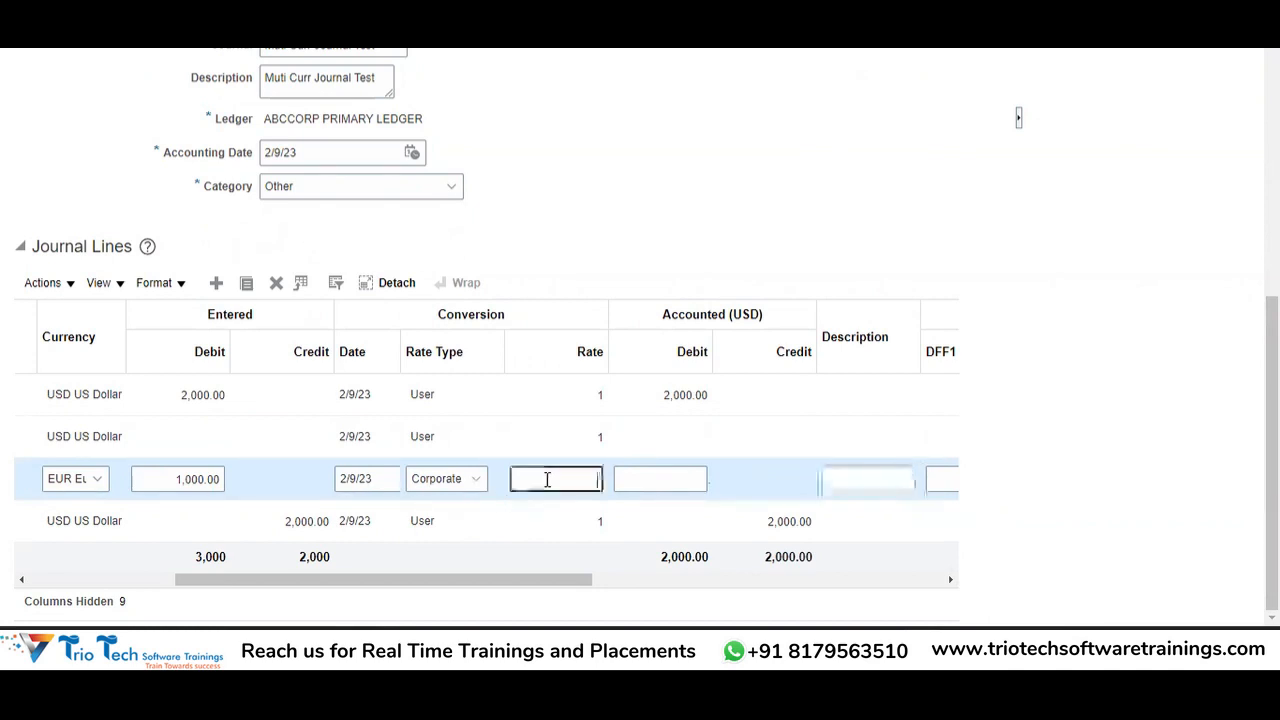
# - Try NIT_Exchange Rates as journal line 3's conversion rate type, and switch it back to Corporate
pyautogui.click(474, 479)
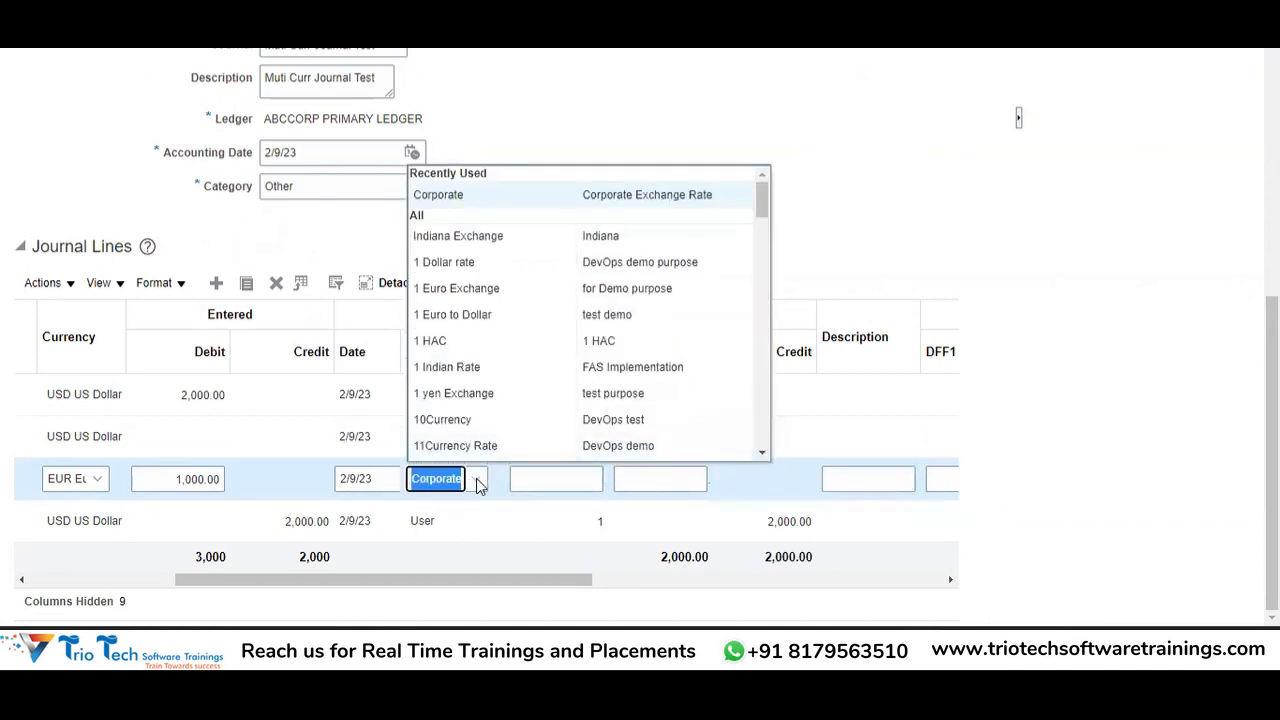
pyautogui.moveTo(761, 197); pyautogui.dragTo(763, 325)
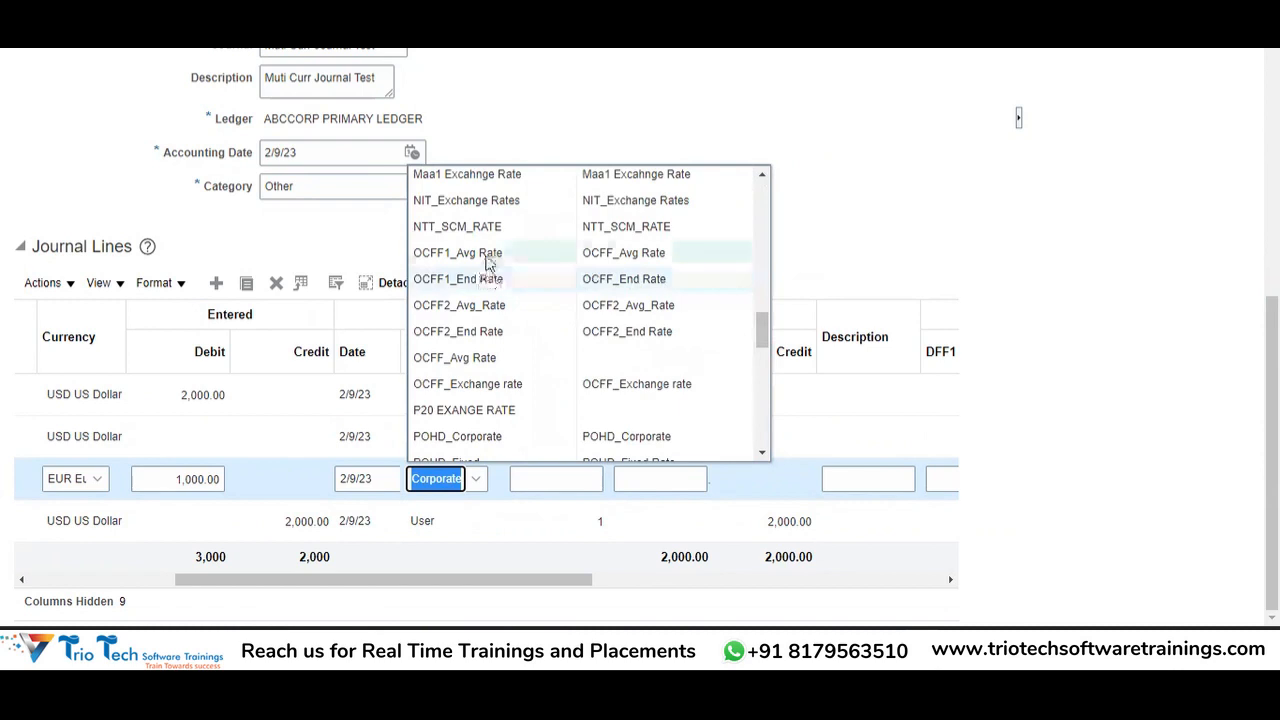
pyautogui.click(458, 196)
pyautogui.click(458, 198)
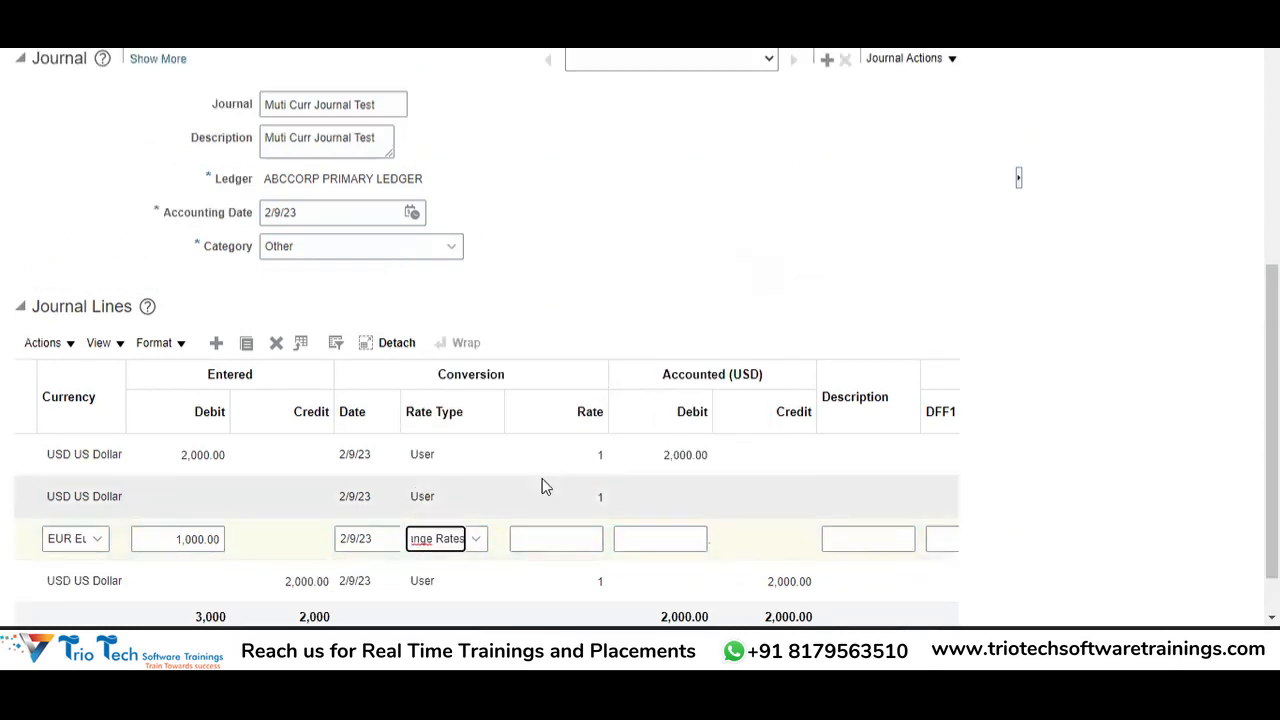
pyautogui.click(480, 537)
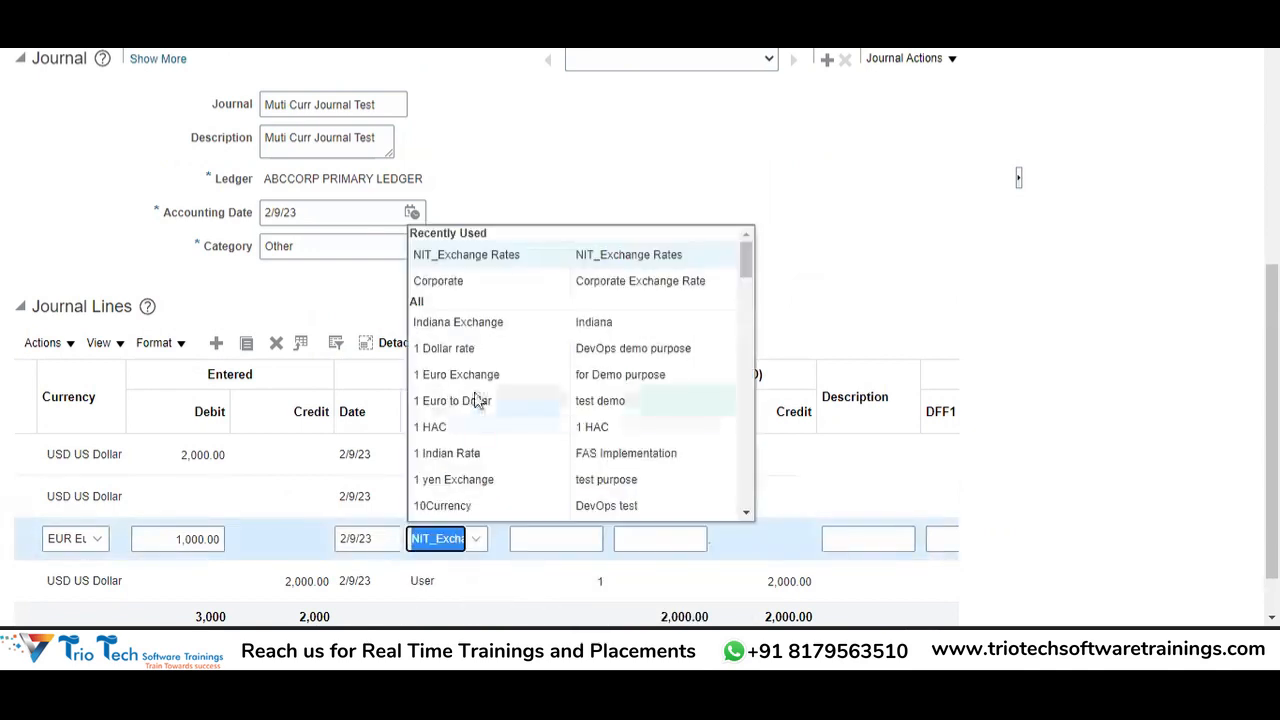
pyautogui.click(478, 281)
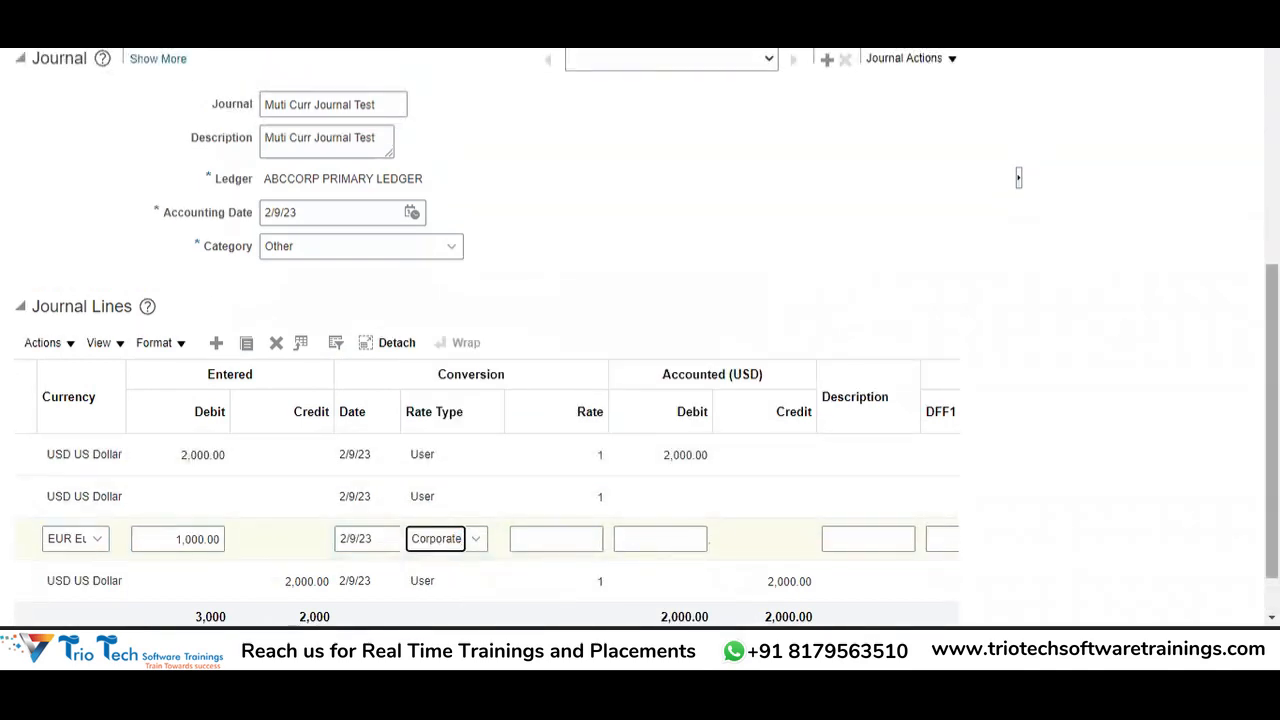
# - Try to move from journal line 3 to the blank journal line 4
pyautogui.moveTo(1272, 470); pyautogui.dragTo(1272, 504)
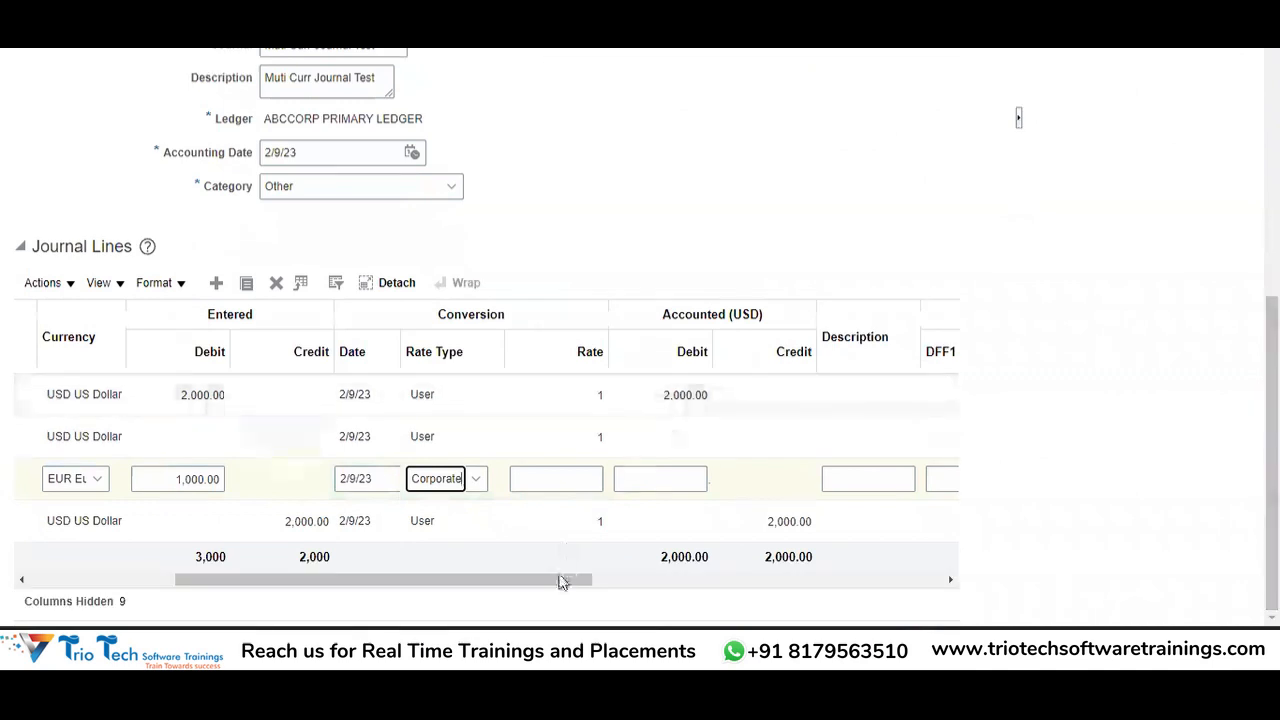
pyautogui.moveTo(560, 580); pyautogui.dragTo(371, 581)
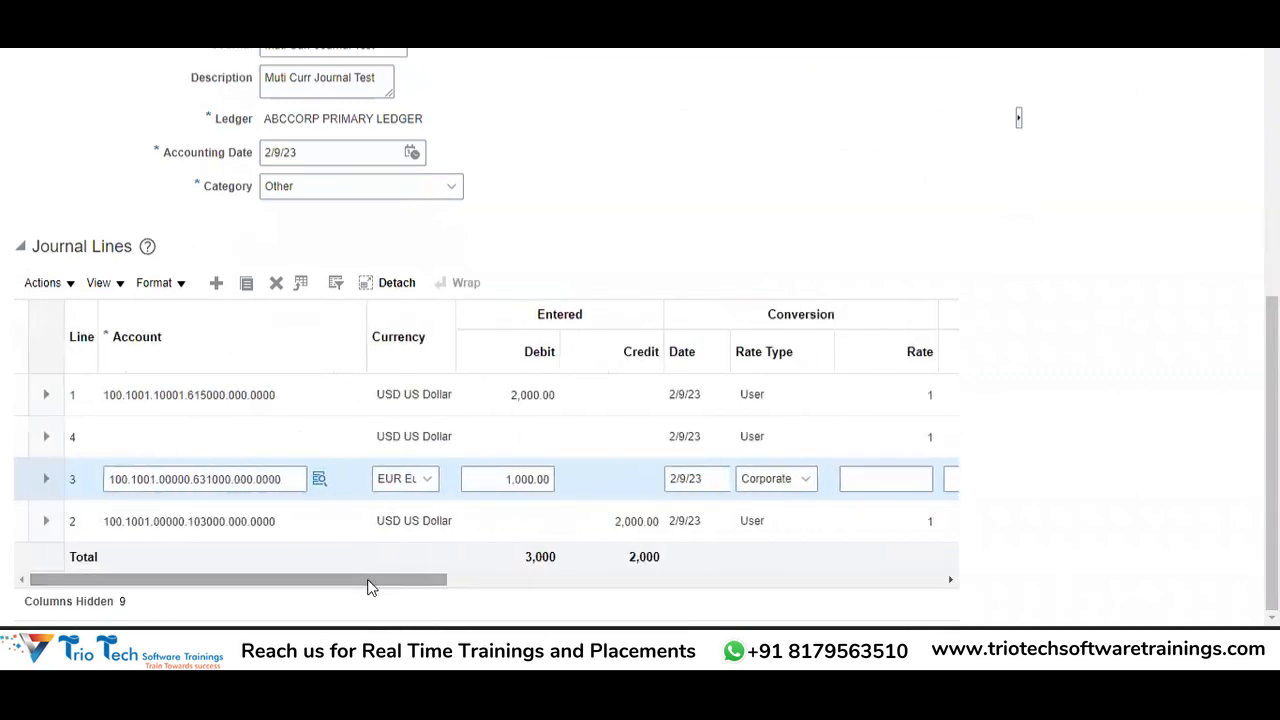
pyautogui.click(140, 446)
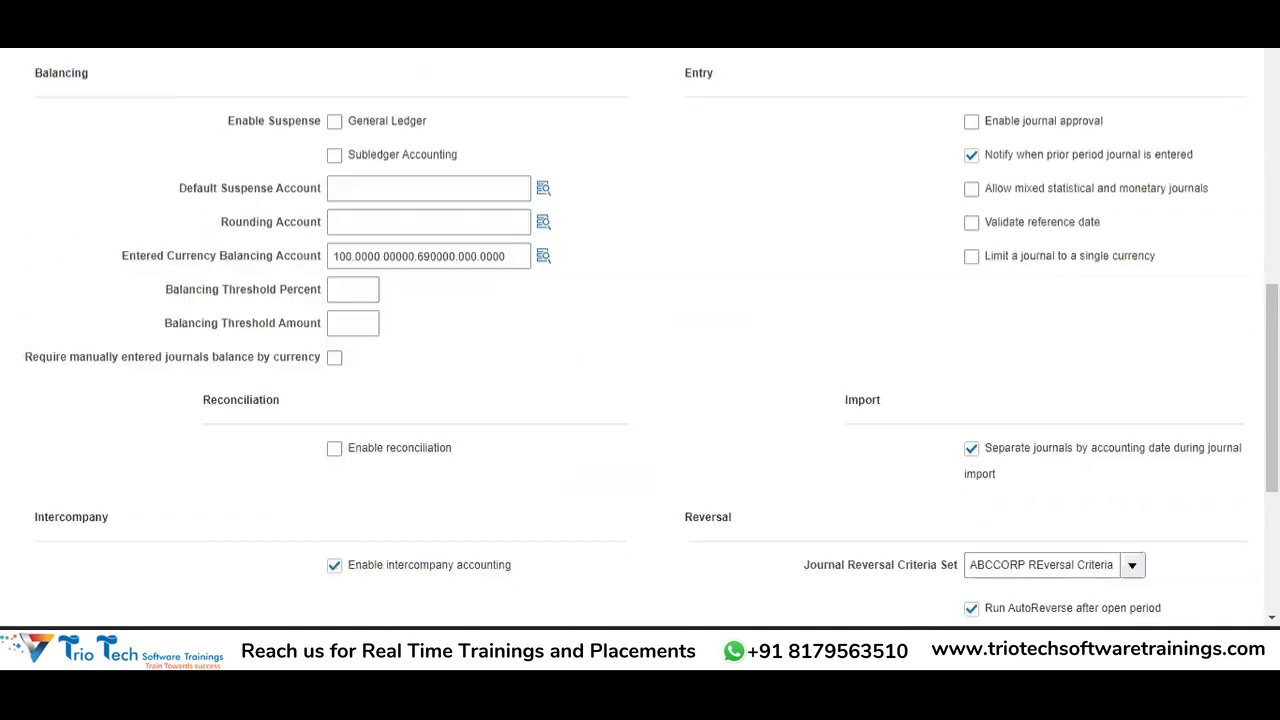
# - Leave the ledger options without saving and search the setup tasks for Manage%Daily%Rate
pyautogui.scroll(15, 1140, 268)
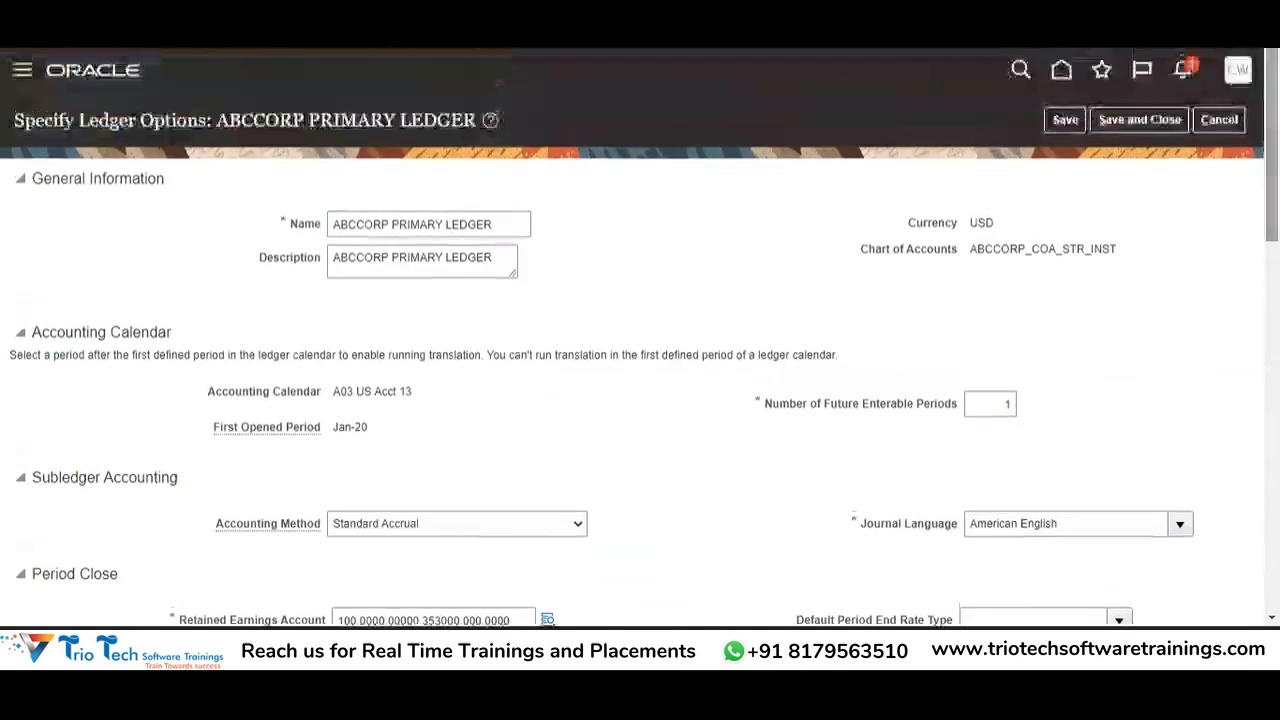
pyautogui.click(1228, 121)
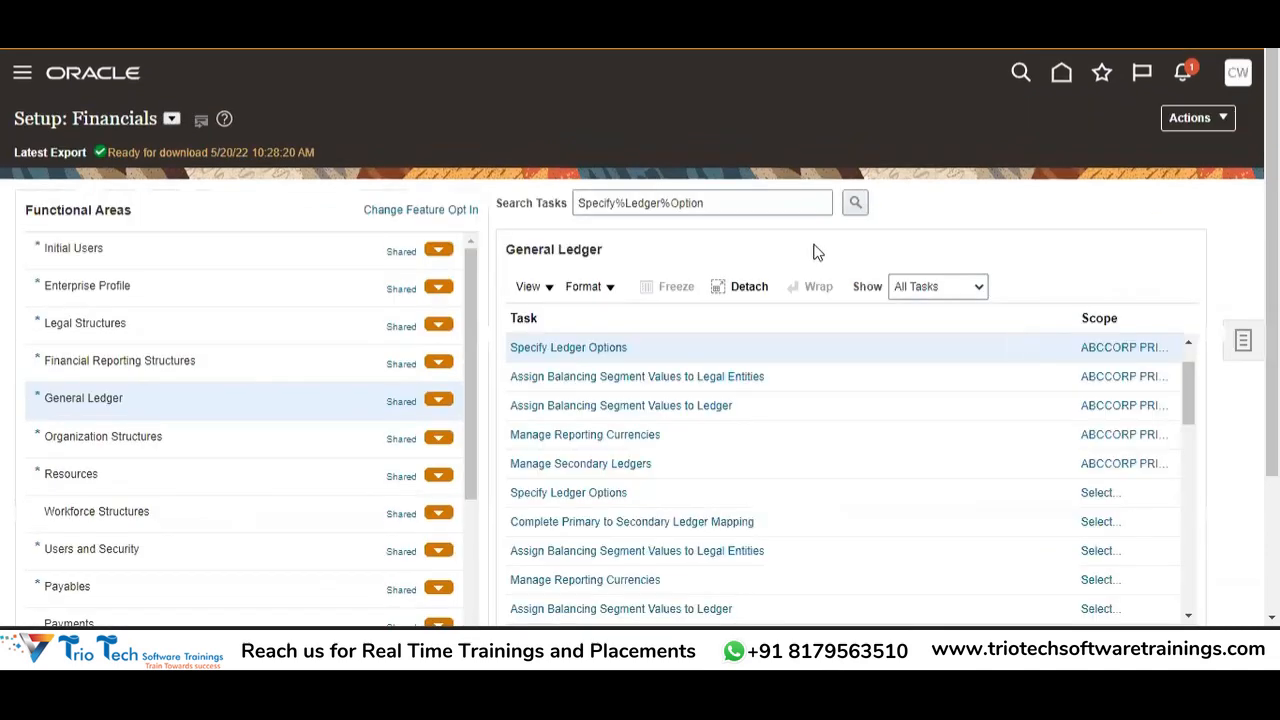
pyautogui.moveTo(693, 212); pyautogui.dragTo(551, 208)
pyautogui.write('Mana')
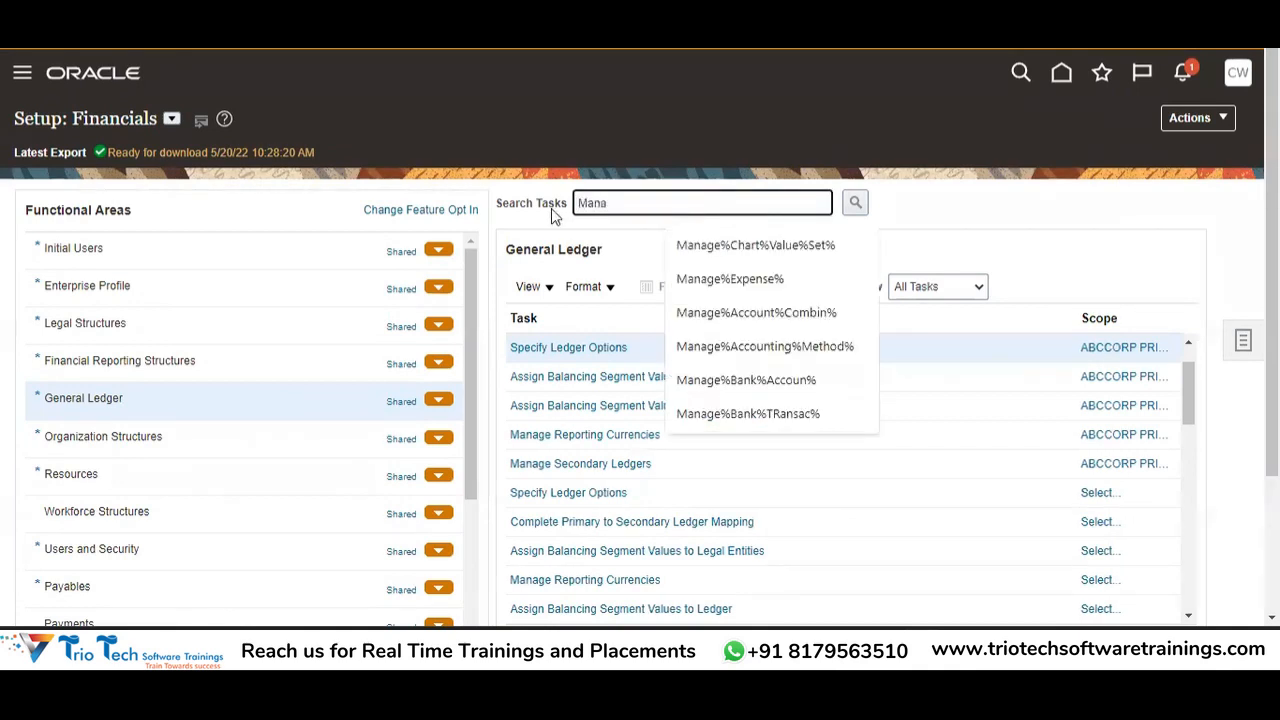
pyautogui.write('ge%eaily%Rat')
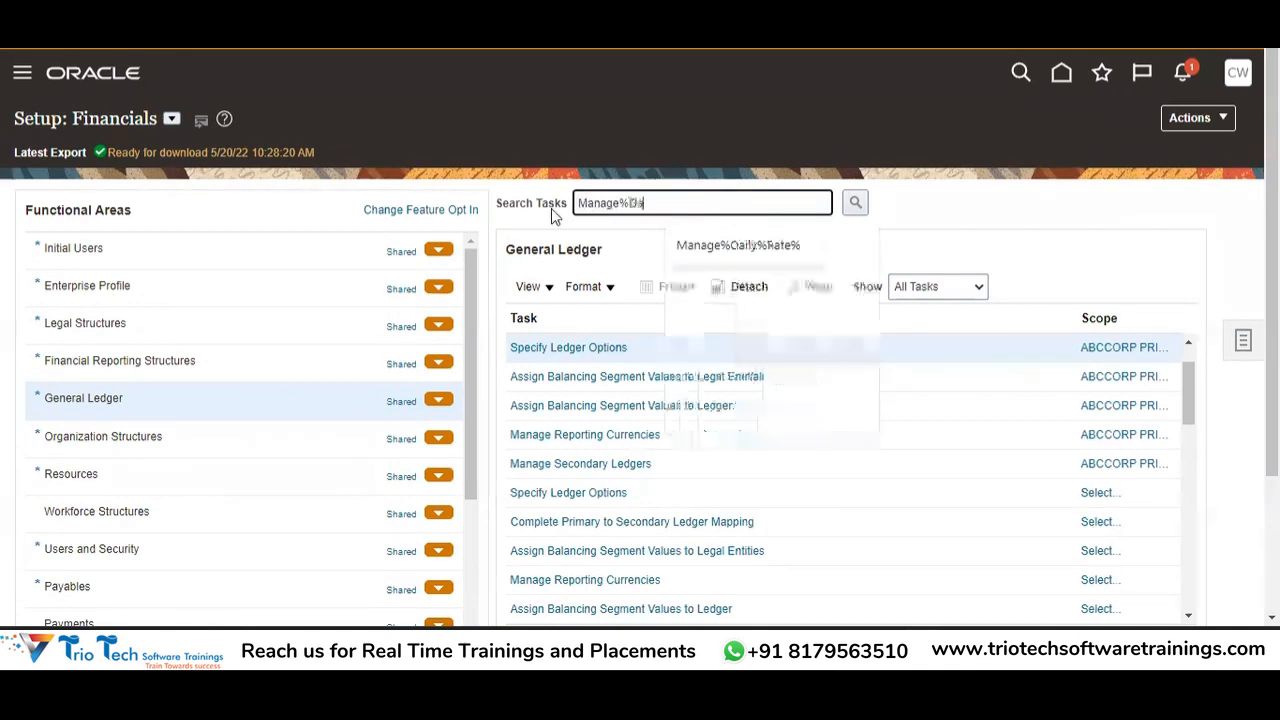
pyautogui.write('e')
pyautogui.press('Tab')
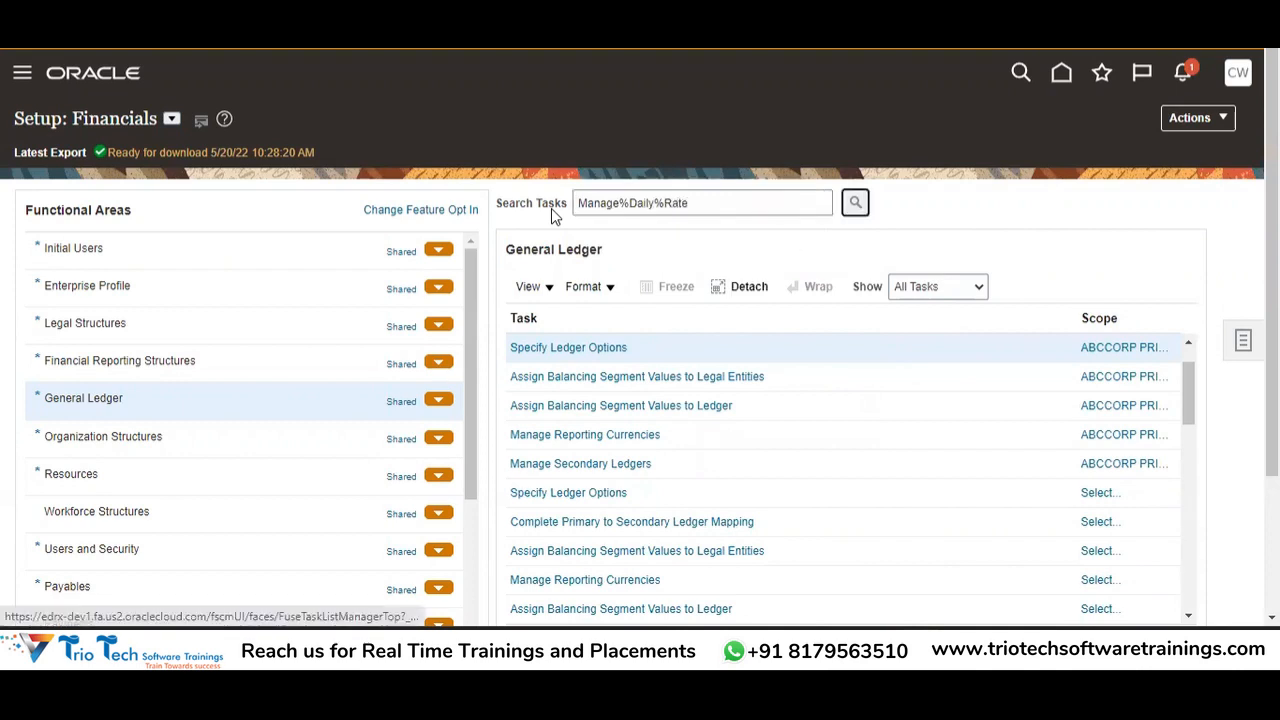
pyautogui.press('Return')
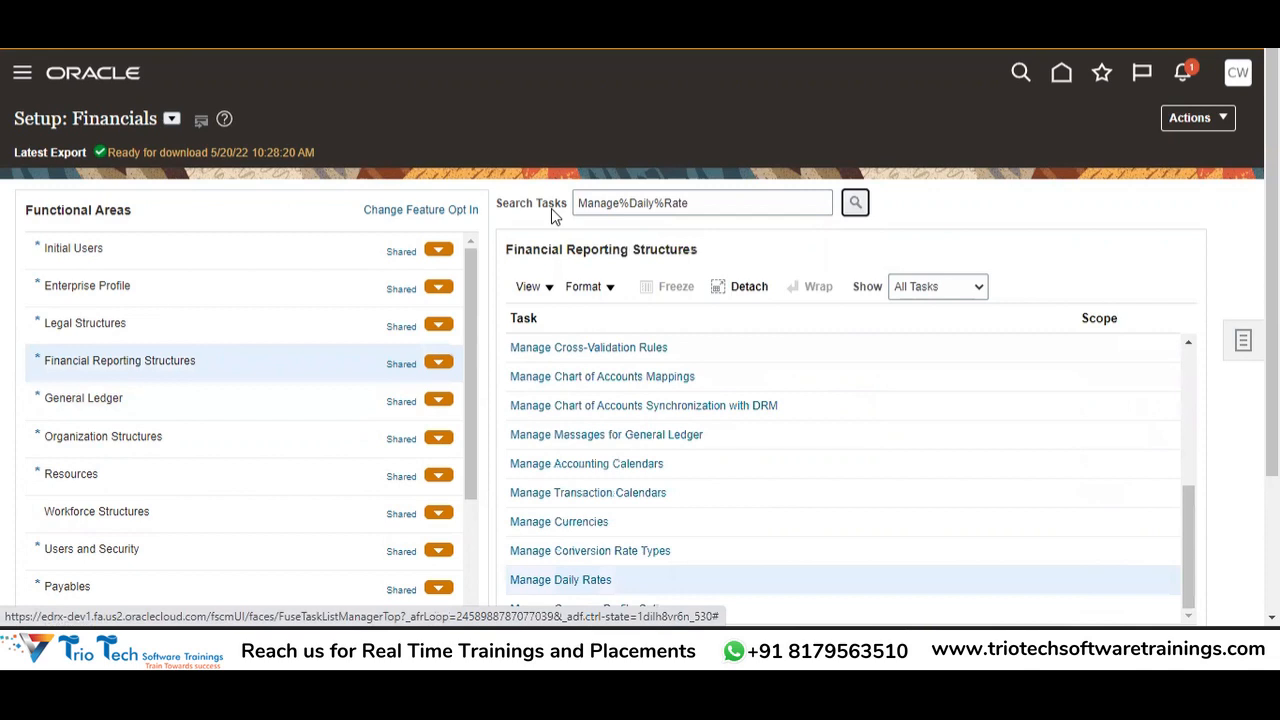
# - Open the Manage Daily Rates task and bring up the daily rates search
pyautogui.click(585, 581)
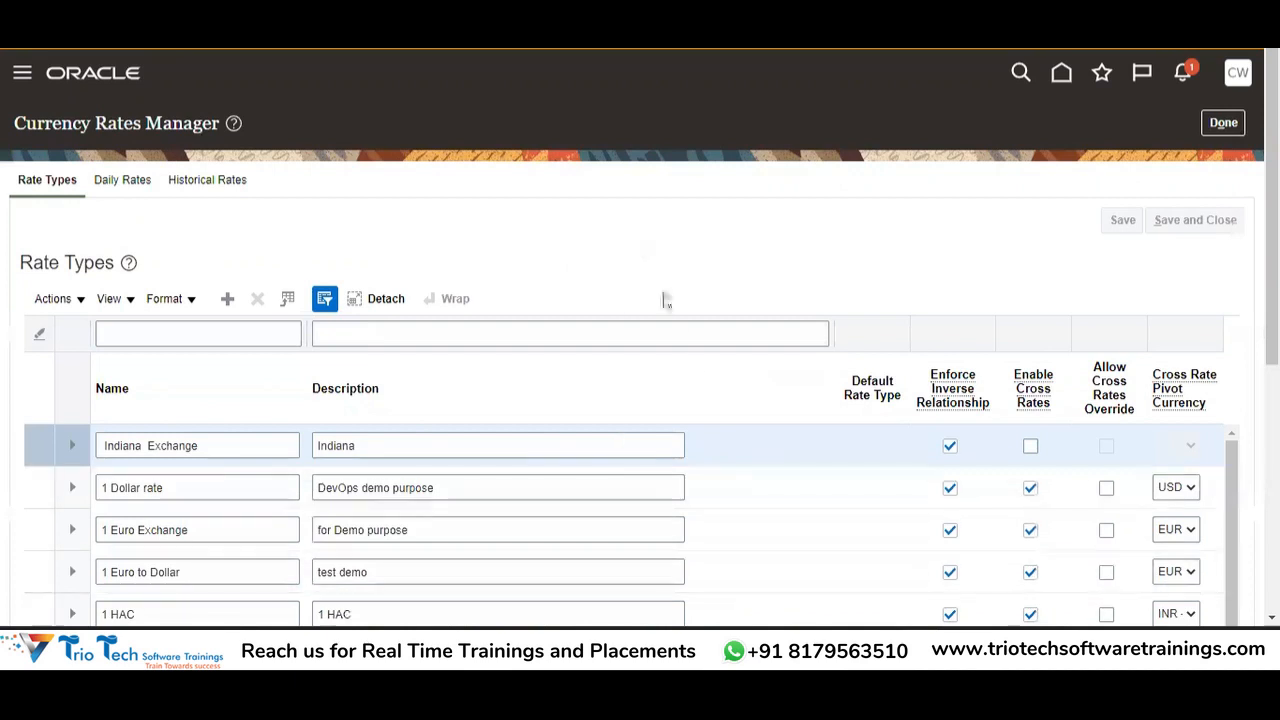
pyautogui.scroll(-3, 1083, 395)
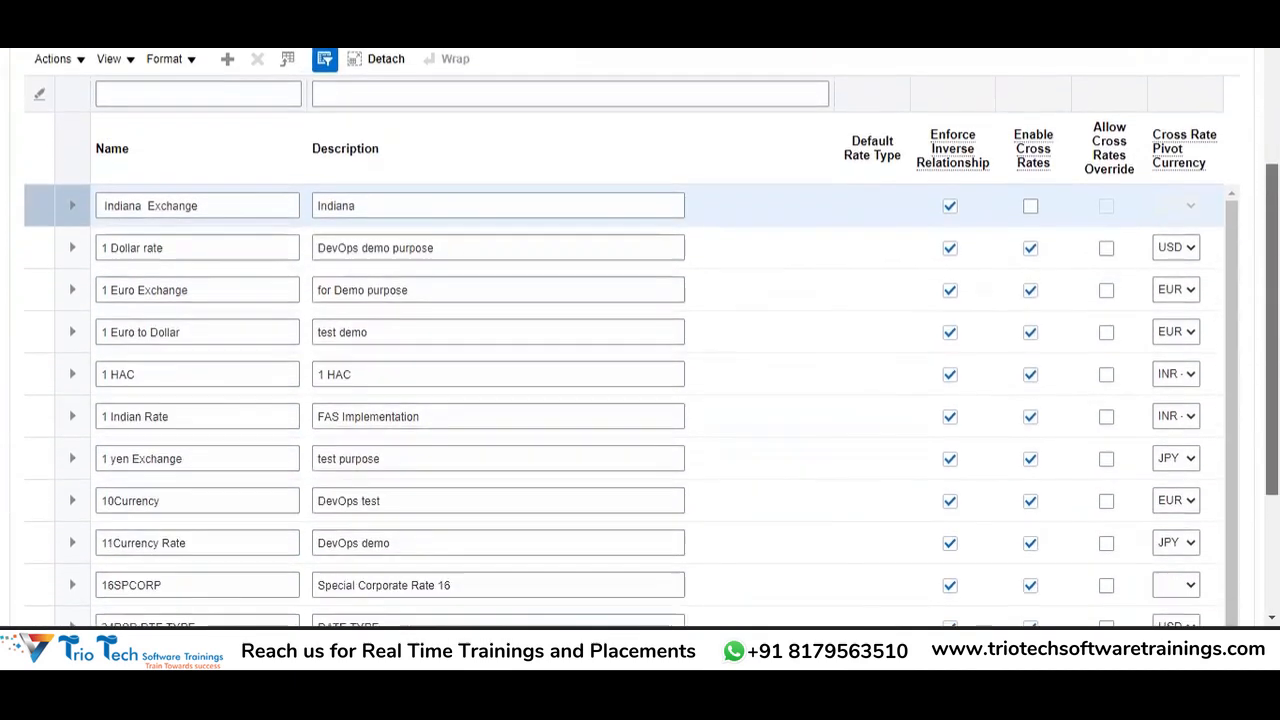
pyautogui.scroll(3, 941, 152)
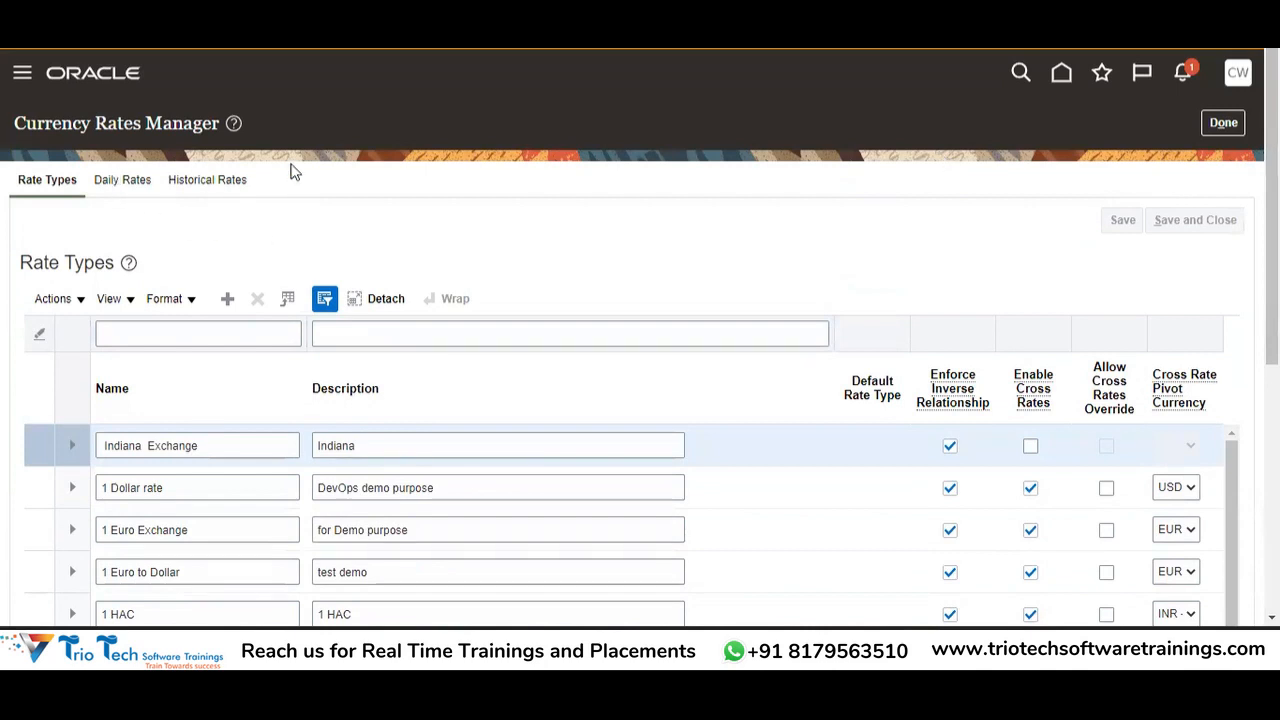
pyautogui.click(116, 183)
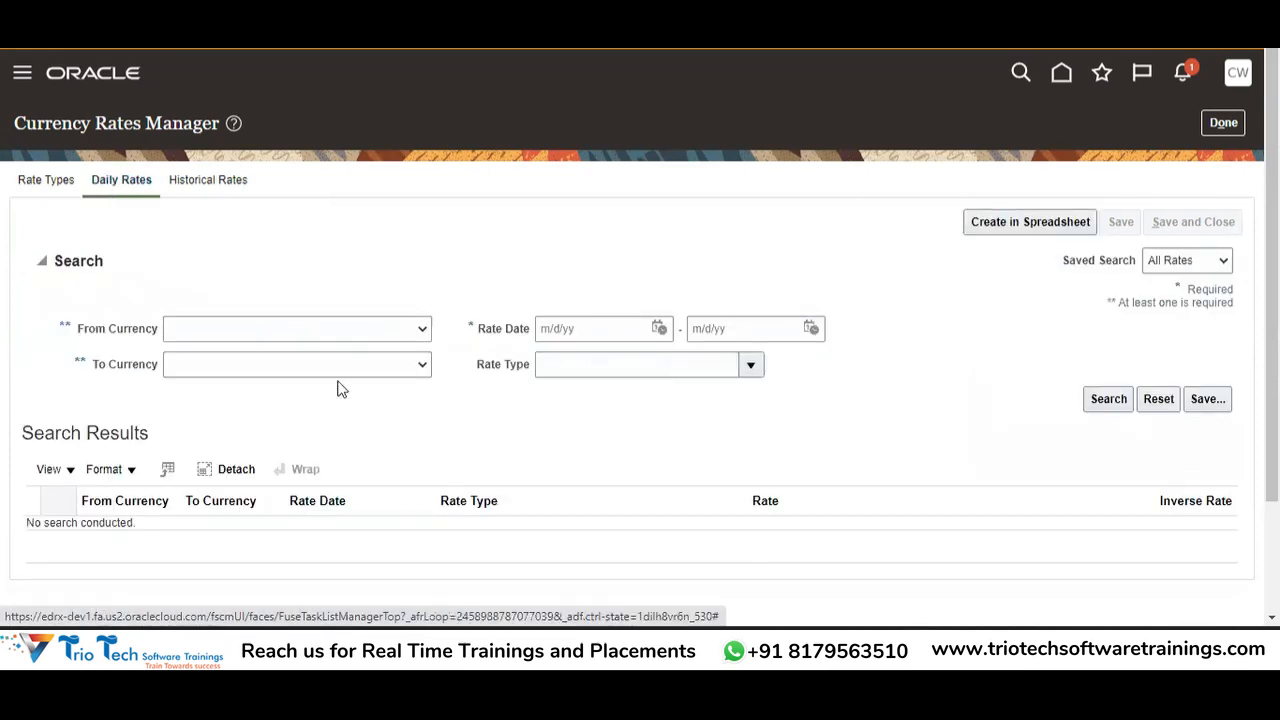
# - Set the daily rates search to convert from EUR - Euro to USD - US Dollar
pyautogui.click(325, 328)
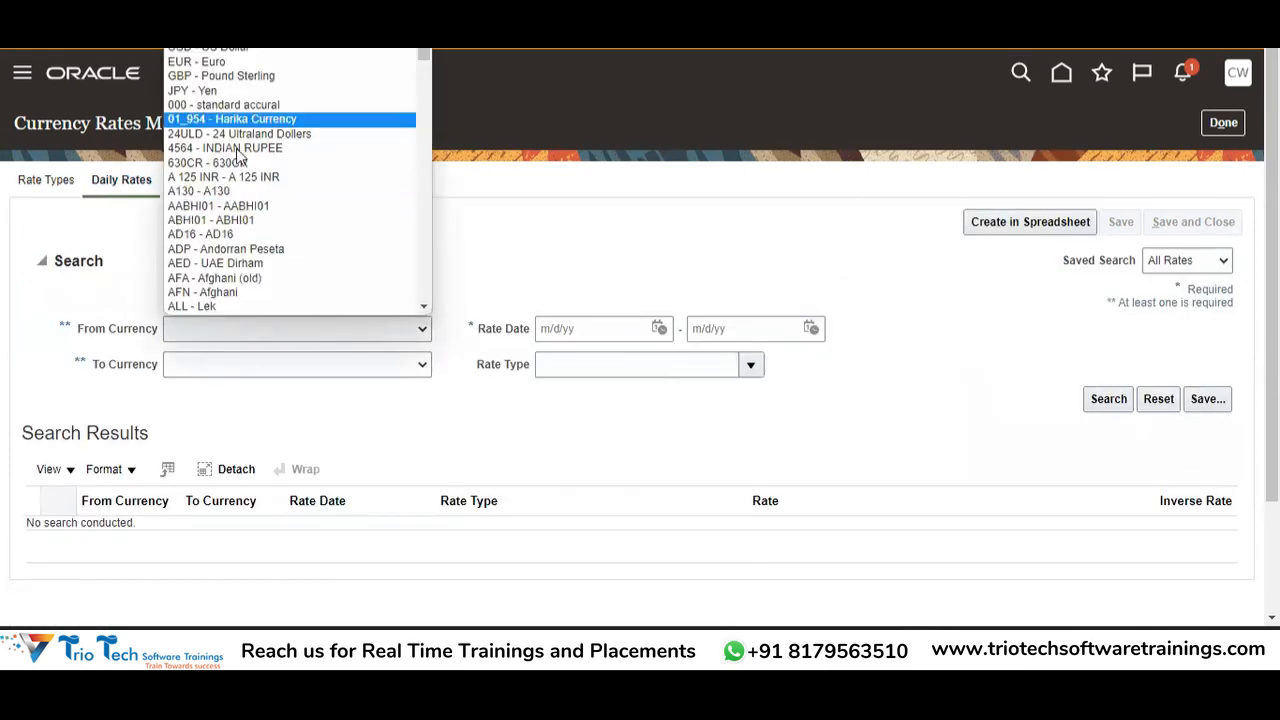
pyautogui.click(210, 63)
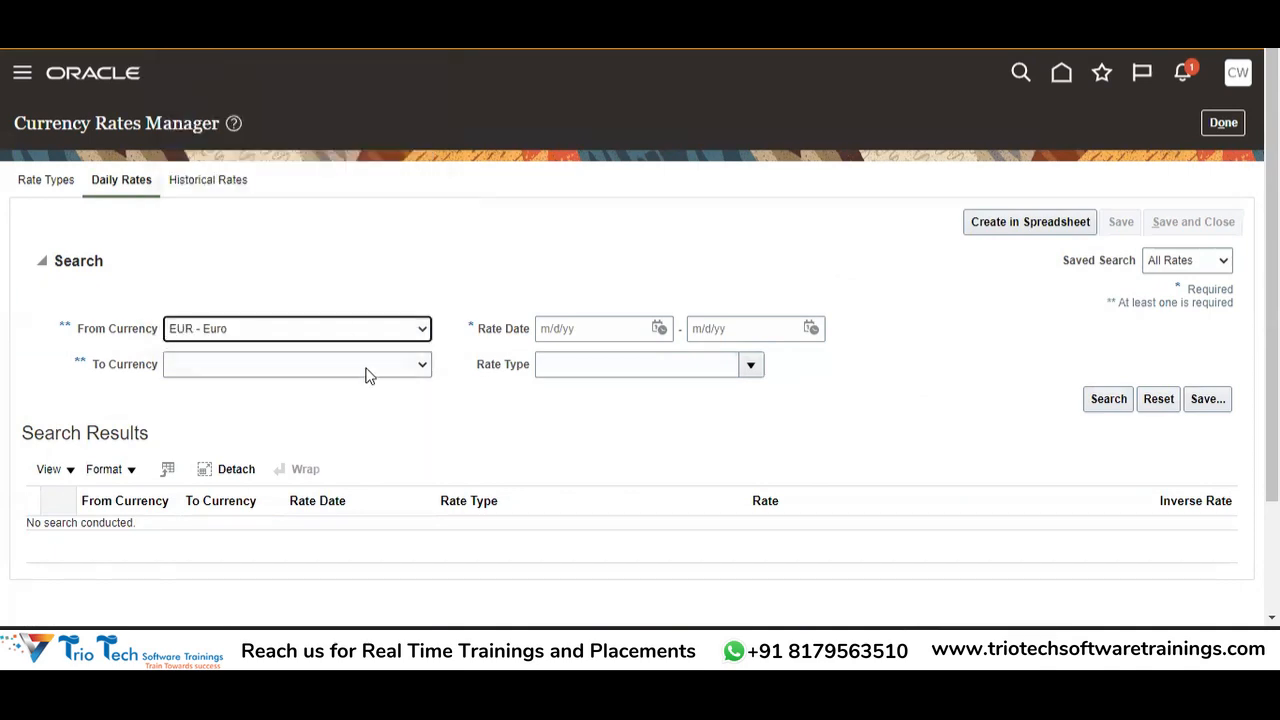
pyautogui.click(420, 366)
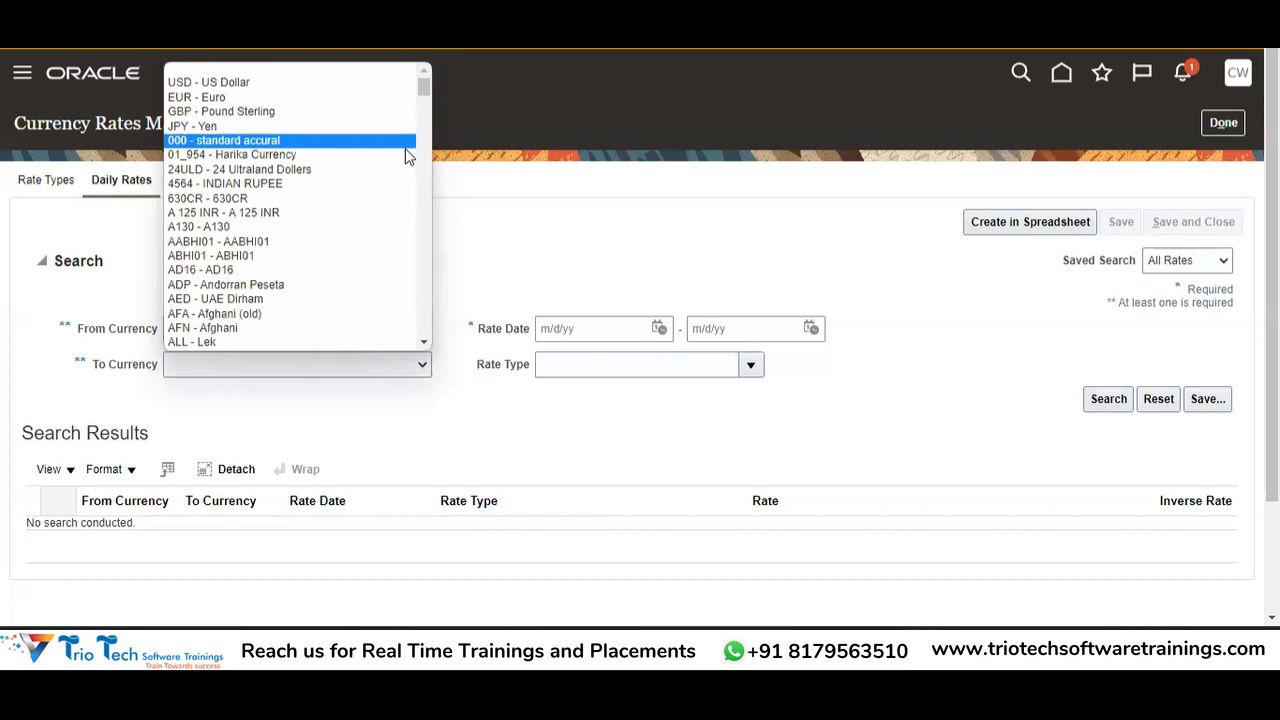
pyautogui.click(276, 364)
pyautogui.click(274, 364)
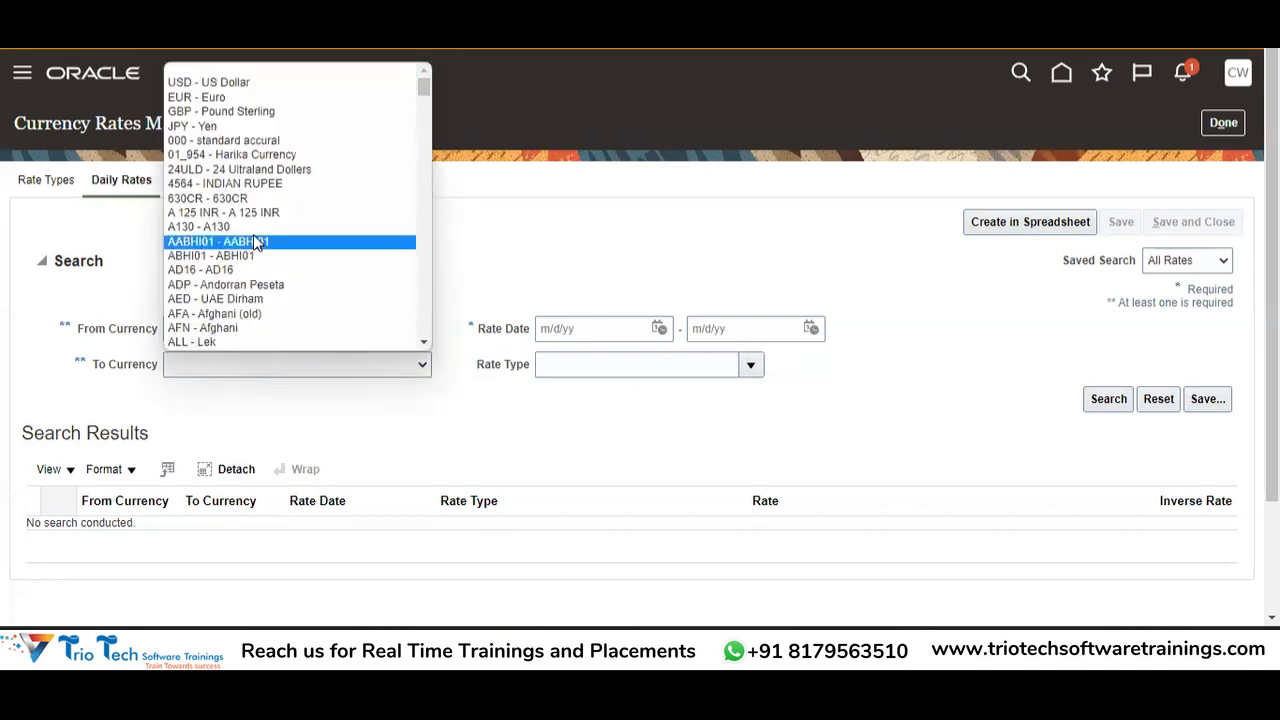
pyautogui.click(238, 82)
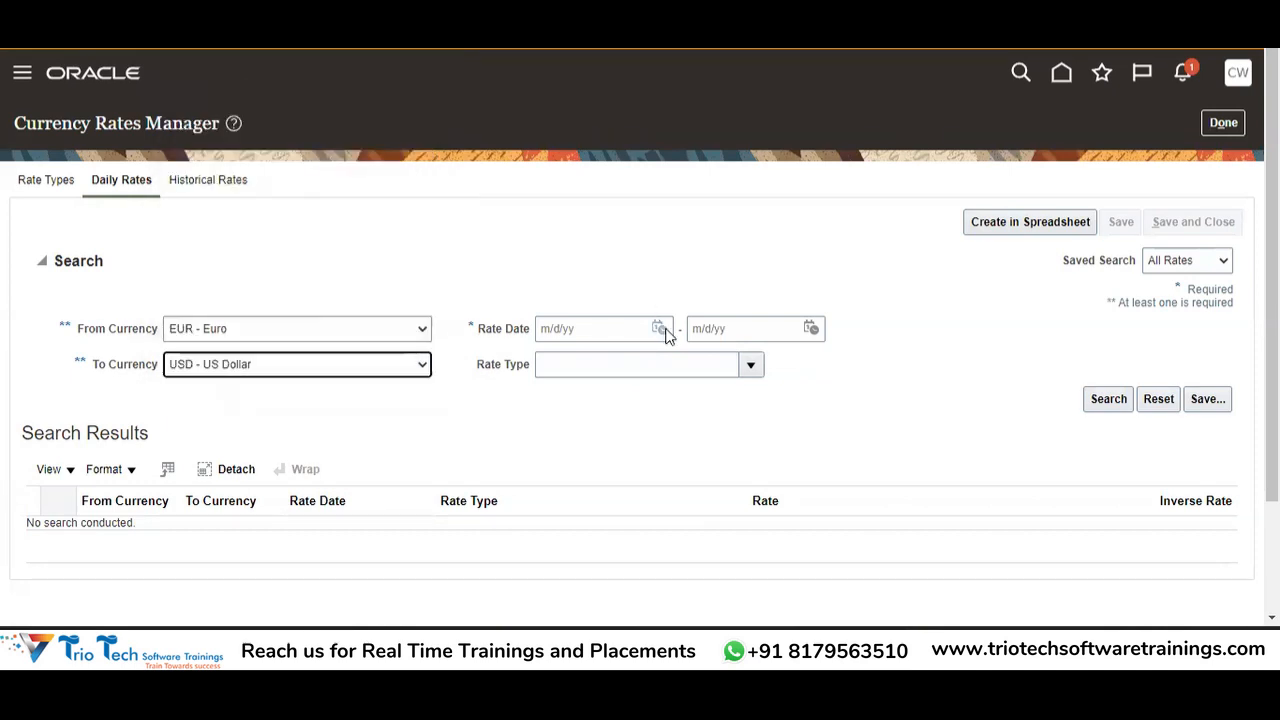
# - Limit the rate date range of the daily rates search to 2/9/23 through 2/9/23
pyautogui.click(659, 330)
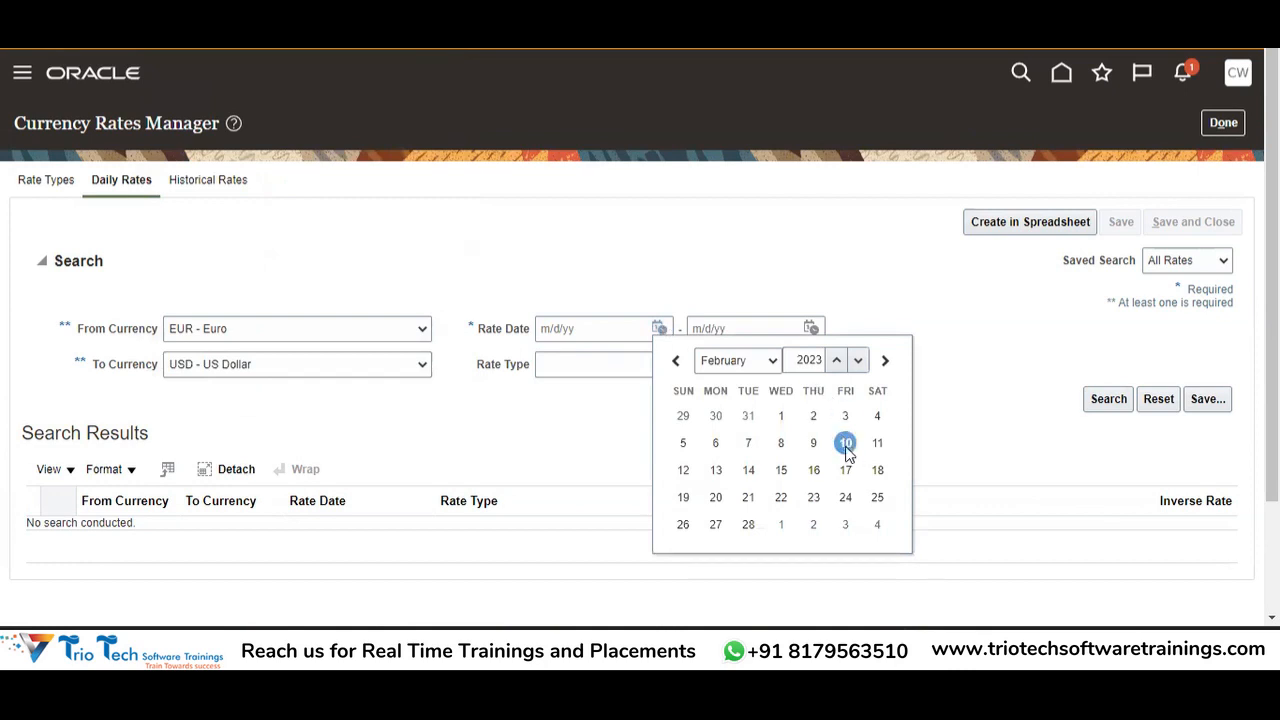
pyautogui.click(813, 442)
pyautogui.click(811, 329)
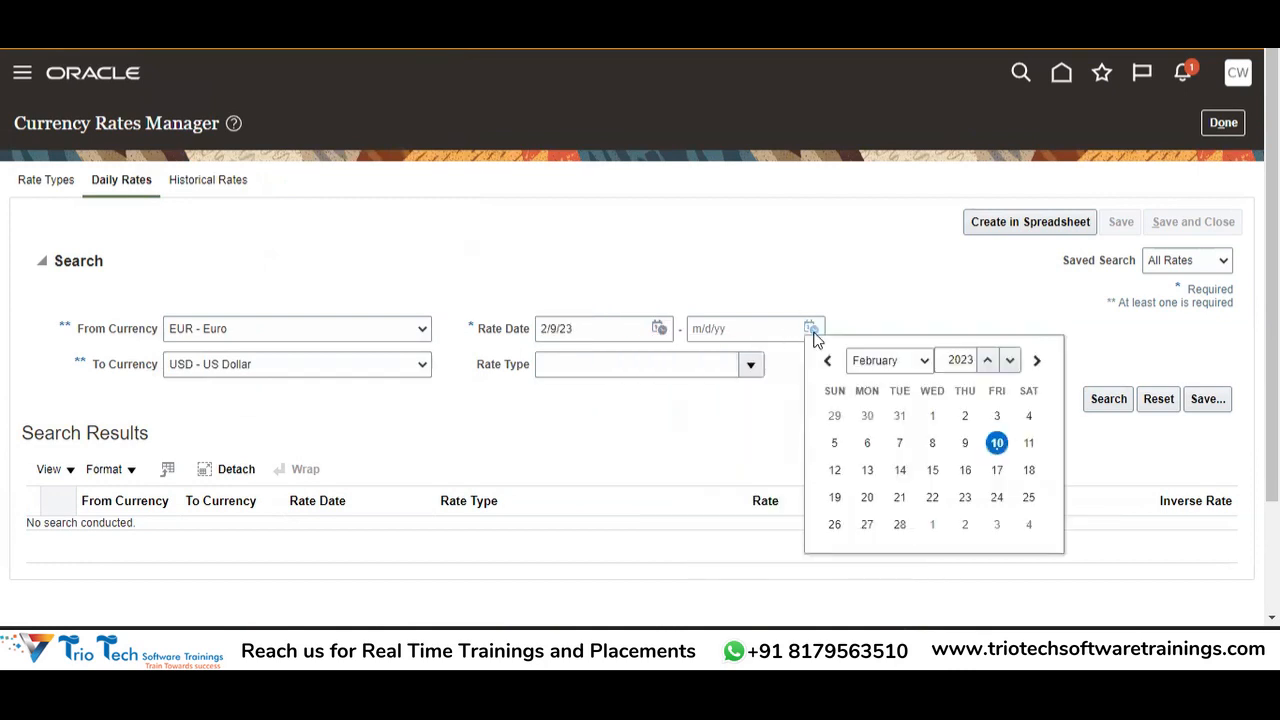
pyautogui.click(965, 443)
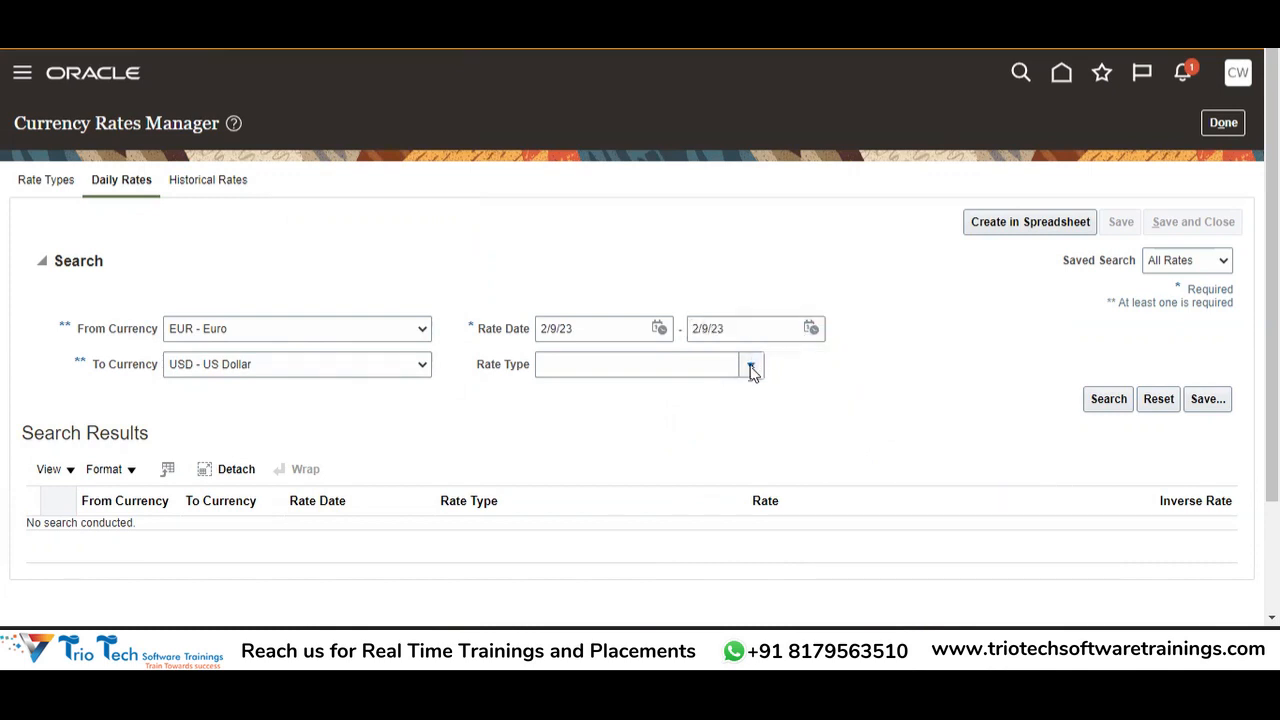
# - Choose Corporate as the rate type and run the daily rates search
pyautogui.click(751, 366)
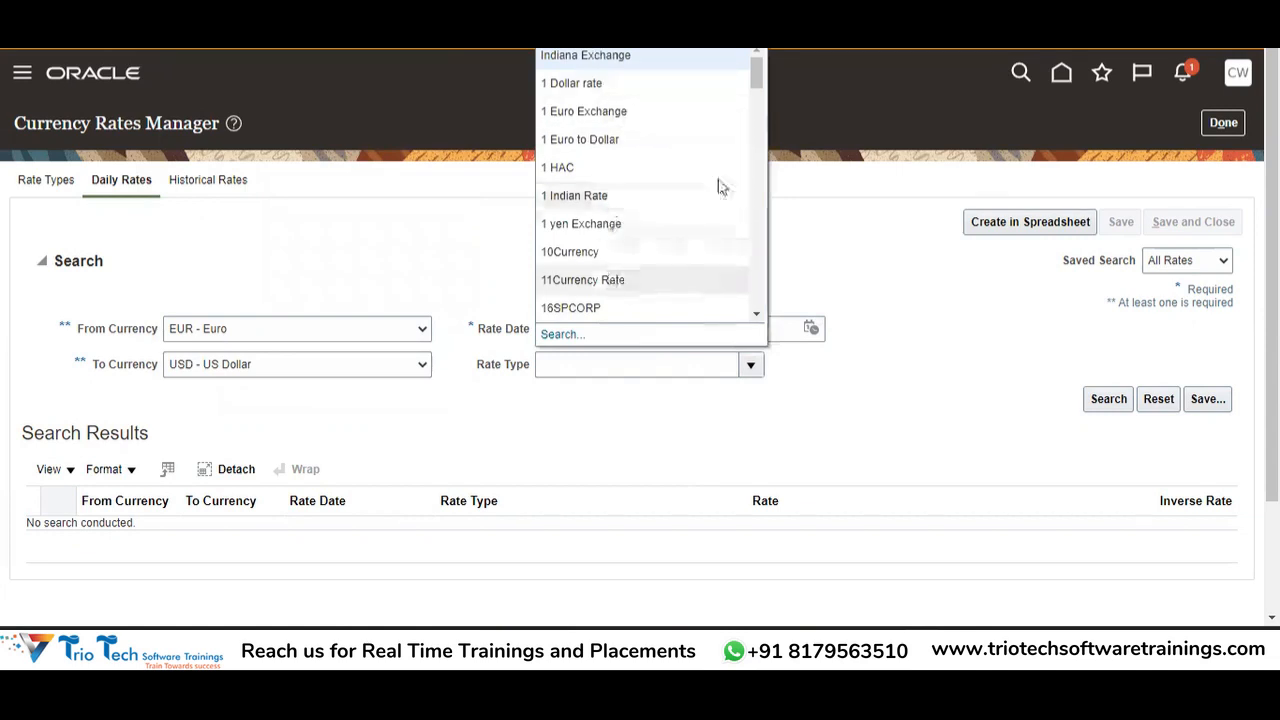
pyautogui.moveTo(756, 74); pyautogui.dragTo(756, 146)
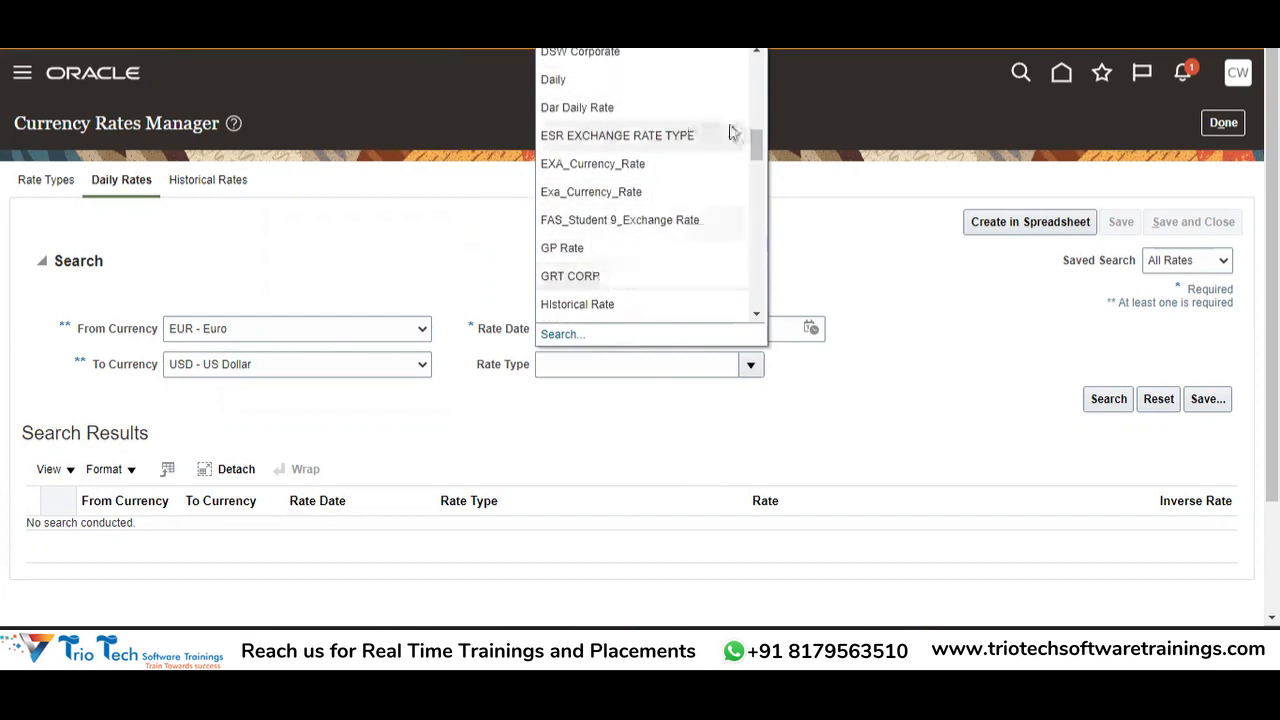
pyautogui.moveTo(754, 143); pyautogui.dragTo(757, 120)
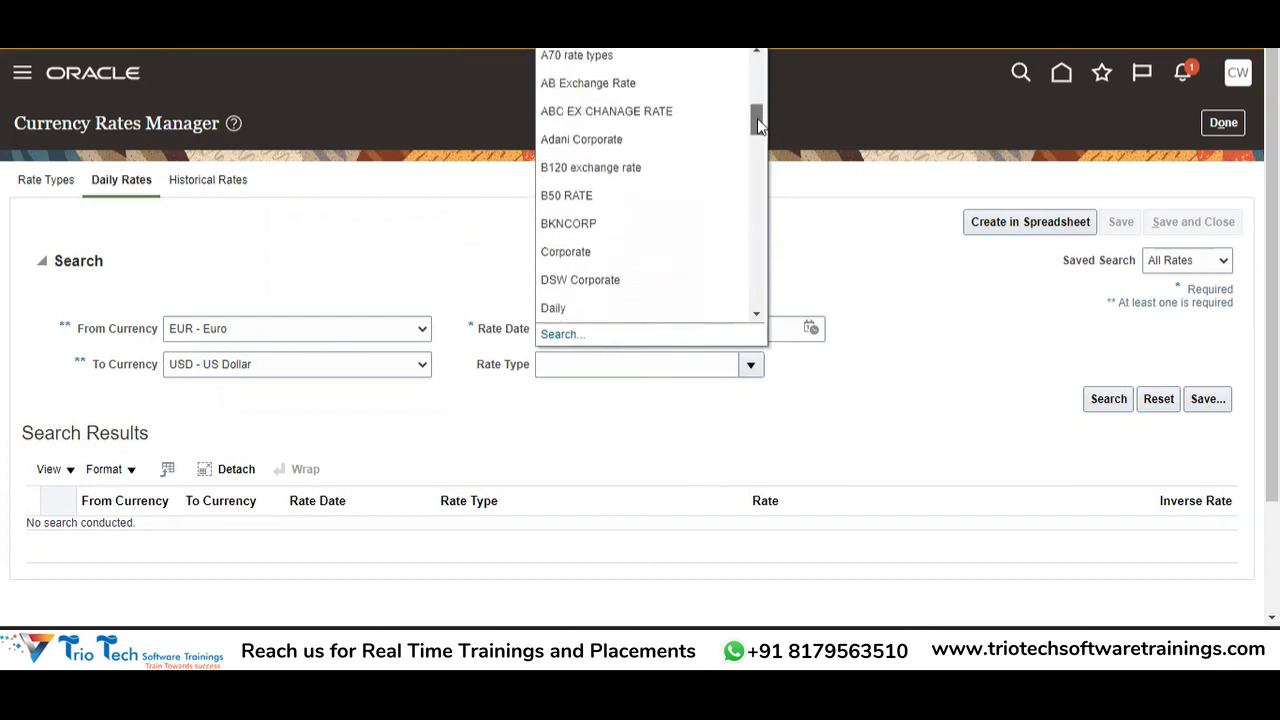
pyautogui.click(623, 253)
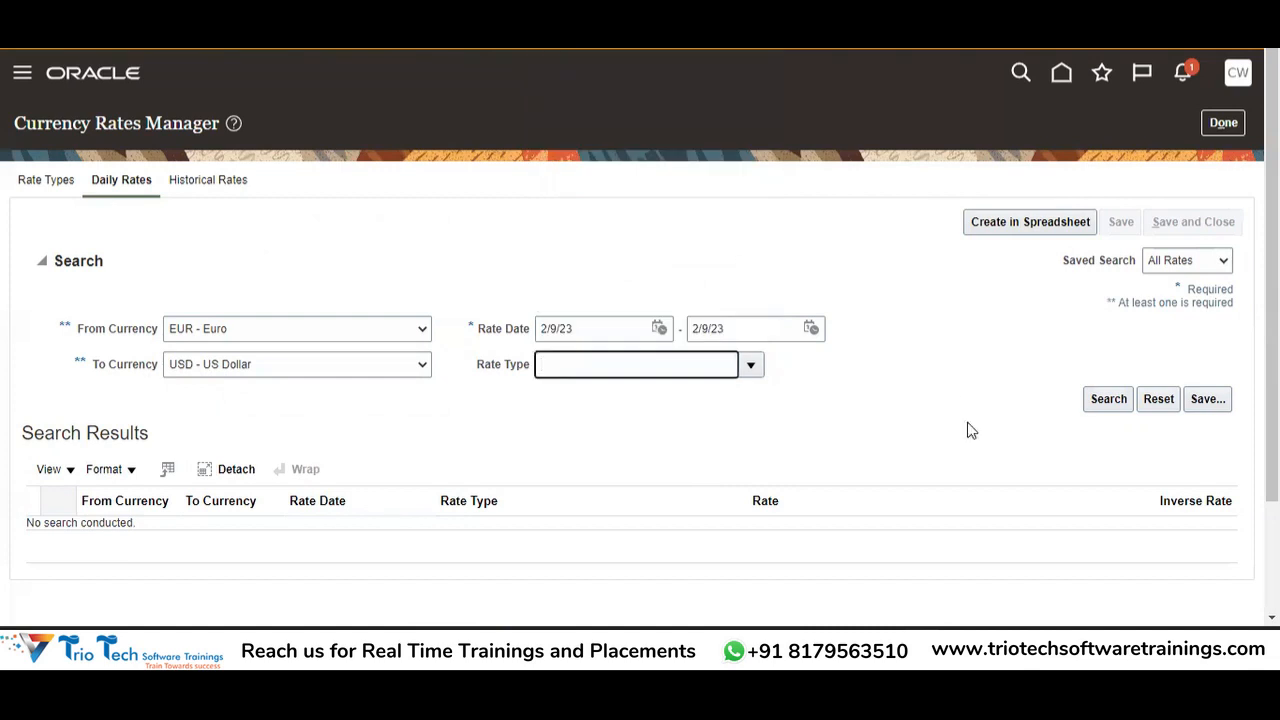
pyautogui.click(1094, 403)
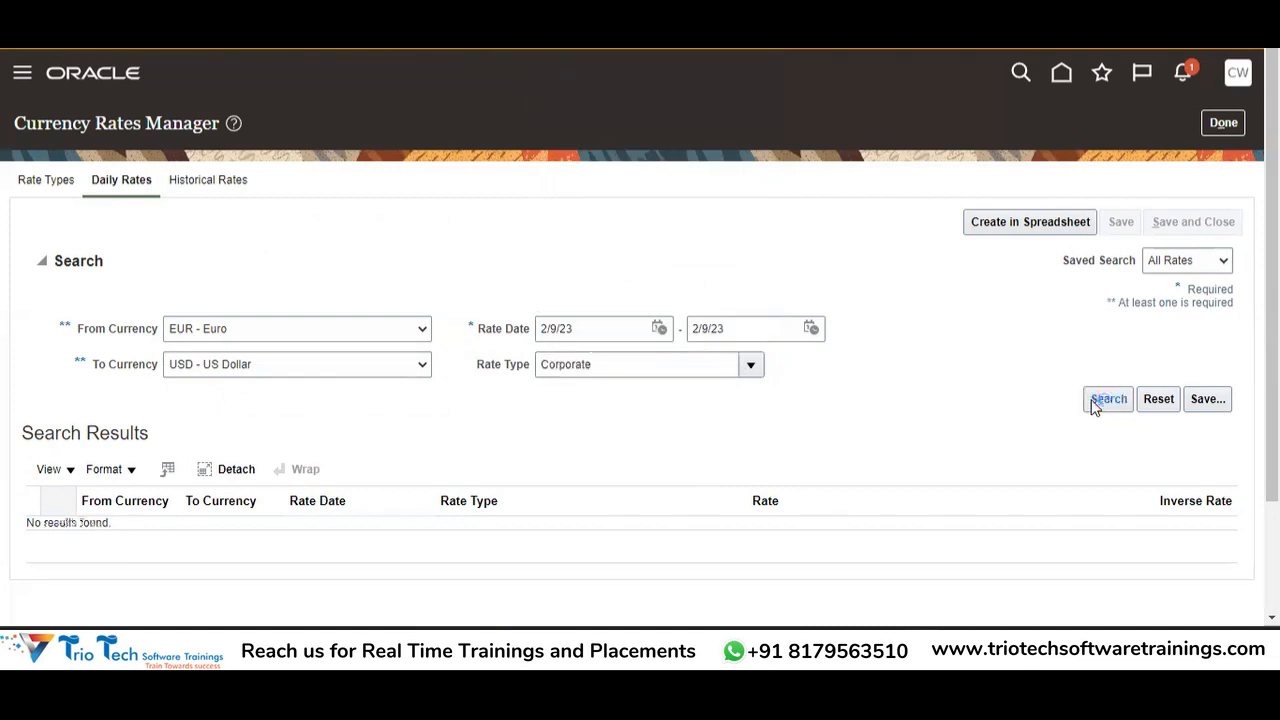
pyautogui.click(1108, 402)
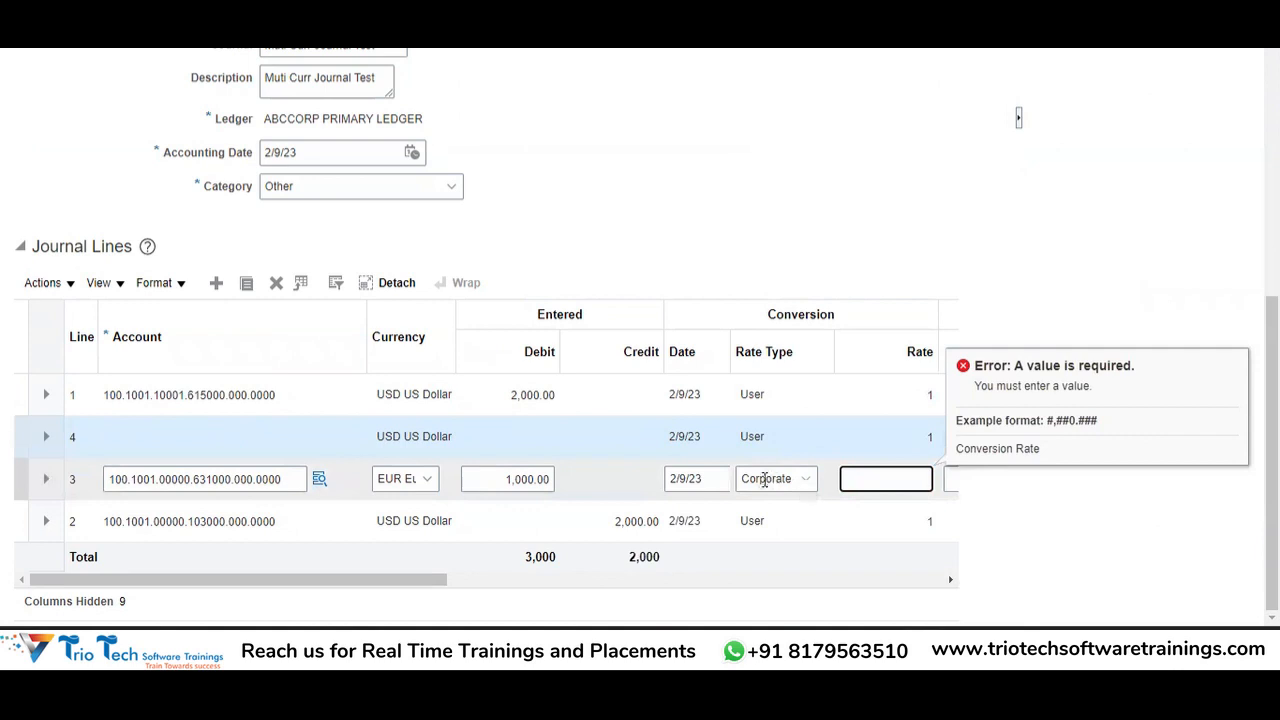
# - Change the conversion rate type of the EUR debit on journal line 3 to User
pyautogui.click(790, 479)
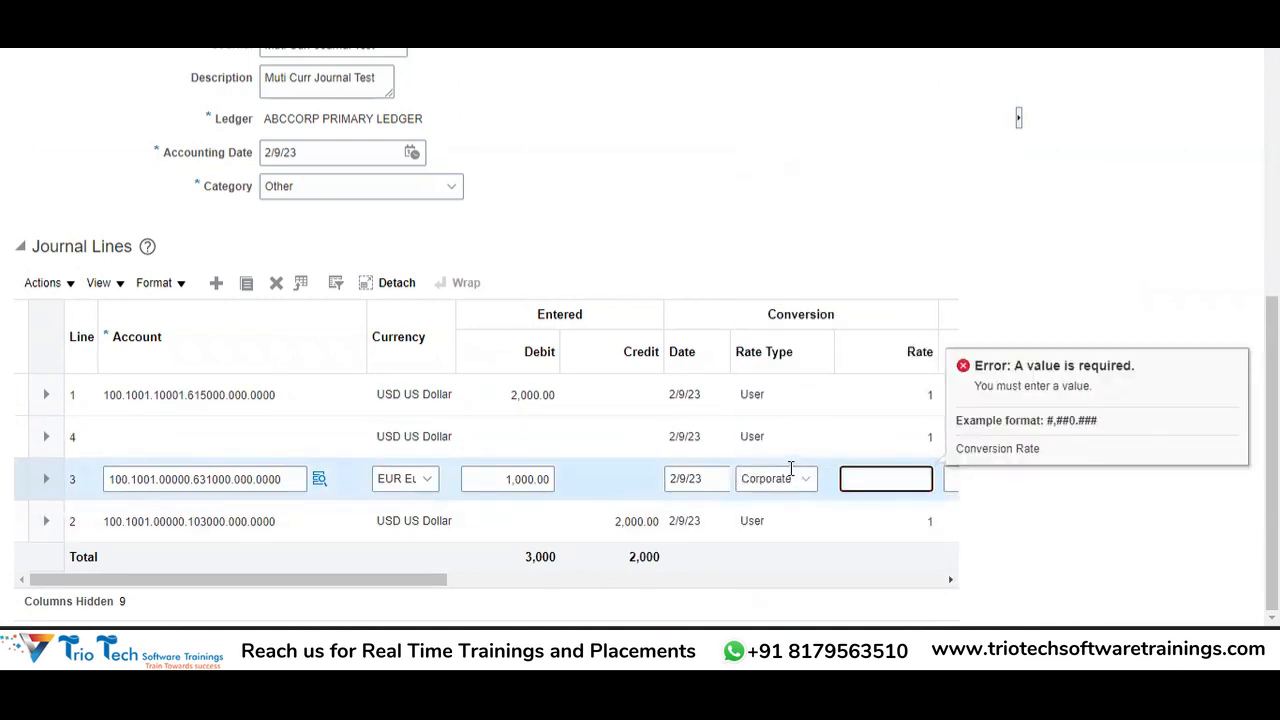
pyautogui.click(790, 472)
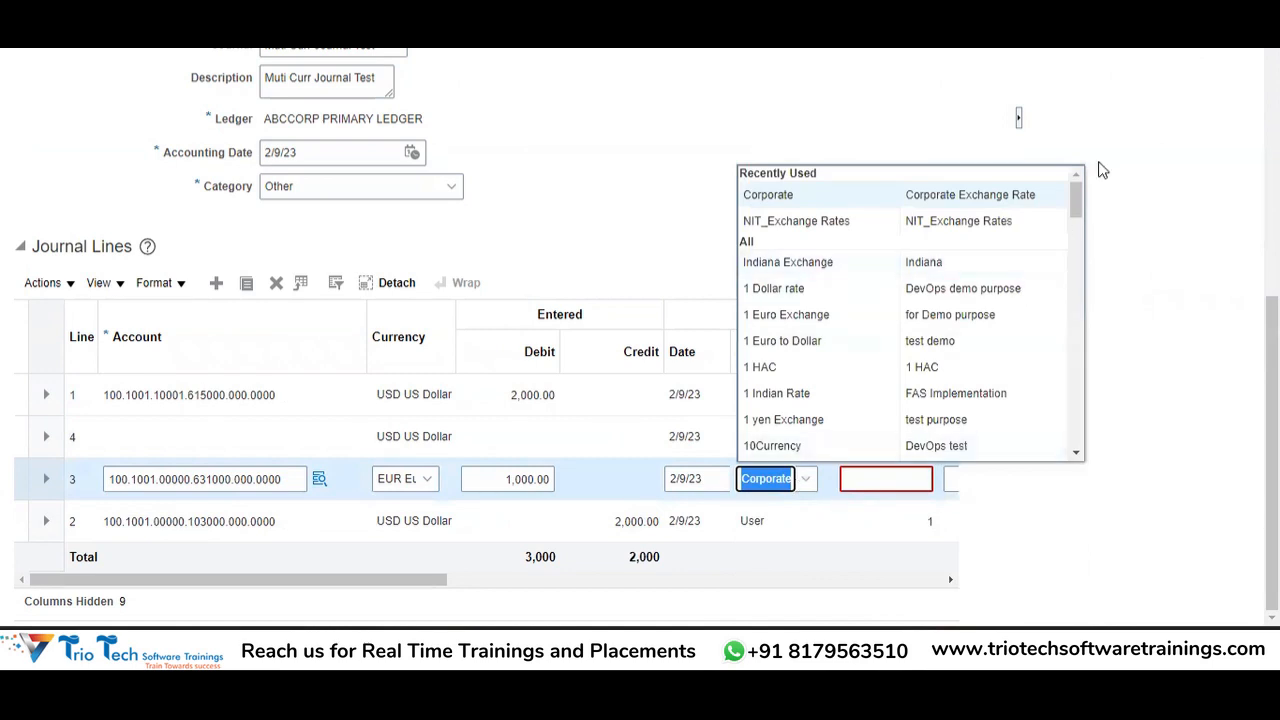
pyautogui.moveTo(1078, 208); pyautogui.dragTo(1091, 422)
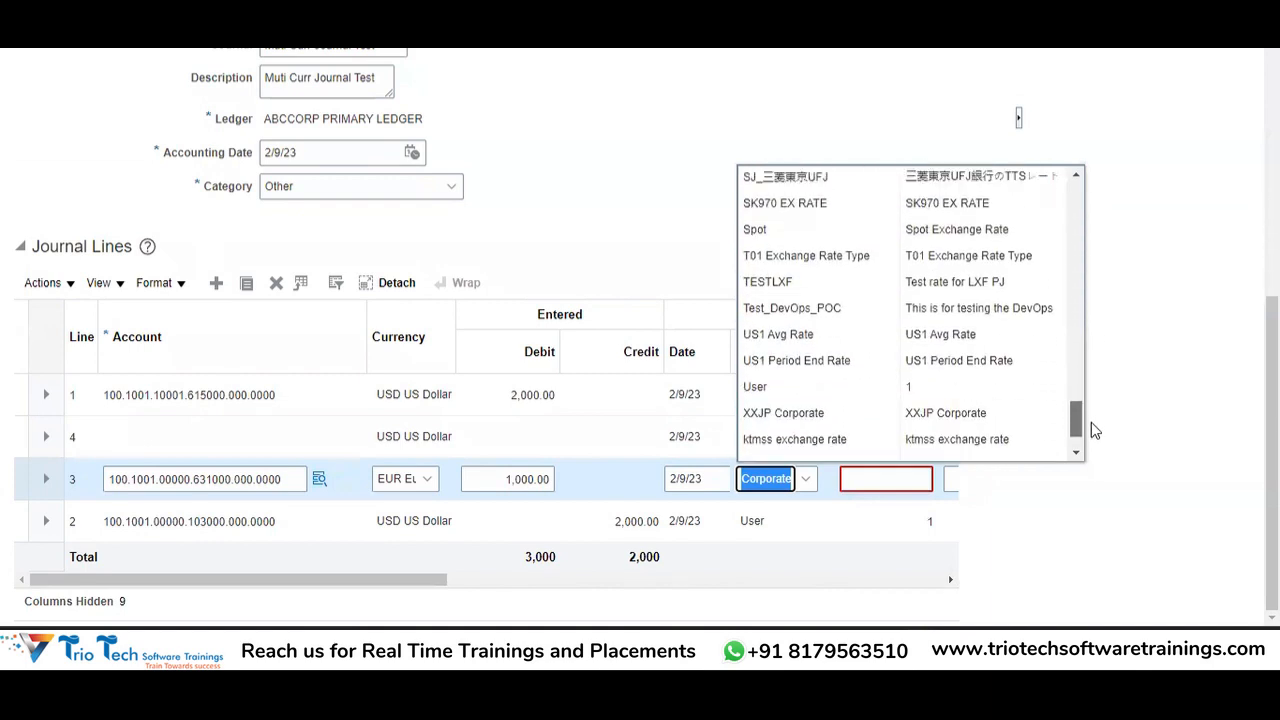
pyautogui.click(893, 386)
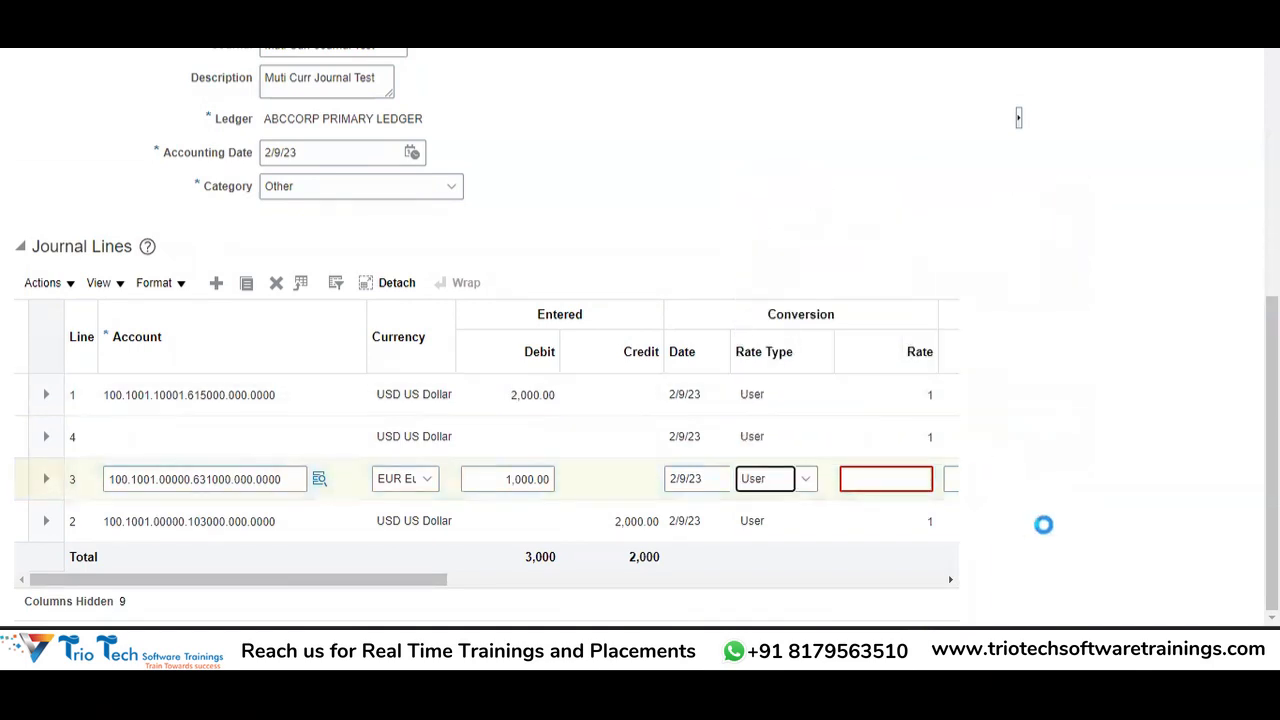
pyautogui.click(894, 482)
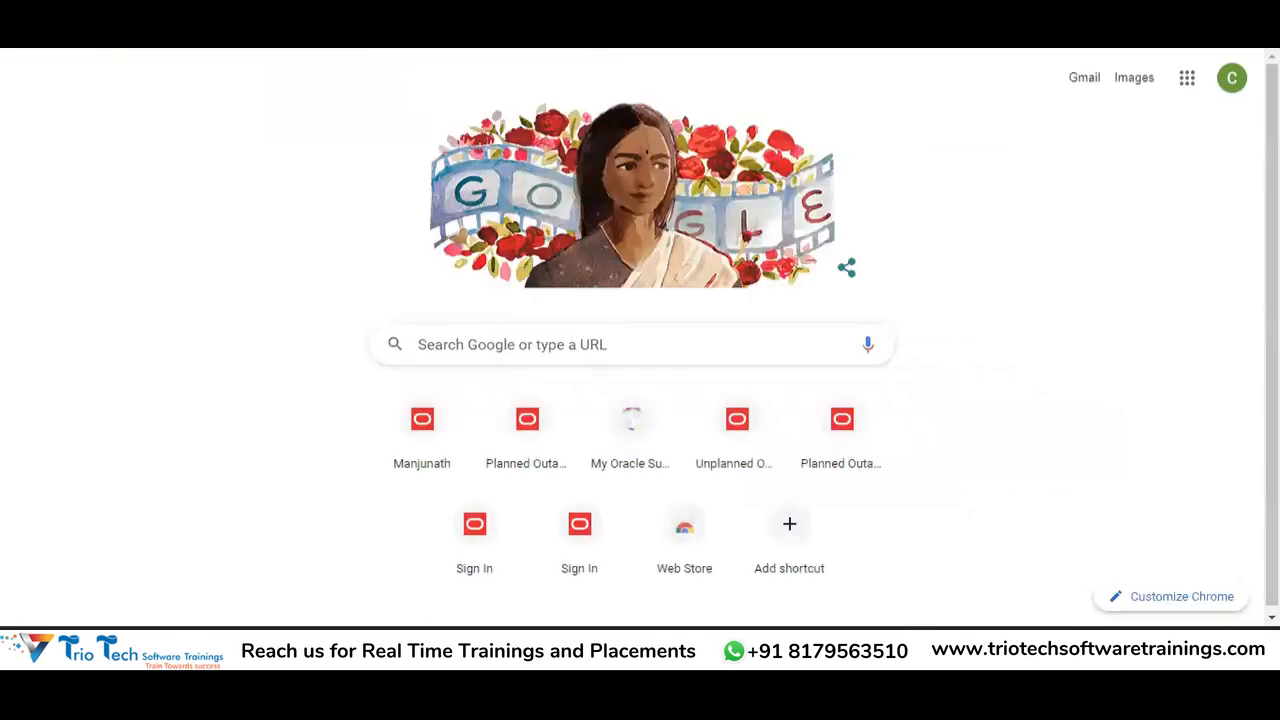
# - Look up the euro to USD rate on Google and enter 1.07 as the conversion rate of journal line 3
pyautogui.write('Euro t')
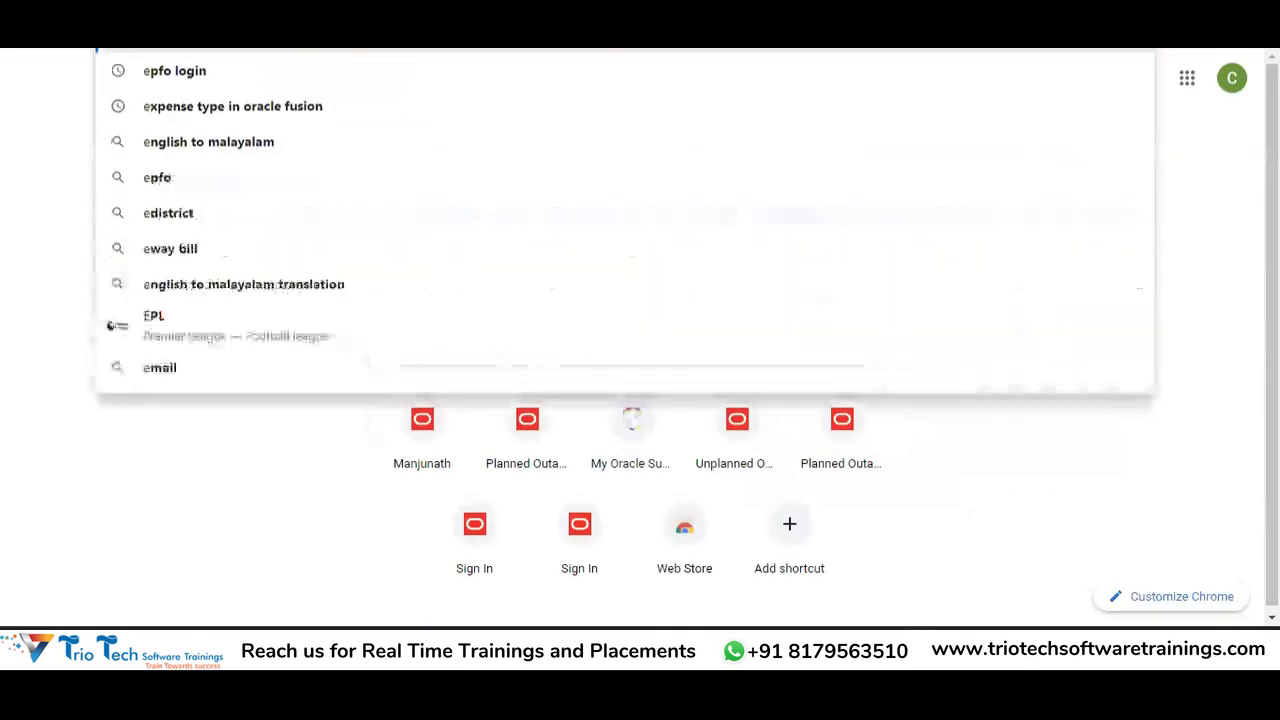
pyautogui.write('o')
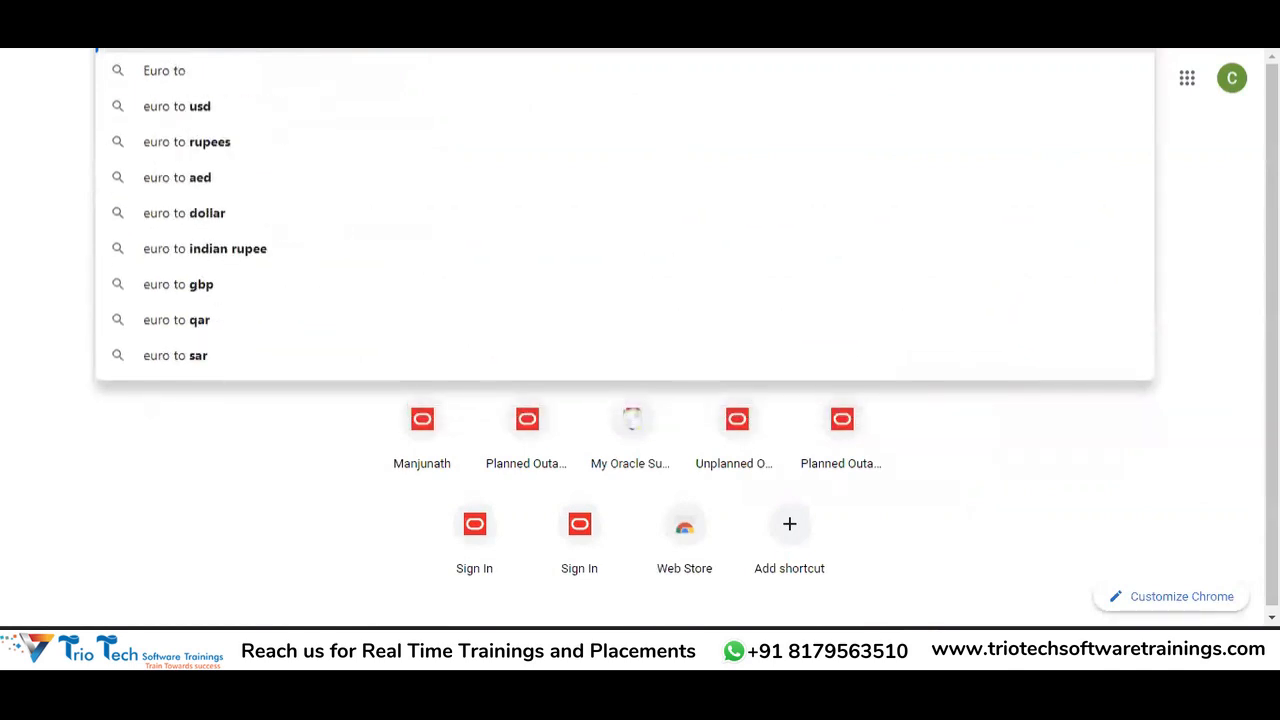
pyautogui.press('Down')
pyautogui.press('Return')
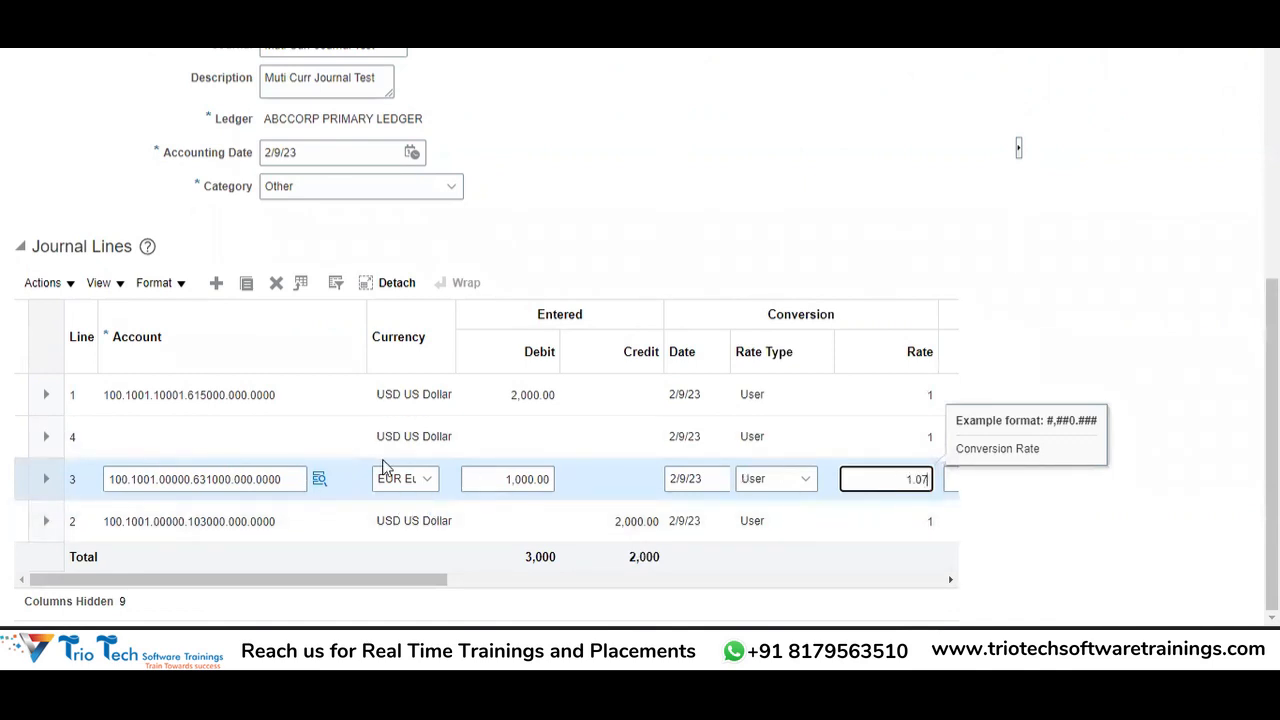
# - Find the account combination with company 100 and account 102000, and assign 100.0000.00000.102000.000.0000 to journal line 4
pyautogui.click(242, 439)
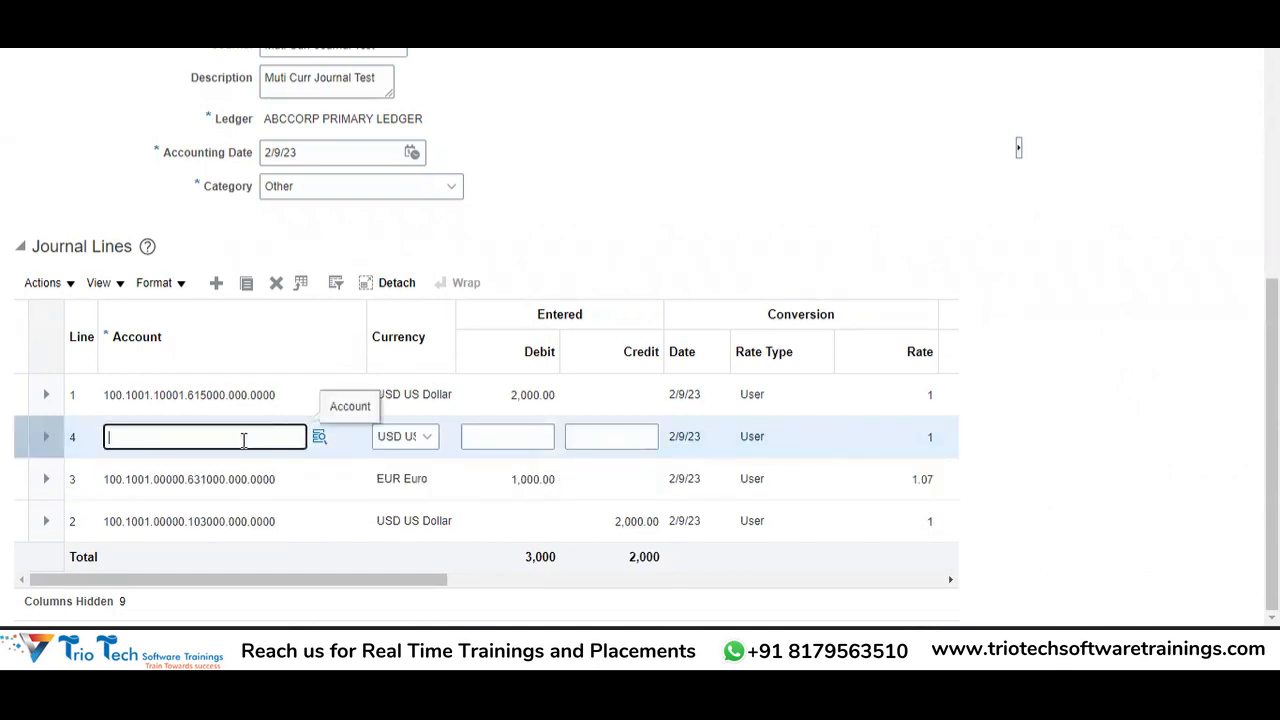
pyautogui.click(320, 436)
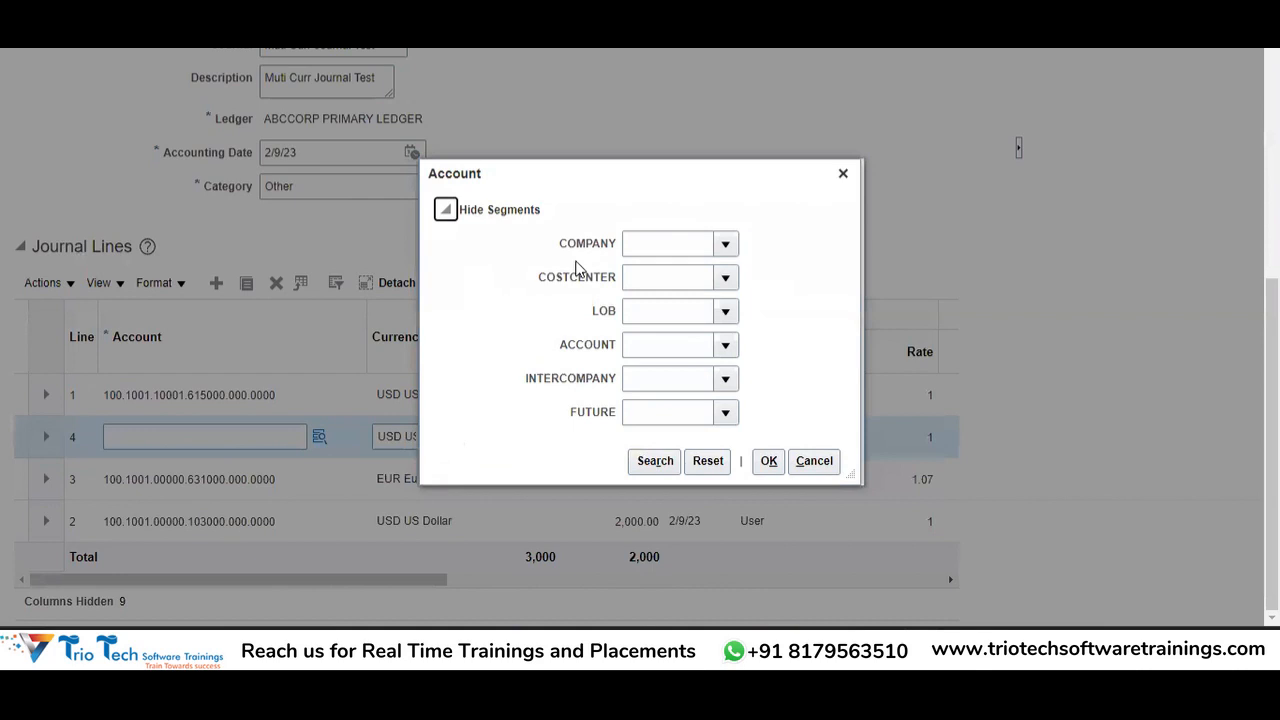
pyautogui.click(725, 243)
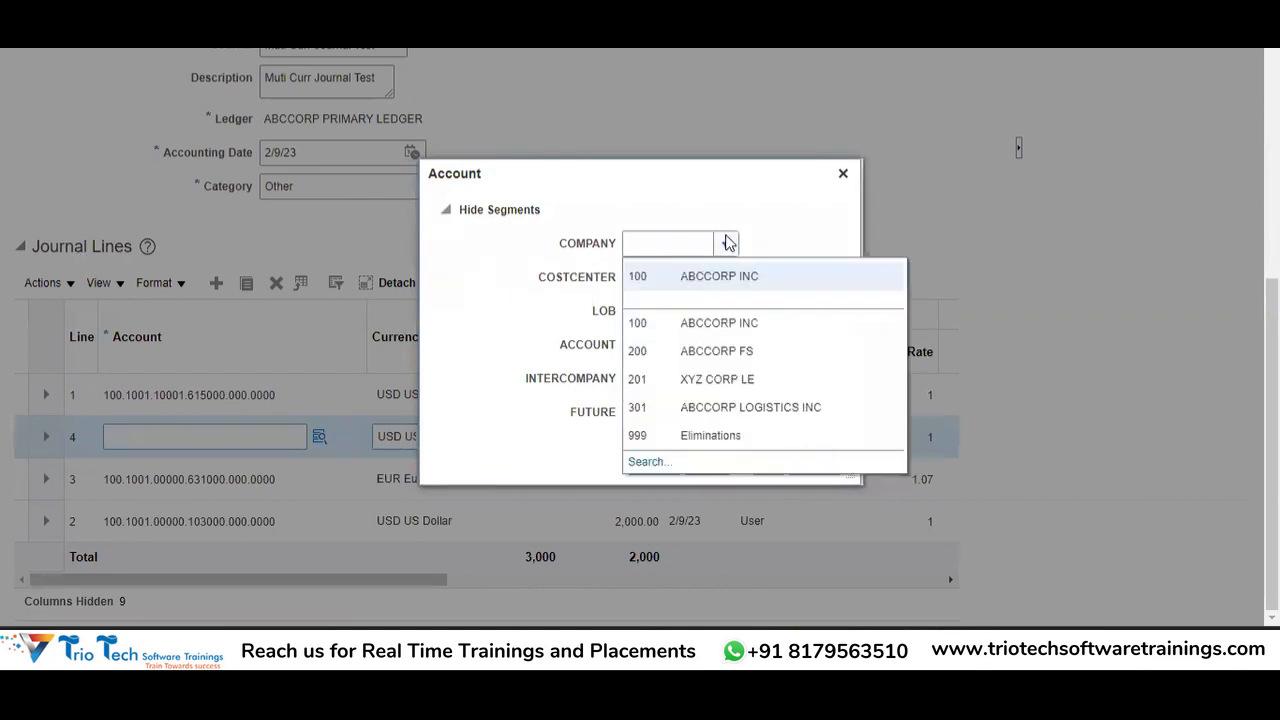
pyautogui.click(690, 276)
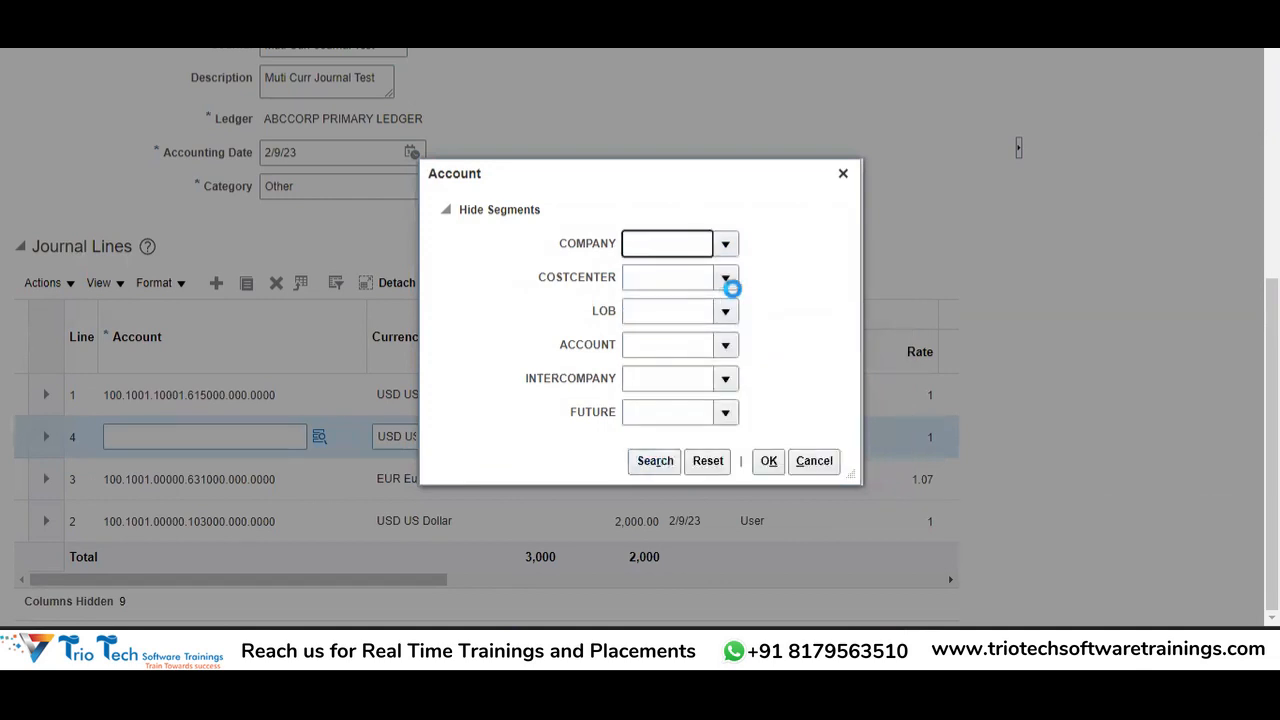
pyautogui.click(726, 344)
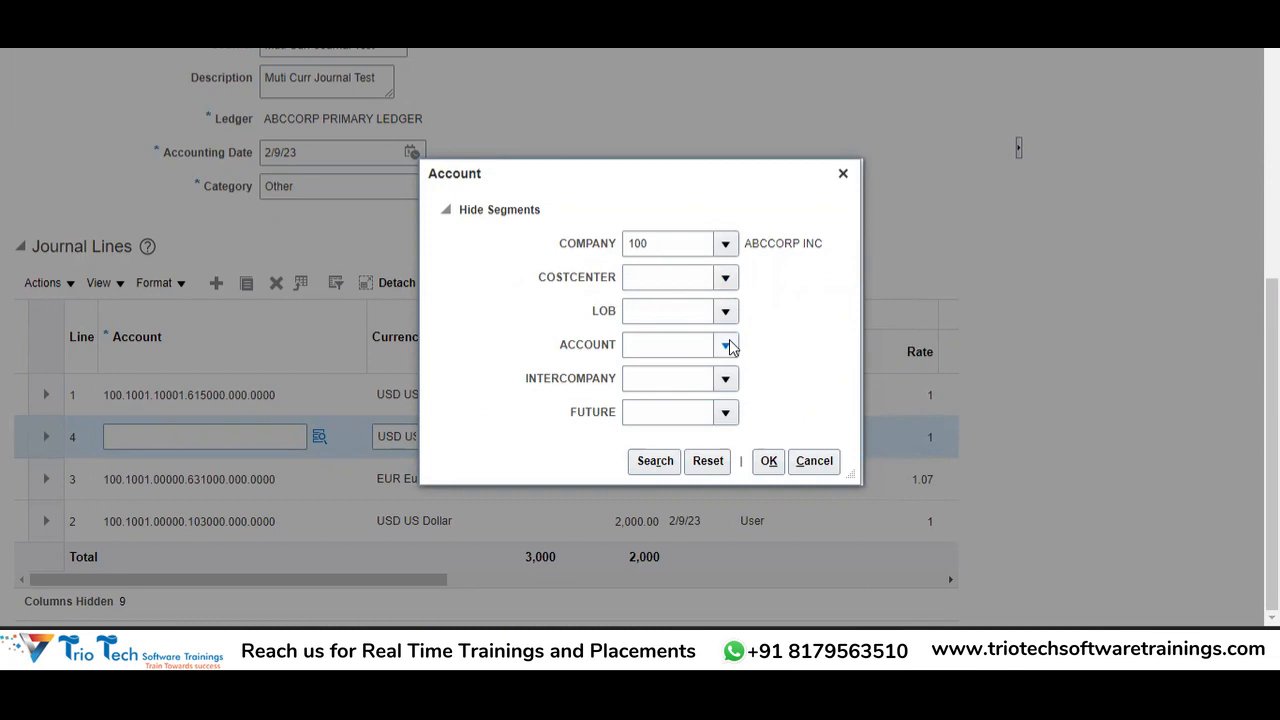
pyautogui.click(735, 146)
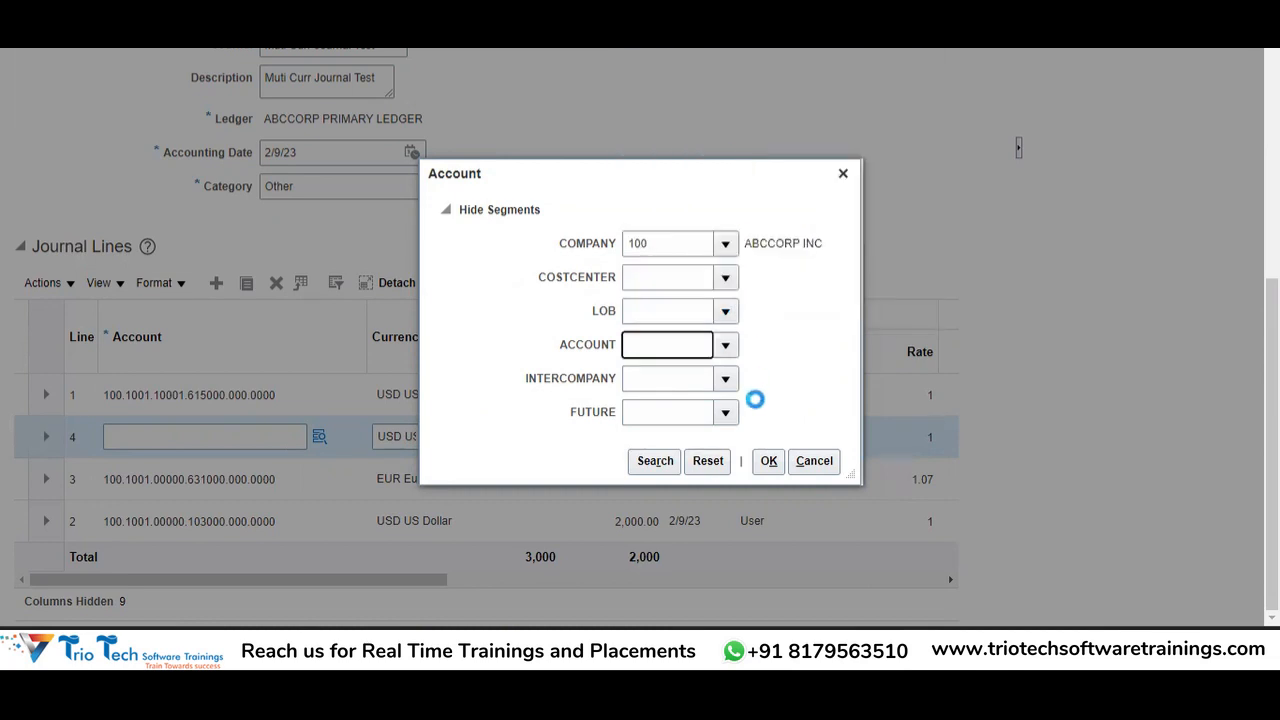
pyautogui.click(658, 462)
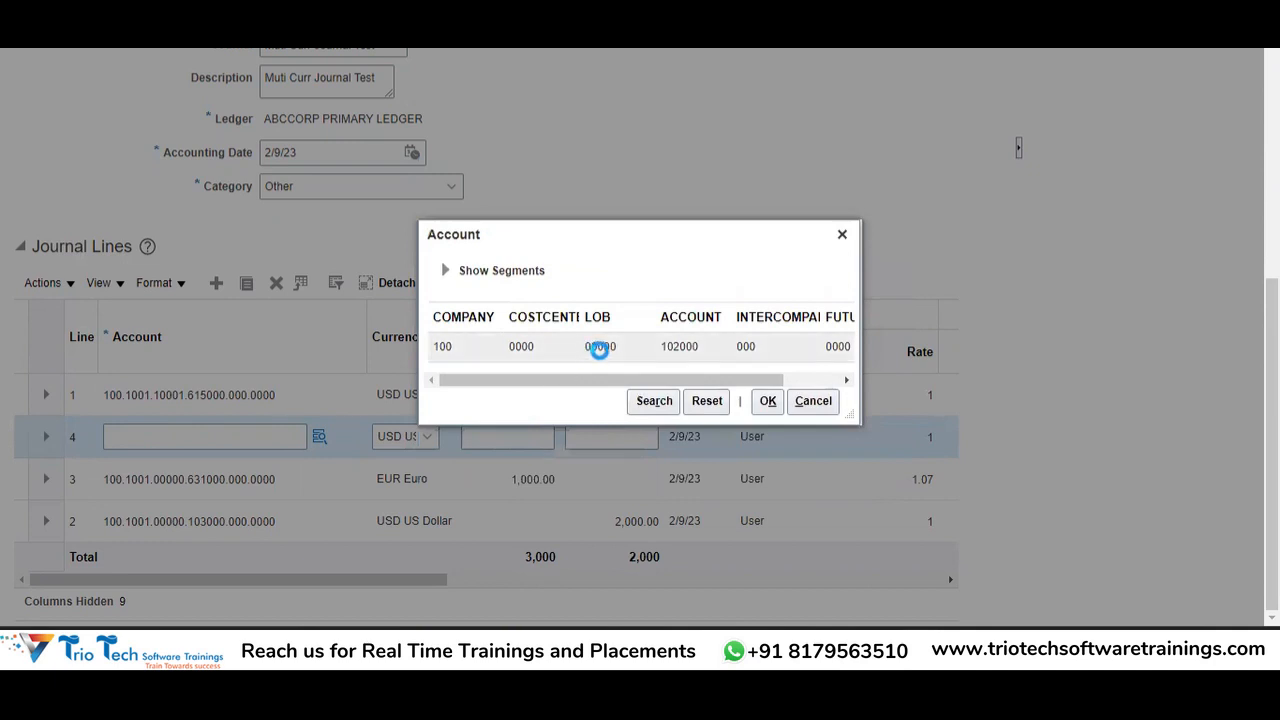
pyautogui.click(669, 336)
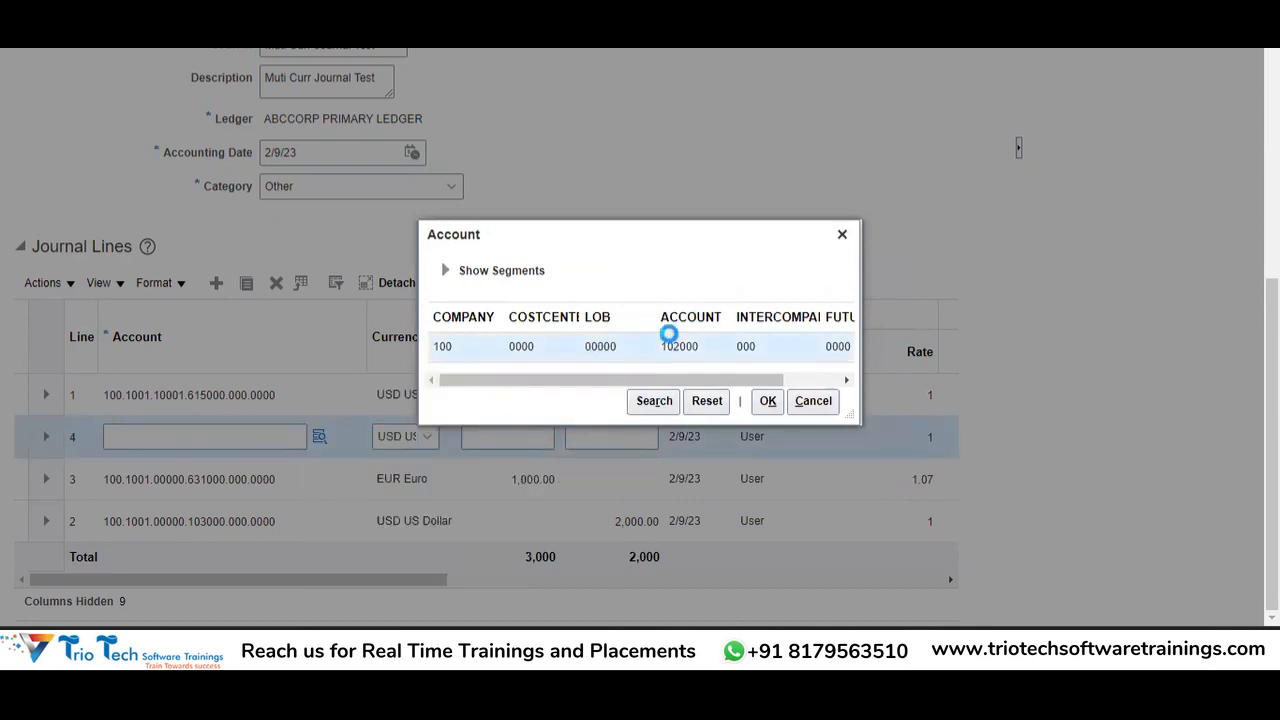
pyautogui.click(767, 401)
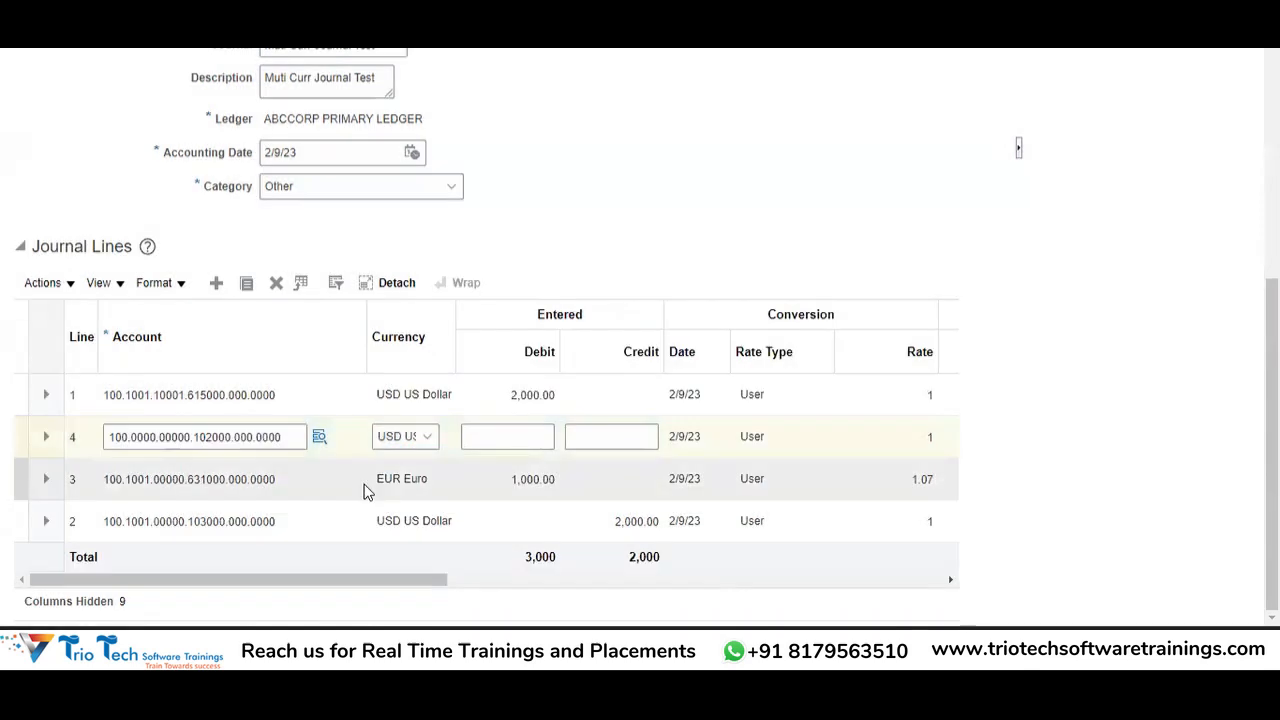
# - Set the currency of journal line 4 to EUR and enter a credit of 1,000.00
pyautogui.click(427, 442)
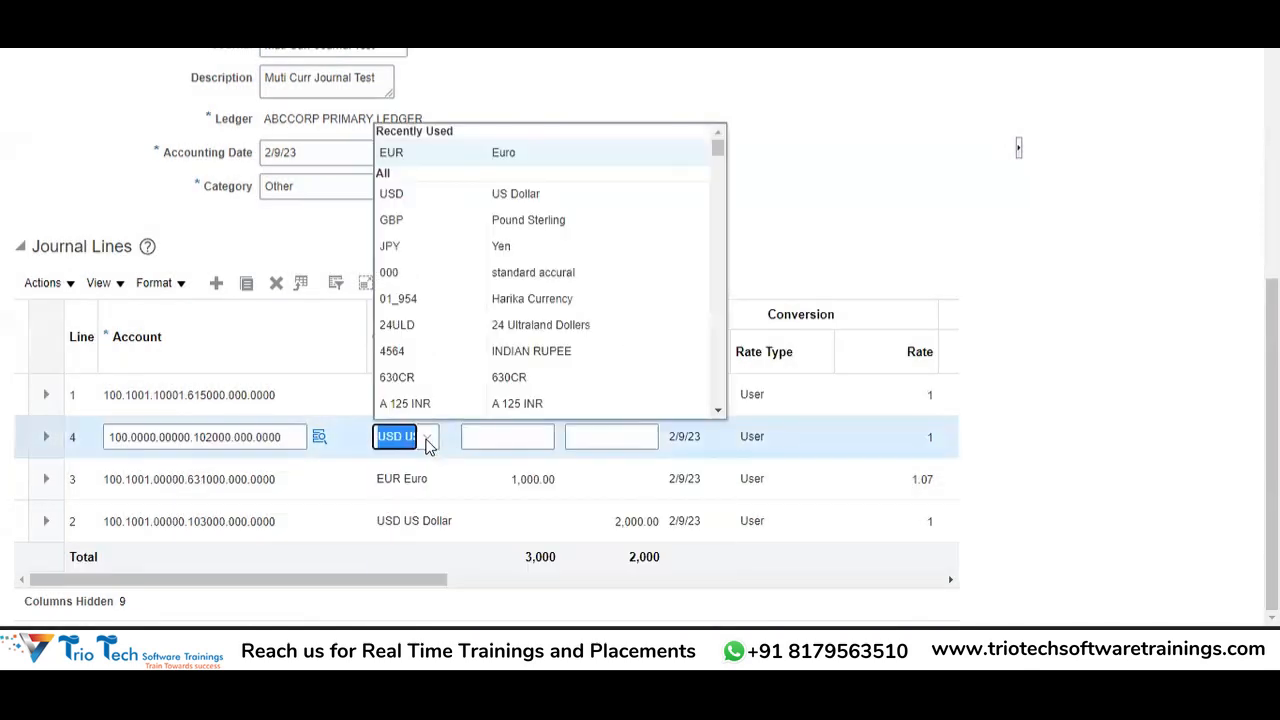
pyautogui.click(424, 155)
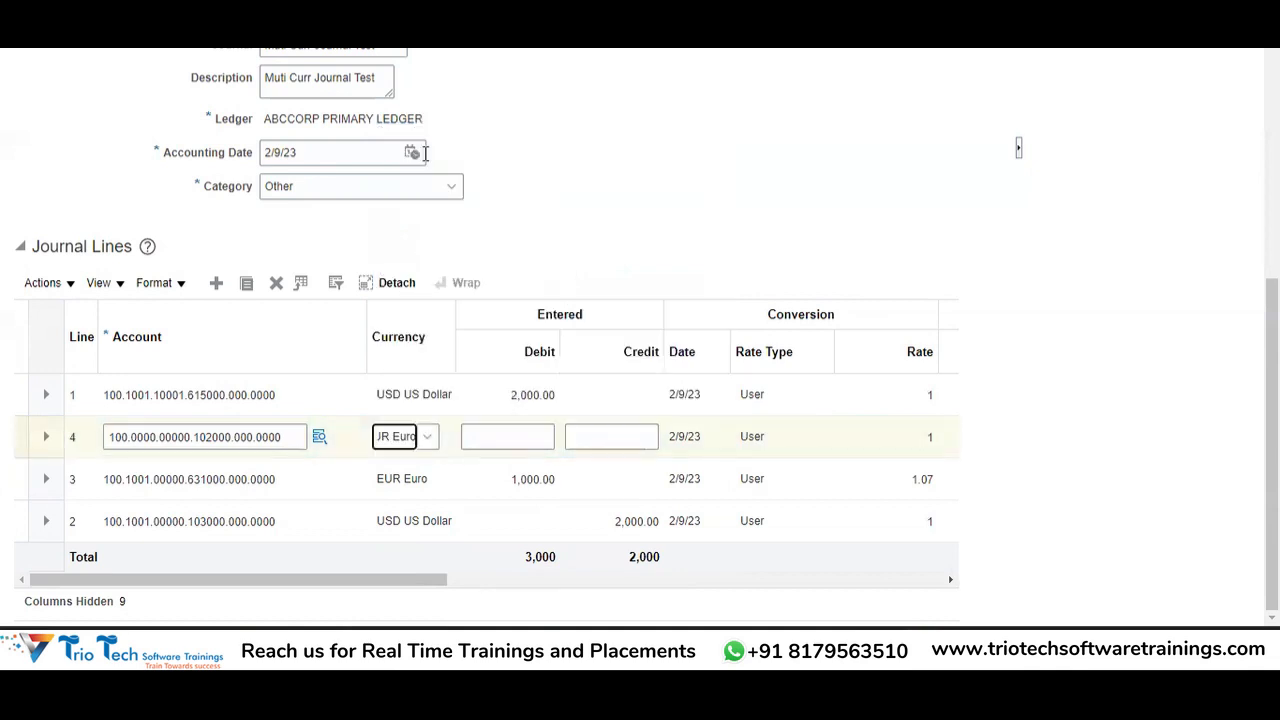
pyautogui.scroll(1, 525, 443)
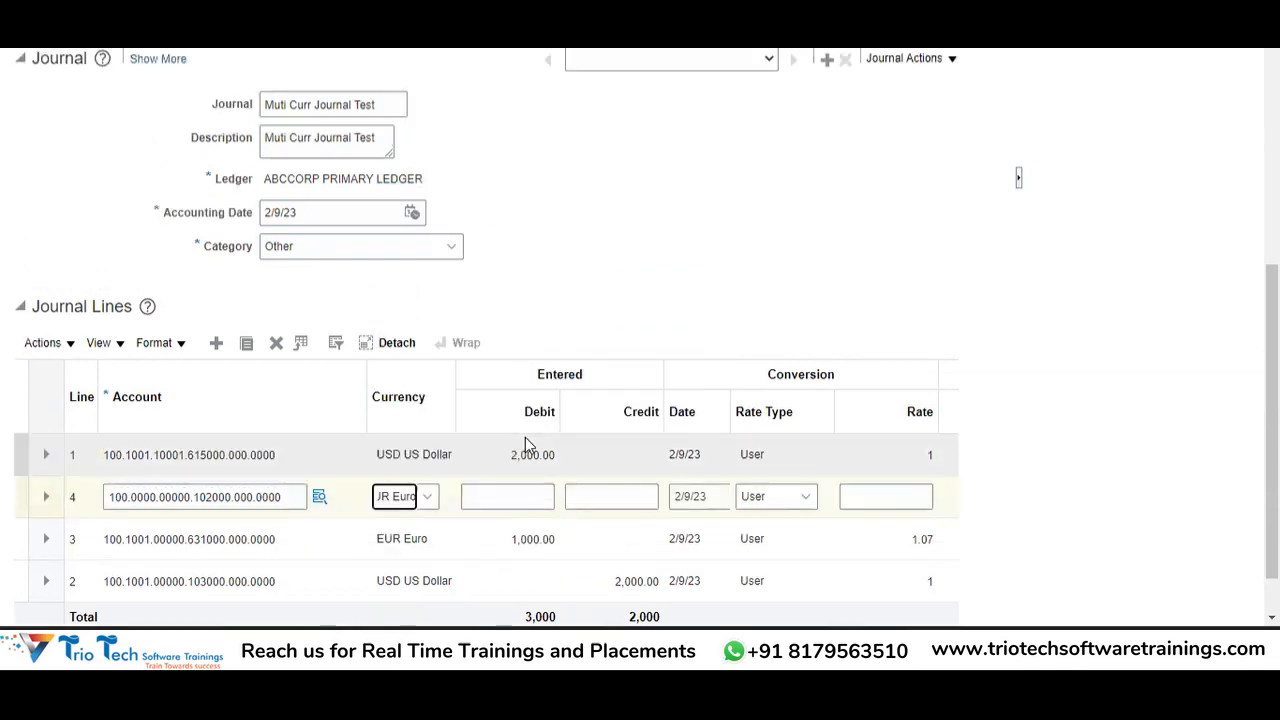
pyautogui.click(523, 496)
pyautogui.click(632, 496)
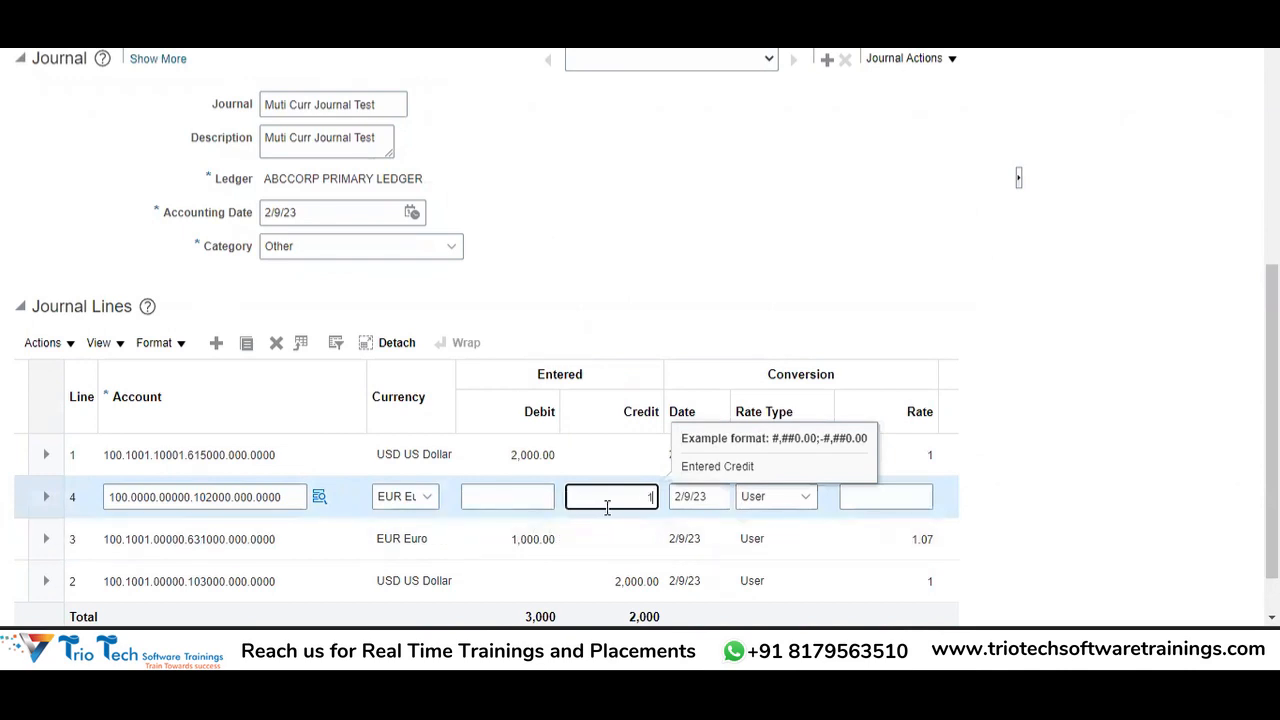
pyautogui.scroll(-1, 607, 507)
pyautogui.press('Tab')
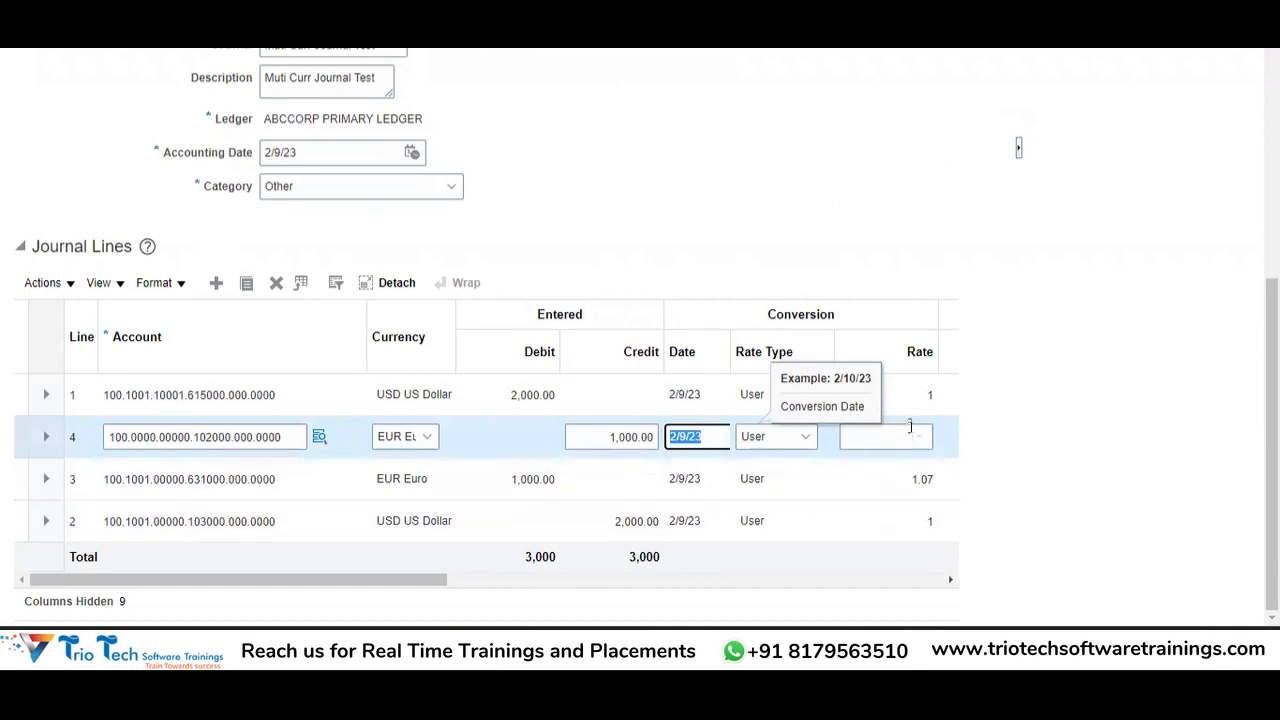
# - Set the conversion rate of journal line 4 to 1.07 and review the entered and accounted amounts
pyautogui.click(894, 440)
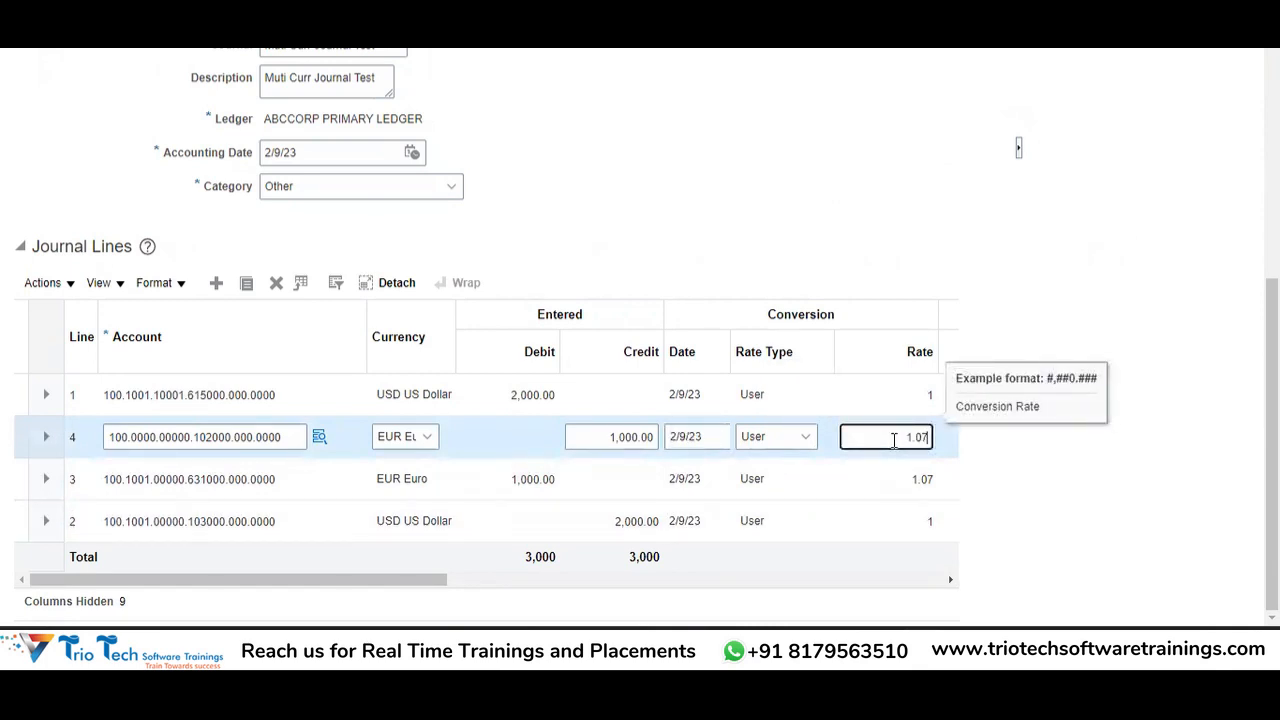
pyautogui.write('1.07')
pyautogui.press('Tab')
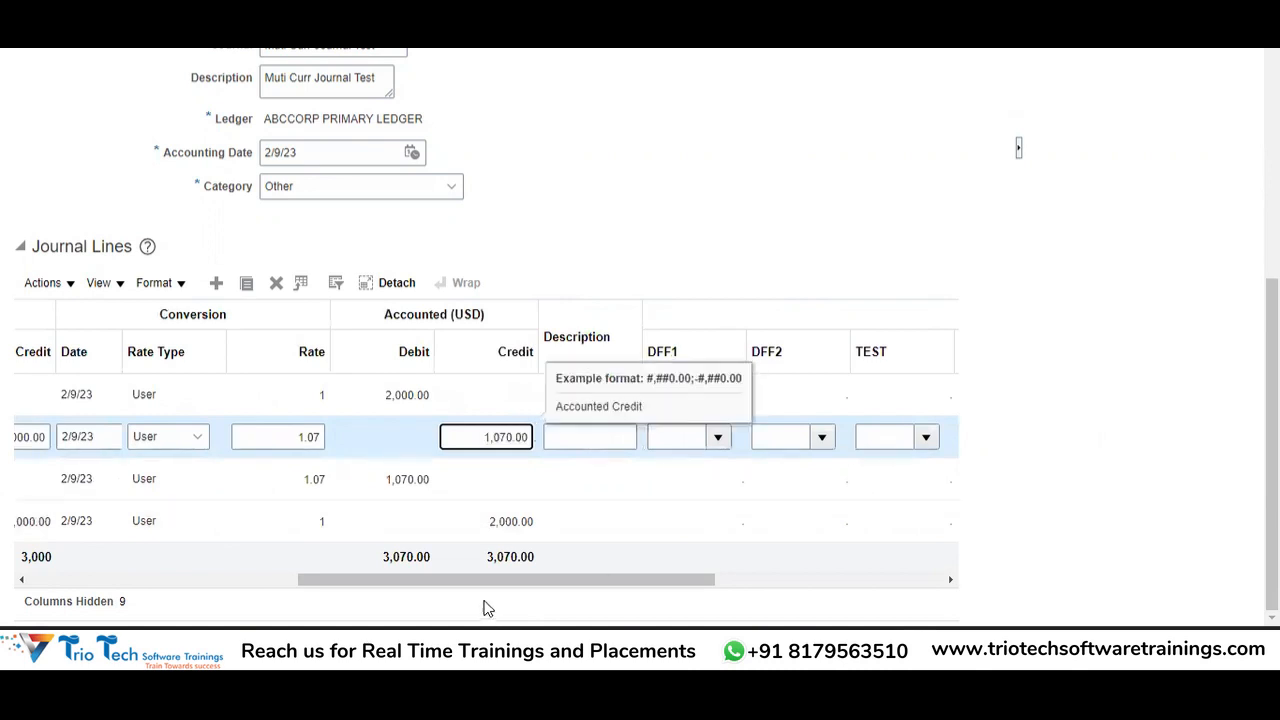
pyautogui.moveTo(480, 585); pyautogui.dragTo(371, 586)
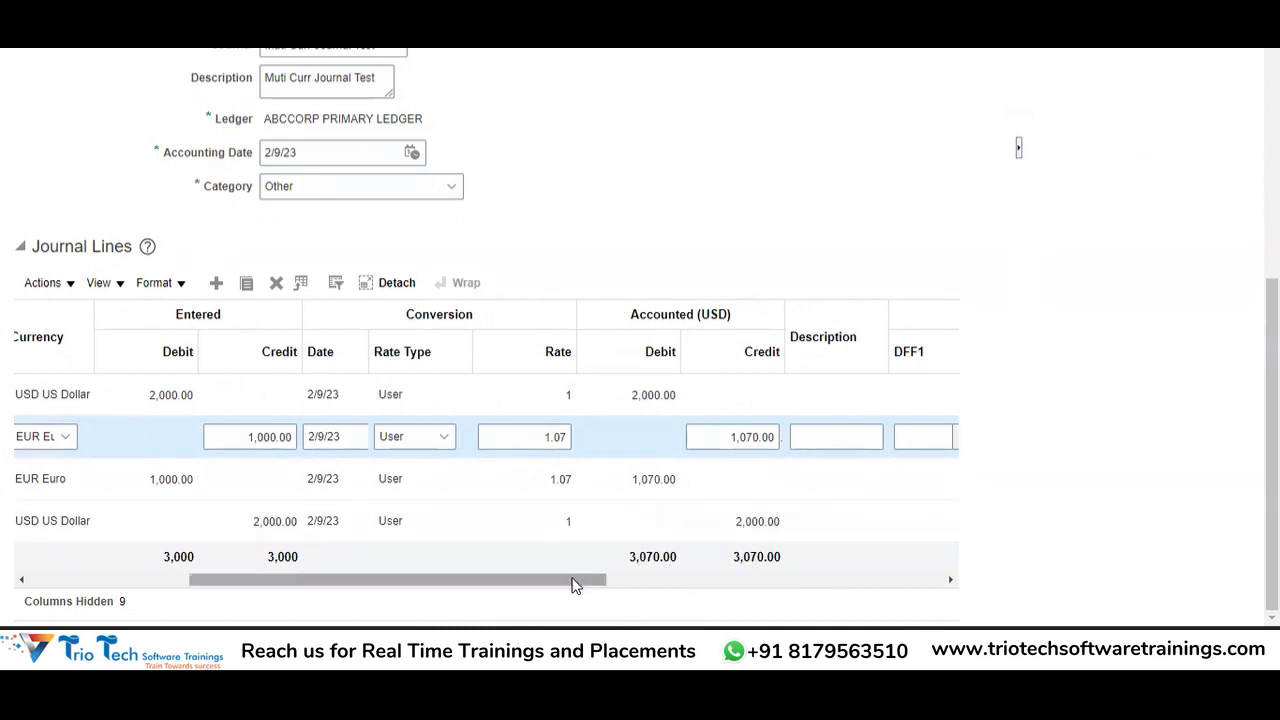
pyautogui.moveTo(575, 585); pyautogui.dragTo(380, 587)
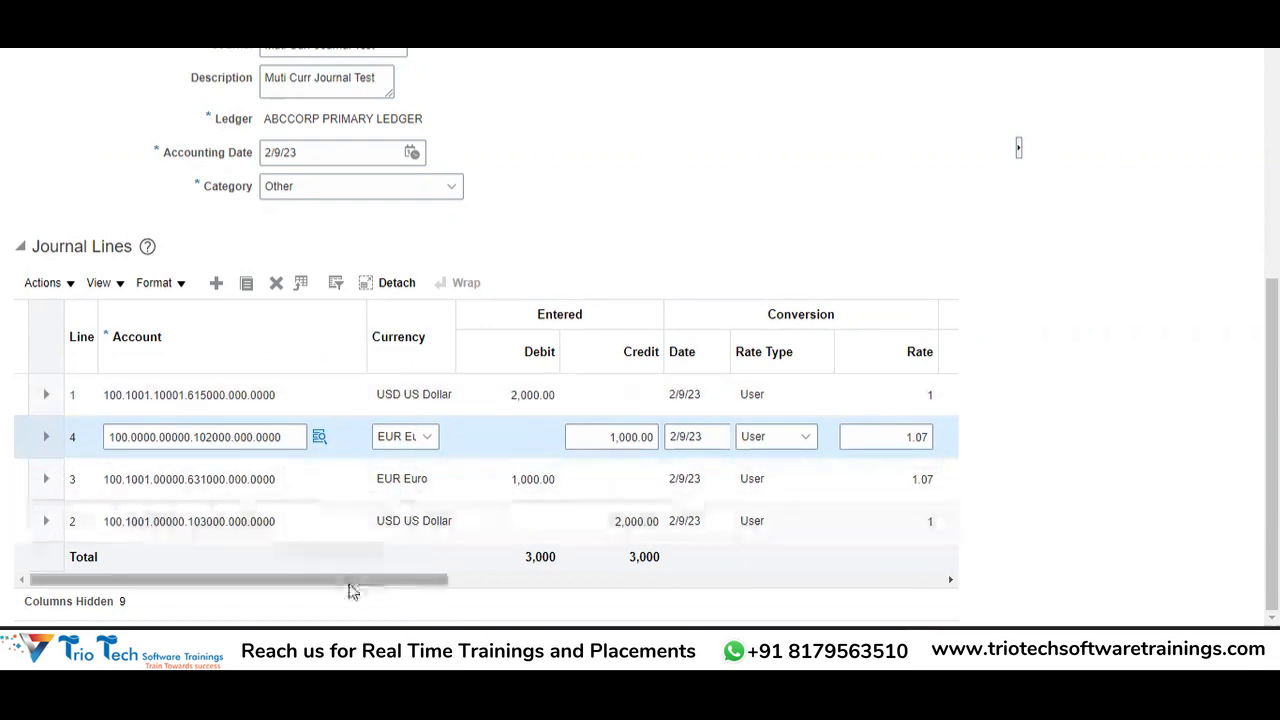
# - Save, complete and post the journal batch, and return to the Journals work area
pyautogui.scroll(5, 352, 591)
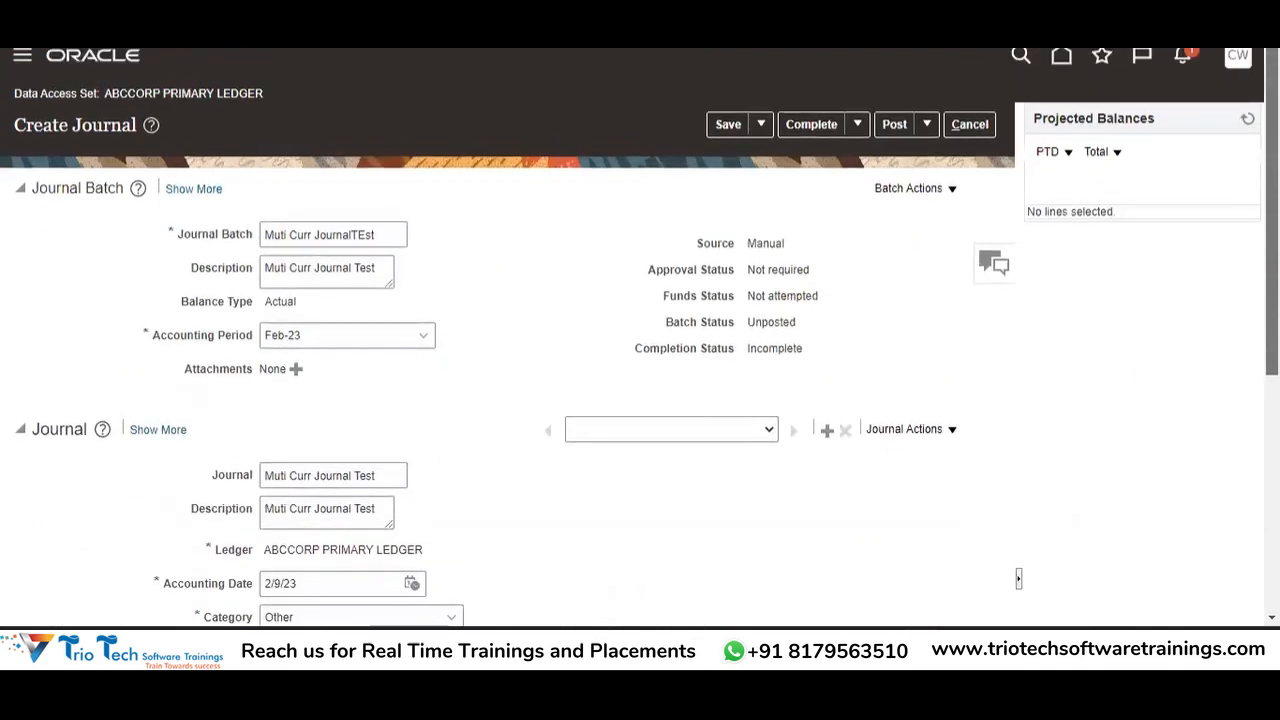
pyautogui.click(727, 124)
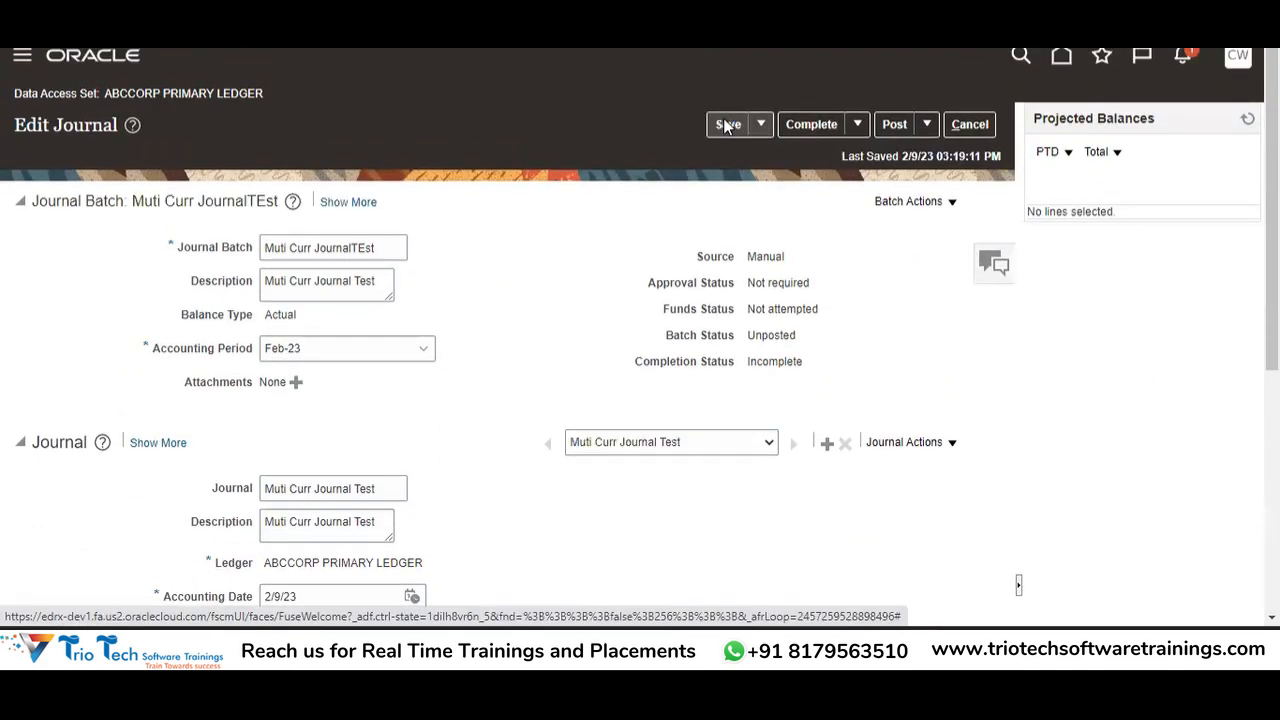
pyautogui.click(821, 122)
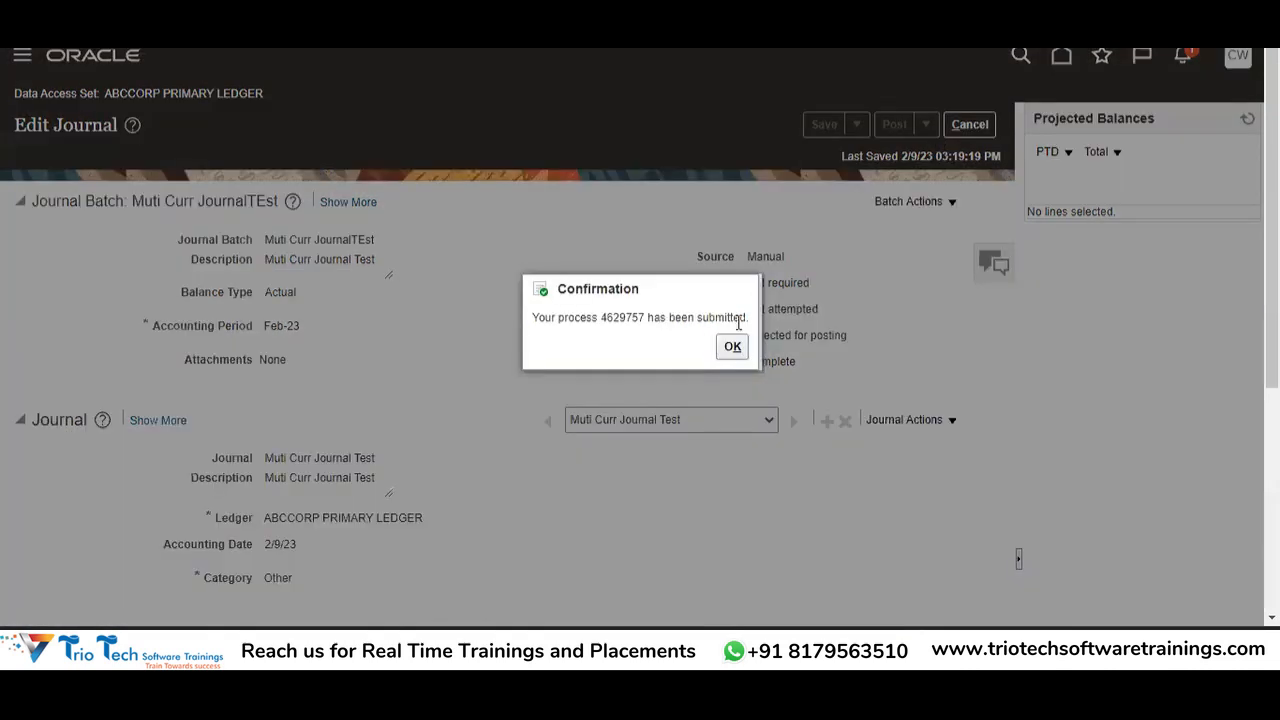
pyautogui.click(732, 346)
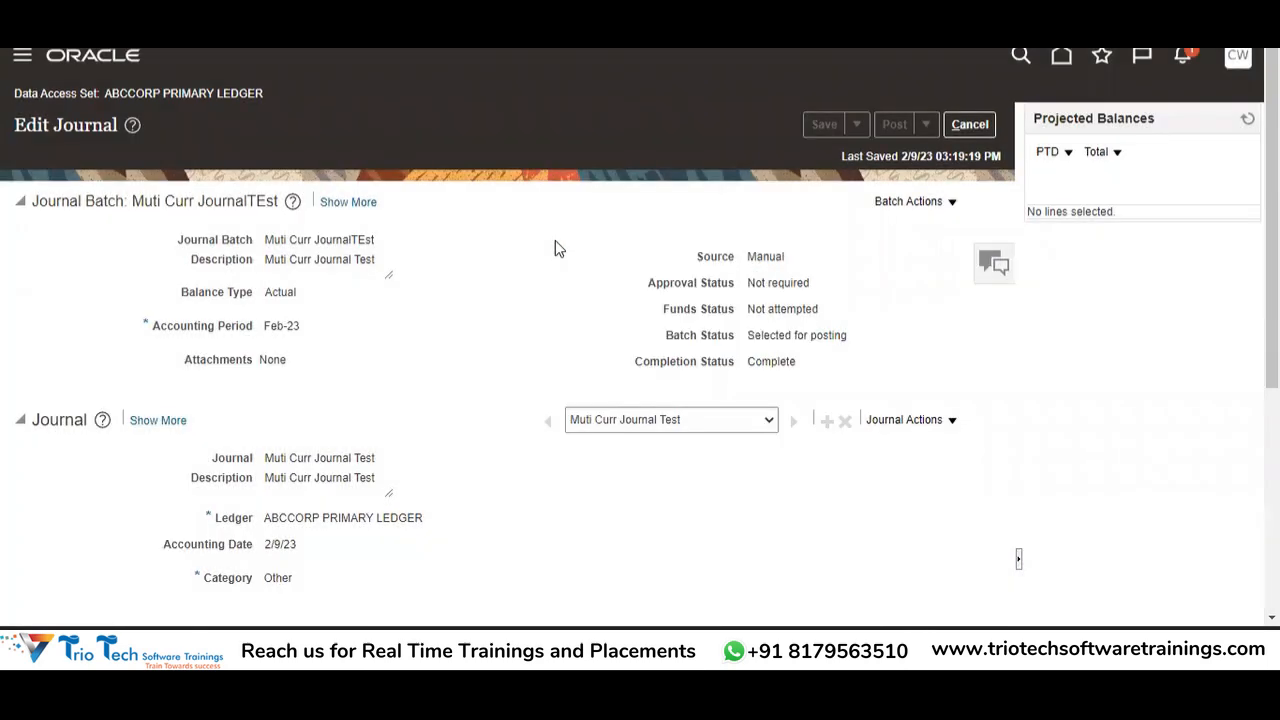
pyautogui.click(975, 127)
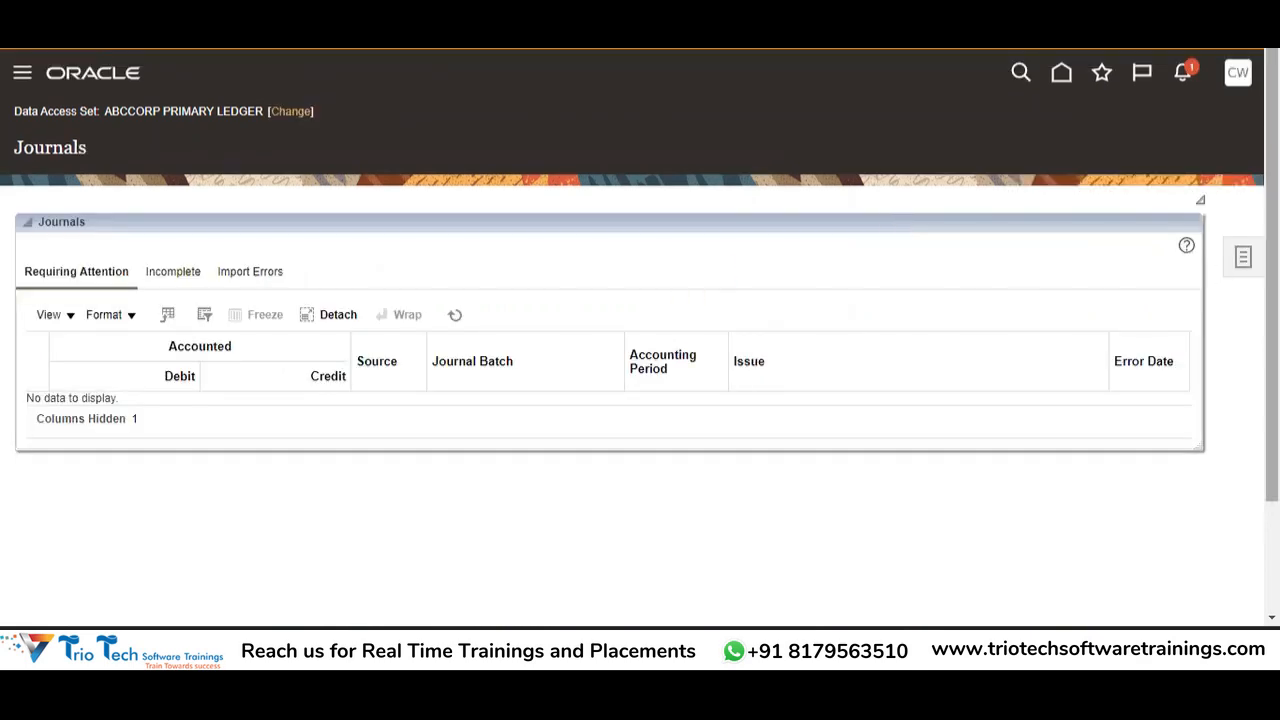
# - Search Manage Journals for journal batches starting with Multi% in accounting period Mar-23
pyautogui.click(1243, 259)
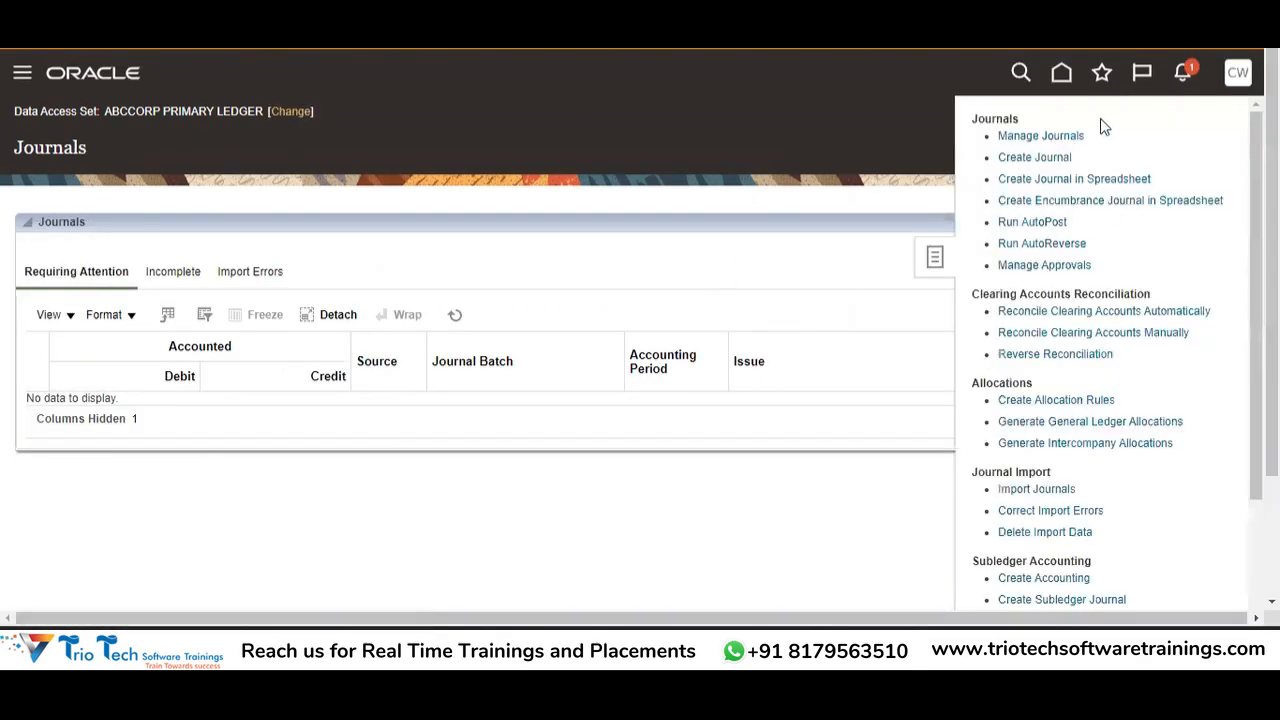
pyautogui.click(1066, 137)
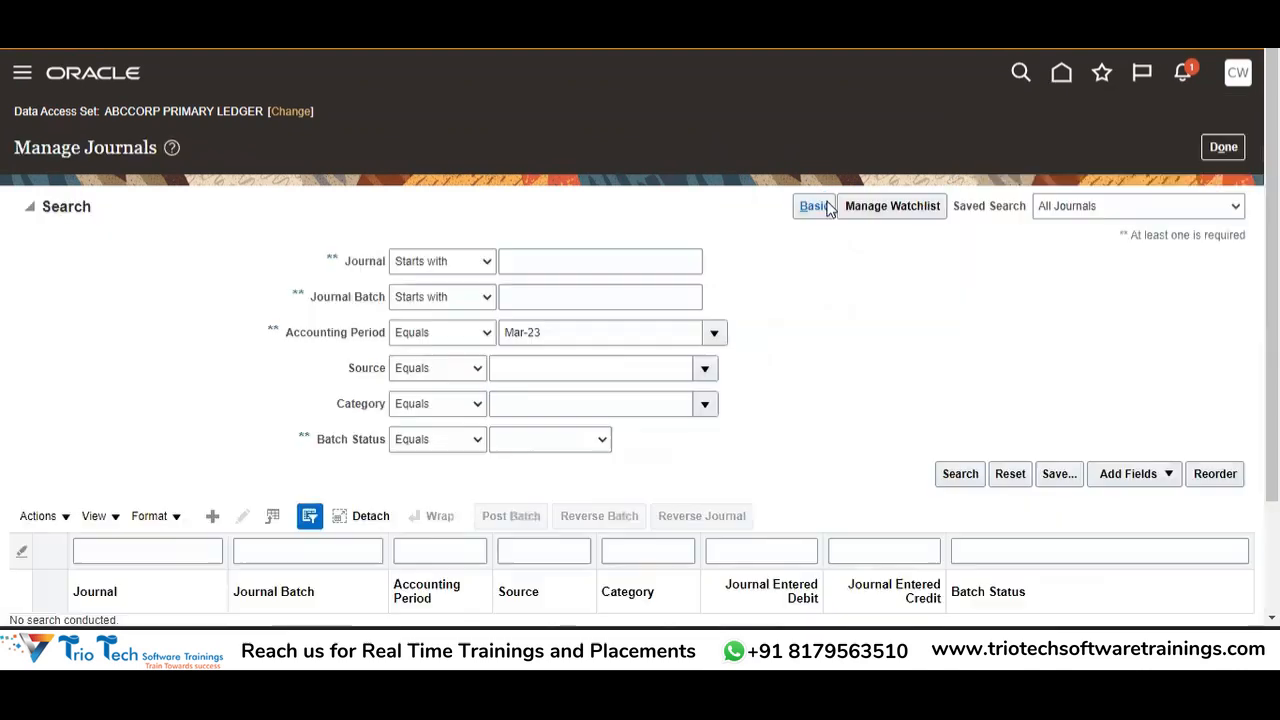
pyautogui.click(553, 296)
pyautogui.write('Multi%')
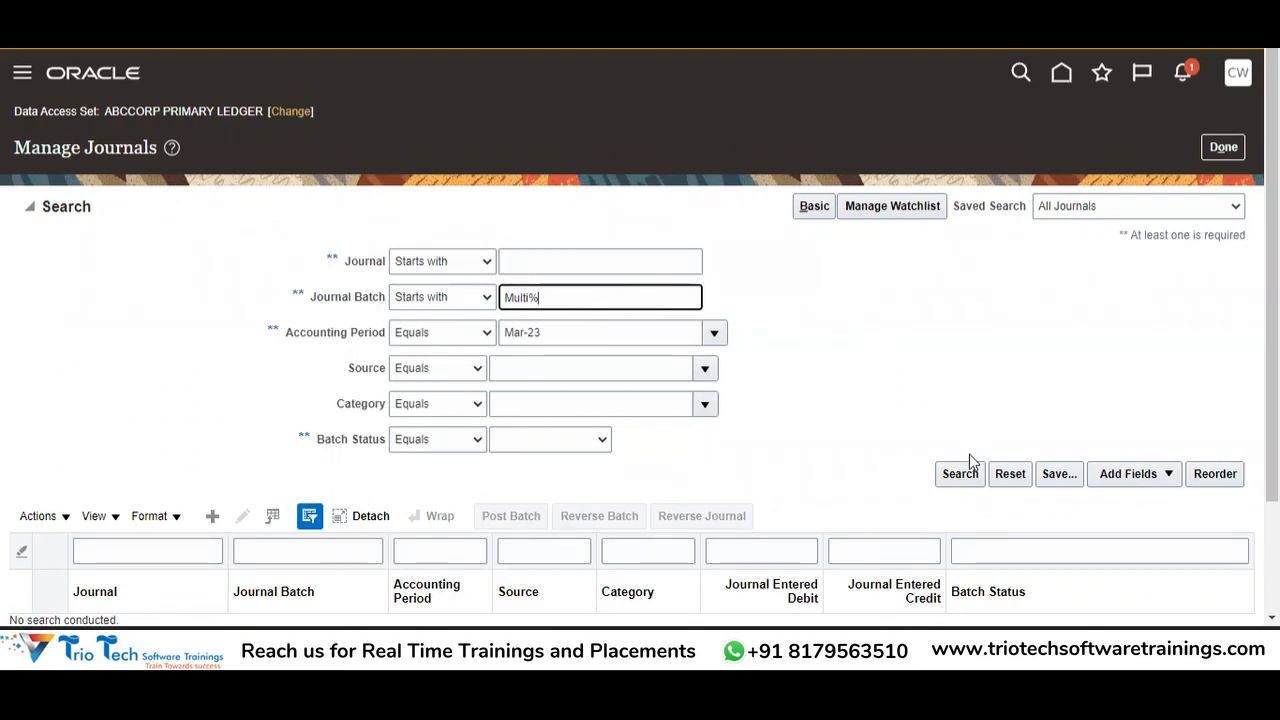
pyautogui.click(956, 478)
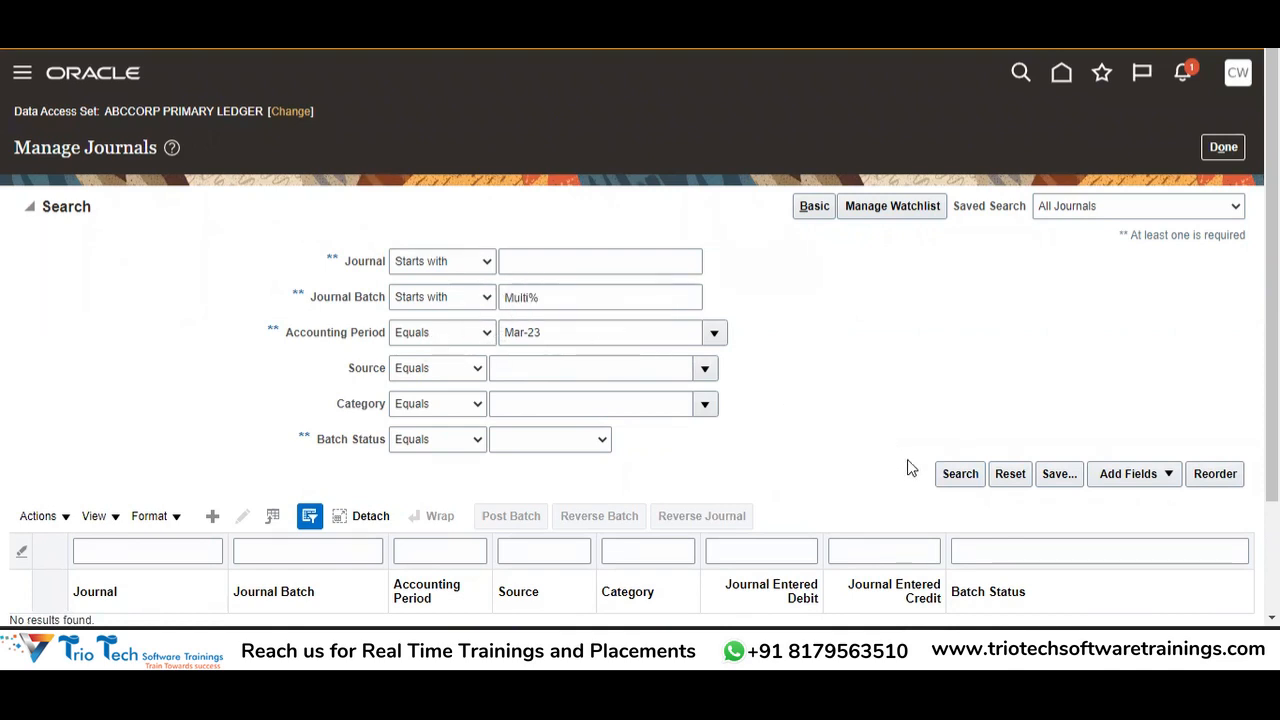
# - Set the accounting period criterion to Feb-23 and repeat the journal search
pyautogui.click(716, 336)
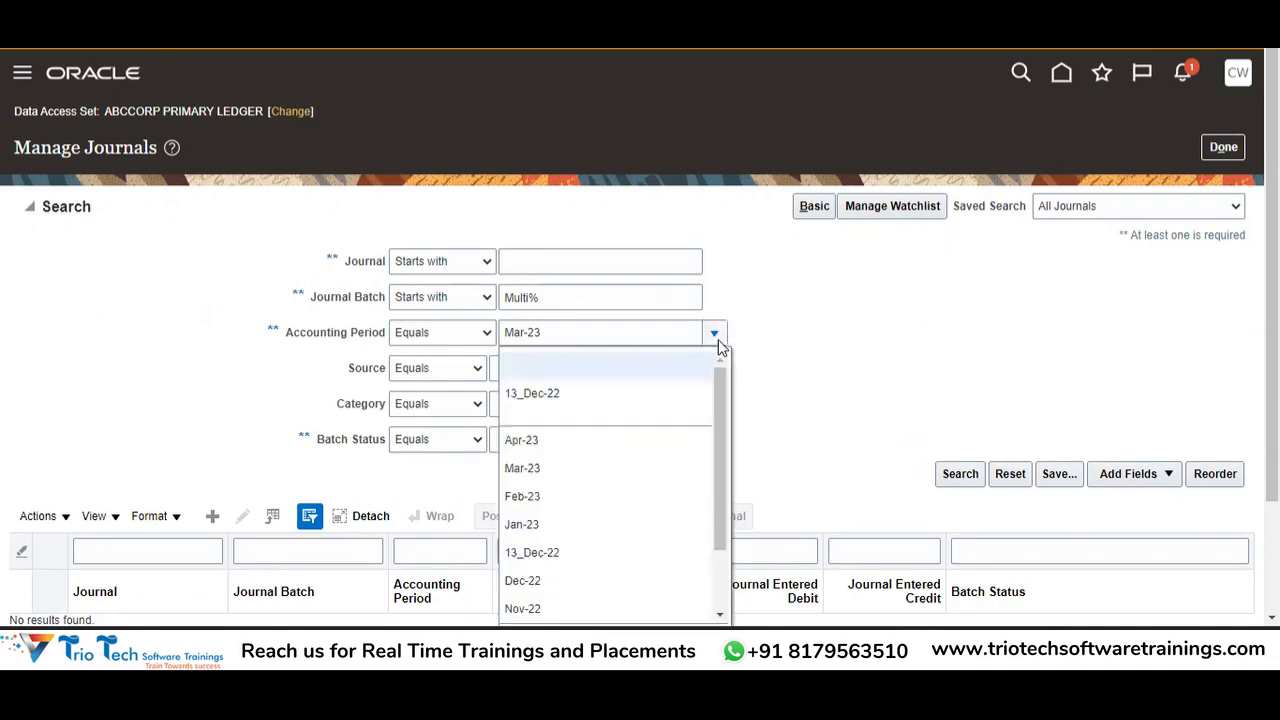
pyautogui.click(537, 496)
pyautogui.click(957, 479)
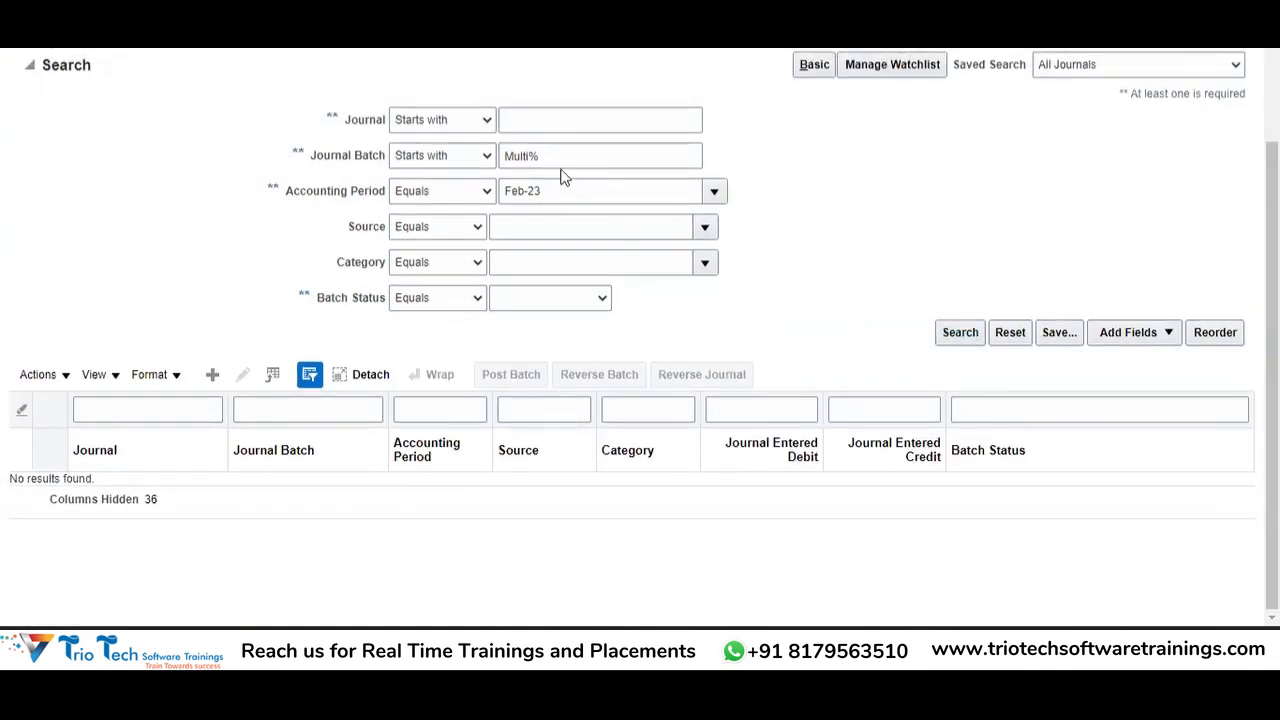
# - Shorten the journal batch criterion to Mult%, change its operator to Contains, and search again
pyautogui.click(528, 155)
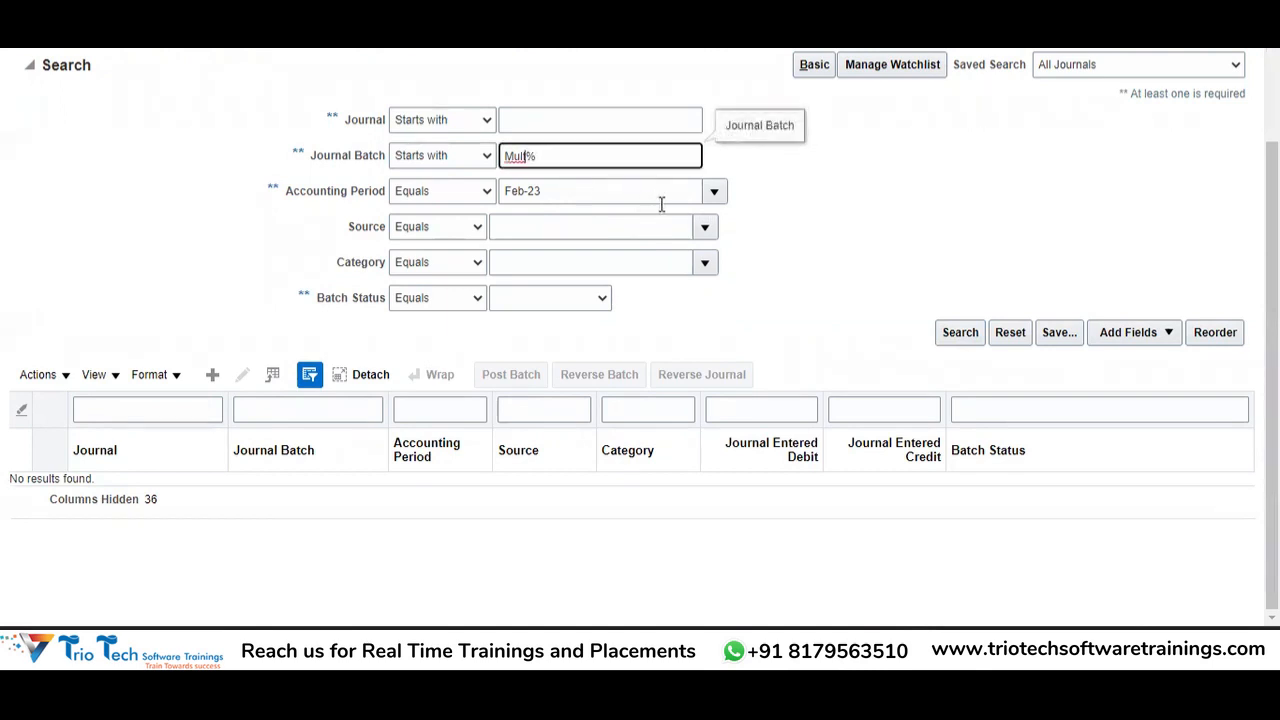
pyautogui.click(971, 333)
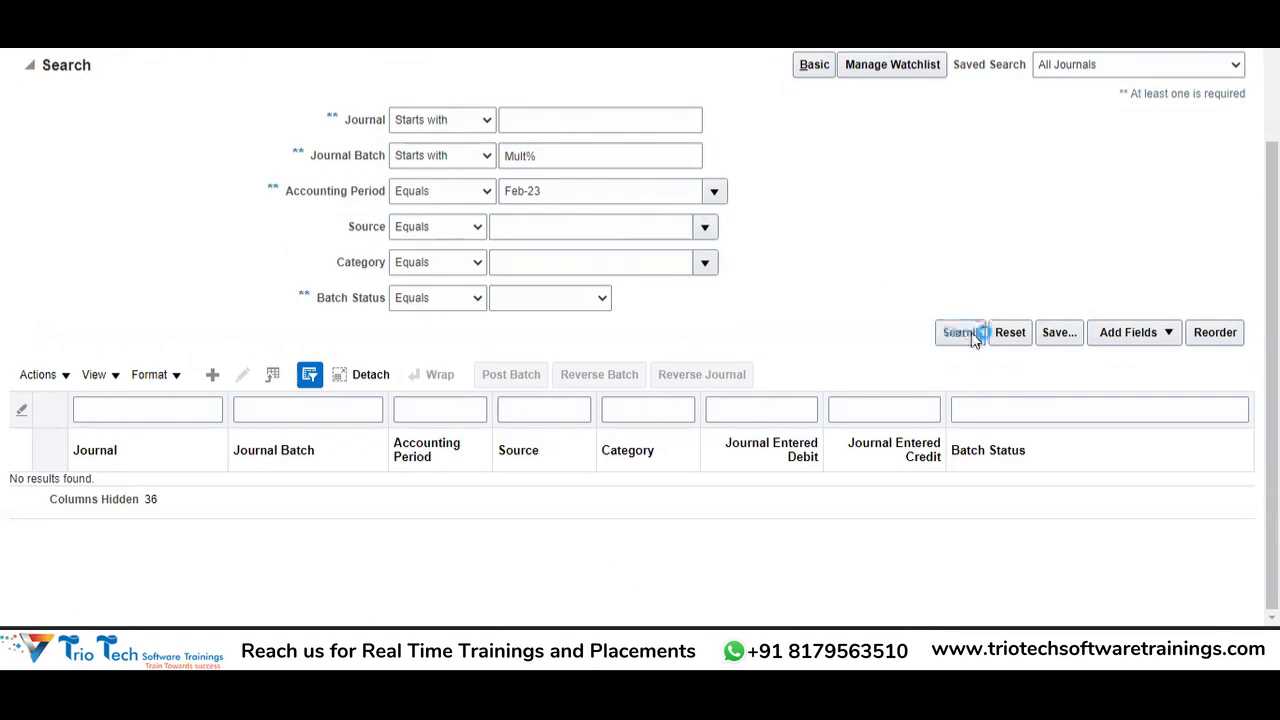
pyautogui.scroll(2, 590, 218)
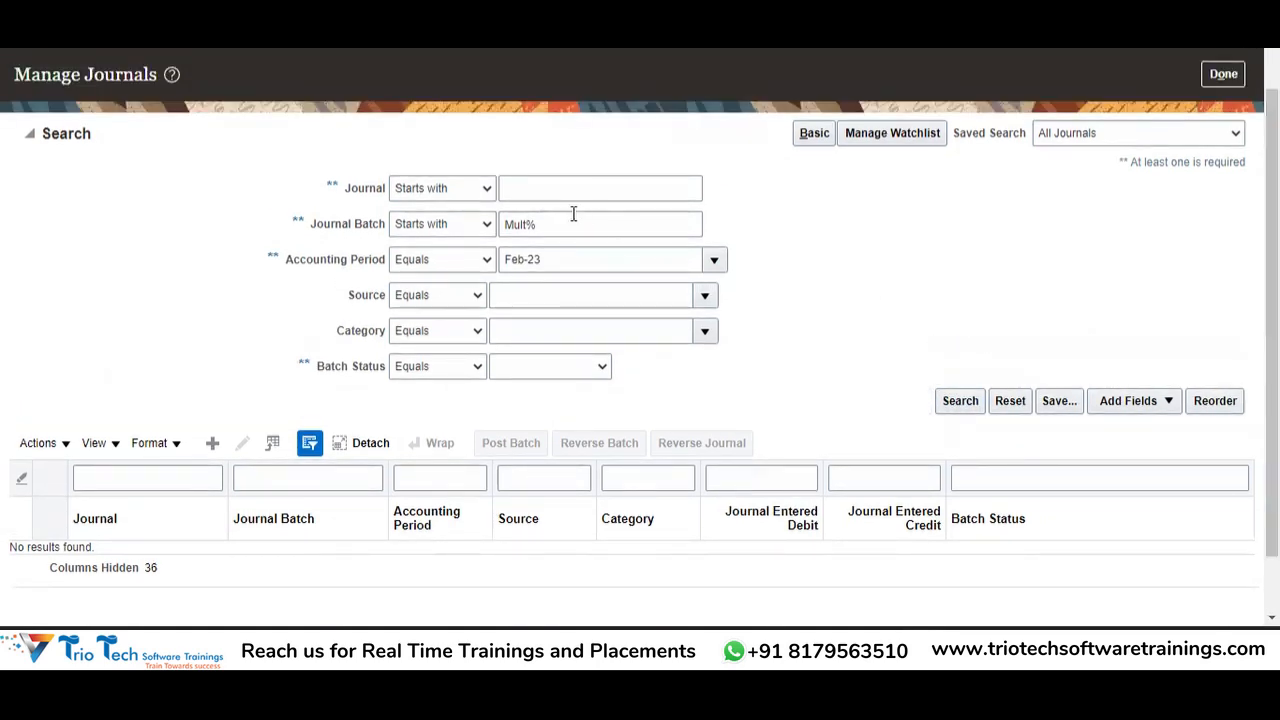
pyautogui.click(450, 223)
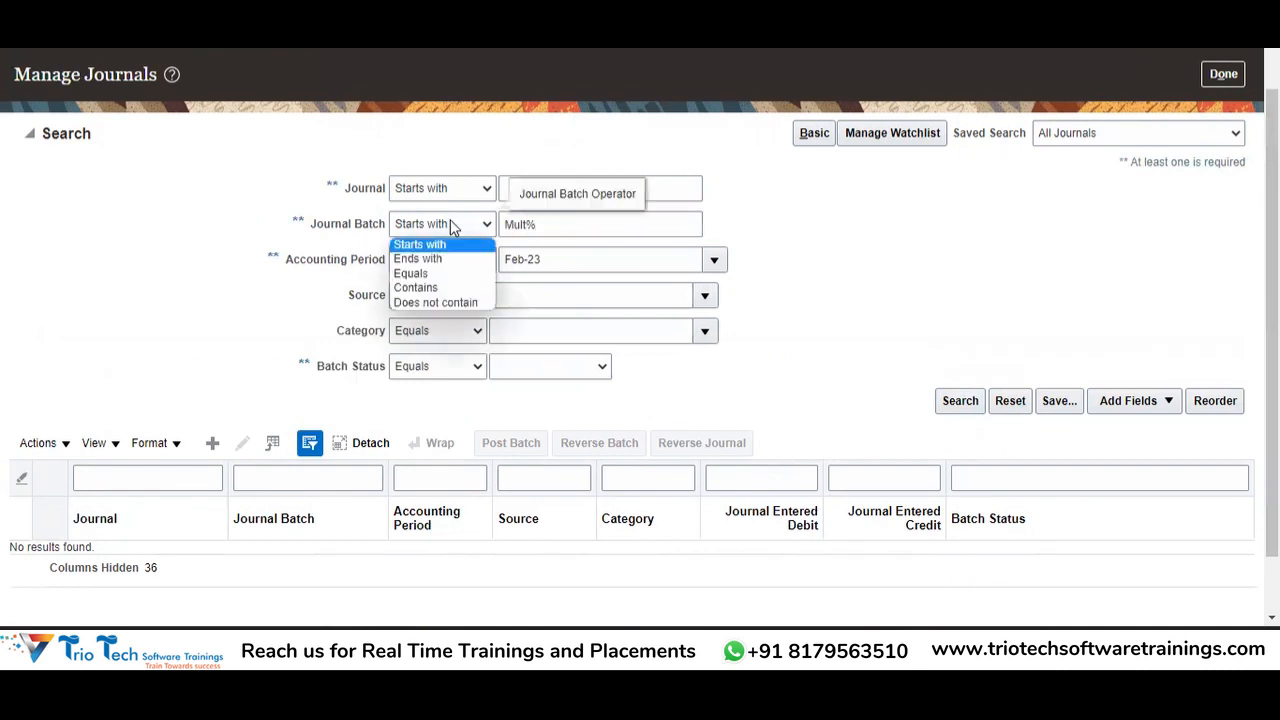
pyautogui.click(415, 287)
pyautogui.click(957, 403)
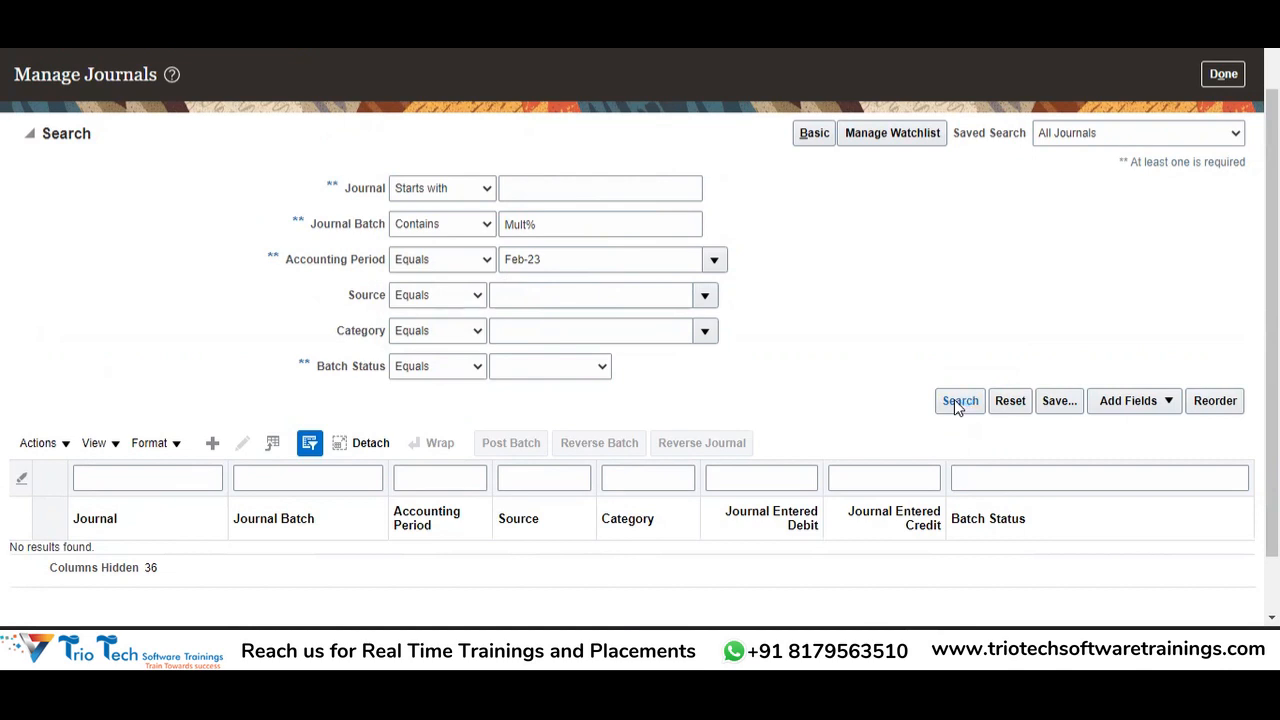
# - Remove the Mult% text from the journal batch criterion and rerun the search for Feb-23 journals
pyautogui.scroll(-1, 534, 300)
pyautogui.moveTo(560, 155); pyautogui.dragTo(428, 166)
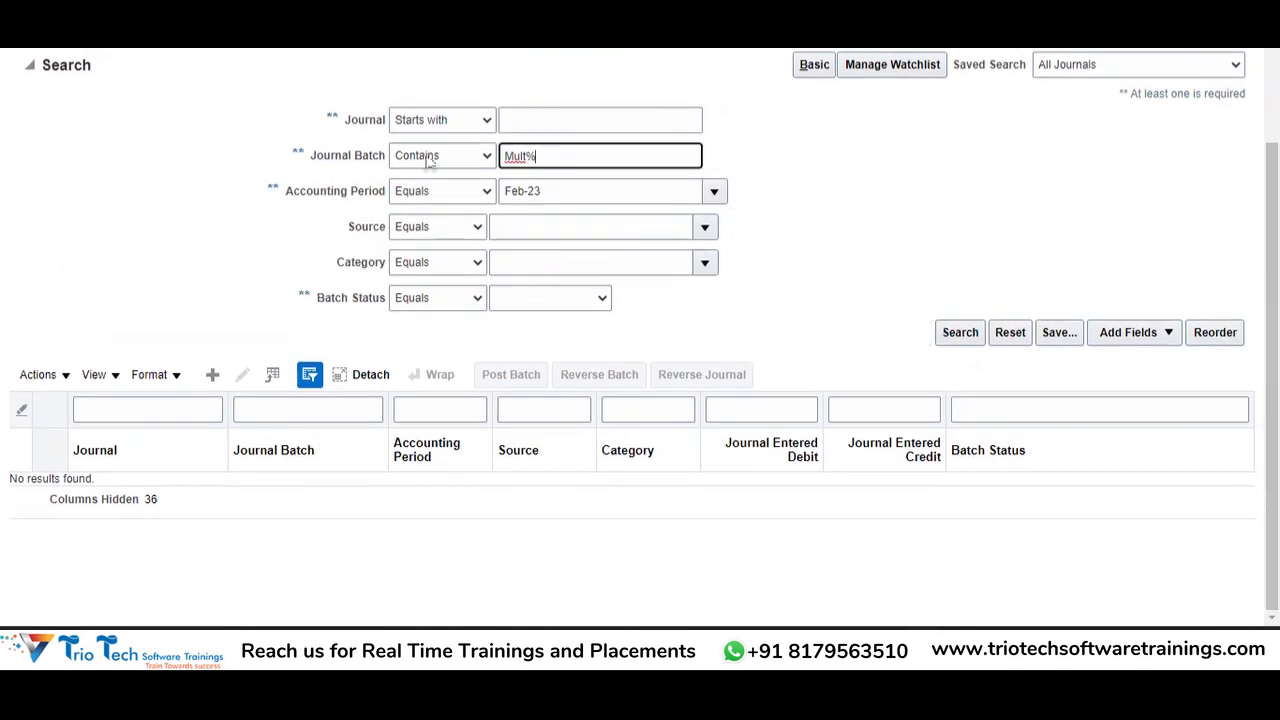
pyautogui.press('BackSpace')
pyautogui.click(965, 335)
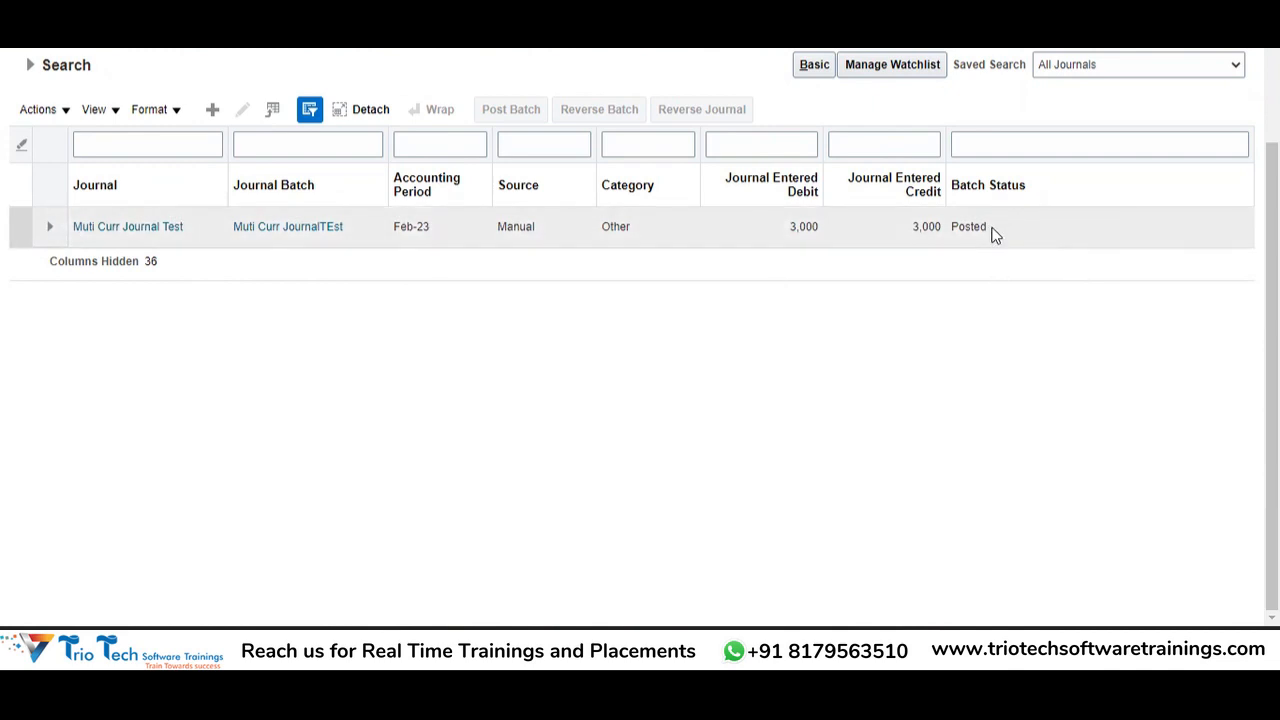
# - Open the Muti Curr Journal Test journal and review its batch status and its USD and EUR lines
pyautogui.click(147, 222)
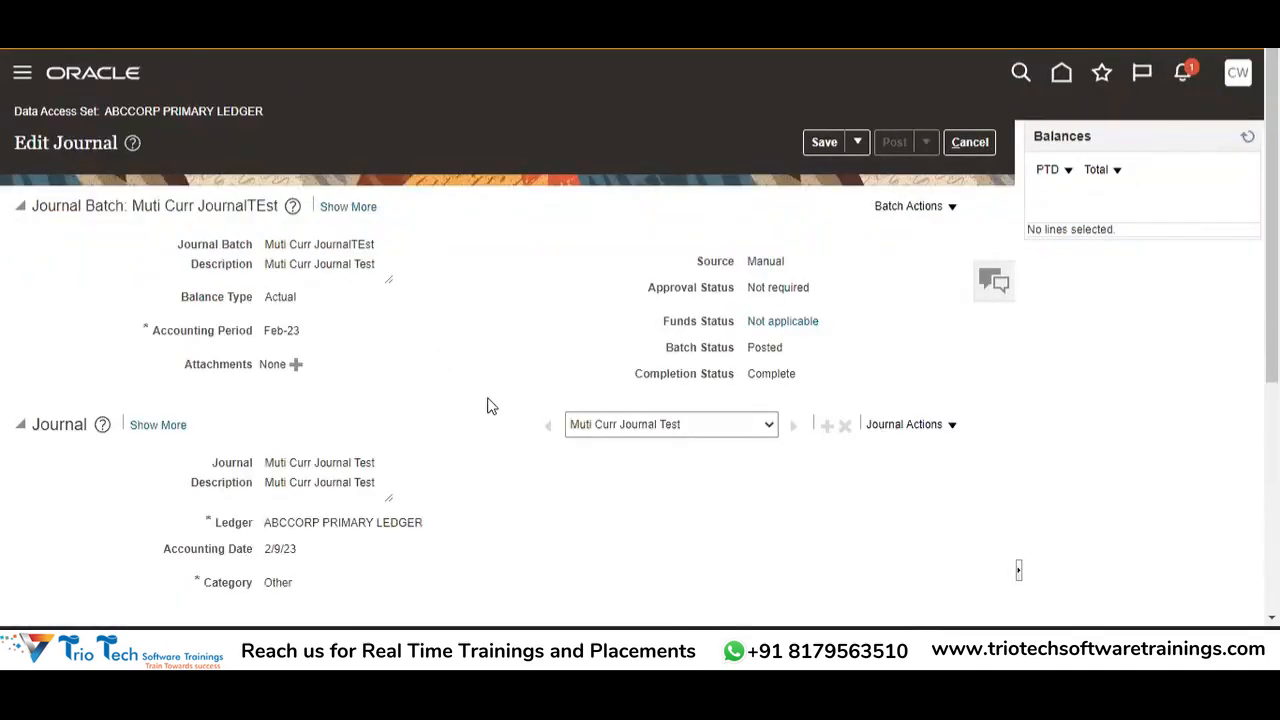
pyautogui.scroll(-4, 640, 380)
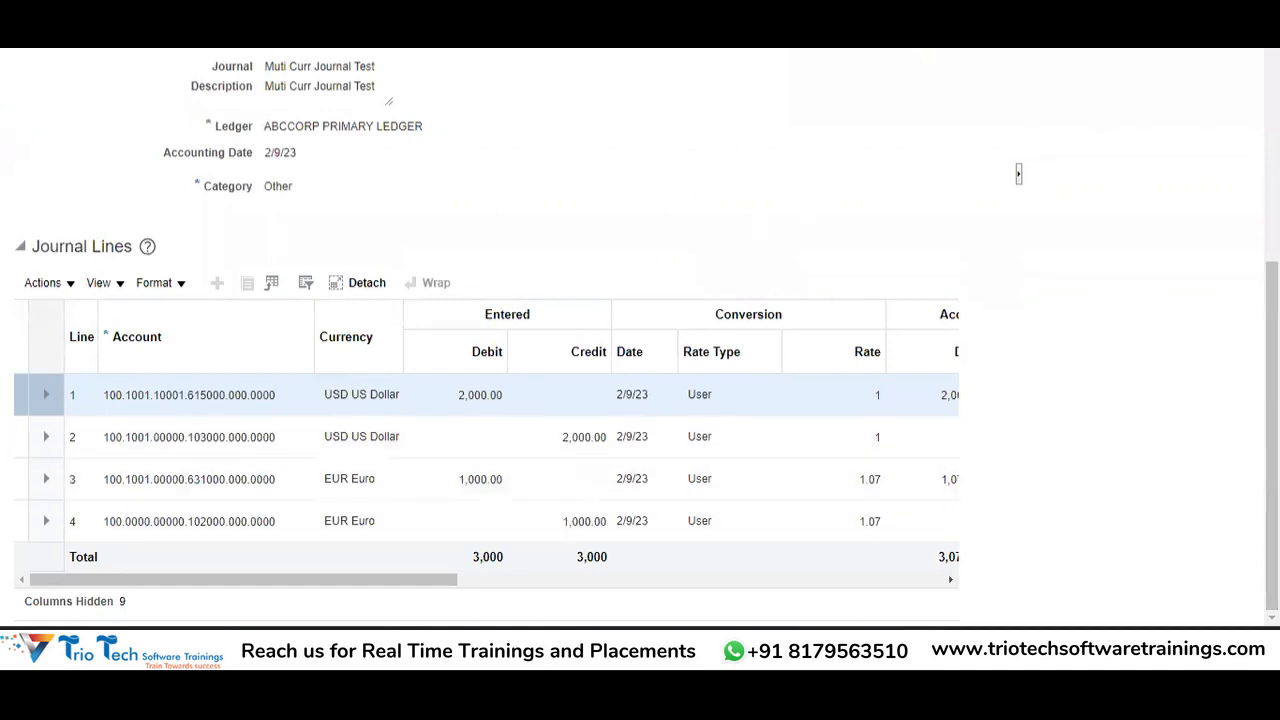
pyautogui.scroll(4, 640, 380)
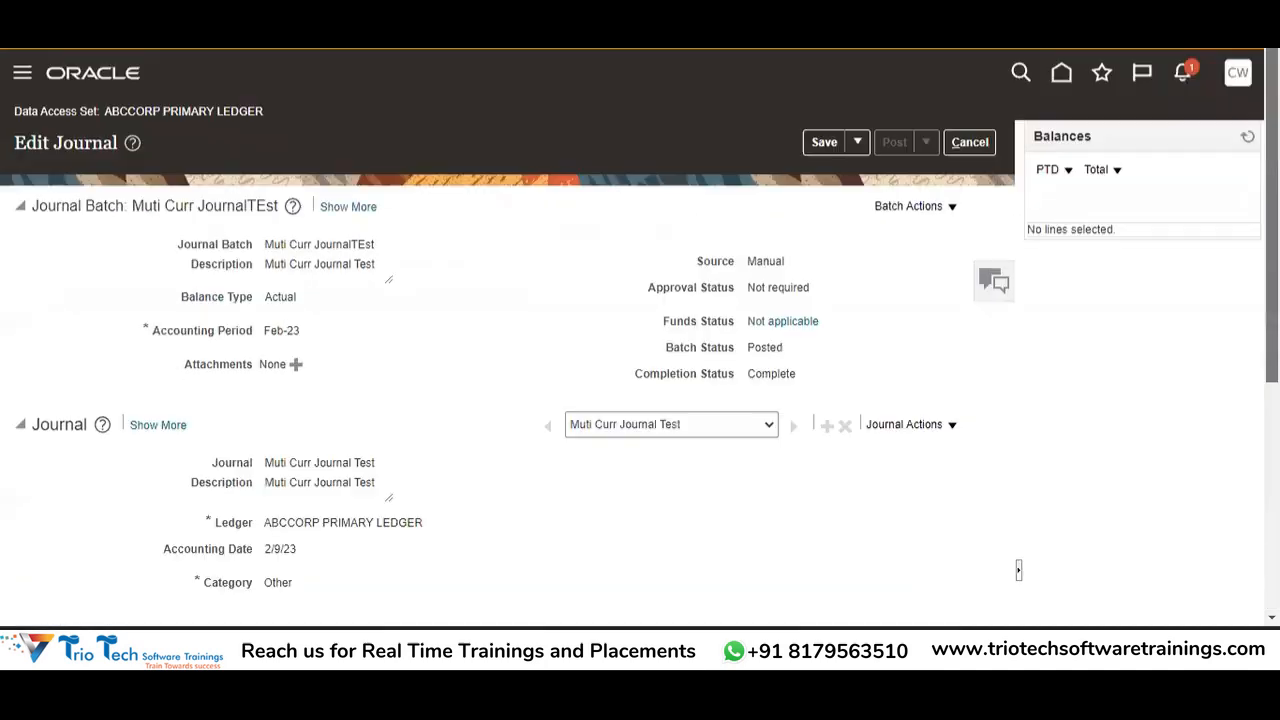